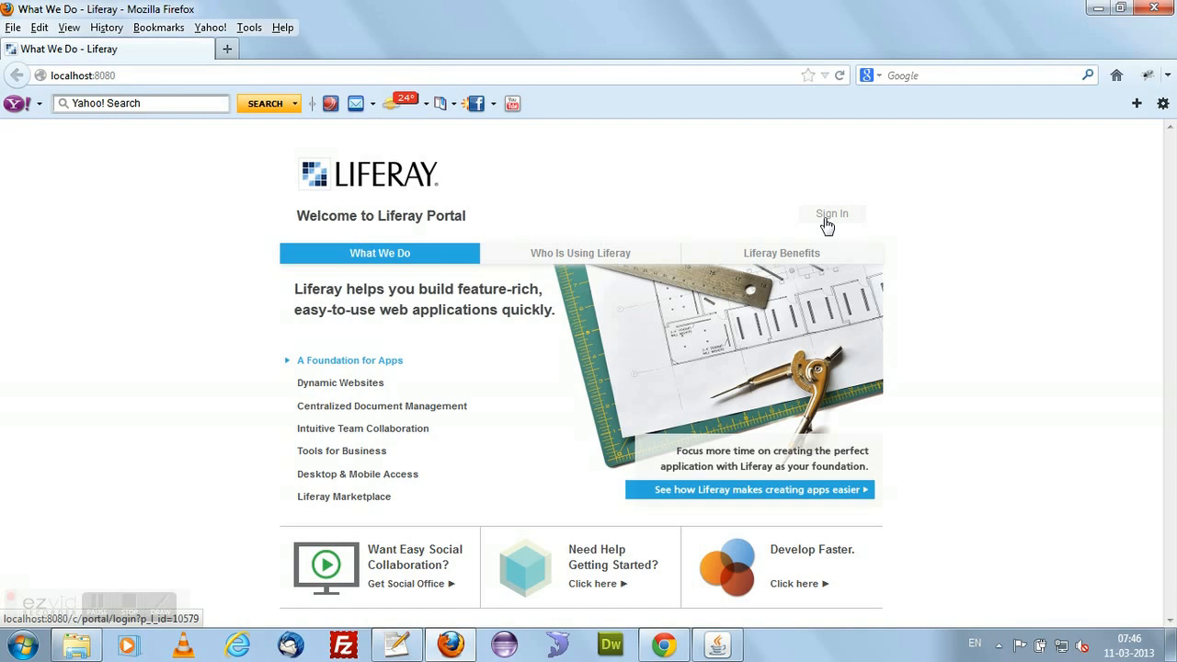
Sign in to the portal with the account e-mail and password, declining to have the browser remember the password.
{"action": "left_click", "coordinate": [826, 220]}
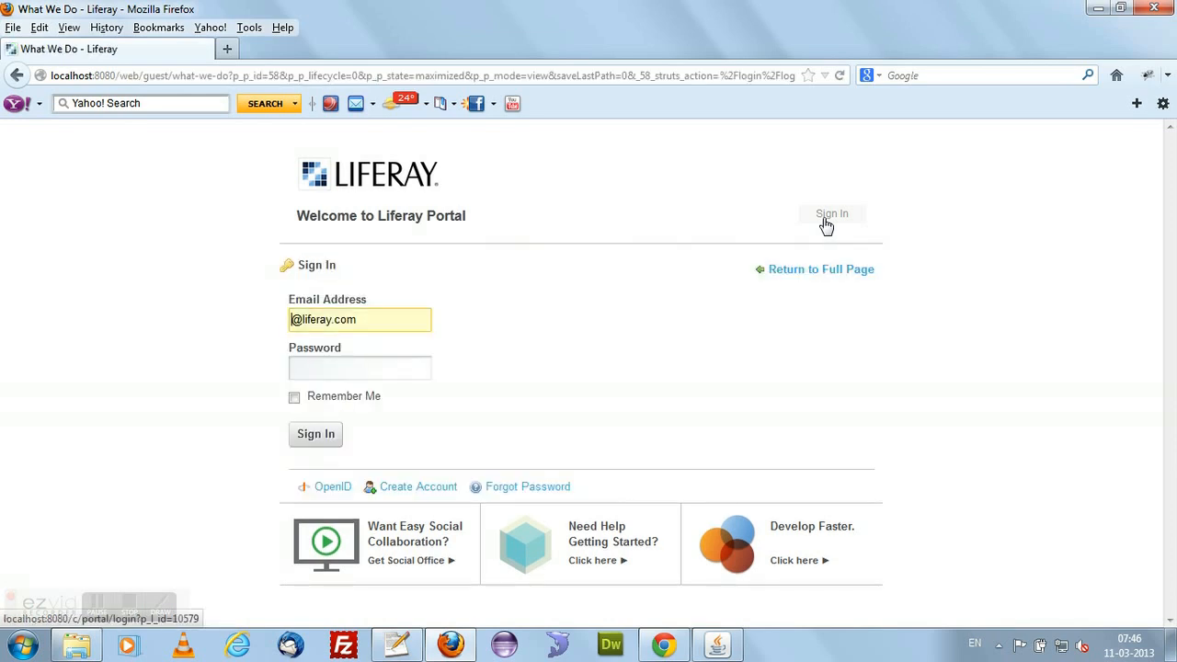
{"action": "type", "text": "test"}
{"action": "left_click", "coordinate": [405, 365]}
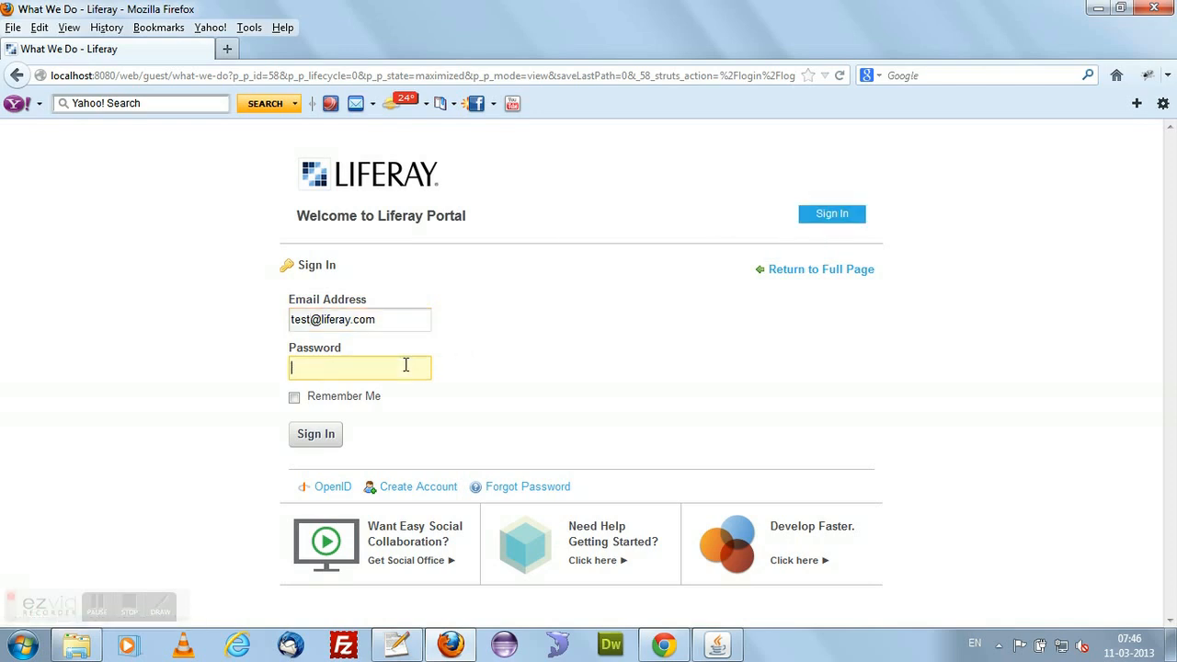
{"action": "type", "text": "test"}
{"action": "left_click", "coordinate": [331, 441]}
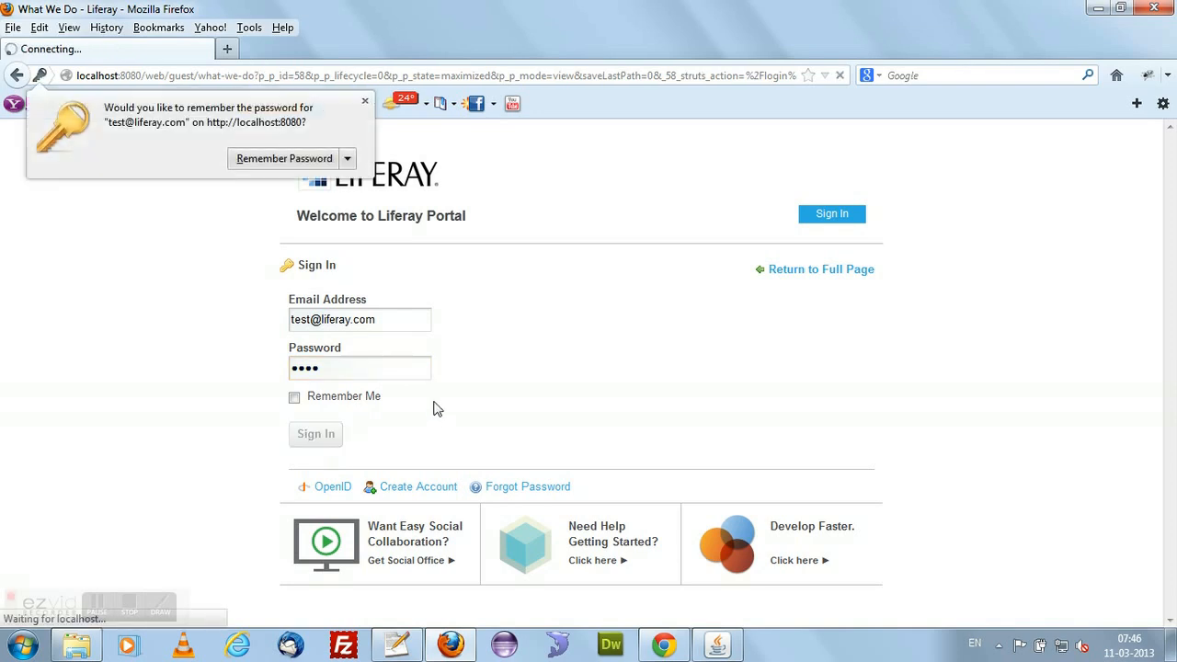
{"action": "left_click", "coordinate": [364, 100]}
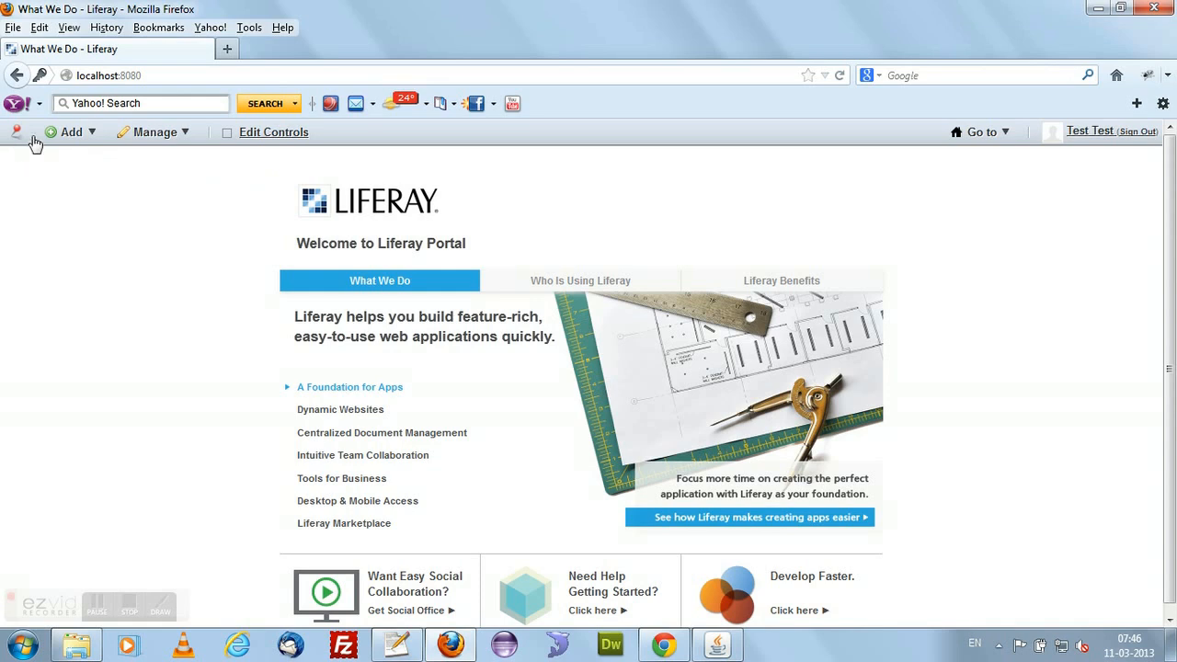
Browse the full list of addable applications, checking the Content Management and Wiki categories, and close it.
{"action": "left_click", "coordinate": [83, 134]}
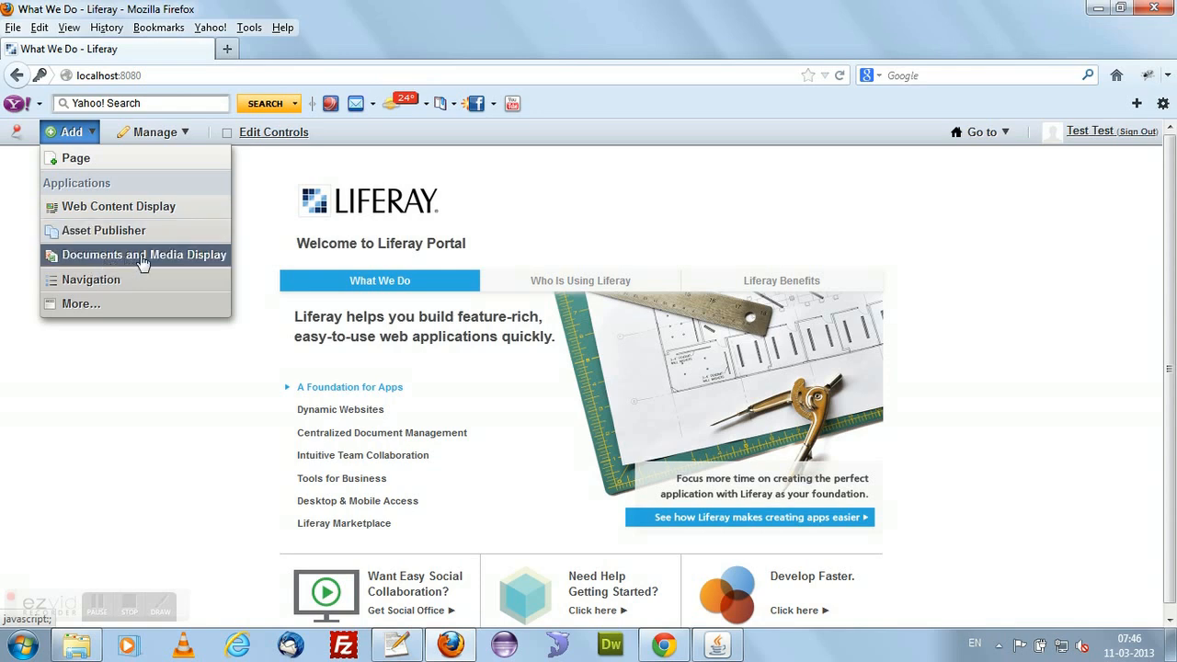
{"action": "left_click", "coordinate": [86, 307]}
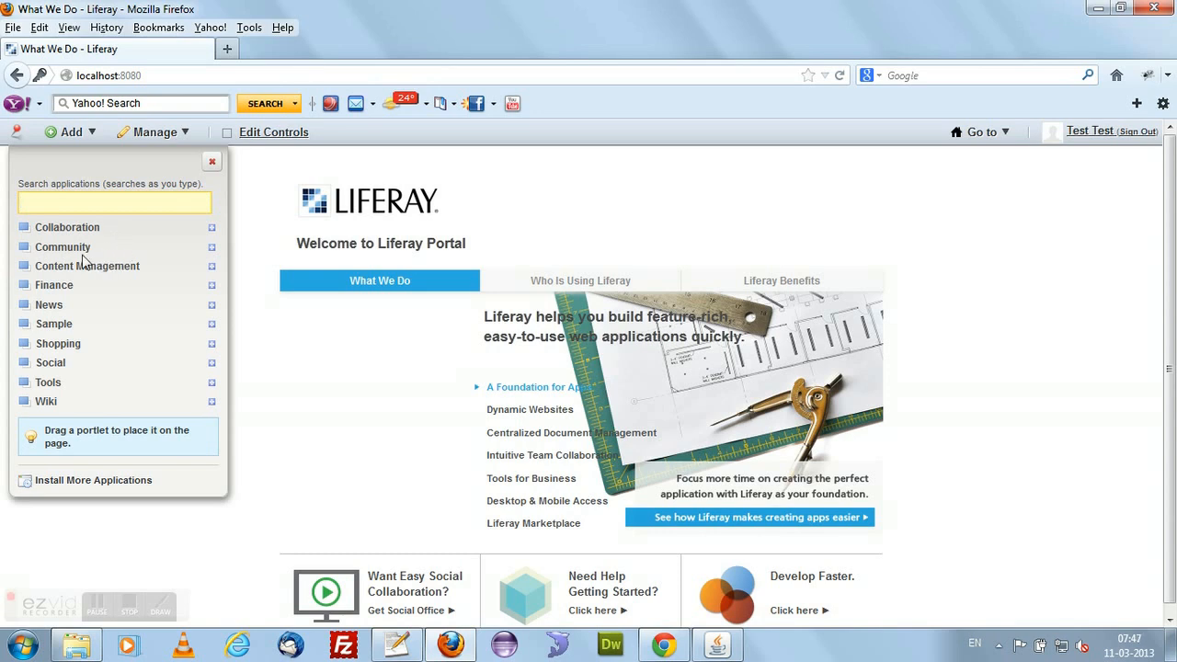
{"action": "left_click", "coordinate": [210, 268]}
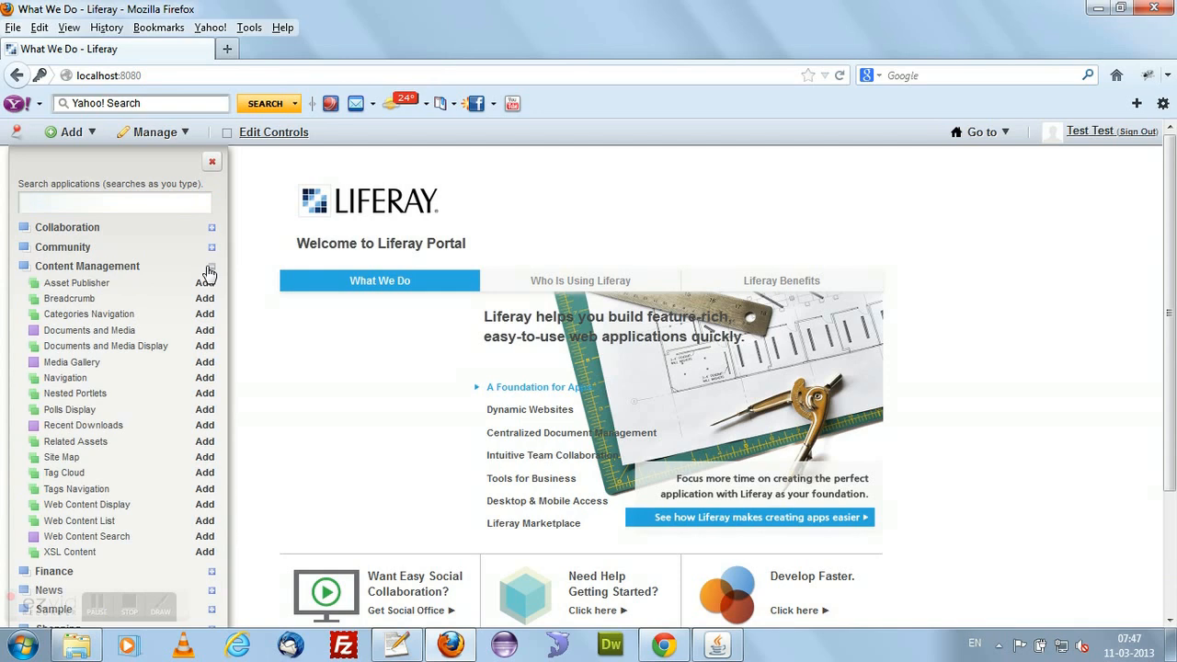
{"action": "left_click", "coordinate": [212, 268]}
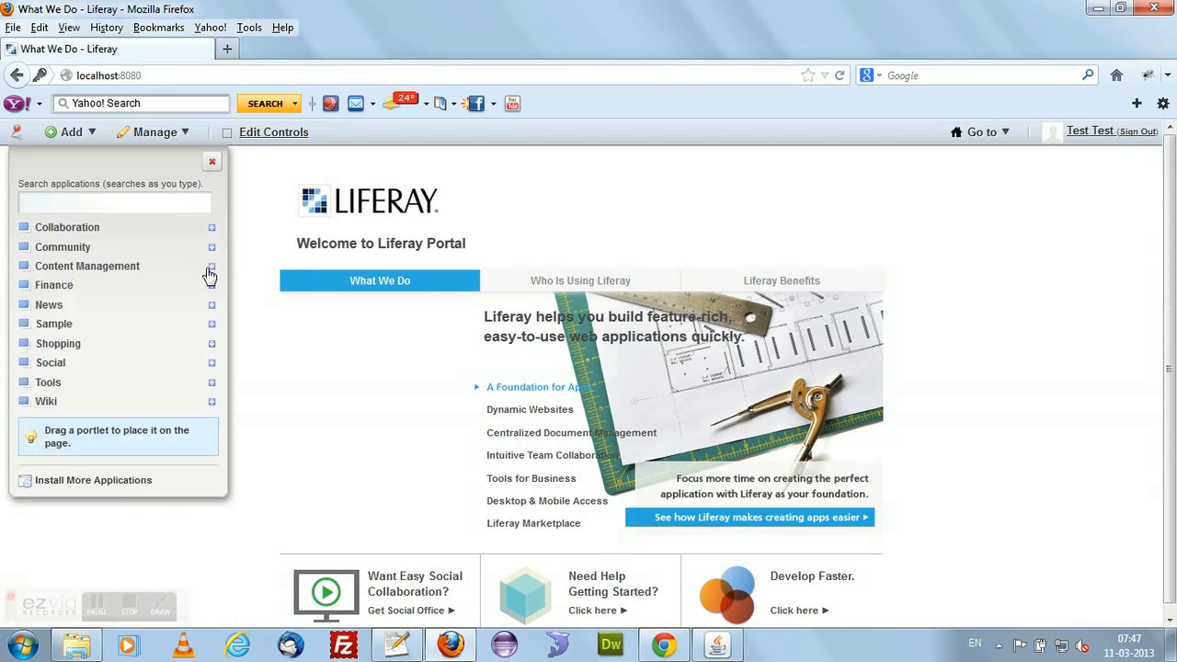
{"action": "left_click", "coordinate": [211, 403]}
{"action": "left_click", "coordinate": [211, 405]}
{"action": "left_click", "coordinate": [207, 162]}
Examine the What We Do page's look and feel settings and the themes available for the Public Pages.
{"action": "left_click", "coordinate": [188, 136]}
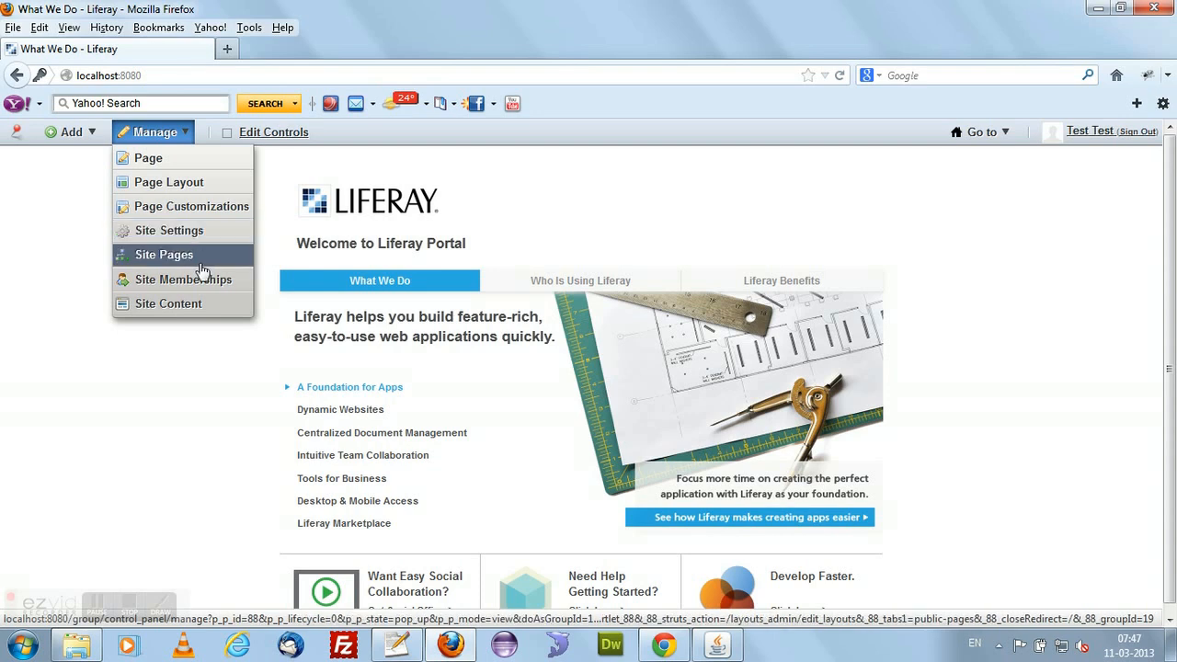
{"action": "left_click", "coordinate": [167, 163]}
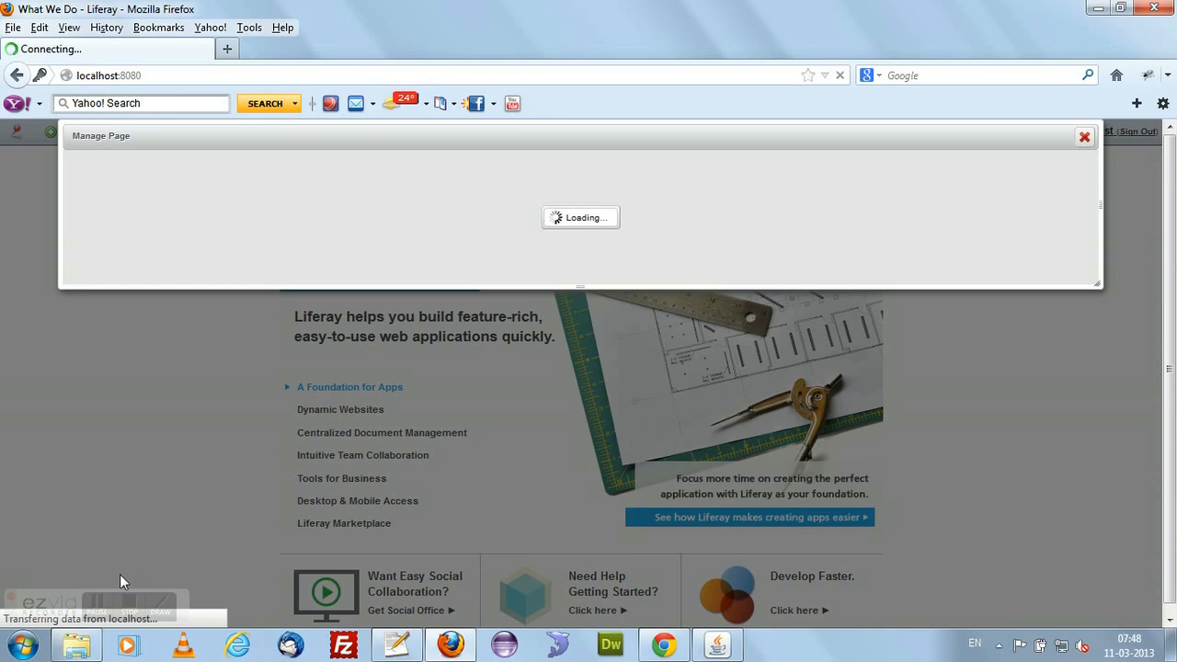
{"action": "left_click", "coordinate": [94, 612]}
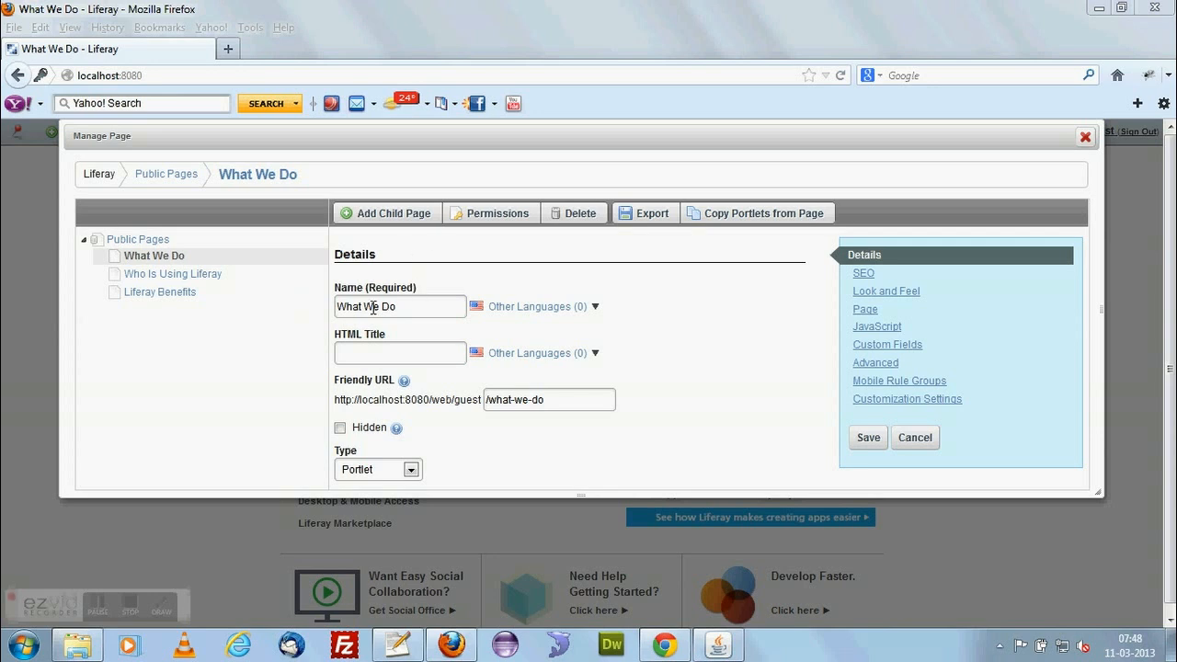
{"action": "left_click", "coordinate": [906, 293]}
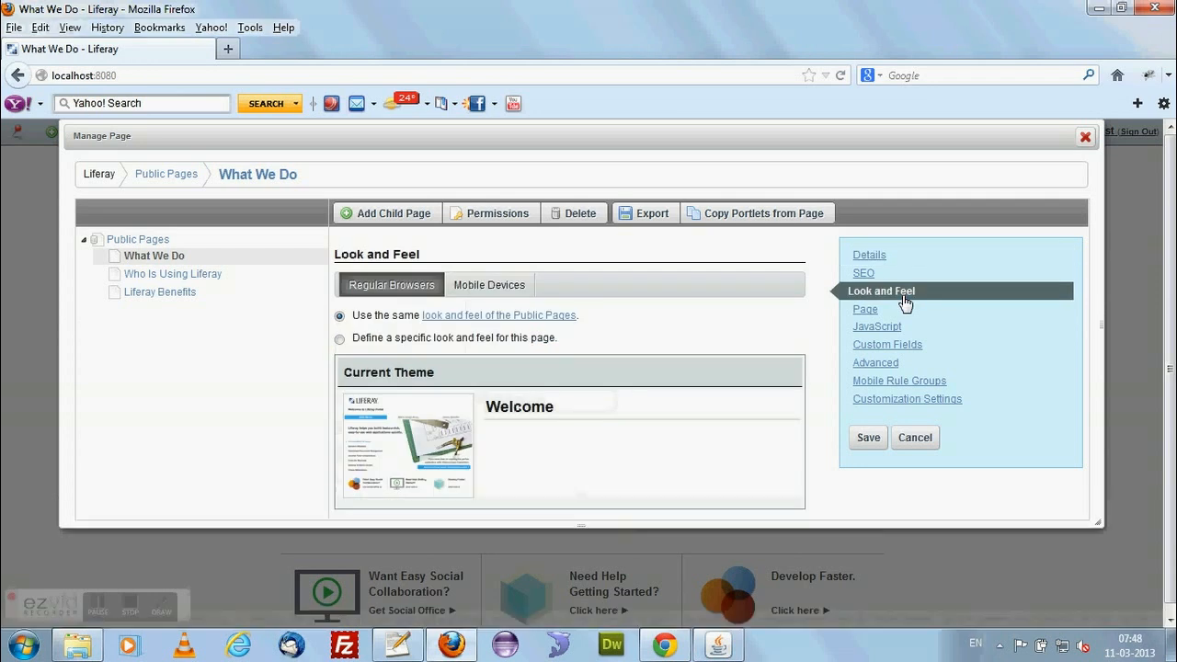
{"action": "scroll", "coordinate": [409, 351], "scroll_direction": "down", "scroll_amount": 1}
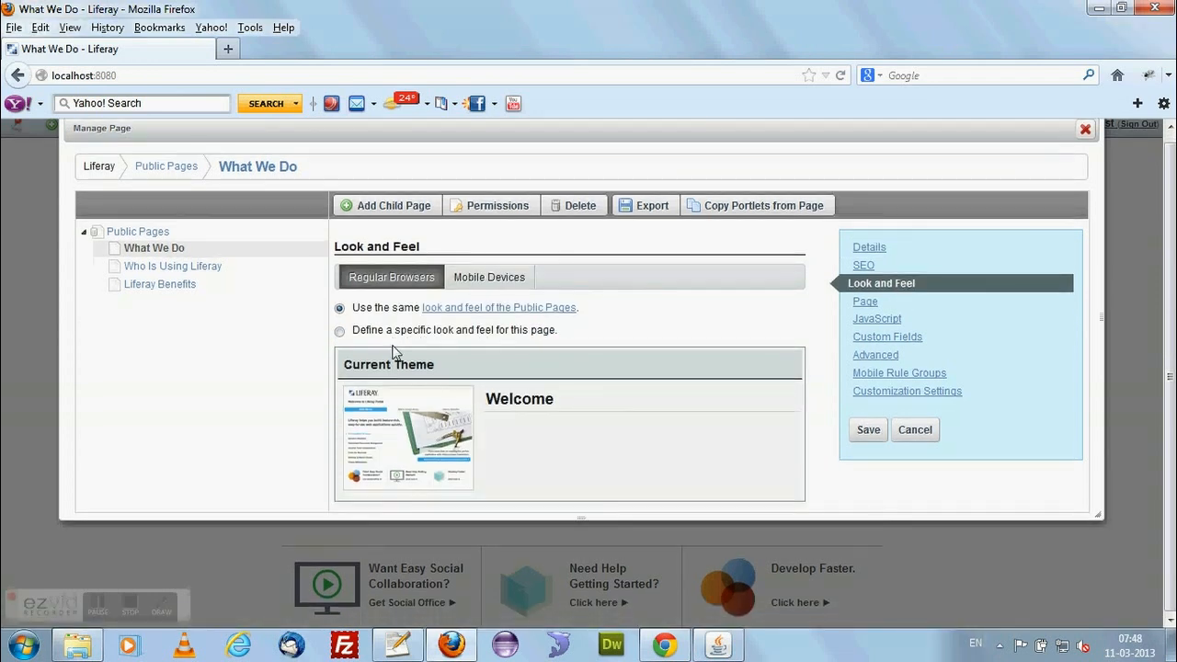
{"action": "left_click", "coordinate": [496, 307]}
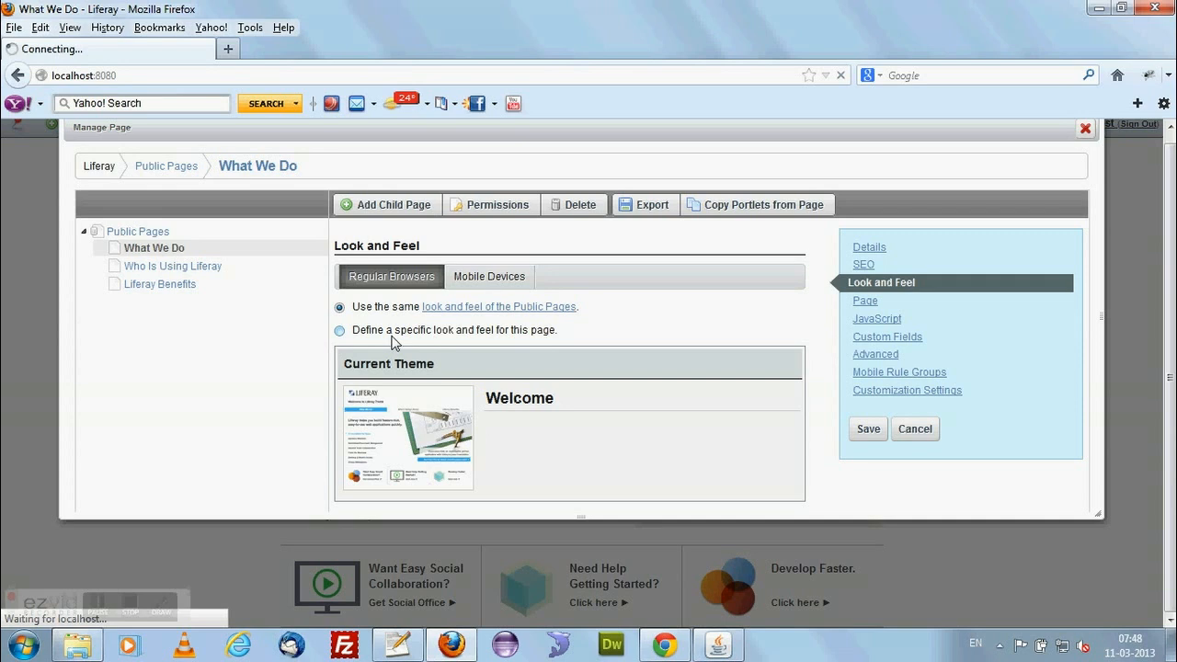
{"action": "left_click", "coordinate": [340, 331]}
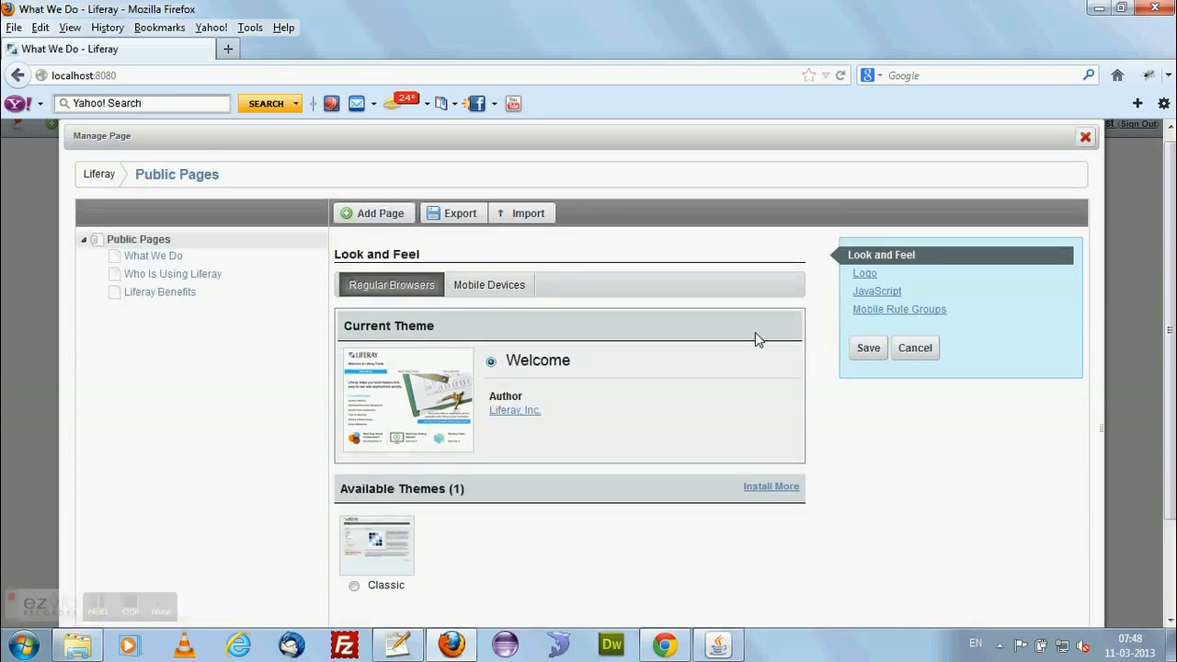
{"action": "scroll", "coordinate": [573, 374], "scroll_direction": "down", "scroll_amount": 2}
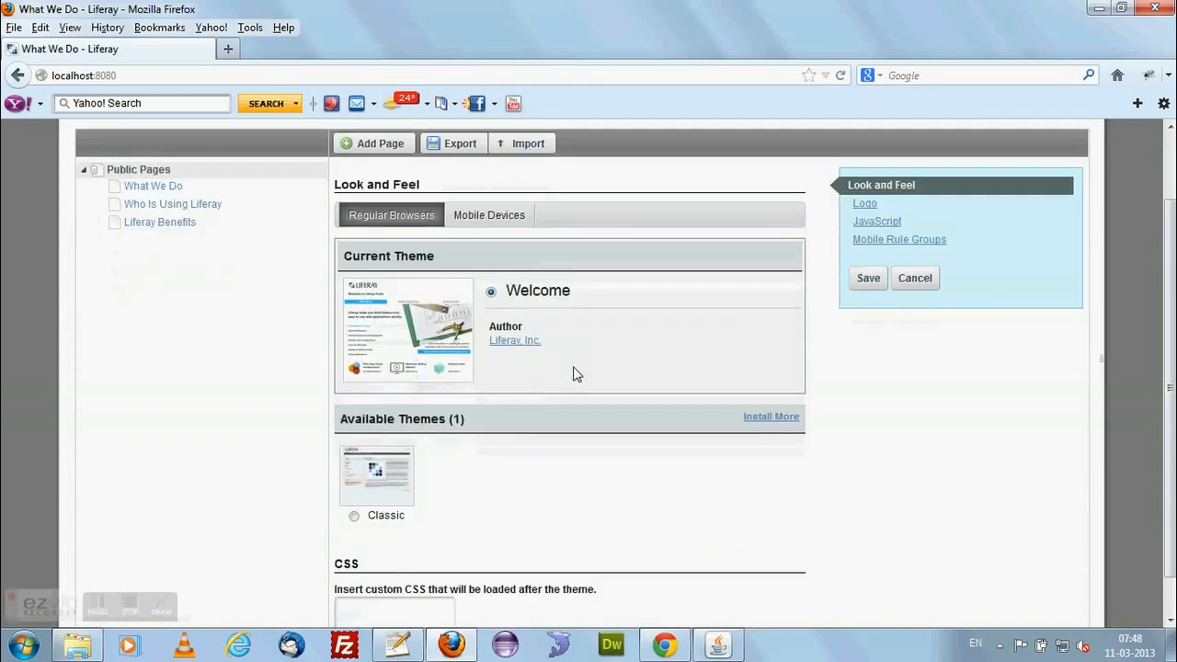
{"action": "scroll", "coordinate": [414, 310], "scroll_direction": "up", "scroll_amount": 2}
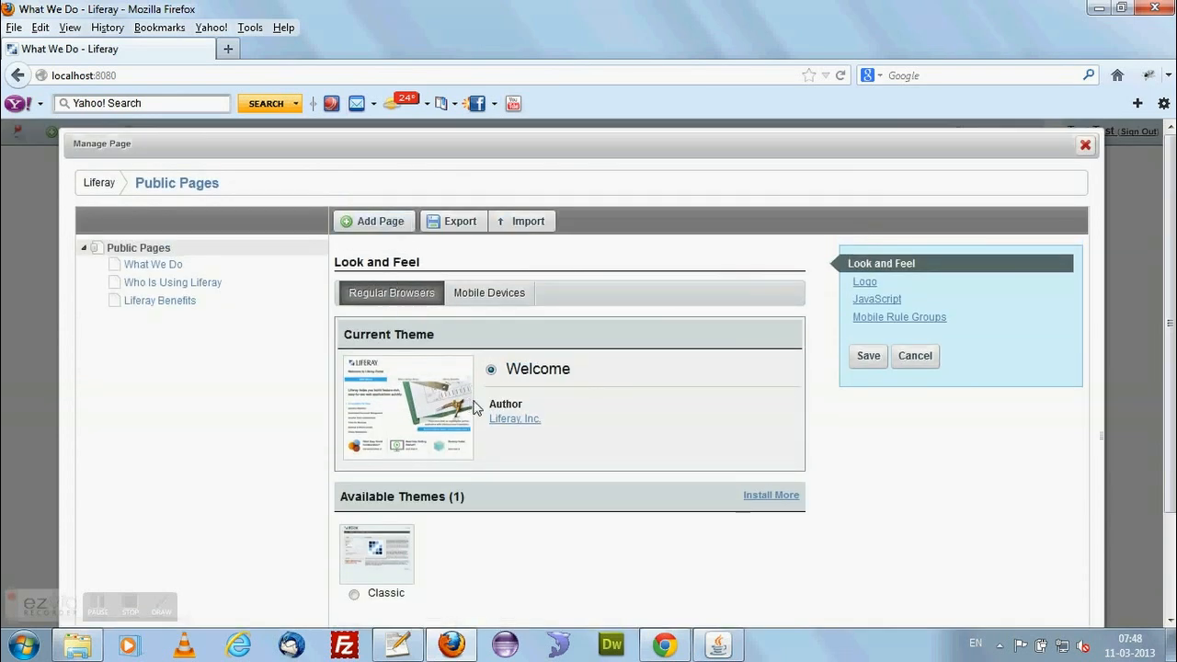
{"action": "scroll", "coordinate": [478, 409], "scroll_direction": "down", "scroll_amount": 3}
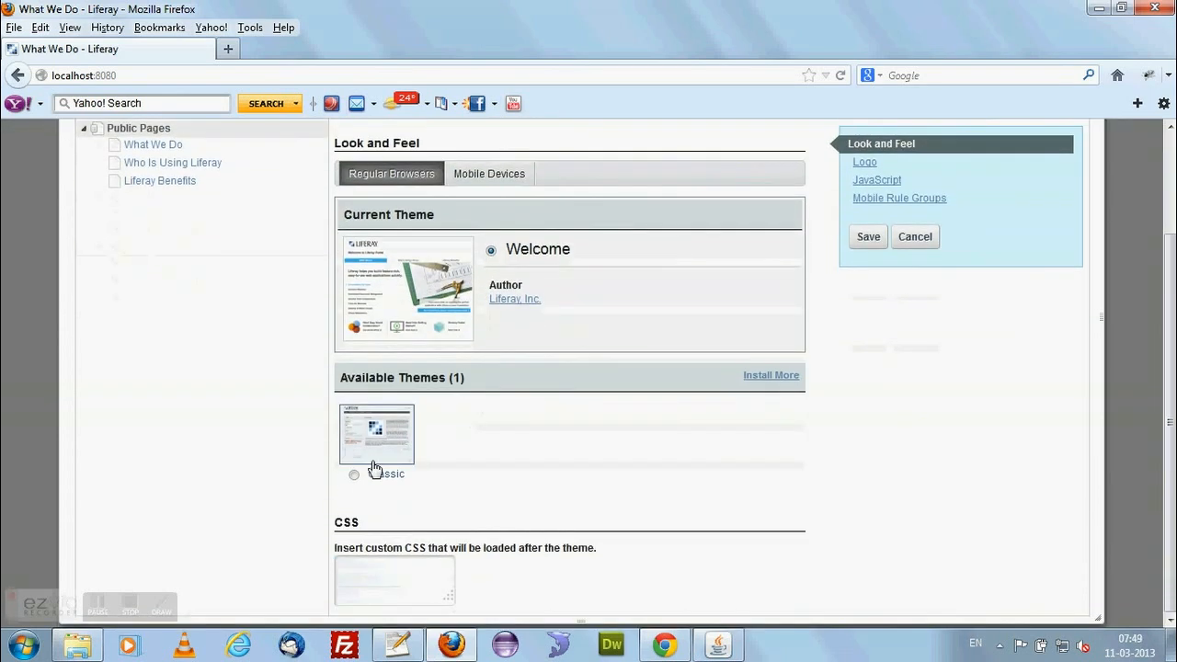
Select the Classic theme for the Public Pages, then discard the change.
{"action": "left_click", "coordinate": [355, 479]}
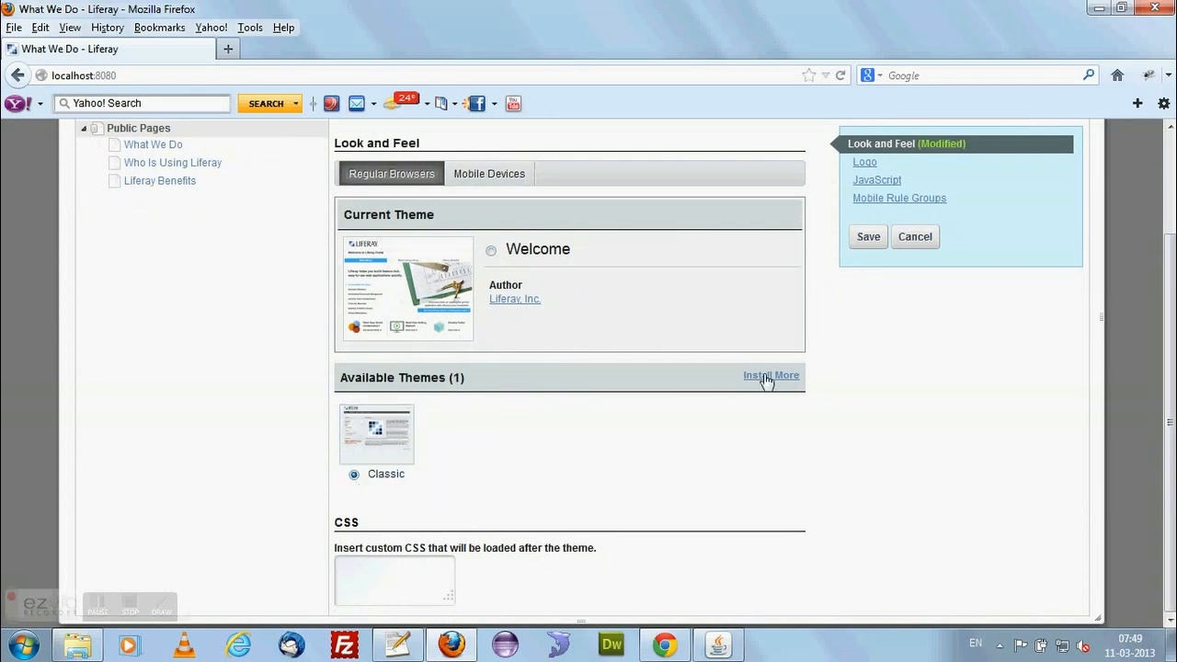
{"action": "scroll", "coordinate": [543, 429], "scroll_direction": "up", "scroll_amount": 1}
{"action": "scroll", "coordinate": [543, 428], "scroll_direction": "up", "scroll_amount": 1}
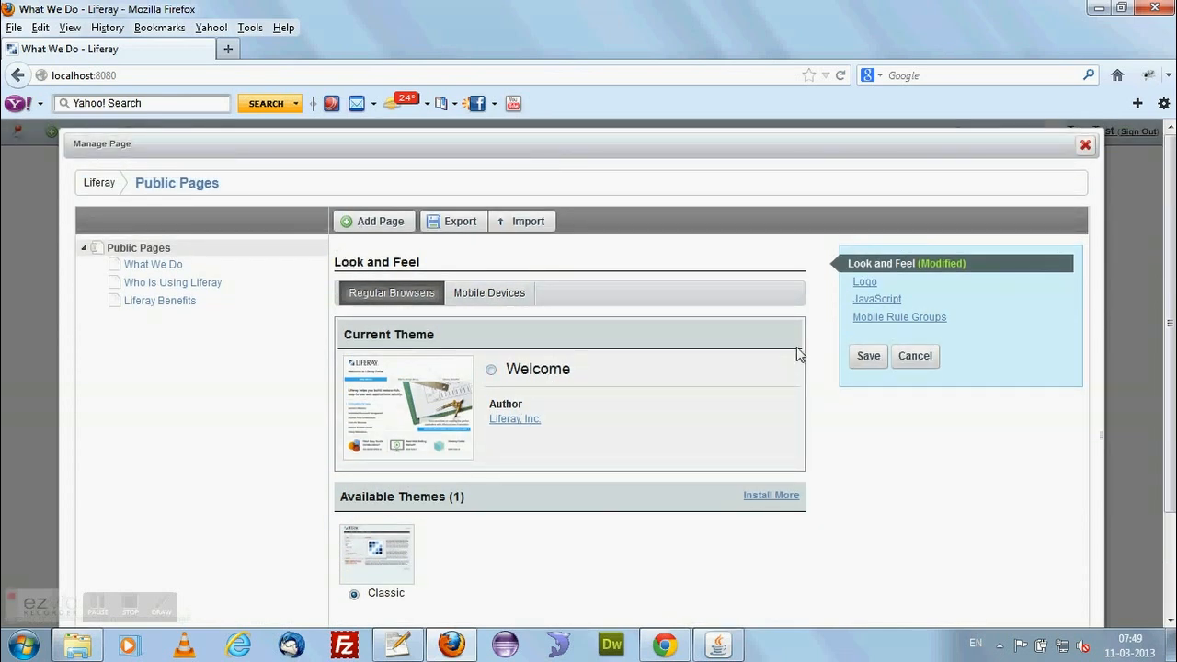
{"action": "left_click", "coordinate": [915, 358]}
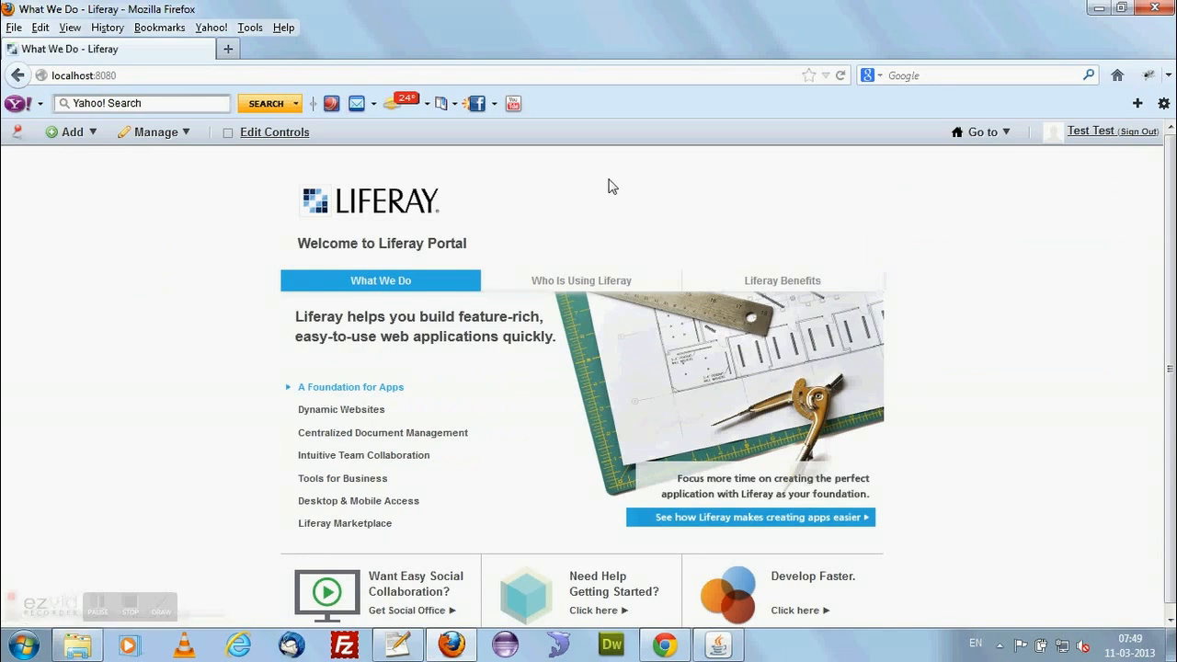
Go to the account's My Public Pages site.
{"action": "left_click", "coordinate": [991, 145]}
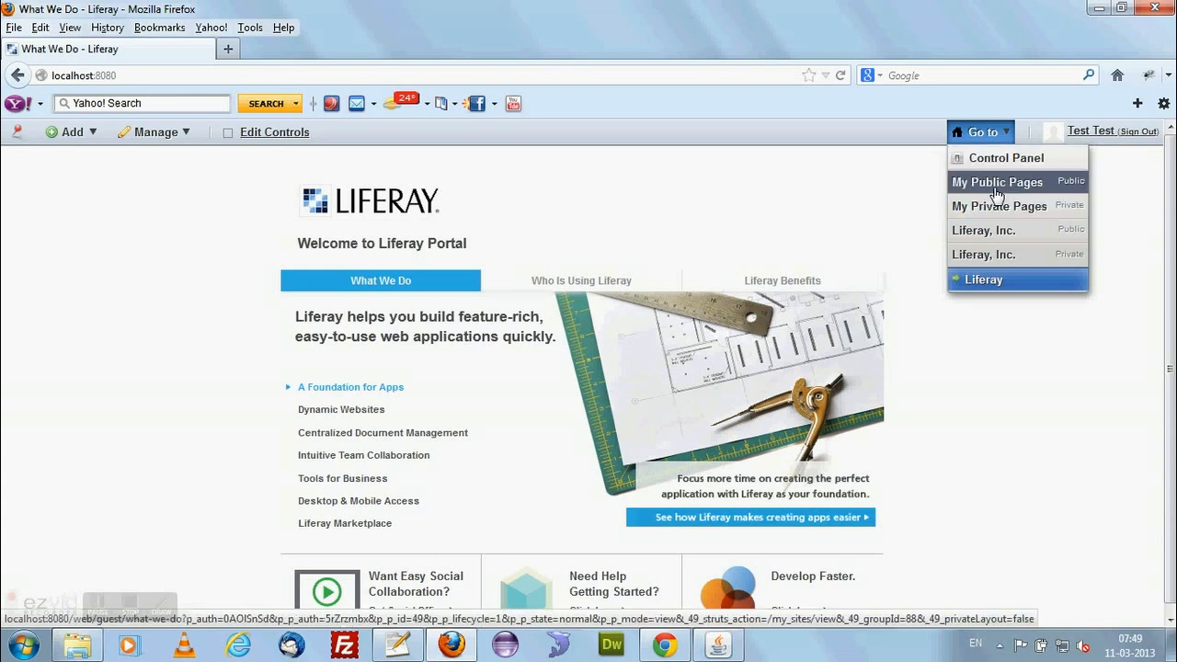
{"action": "left_click", "coordinate": [996, 189]}
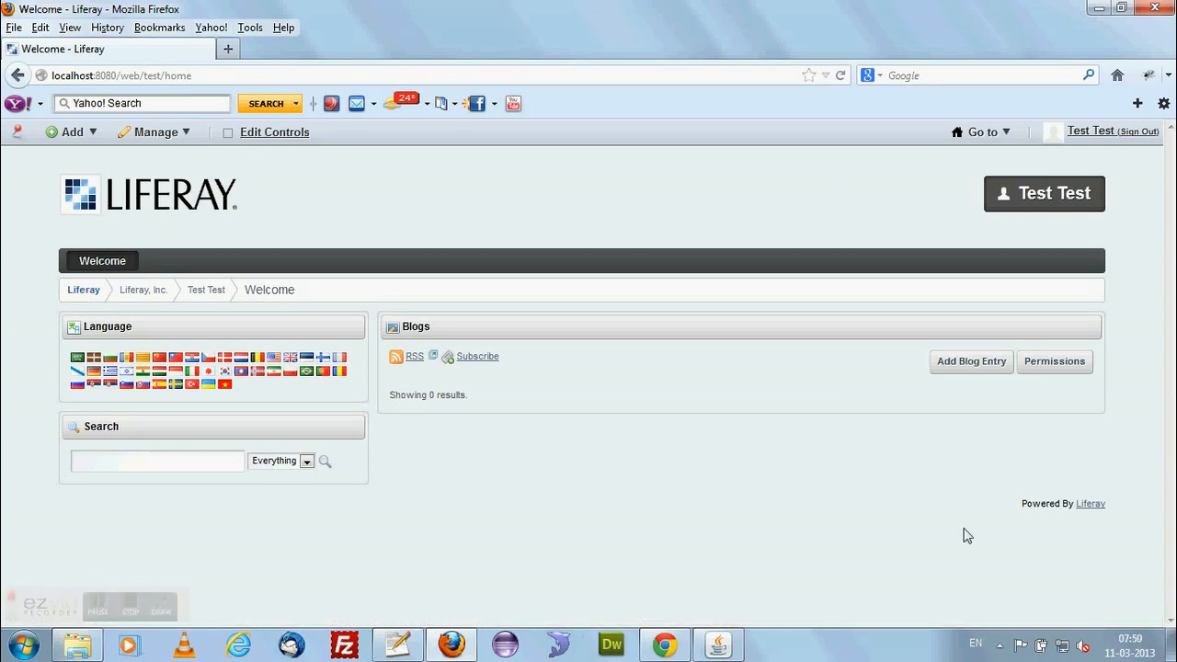
{"action": "left_click_drag", "start_coordinate": [1114, 512], "coordinate": [1009, 510]}
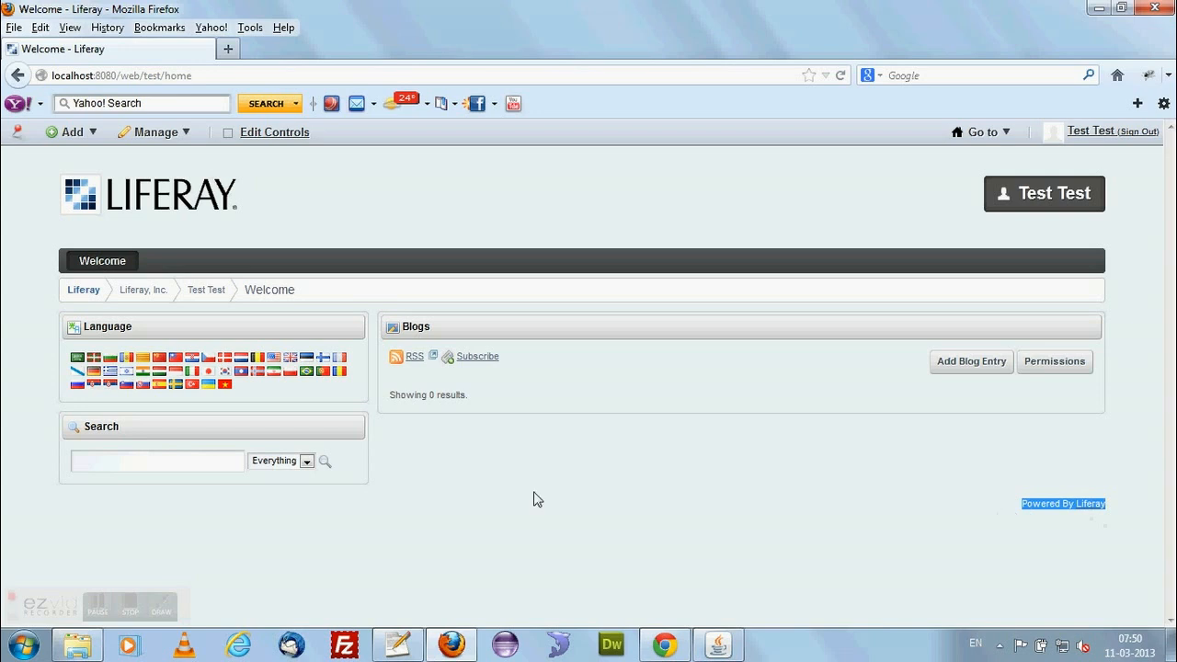
{"action": "left_click", "coordinate": [633, 501]}
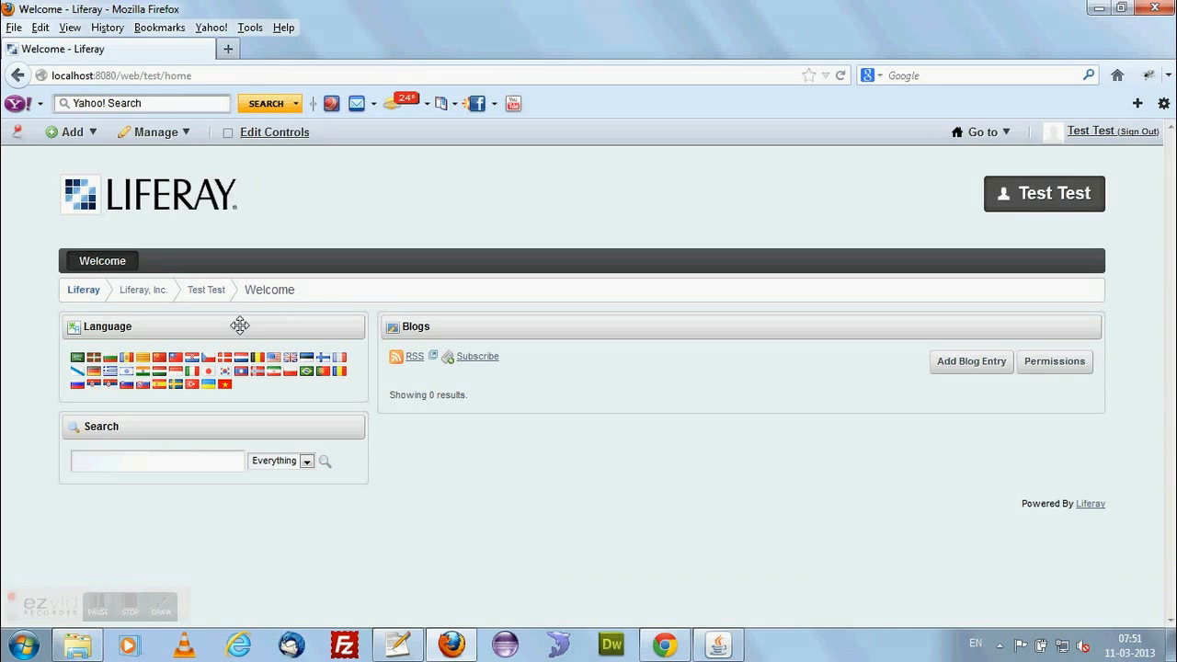
{"action": "left_click_drag", "start_coordinate": [166, 326], "coordinate": [218, 335]}
Add the Activities portlet from the Social application category to the Welcome page.
{"action": "left_click", "coordinate": [87, 135]}
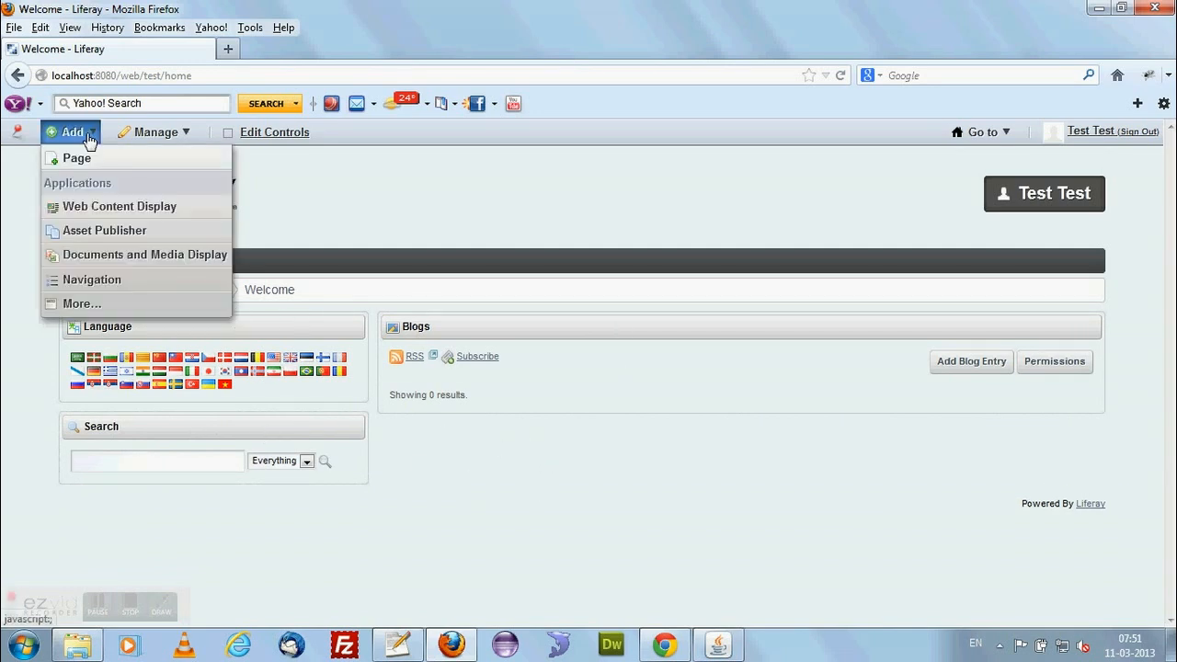
{"action": "left_click", "coordinate": [92, 305]}
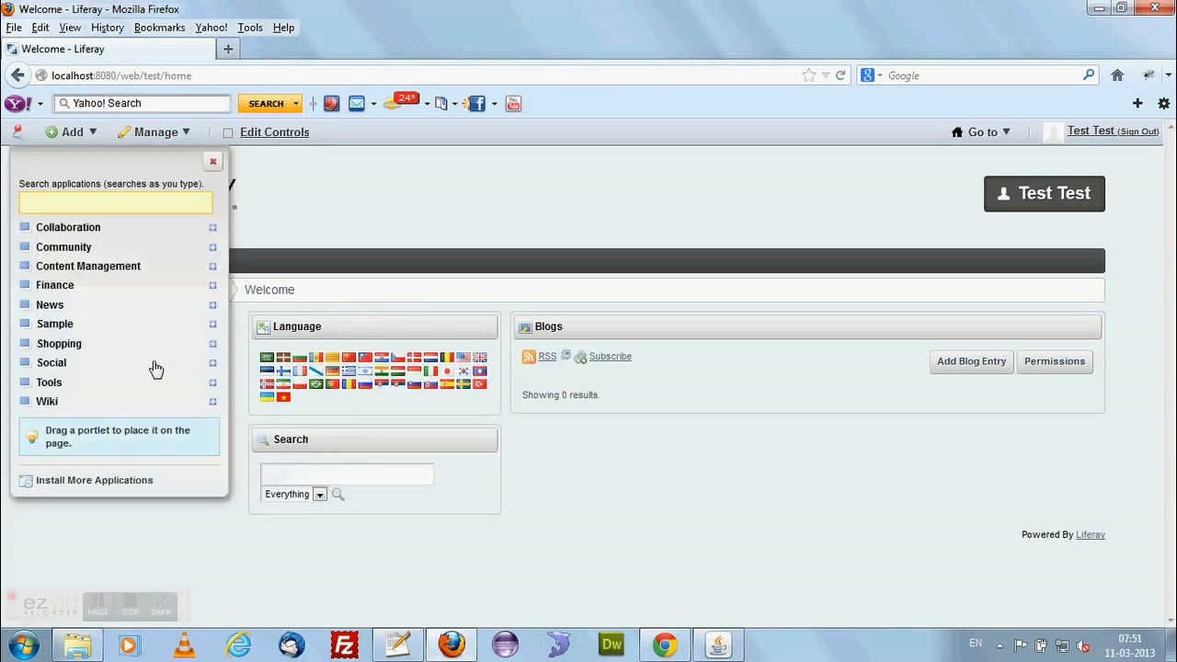
{"action": "left_click", "coordinate": [212, 362]}
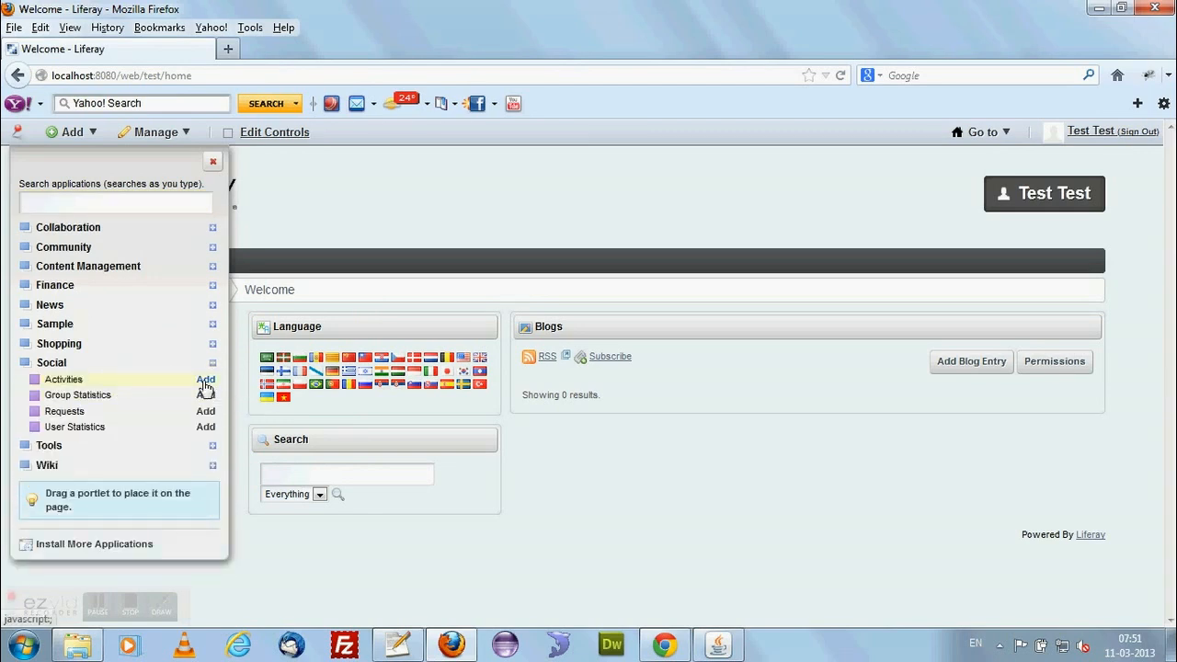
{"action": "left_click", "coordinate": [206, 380]}
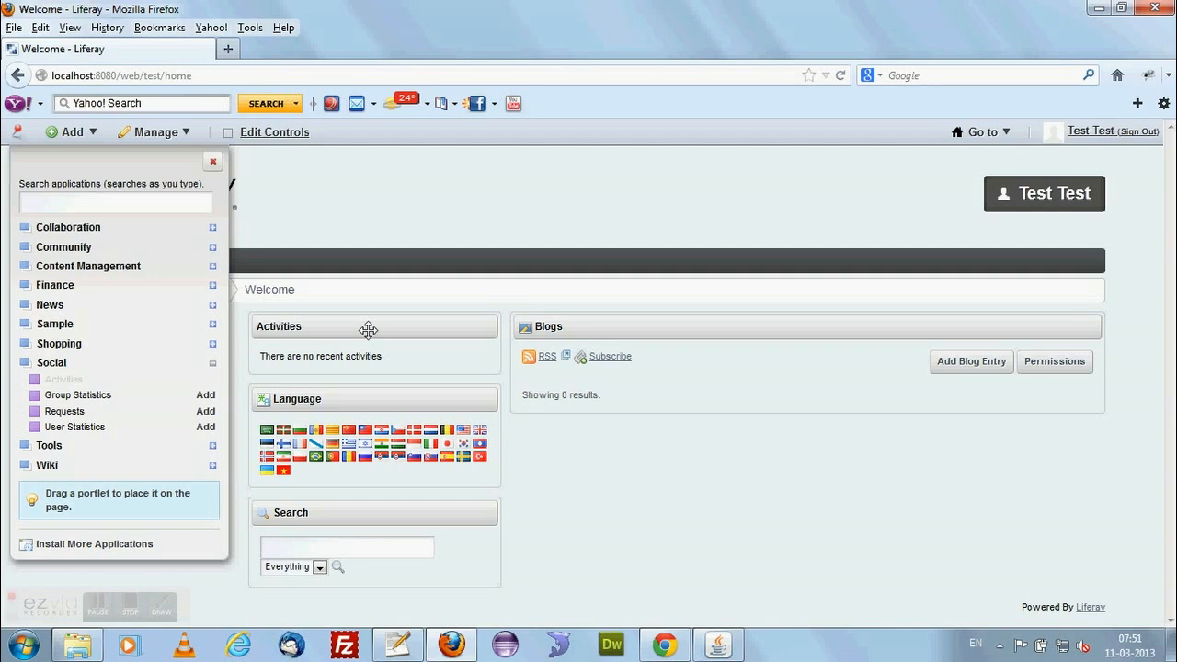
Rearrange the portlets with Blogs above Activities in the narrow column and Search above Language in the wide one, and close the application list.
{"action": "left_click_drag", "start_coordinate": [351, 330], "coordinate": [660, 450]}
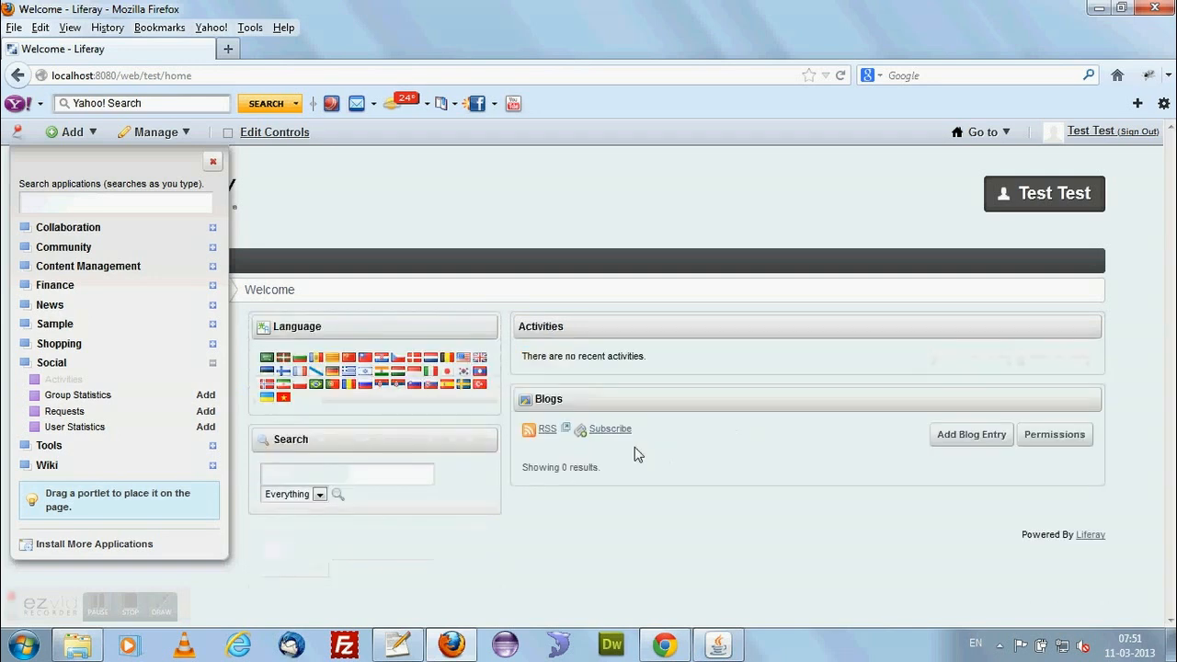
{"action": "left_click_drag", "start_coordinate": [432, 439], "coordinate": [772, 429]}
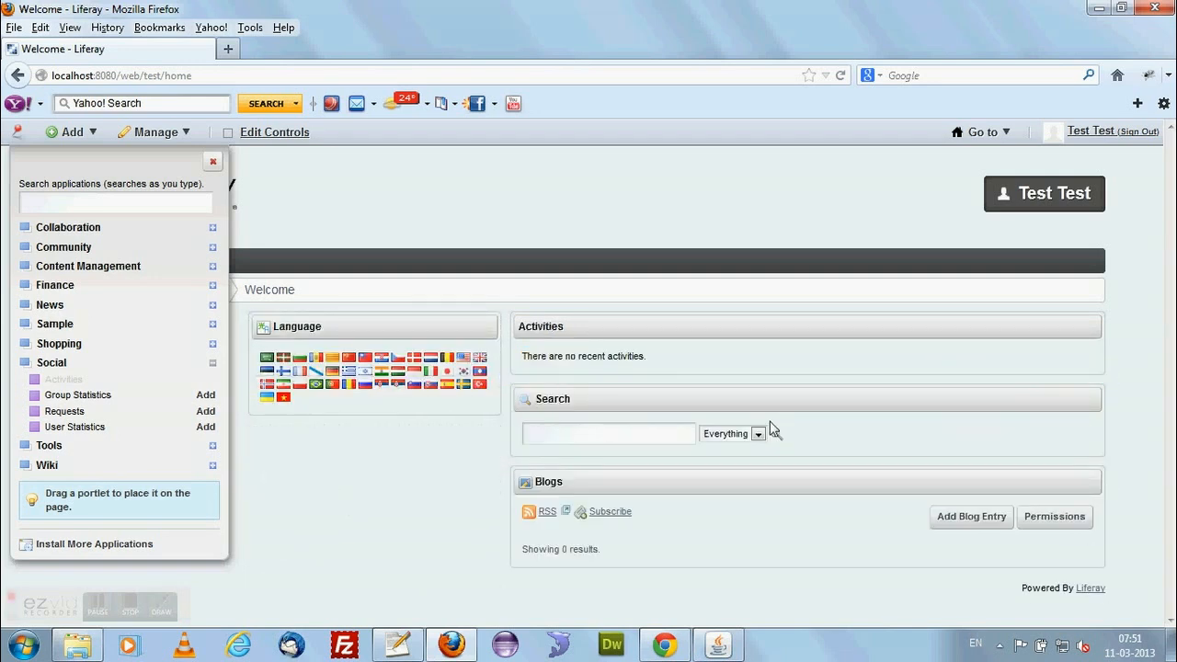
{"action": "left_click_drag", "start_coordinate": [413, 328], "coordinate": [678, 582]}
{"action": "left_click_drag", "start_coordinate": [672, 331], "coordinate": [414, 335]}
{"action": "left_click_drag", "start_coordinate": [620, 338], "coordinate": [358, 433]}
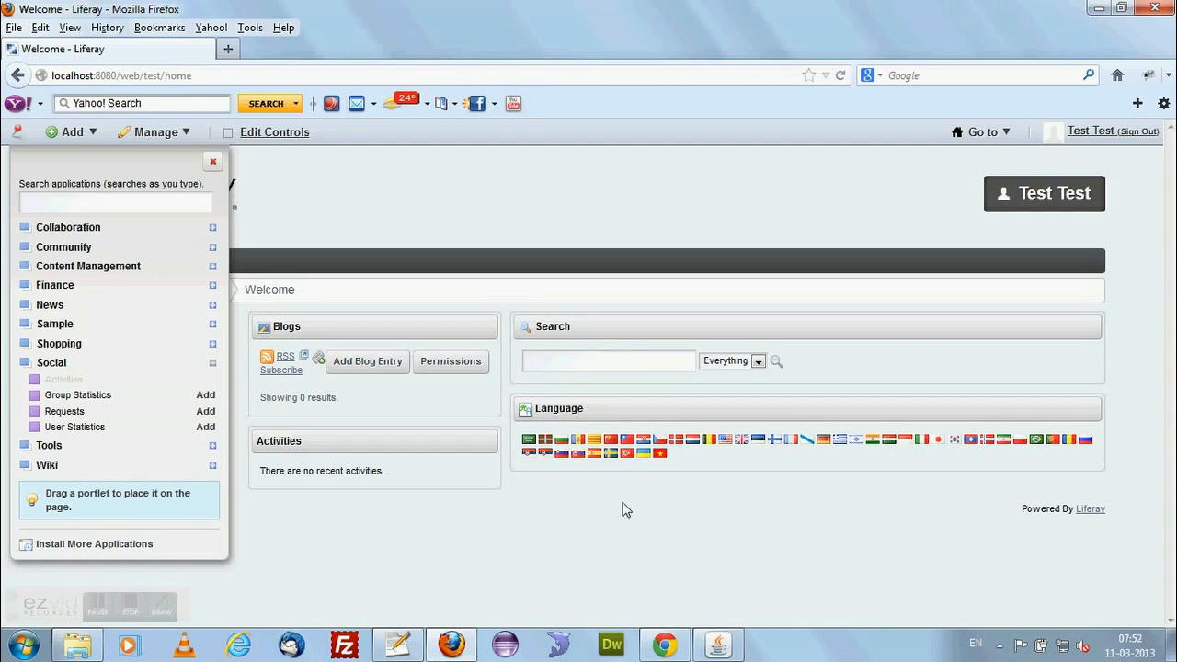
{"action": "left_click", "coordinate": [213, 162]}
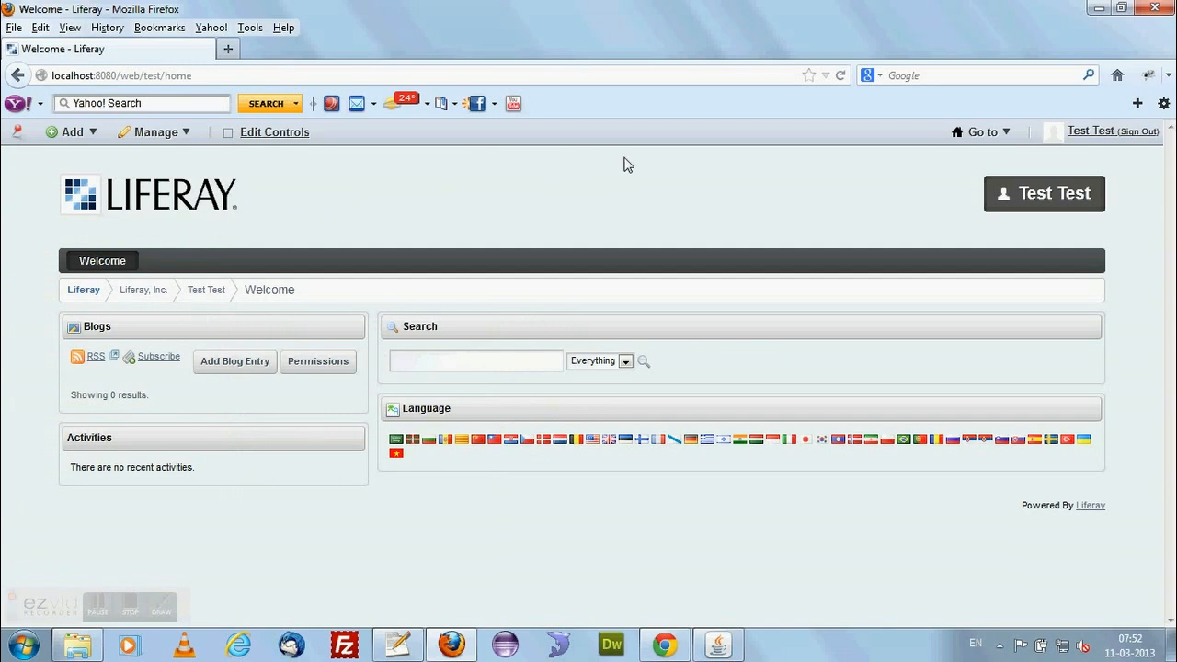
Open the Control Panel and look through the tools listed for the personal site.
{"action": "left_click", "coordinate": [974, 136]}
{"action": "left_click", "coordinate": [977, 158]}
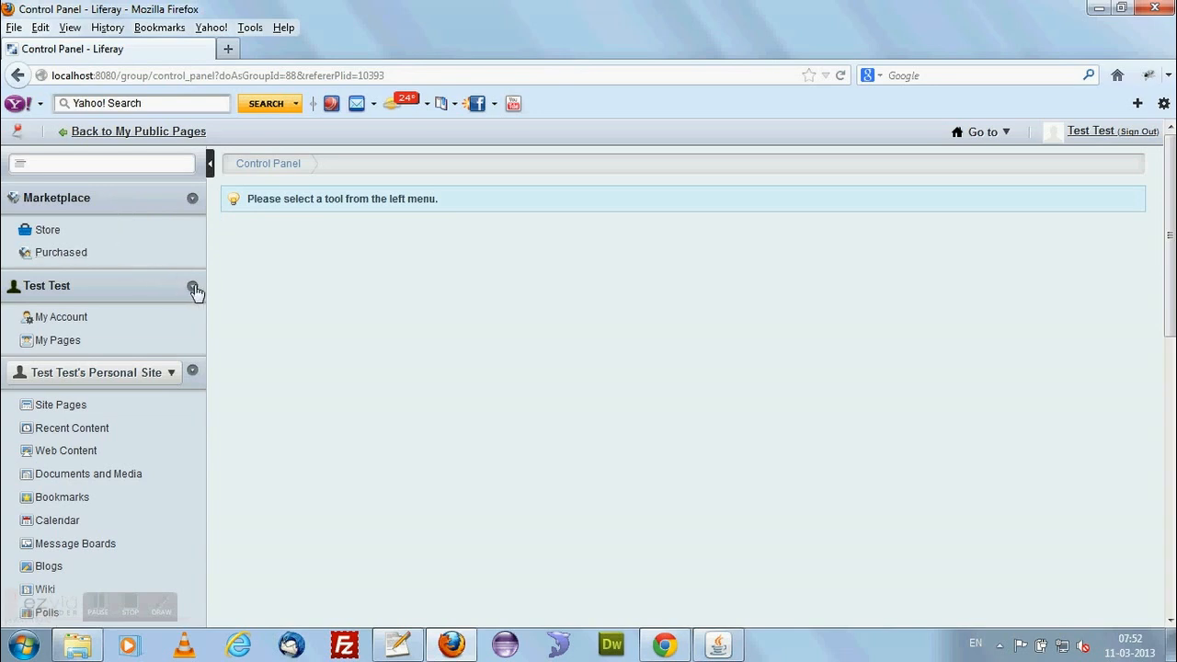
{"action": "scroll", "coordinate": [193, 291], "scroll_direction": "down", "scroll_amount": 4}
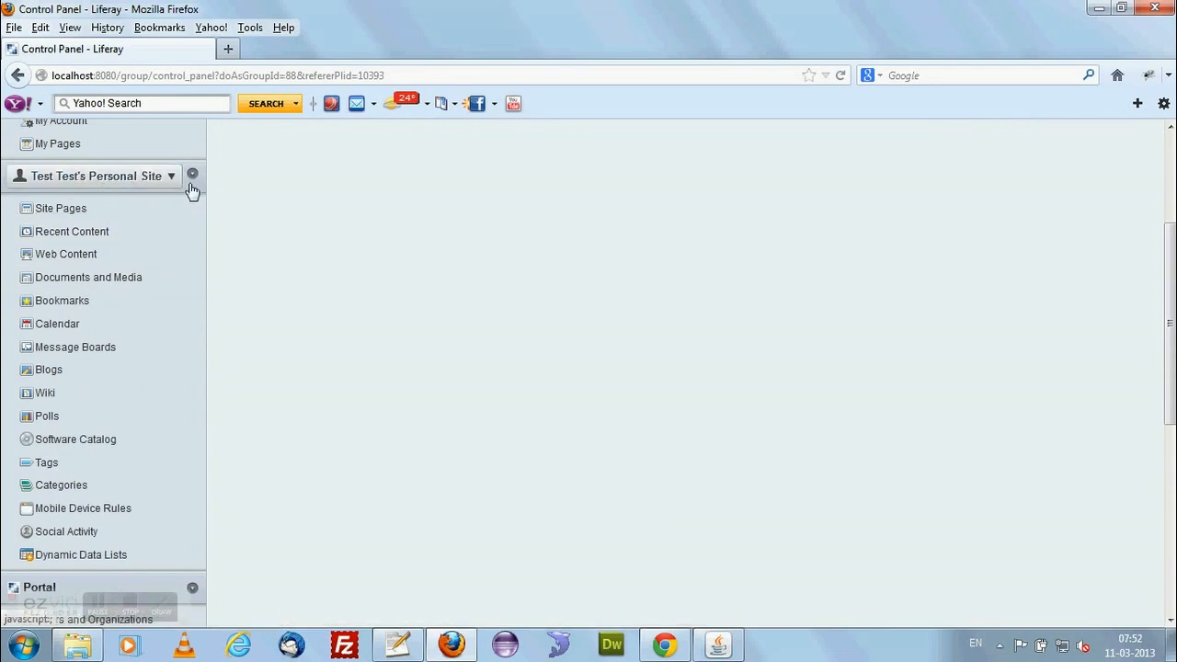
Examine the tools listed under the Portal and Server sections of the Control Panel.
{"action": "scroll", "coordinate": [194, 271], "scroll_direction": "down", "scroll_amount": 1}
{"action": "scroll", "coordinate": [188, 258], "scroll_direction": "down", "scroll_amount": 2}
{"action": "scroll", "coordinate": [179, 242], "scroll_direction": "up", "scroll_amount": 3}
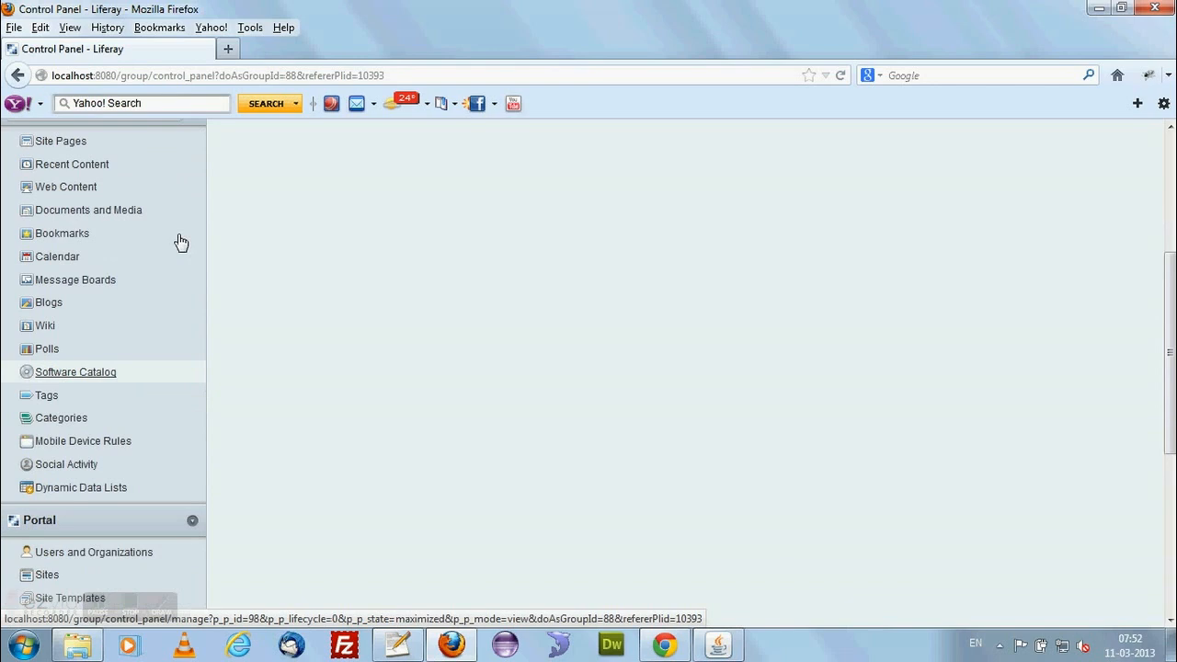
{"action": "scroll", "coordinate": [157, 313], "scroll_direction": "down", "scroll_amount": 2}
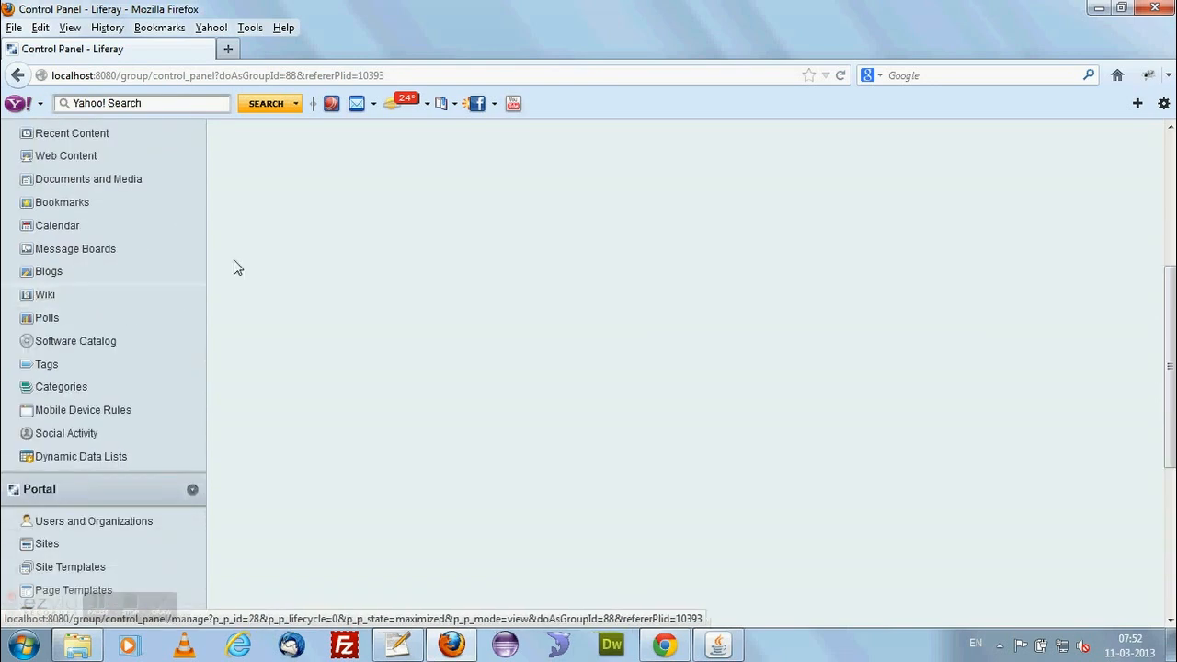
{"action": "scroll", "coordinate": [173, 297], "scroll_direction": "down", "scroll_amount": 3}
{"action": "scroll", "coordinate": [173, 296], "scroll_direction": "down", "scroll_amount": 3}
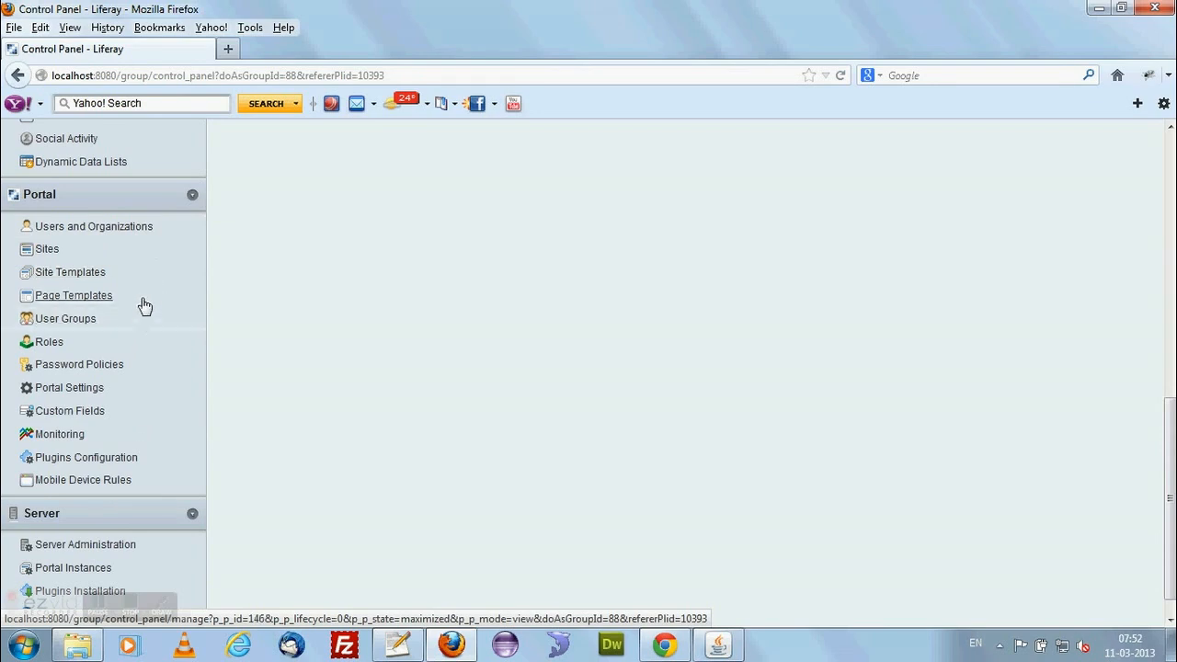
{"action": "scroll", "coordinate": [153, 342], "scroll_direction": "down", "scroll_amount": 1}
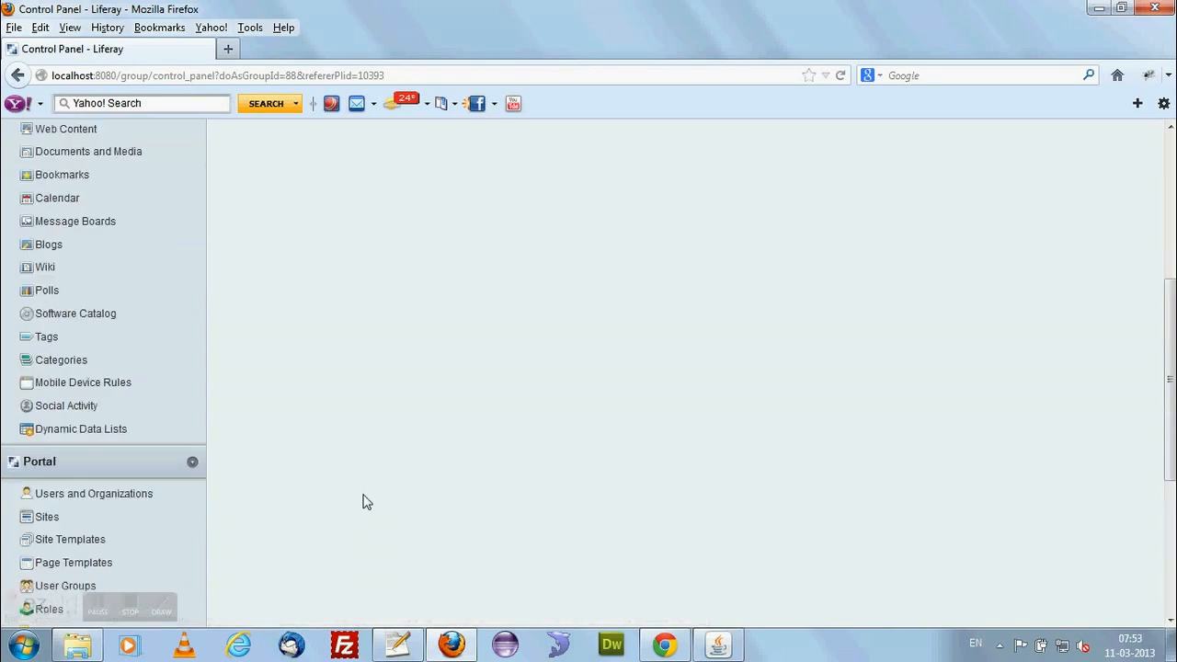
{"action": "scroll", "coordinate": [365, 502], "scroll_direction": "down", "scroll_amount": 5}
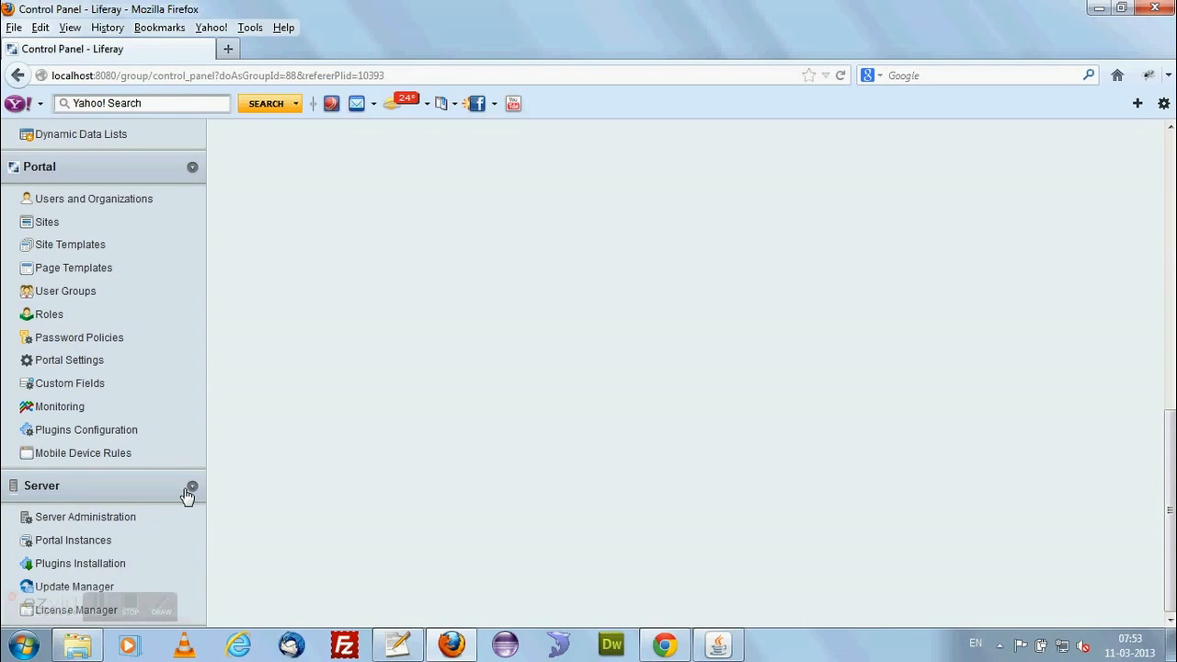
{"action": "scroll", "coordinate": [187, 497], "scroll_direction": "up", "scroll_amount": 15}
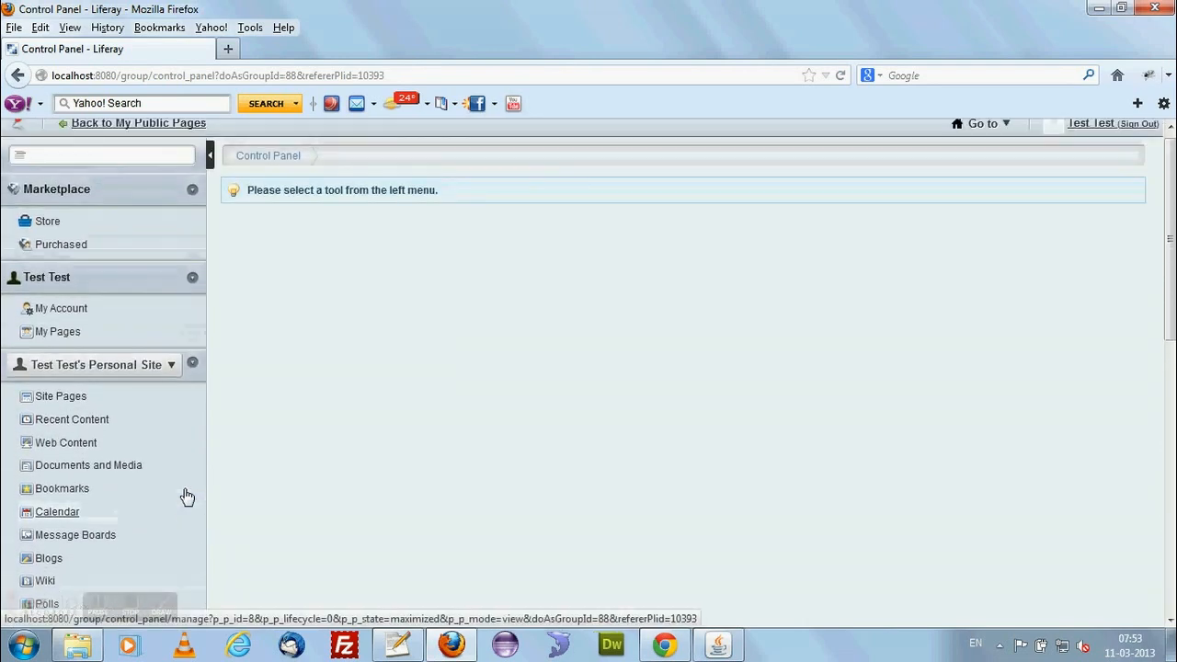
{"action": "scroll", "coordinate": [186, 497], "scroll_direction": "up", "scroll_amount": 1}
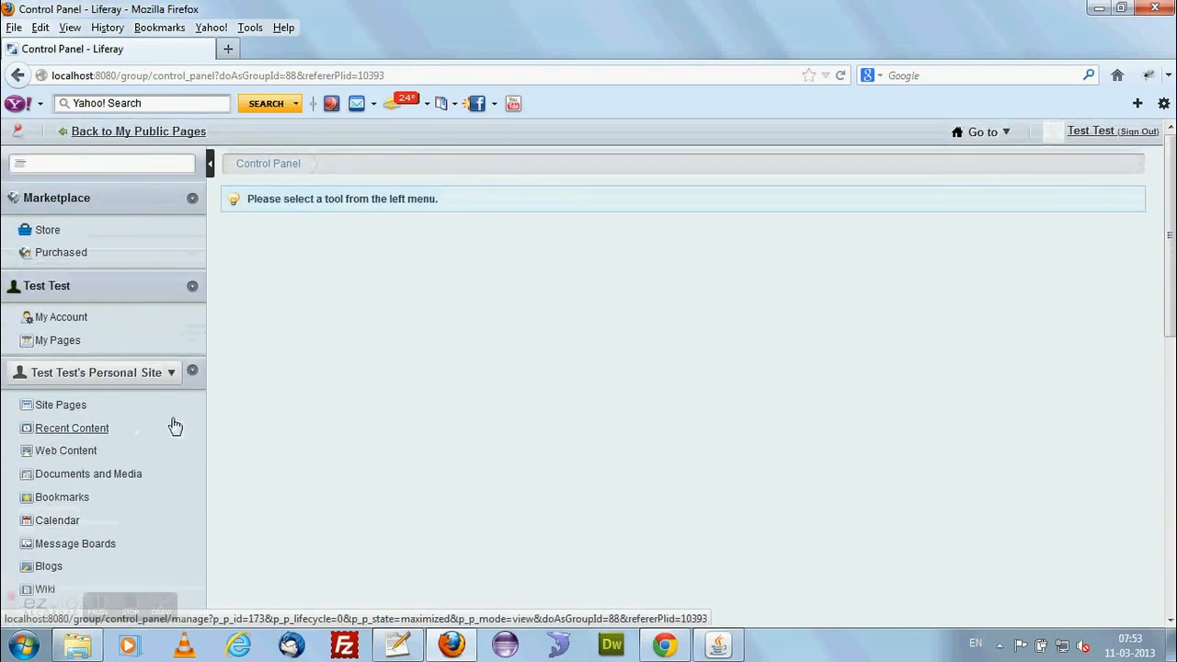
Open My Account and look over the fields of the personal details form.
{"action": "left_click", "coordinate": [79, 325]}
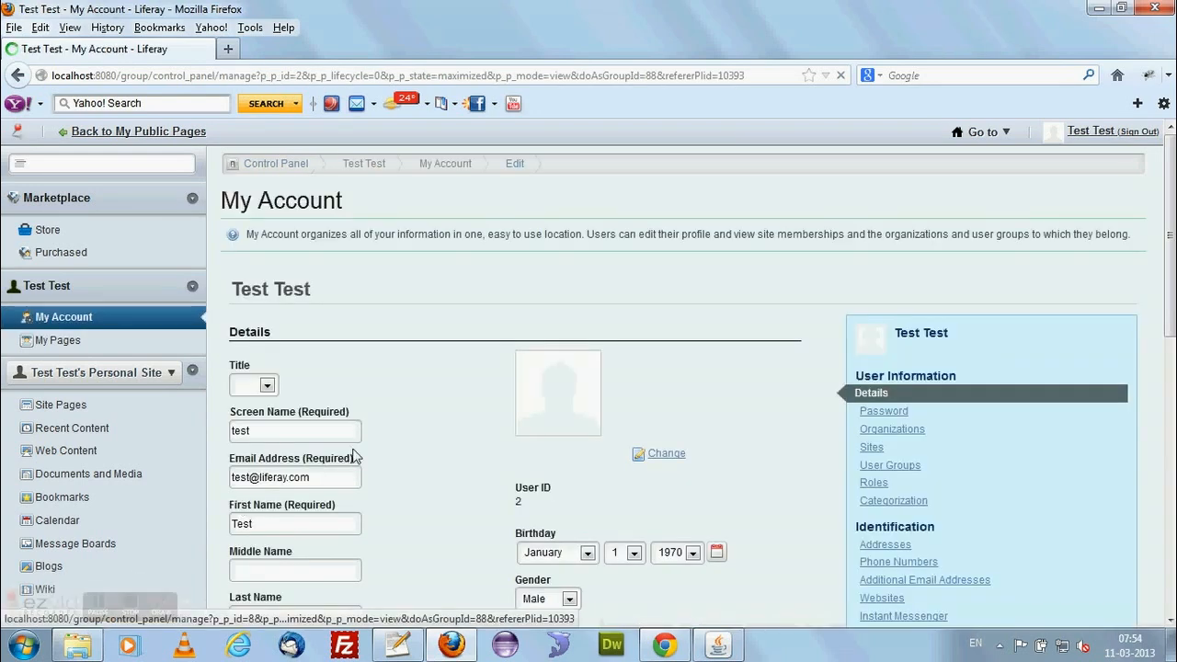
{"action": "scroll", "coordinate": [443, 439], "scroll_direction": "down", "scroll_amount": 1}
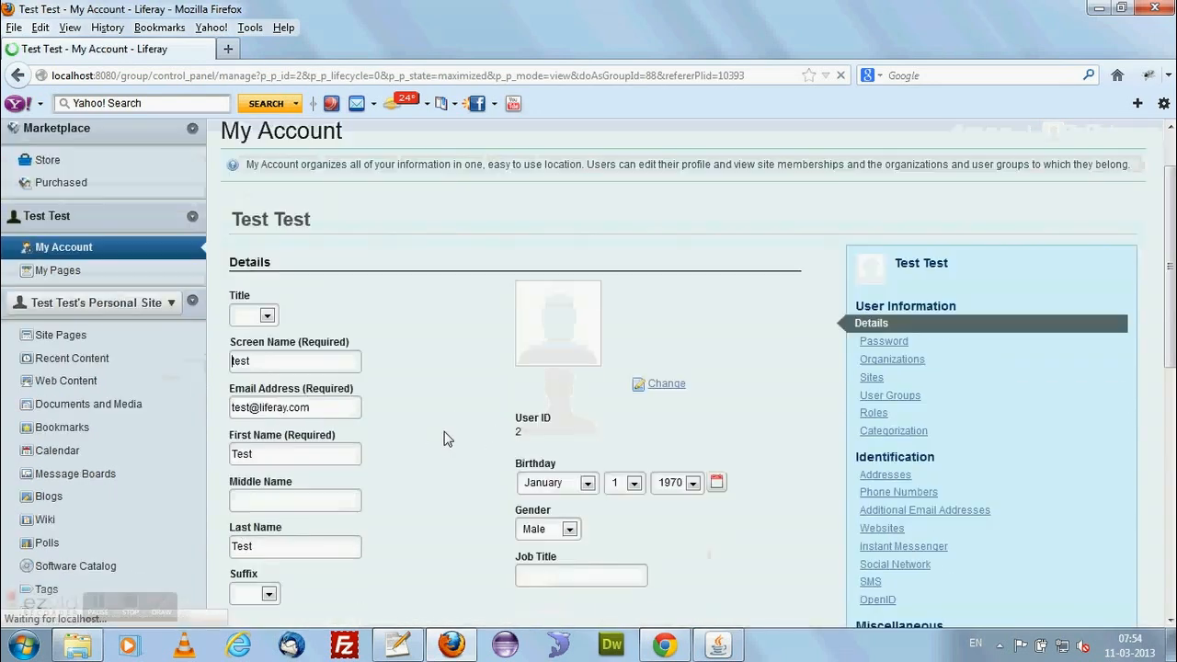
{"action": "scroll", "coordinate": [444, 439], "scroll_direction": "down", "scroll_amount": 2}
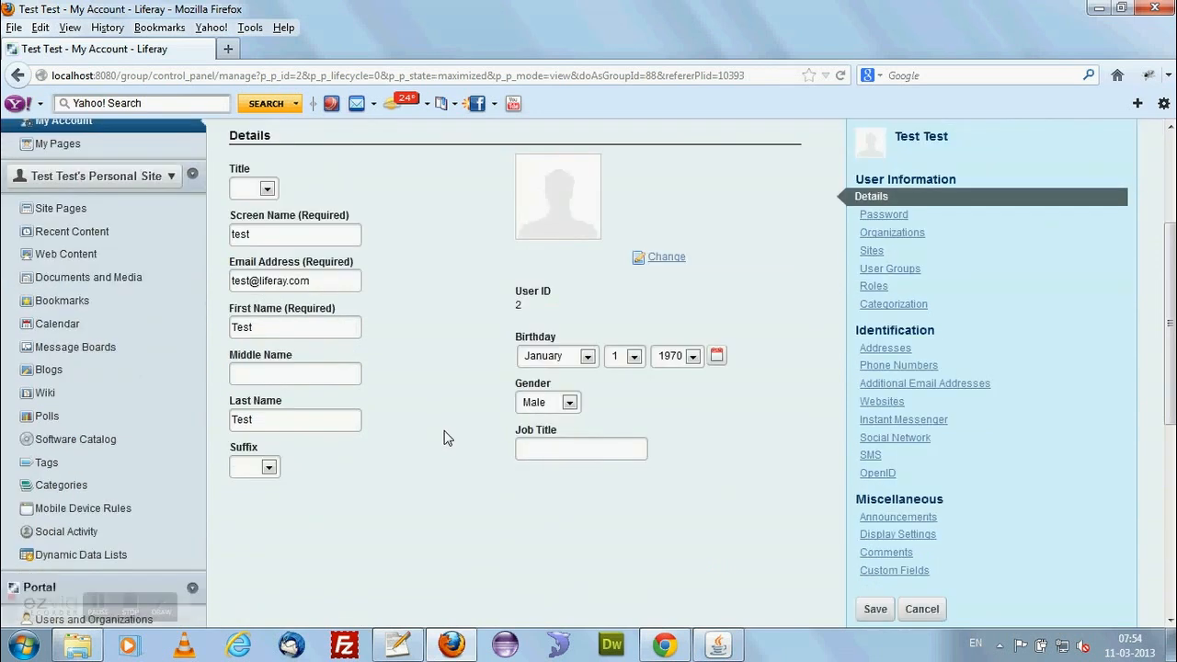
{"action": "scroll", "coordinate": [447, 436], "scroll_direction": "up", "scroll_amount": 3}
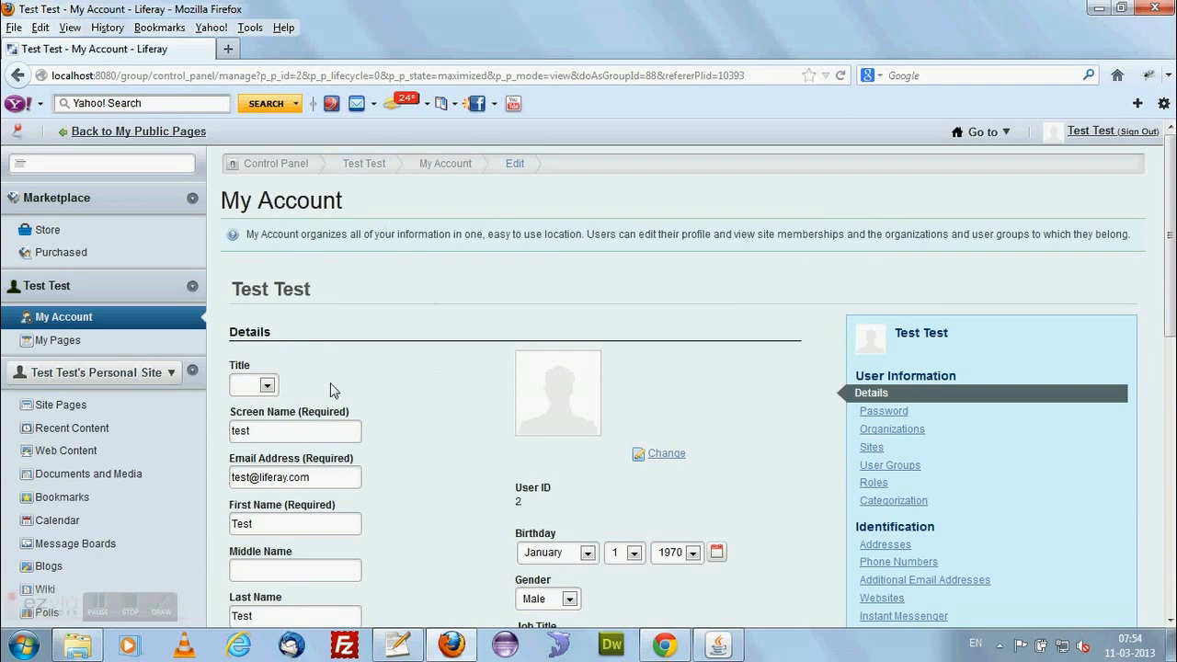
Set the account's title to Mr. and replace the screen name with the account holder's own.
{"action": "scroll", "coordinate": [330, 383], "scroll_direction": "down", "scroll_amount": 3}
{"action": "left_click", "coordinate": [266, 190]}
{"action": "left_click", "coordinate": [257, 231]}
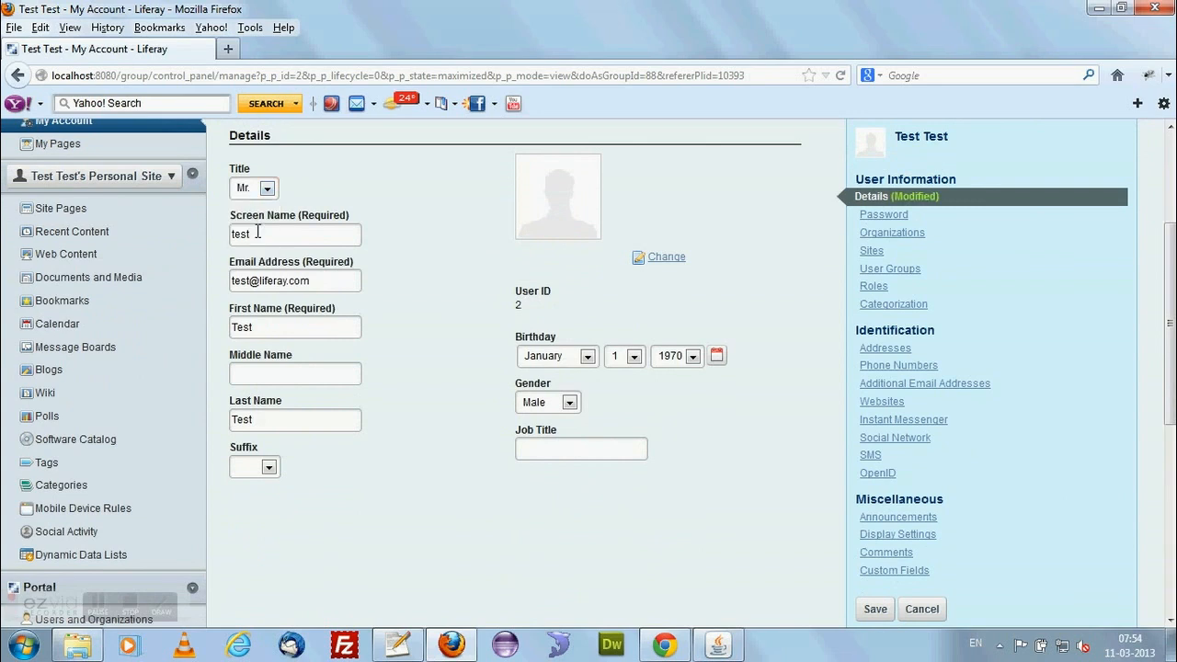
{"action": "double_click", "coordinate": [256, 232]}
{"action": "type", "text": "Arun"}
Fill in the account holder's first, middle and last names in the account details.
{"action": "left_click_drag", "start_coordinate": [254, 328], "coordinate": [223, 330]}
{"action": "type", "text": "Arun"}
{"action": "left_click", "coordinate": [323, 377]}
{"action": "type", "text": "R S"}
{"action": "double_click", "coordinate": [238, 422]}
{"action": "type", "text": "Chandran"}
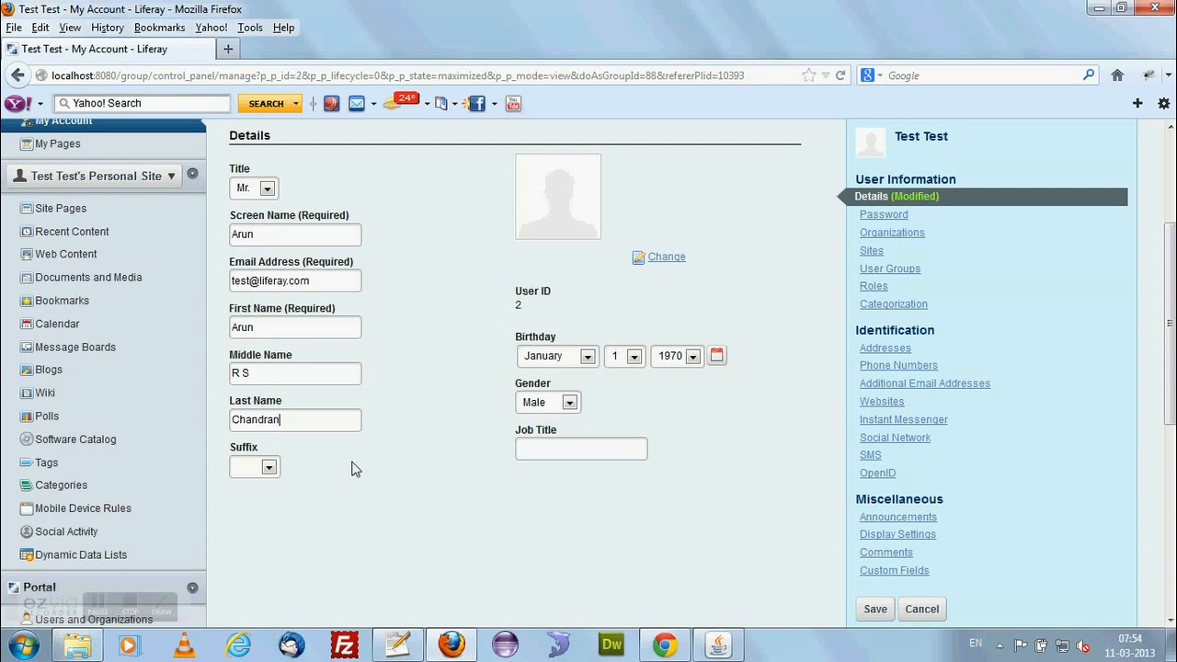
Leave the suffix blank and save the account details.
{"action": "left_click", "coordinate": [268, 467]}
{"action": "left_click", "coordinate": [268, 467]}
{"action": "scroll", "coordinate": [552, 481], "scroll_direction": "down", "scroll_amount": 6}
{"action": "left_click", "coordinate": [876, 317]}
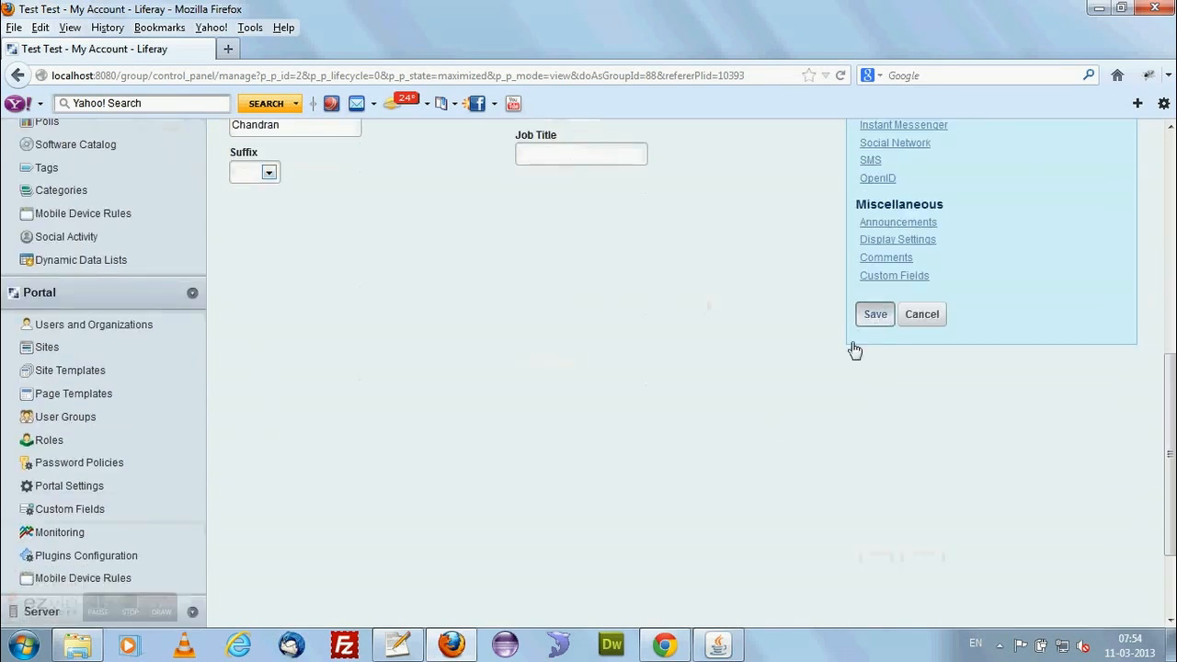
{"action": "scroll", "coordinate": [635, 465], "scroll_direction": "up", "scroll_amount": 3}
{"action": "scroll", "coordinate": [612, 512], "scroll_direction": "up", "scroll_amount": 4}
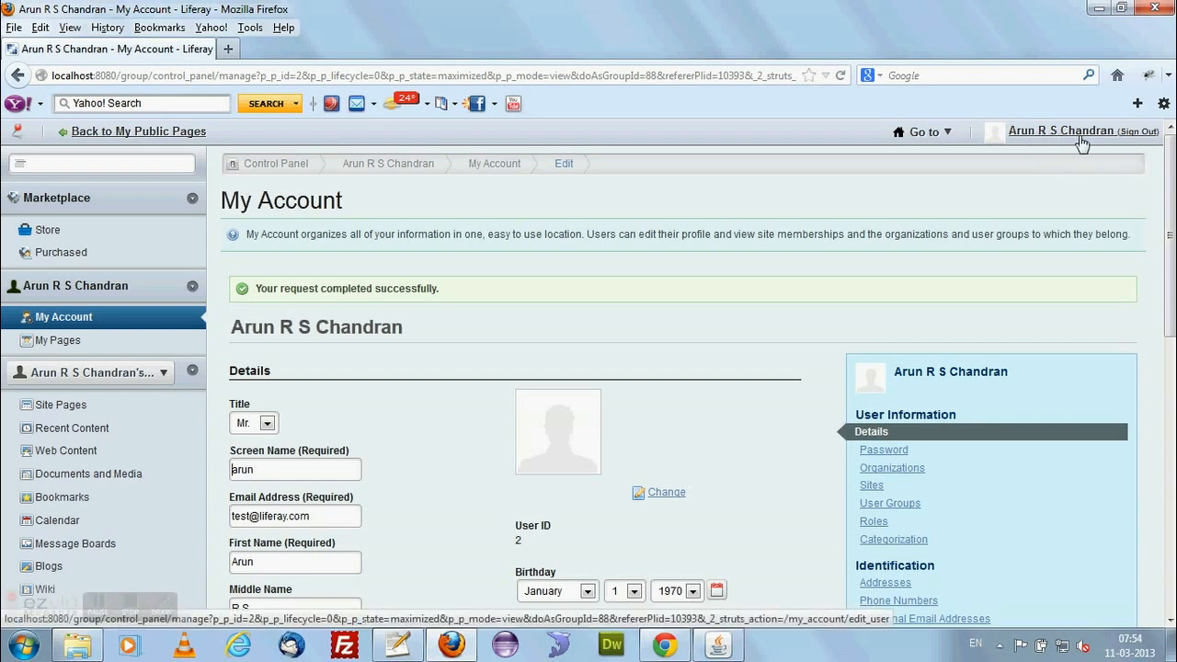
View the account's Password section and the organizations it belongs to.
{"action": "scroll", "coordinate": [735, 368], "scroll_direction": "down", "scroll_amount": 4}
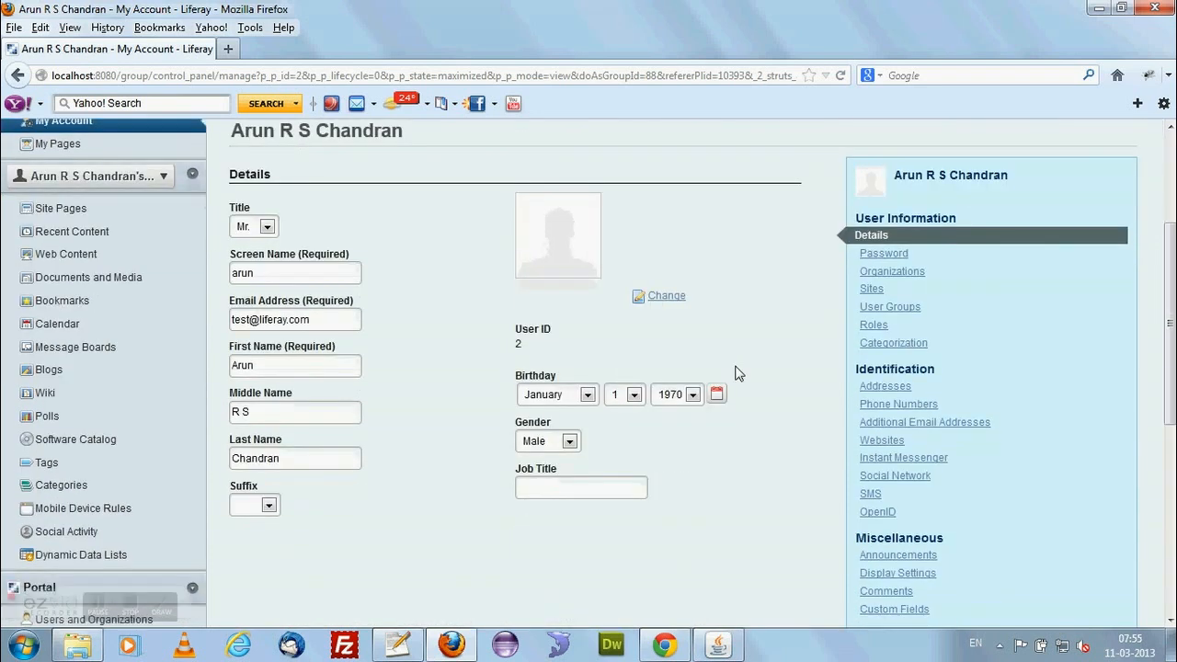
{"action": "left_click", "coordinate": [882, 255]}
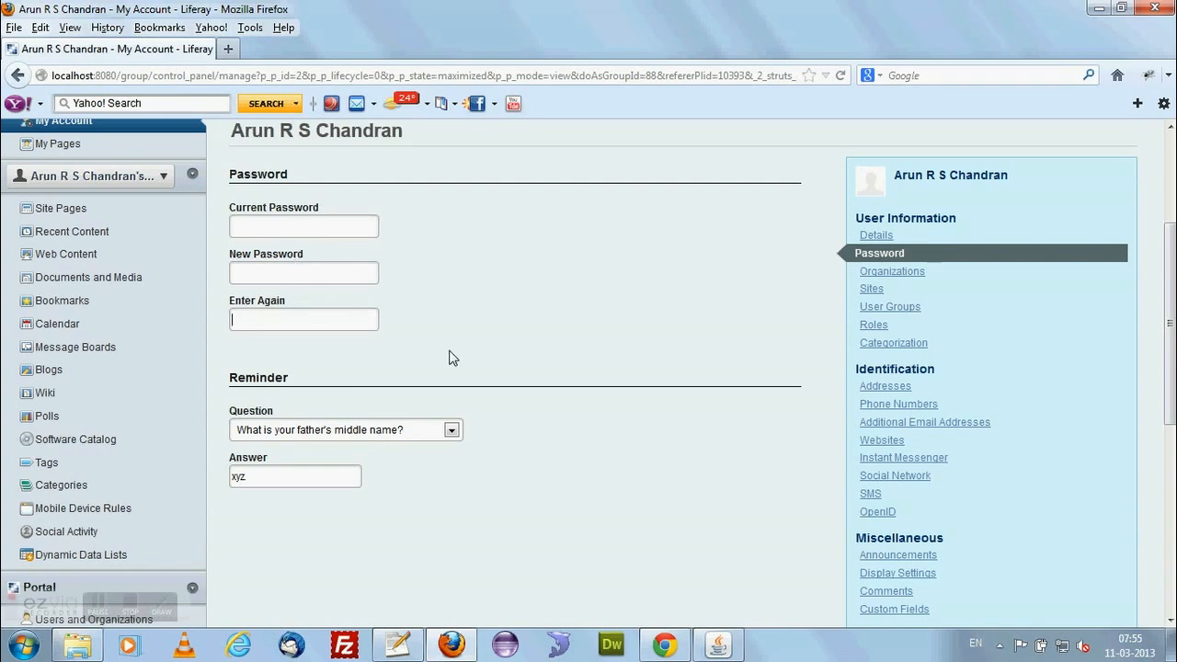
{"action": "left_click", "coordinate": [936, 276]}
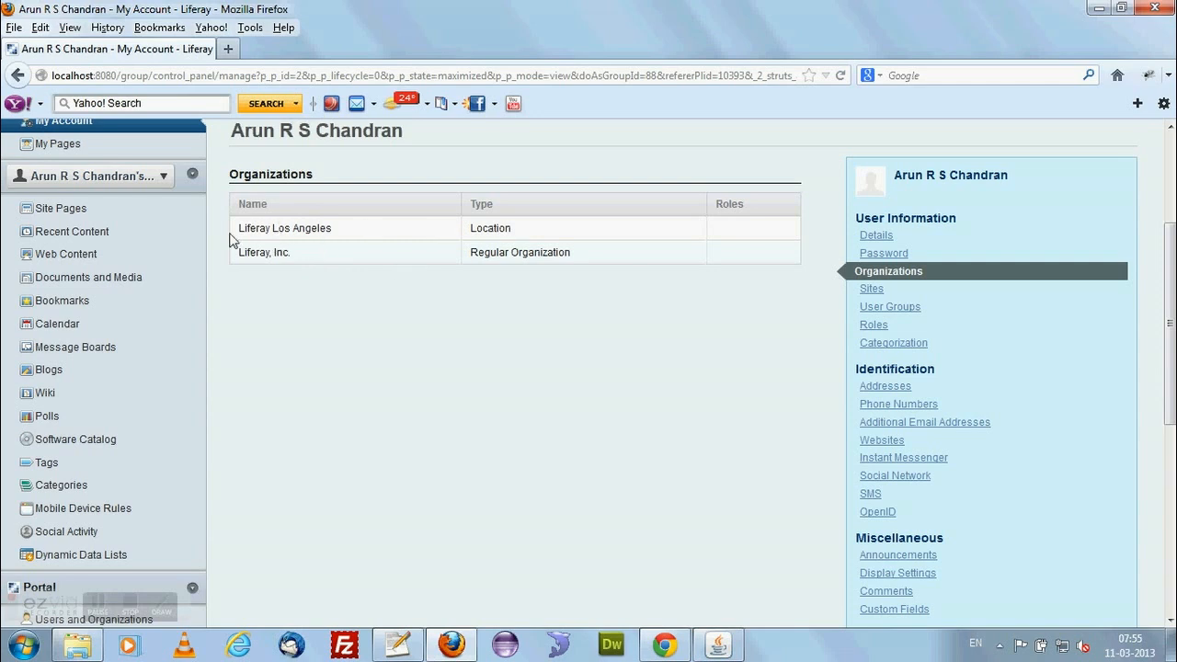
{"action": "left_click_drag", "start_coordinate": [239, 228], "coordinate": [327, 228]}
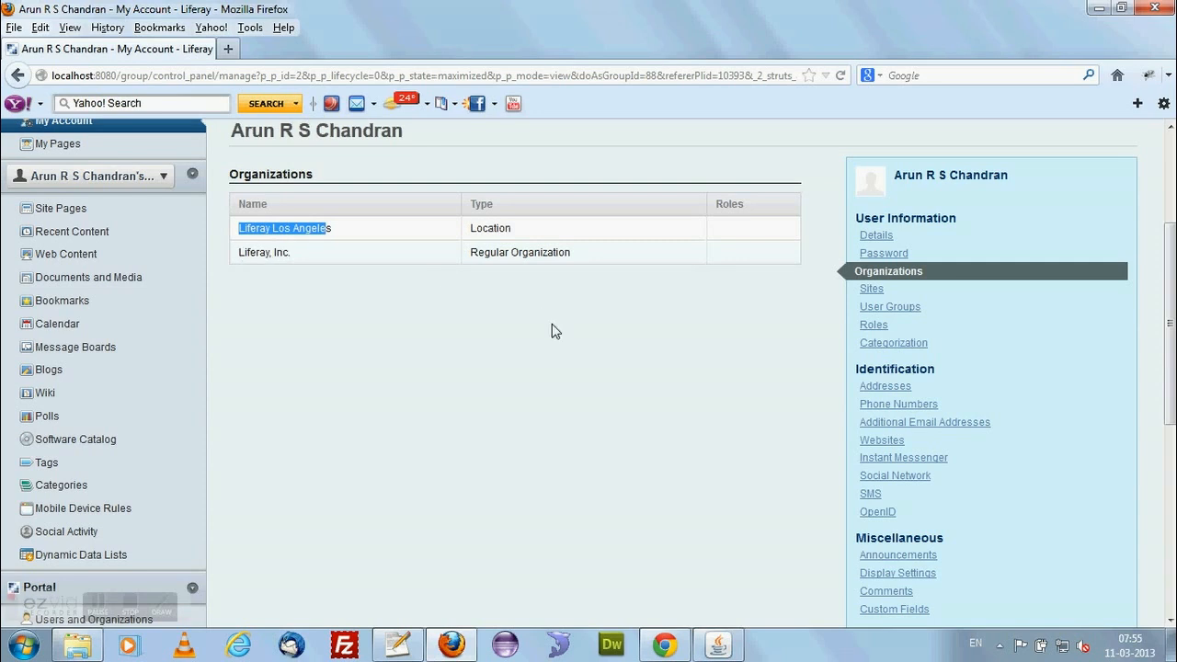
{"action": "left_click", "coordinate": [99, 607]}
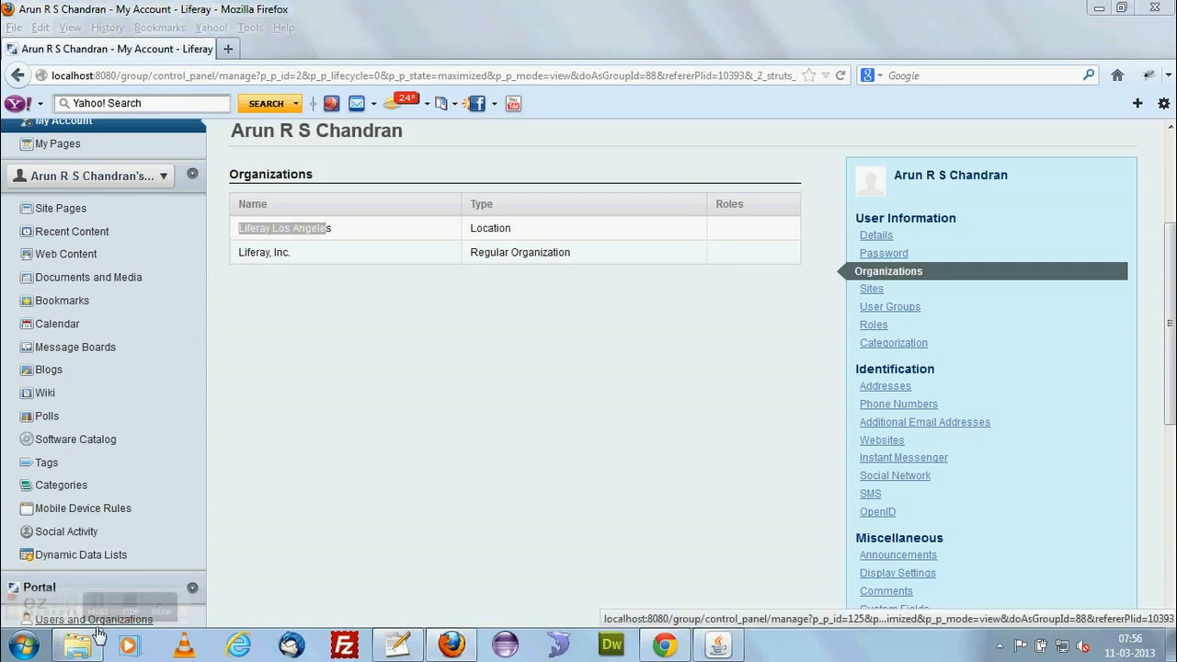
View the account's site memberships, user groups and regular roles.
{"action": "left_click", "coordinate": [872, 290]}
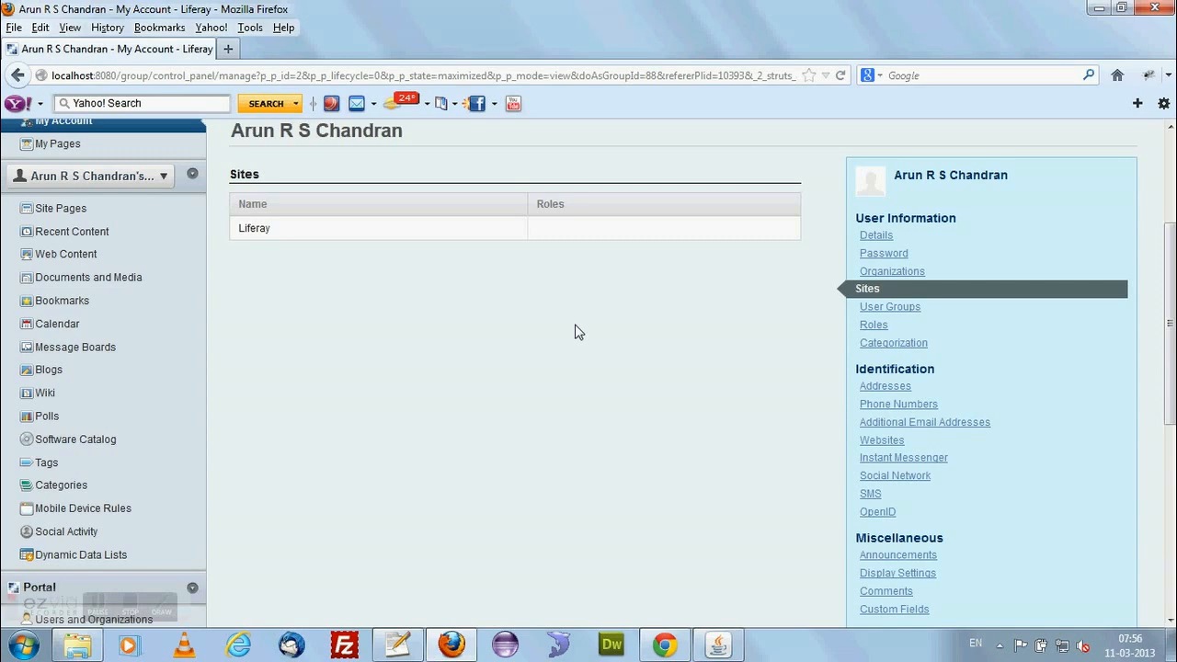
{"action": "left_click", "coordinate": [878, 307]}
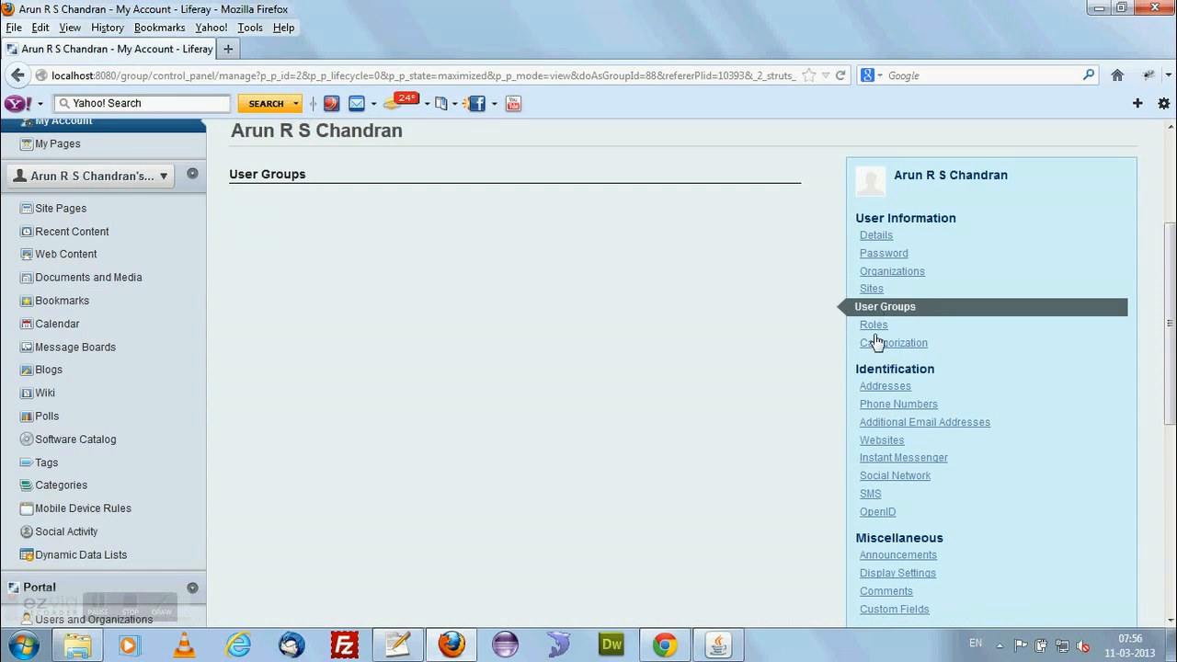
{"action": "left_click", "coordinate": [874, 331]}
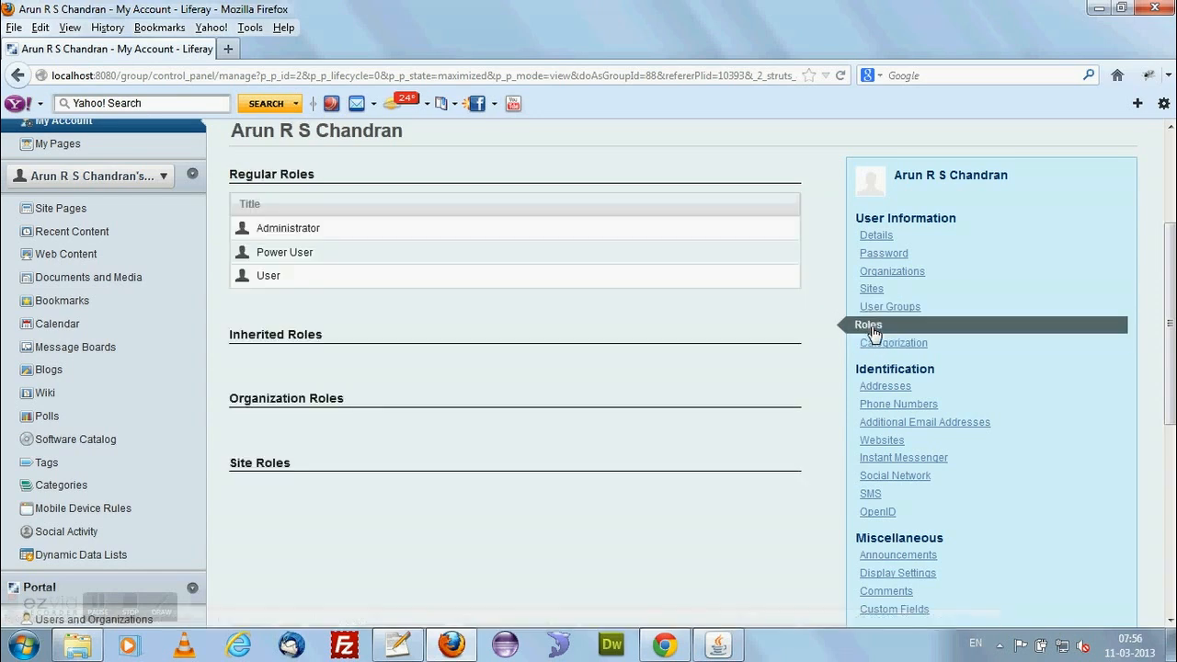
{"action": "double_click", "coordinate": [266, 230]}
{"action": "double_click", "coordinate": [276, 253]}
{"action": "double_click", "coordinate": [271, 276]}
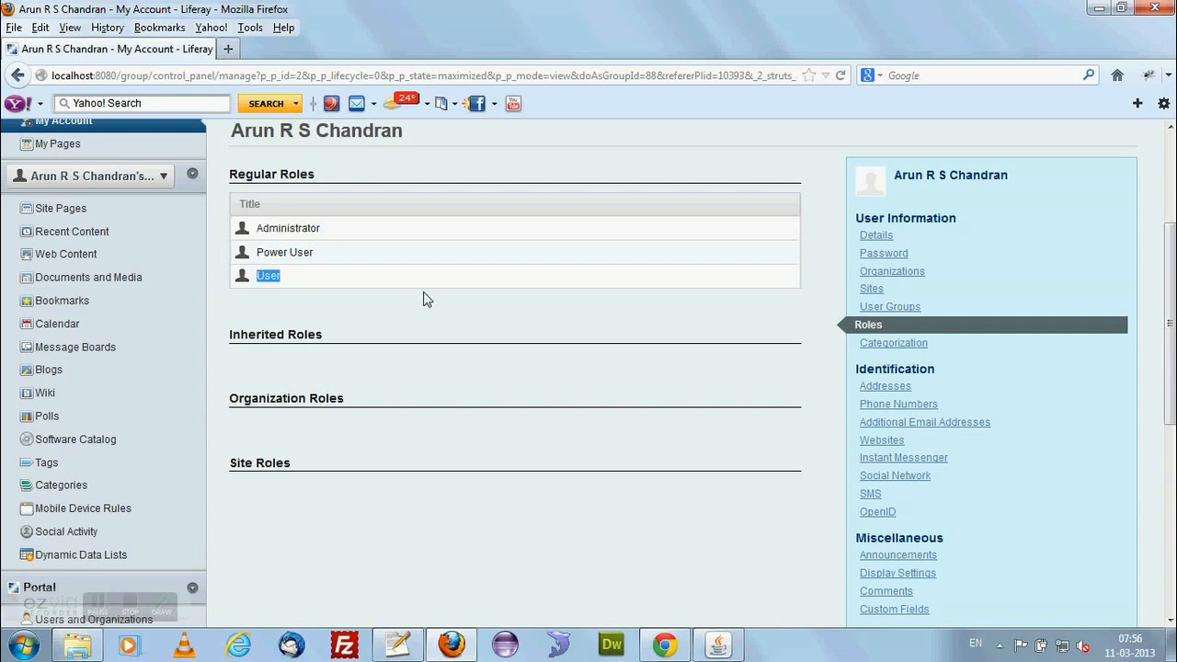
View the account's Categorization section and look over the Identification and Miscellaneous options.
{"action": "left_click", "coordinate": [889, 348]}
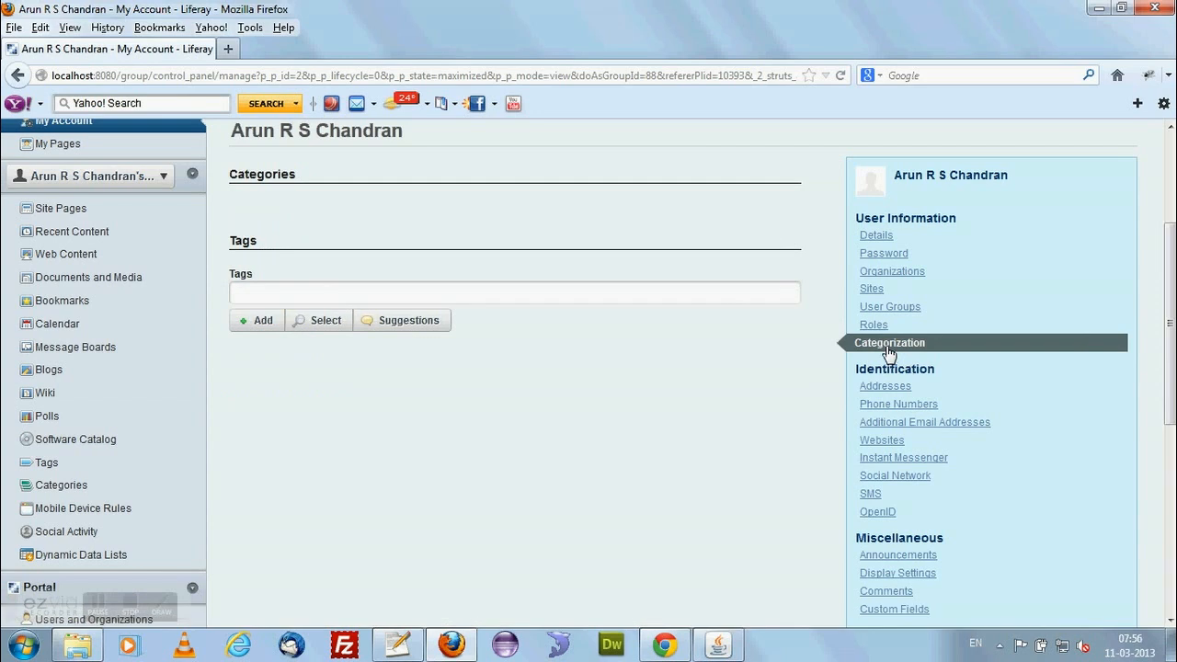
{"action": "scroll", "coordinate": [666, 382], "scroll_direction": "down", "scroll_amount": 4}
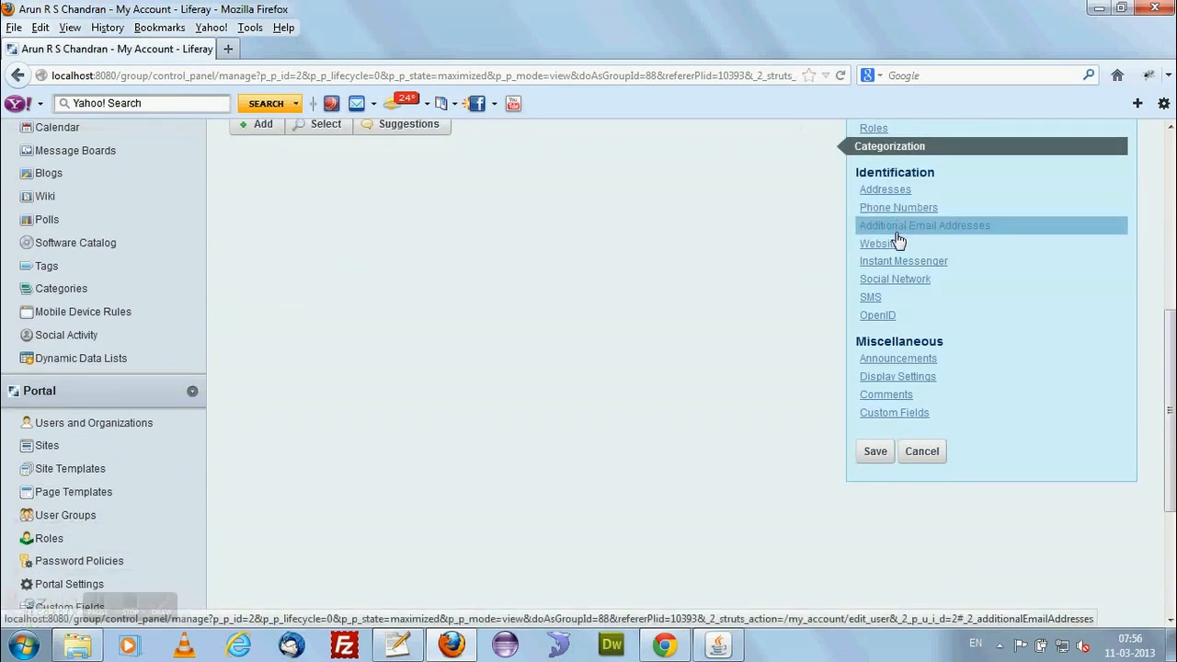
{"action": "scroll", "coordinate": [727, 278], "scroll_direction": "up", "scroll_amount": 8}
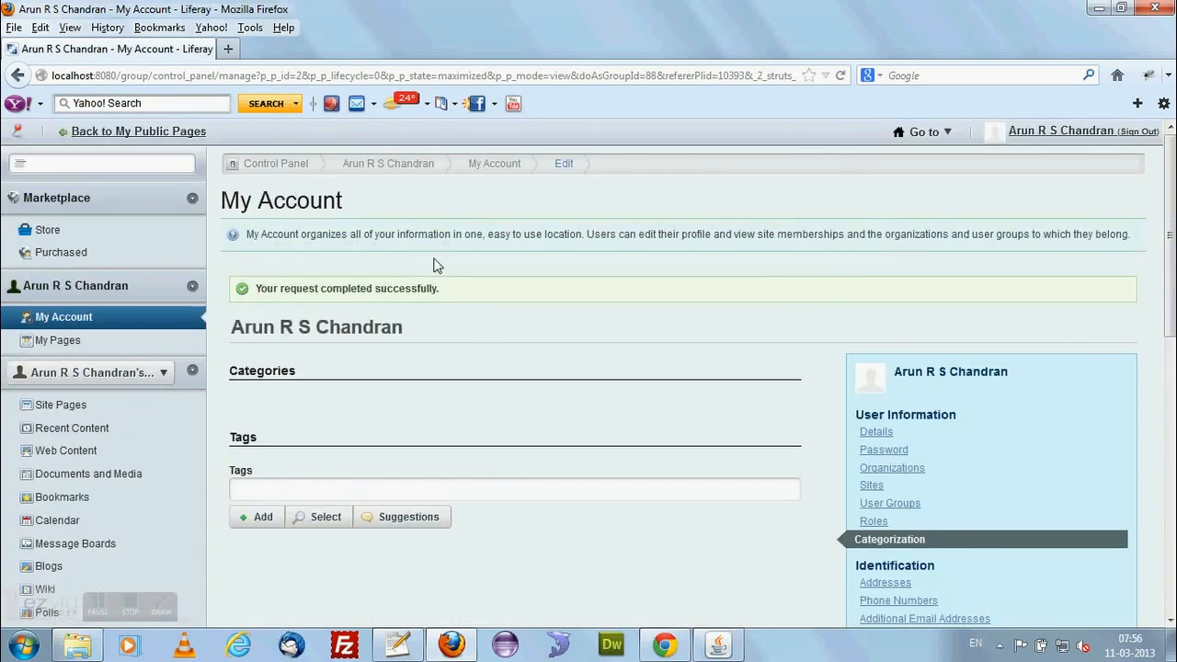
Return to the main My Account page and review the saved personal details.
{"action": "left_click", "coordinate": [485, 165]}
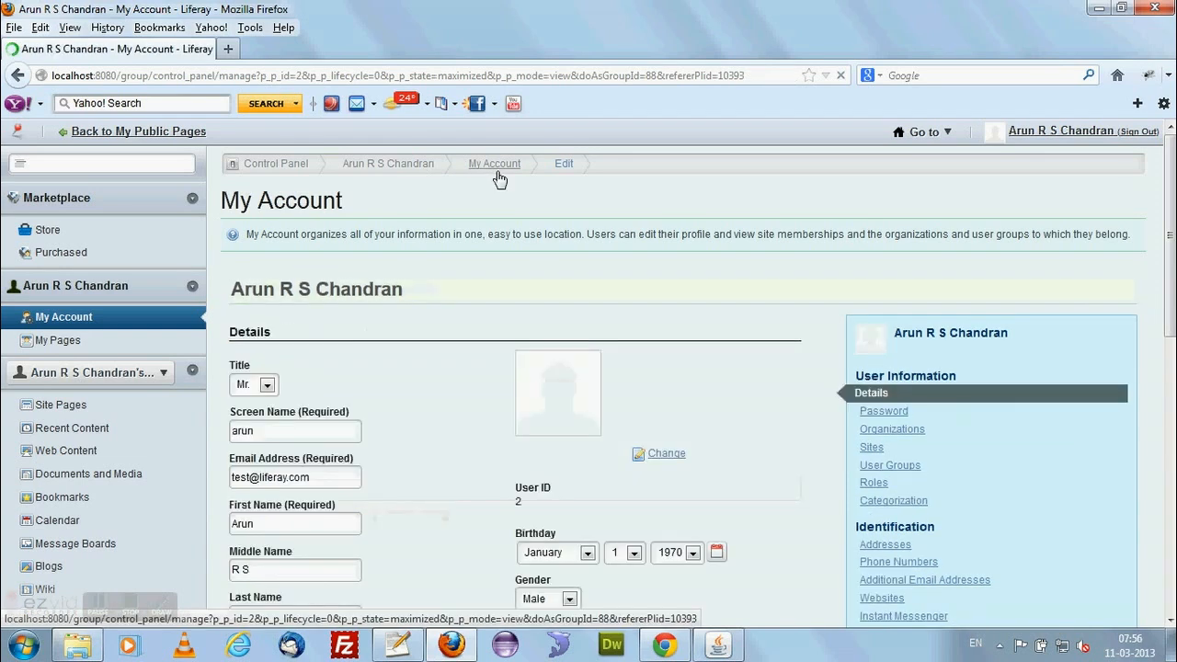
{"action": "scroll", "coordinate": [475, 446], "scroll_direction": "down", "scroll_amount": 2}
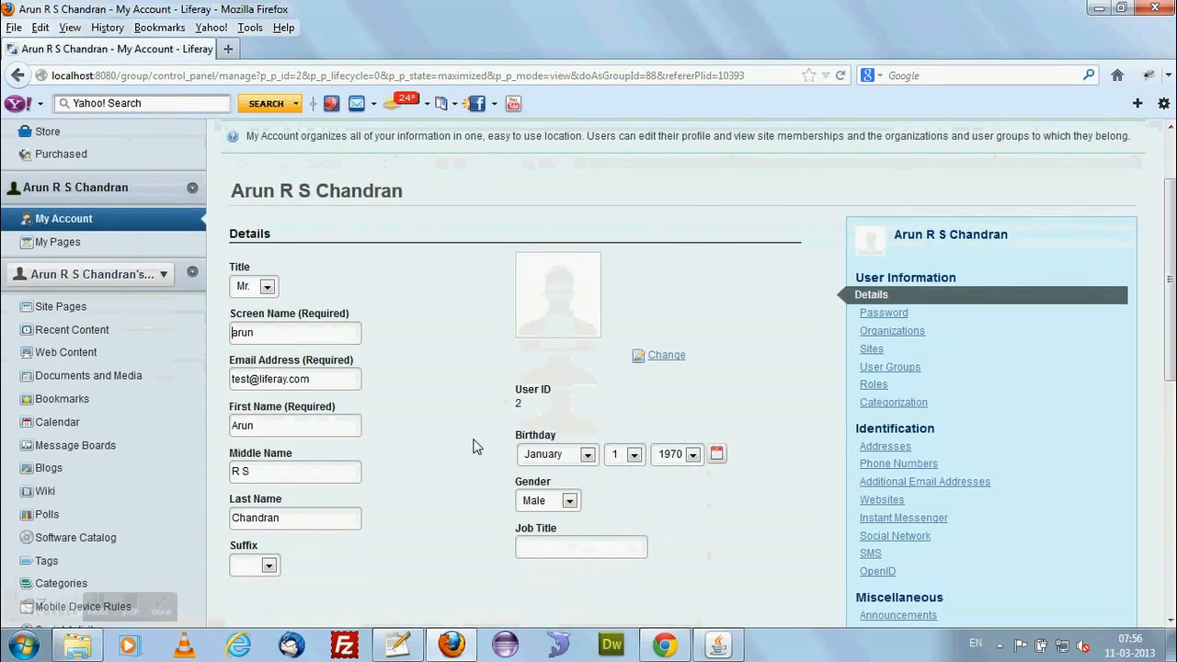
{"action": "scroll", "coordinate": [476, 446], "scroll_direction": "down", "scroll_amount": 5}
{"action": "scroll", "coordinate": [473, 445], "scroll_direction": "up", "scroll_amount": 5}
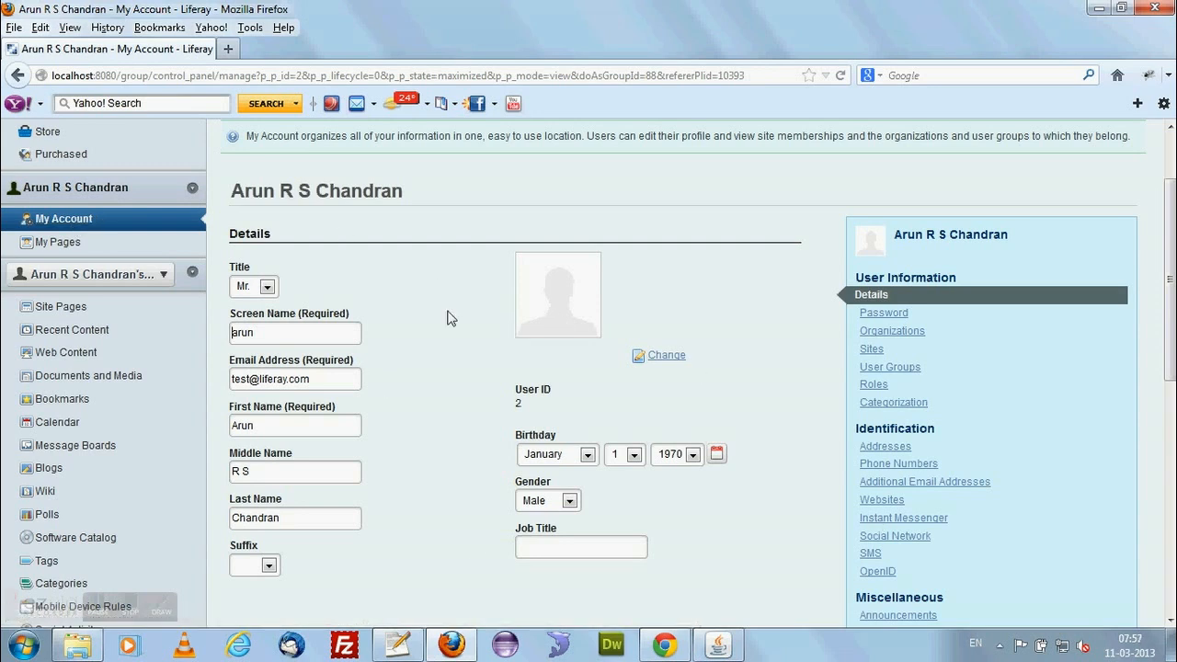
Open My Pages and review the public pages' theme, color scheme, settings and CSS options, cancelling without changes.
{"action": "left_click", "coordinate": [71, 246]}
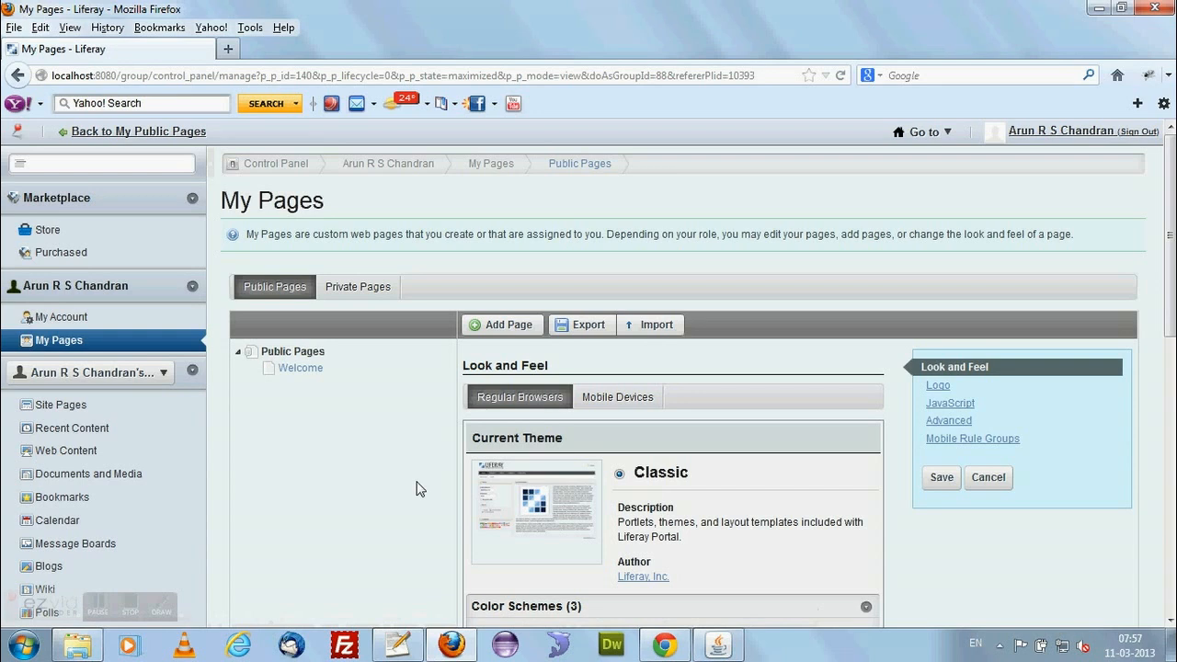
{"action": "scroll", "coordinate": [417, 489], "scroll_direction": "down", "scroll_amount": 2}
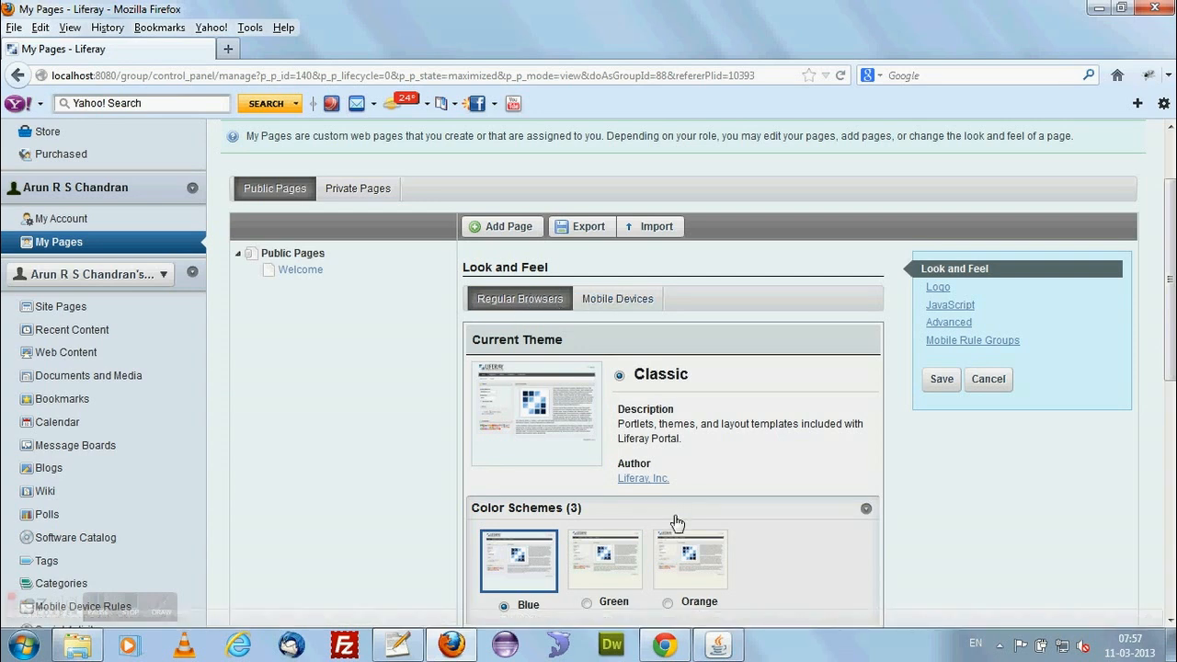
{"action": "scroll", "coordinate": [676, 519], "scroll_direction": "down", "scroll_amount": 4}
{"action": "scroll", "coordinate": [673, 515], "scroll_direction": "down", "scroll_amount": 5}
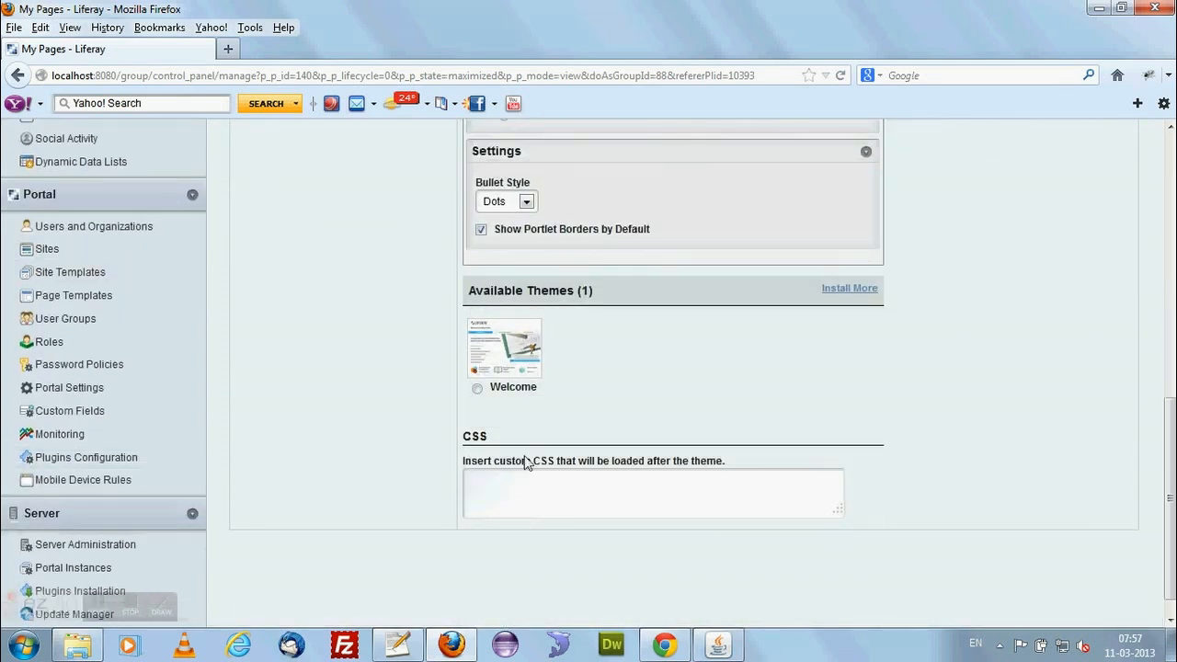
{"action": "scroll", "coordinate": [481, 400], "scroll_direction": "up", "scroll_amount": 5}
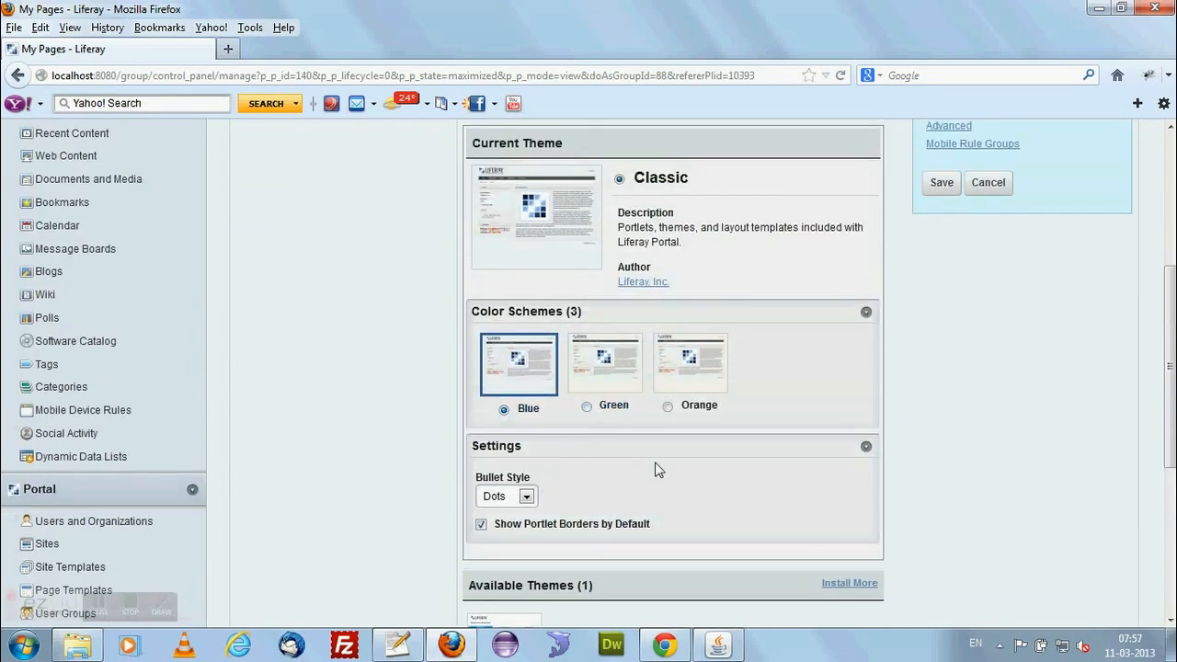
{"action": "scroll", "coordinate": [705, 480], "scroll_direction": "up", "scroll_amount": 5}
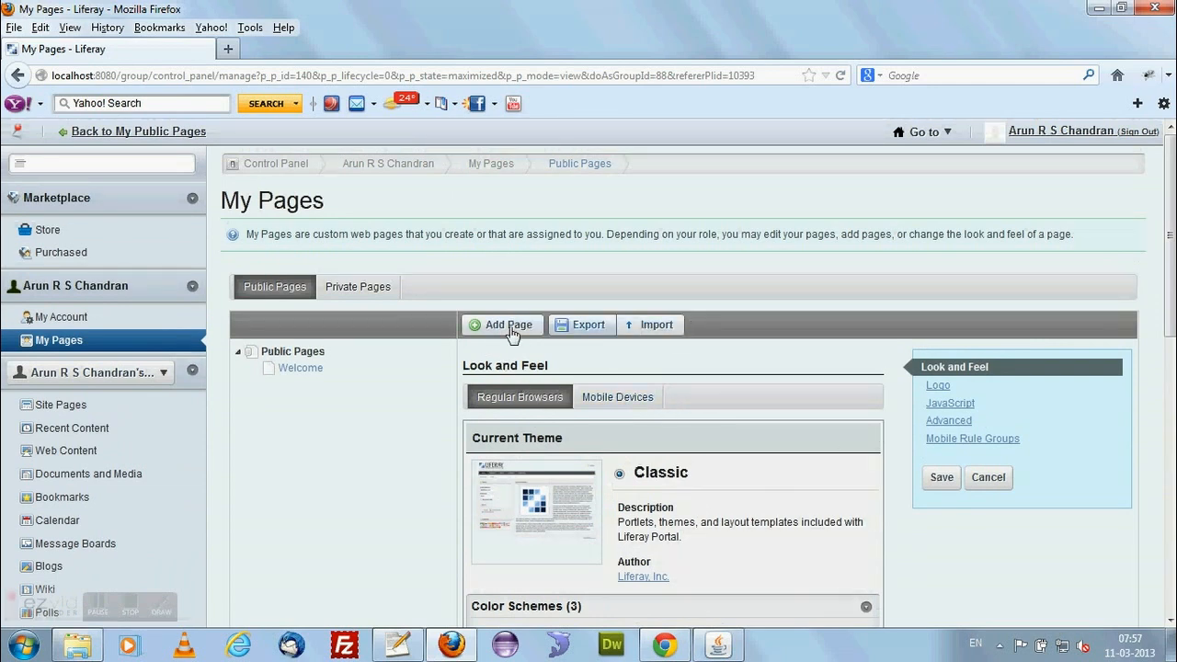
{"action": "left_click", "coordinate": [986, 478]}
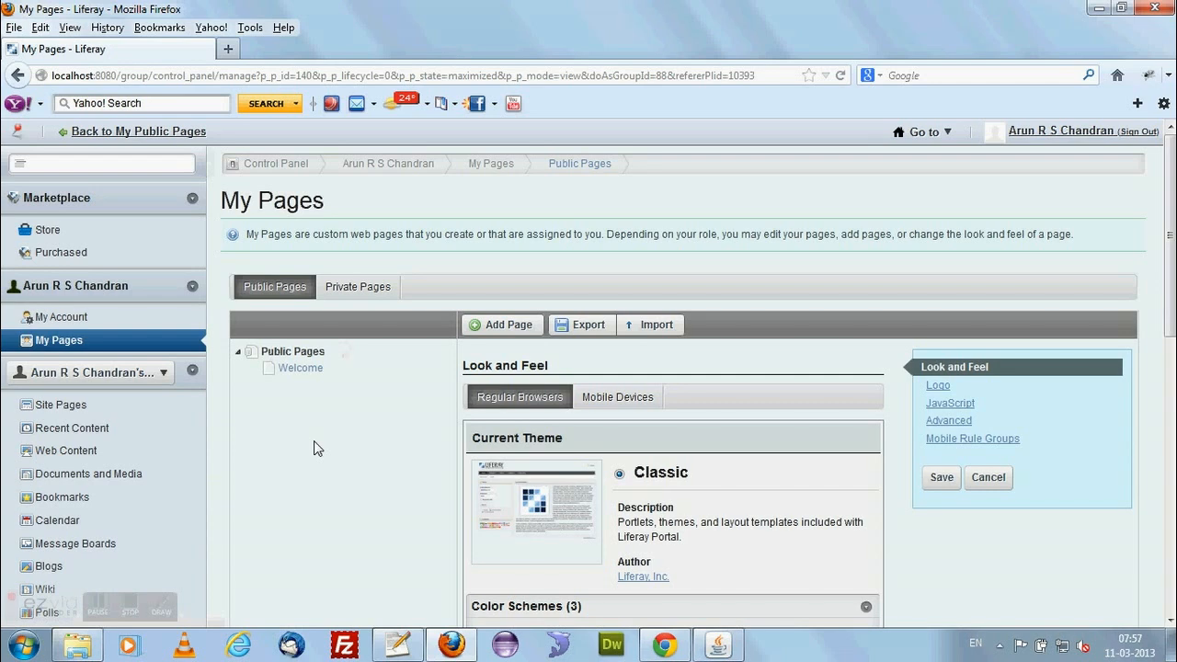
Collapse the Control Panel's Marketplace, personal account, personal site and Server sections, keeping the Portal section expanded.
{"action": "scroll", "coordinate": [184, 396], "scroll_direction": "down", "scroll_amount": 4}
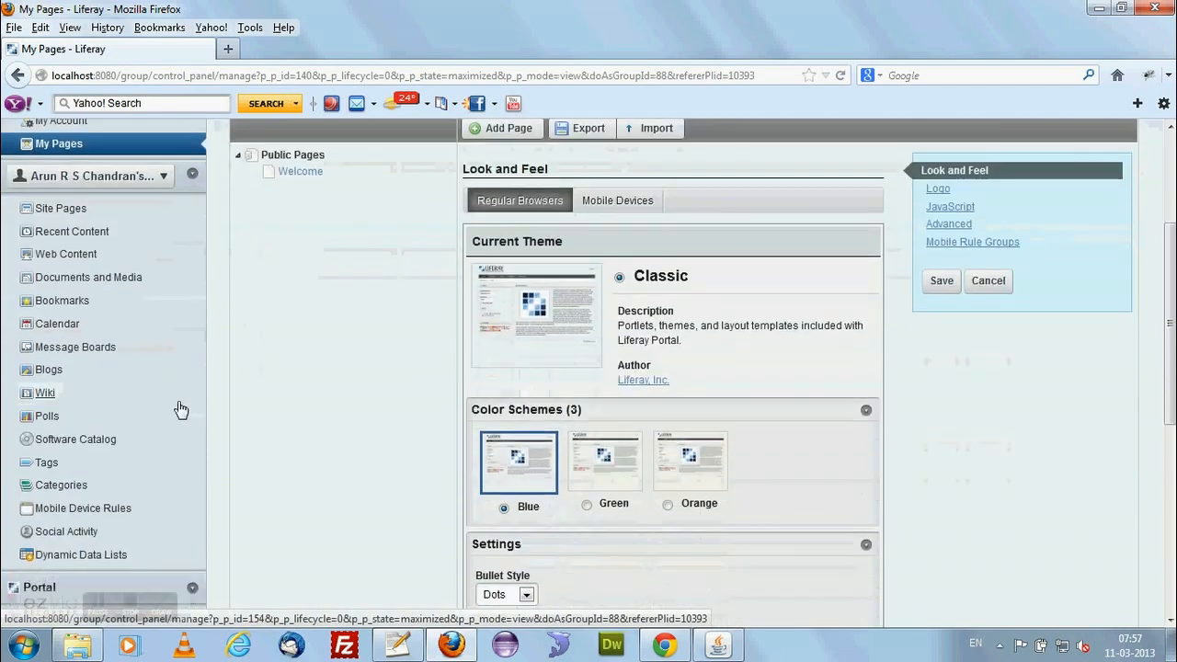
{"action": "left_click", "coordinate": [192, 174]}
{"action": "scroll", "coordinate": [178, 368], "scroll_direction": "up", "scroll_amount": 4}
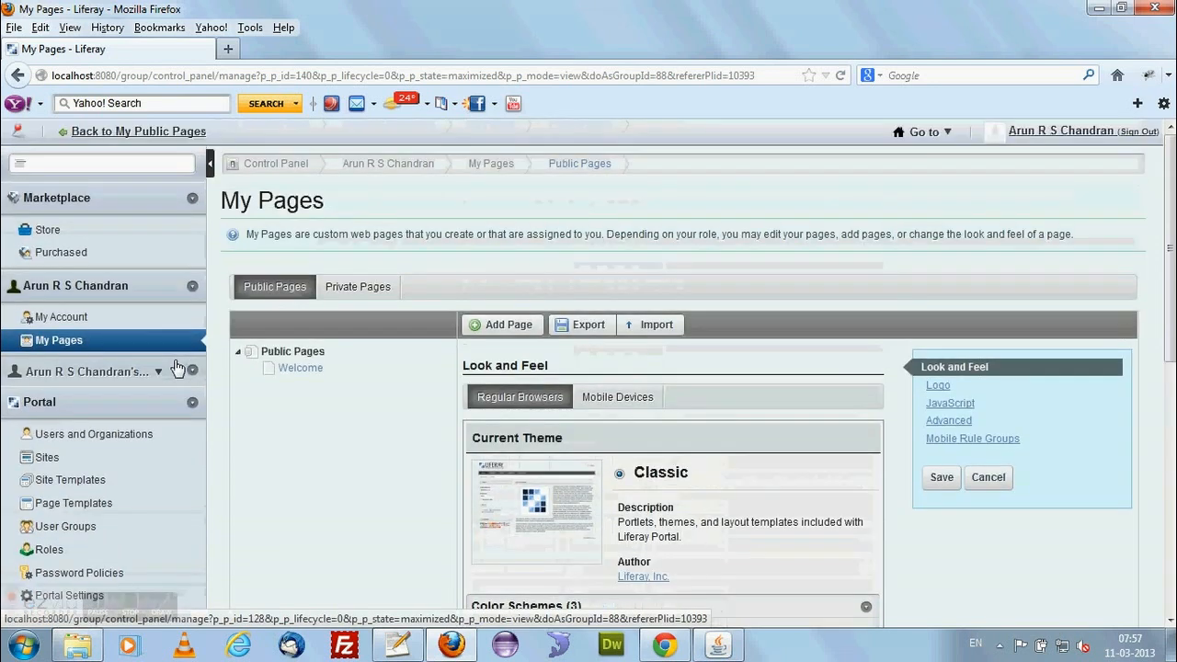
{"action": "left_click", "coordinate": [192, 198]}
{"action": "left_click", "coordinate": [192, 229]}
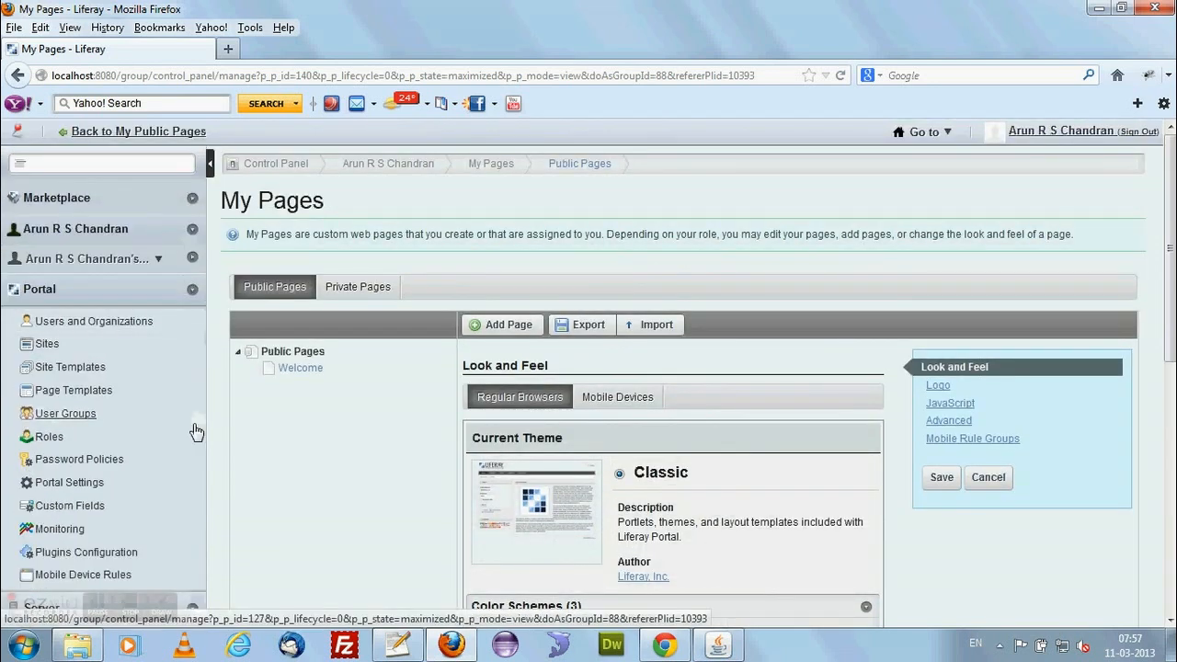
{"action": "scroll", "coordinate": [188, 315], "scroll_direction": "down", "scroll_amount": 8}
{"action": "left_click", "coordinate": [192, 216]}
{"action": "scroll", "coordinate": [221, 414], "scroll_direction": "up", "scroll_amount": 5}
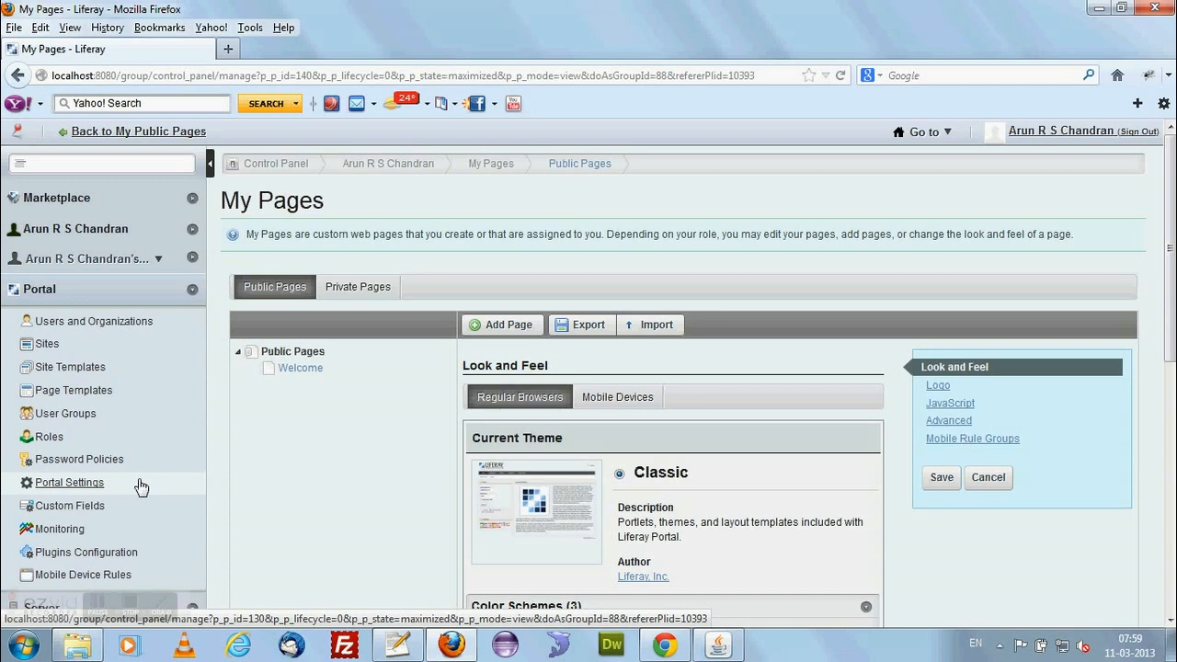
Open the form for adding a new user in the portal's Users and Organizations.
{"action": "left_click", "coordinate": [124, 322]}
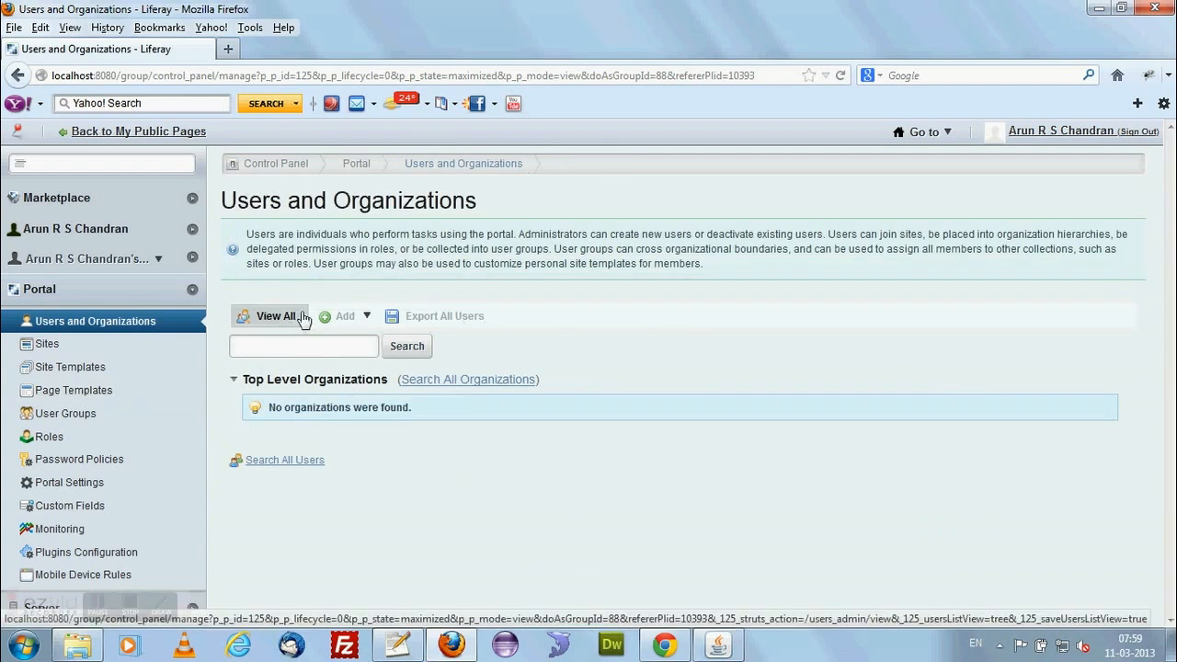
{"action": "left_click", "coordinate": [369, 317]}
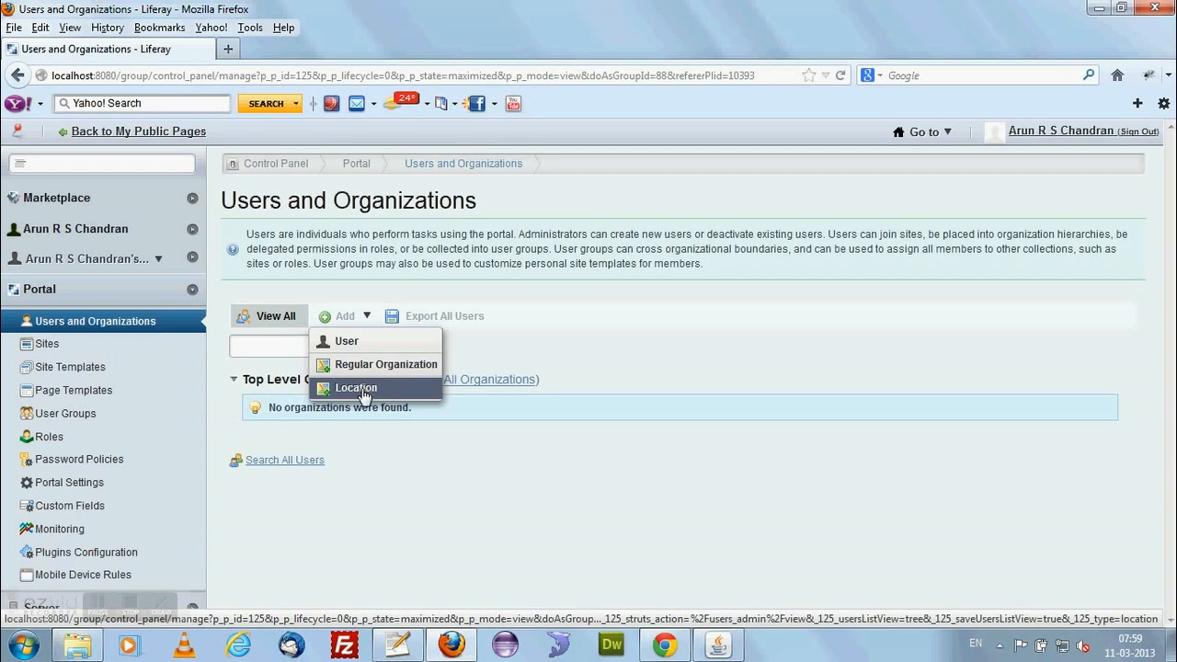
{"action": "left_click", "coordinate": [366, 344]}
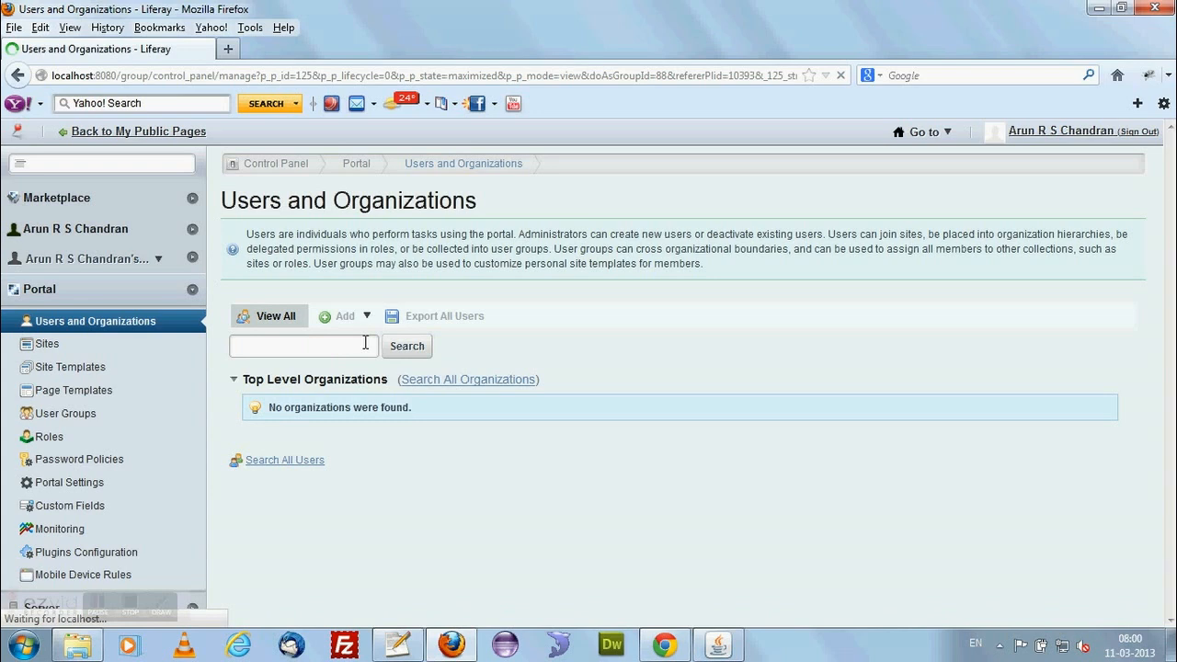
{"action": "scroll", "coordinate": [313, 340], "scroll_direction": "down", "scroll_amount": 3}
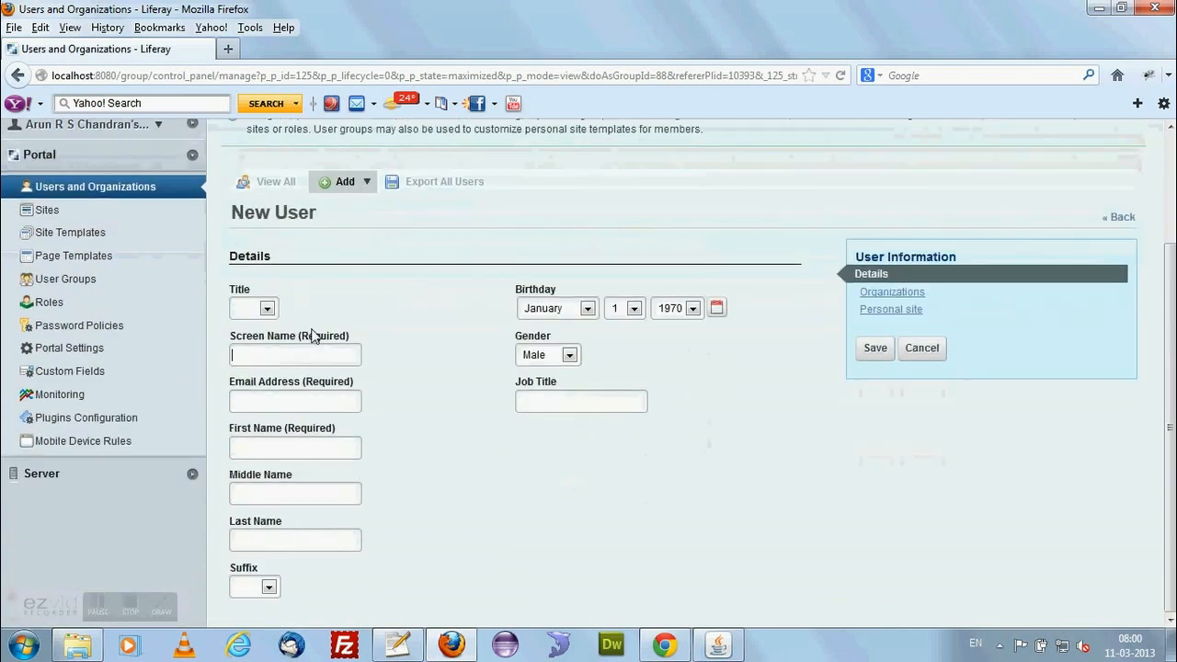
Set the new user's title to Mr. and fill in the required screen name and email address.
{"action": "left_click", "coordinate": [267, 309]}
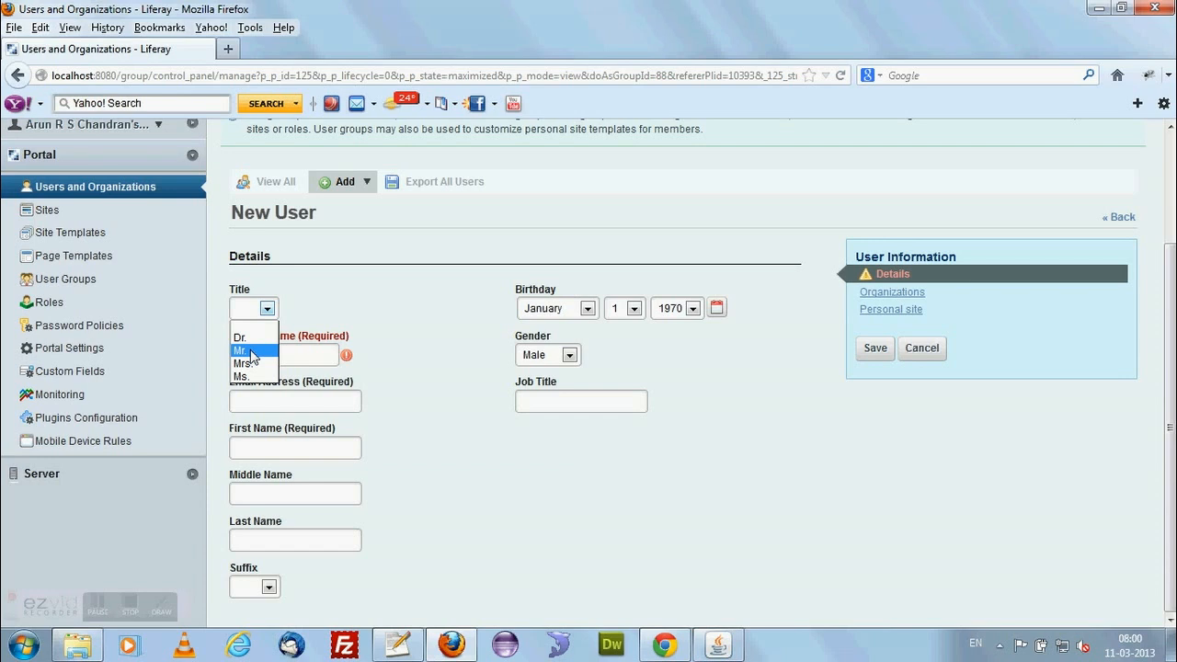
{"action": "left_click", "coordinate": [253, 351]}
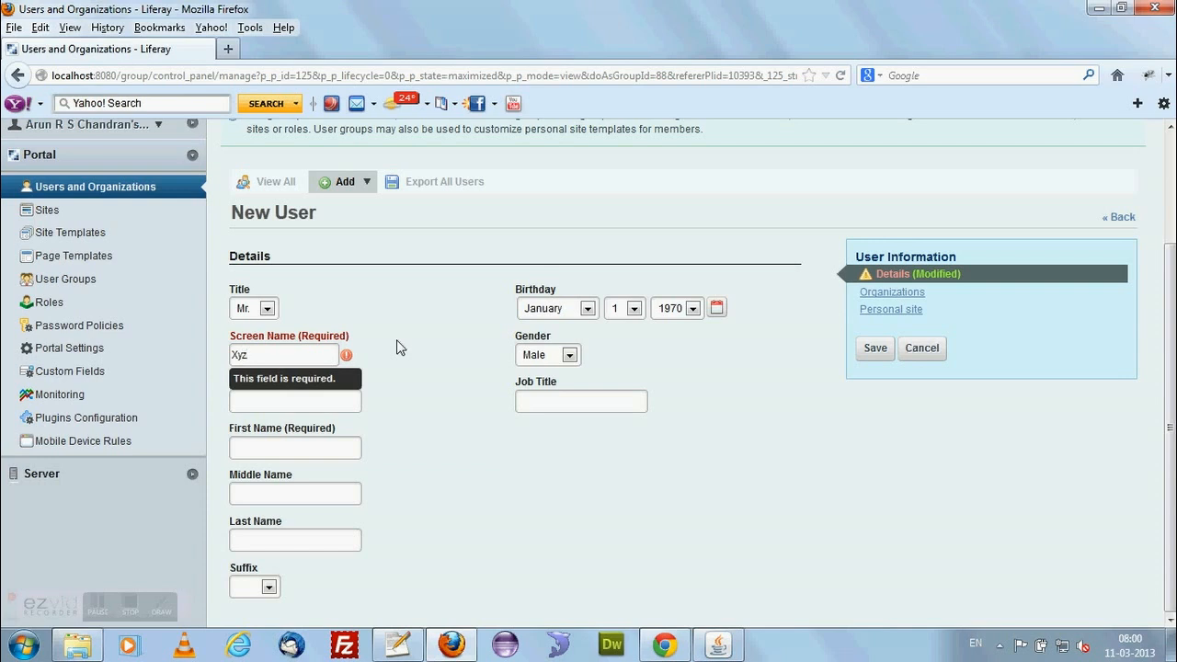
{"action": "left_click", "coordinate": [371, 393]}
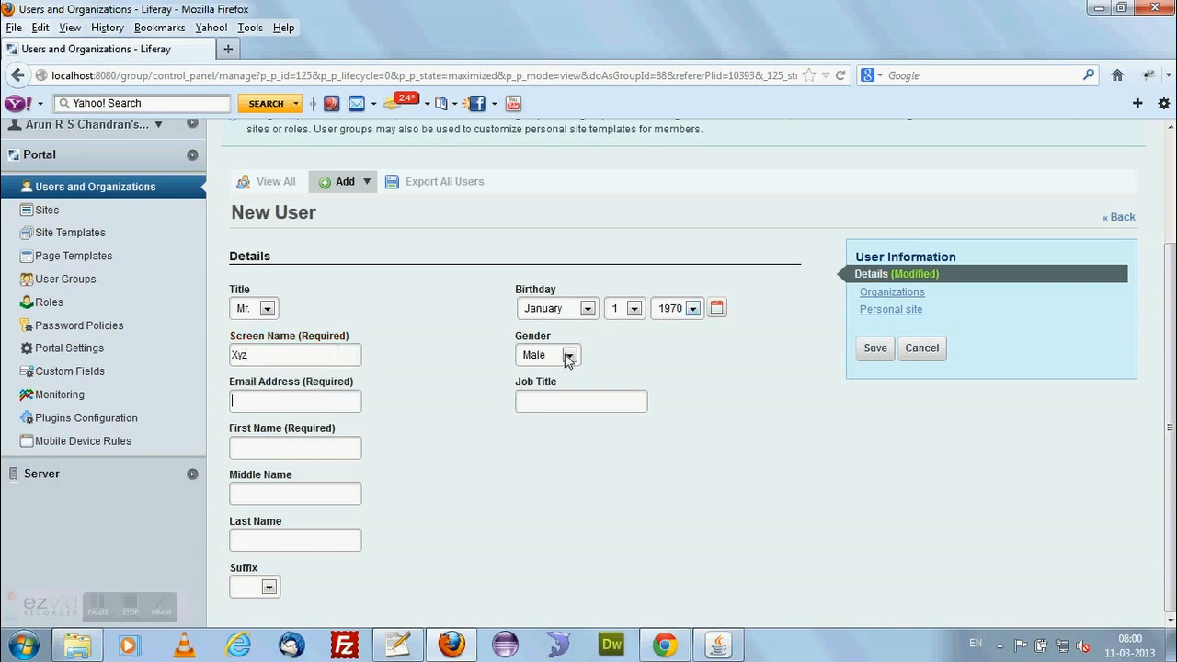
{"action": "left_click", "coordinate": [277, 401]}
{"action": "type", "text": "xyz@liferay.com"}
Enter "editor" as the job title, fill in the user's first name, and save the new user.
{"action": "left_click", "coordinate": [572, 402]}
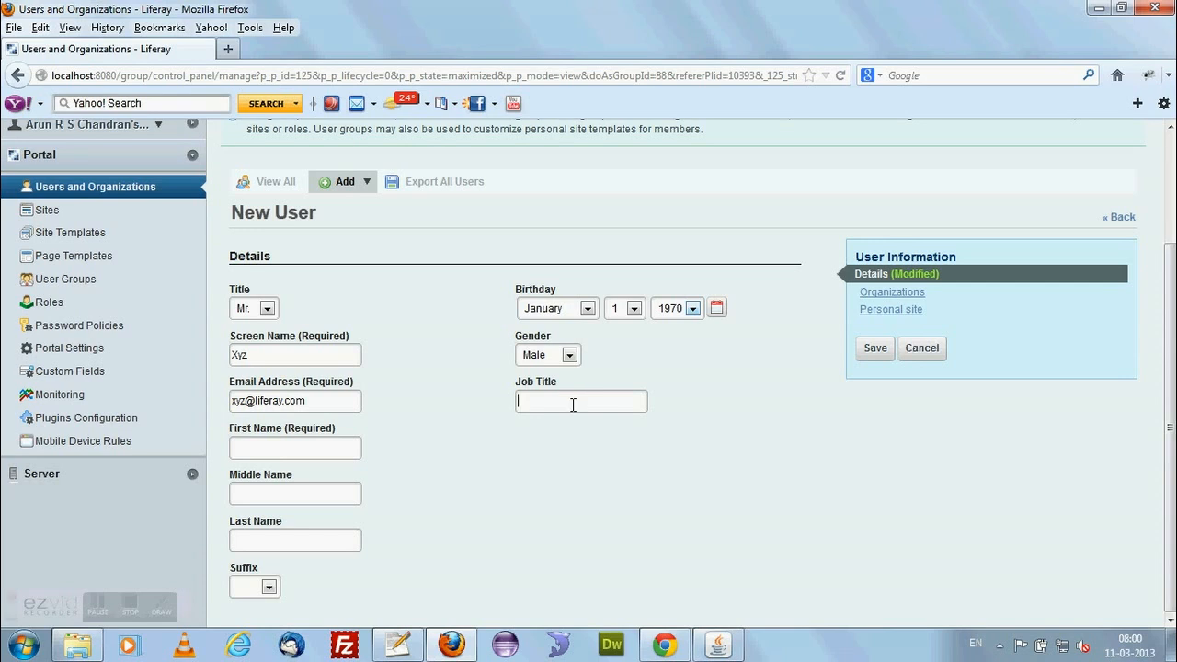
{"action": "type", "text": "editor"}
{"action": "left_click", "coordinate": [326, 452]}
{"action": "type", "text": "XYZ"}
{"action": "left_click", "coordinate": [291, 545]}
{"action": "left_click", "coordinate": [874, 351]}
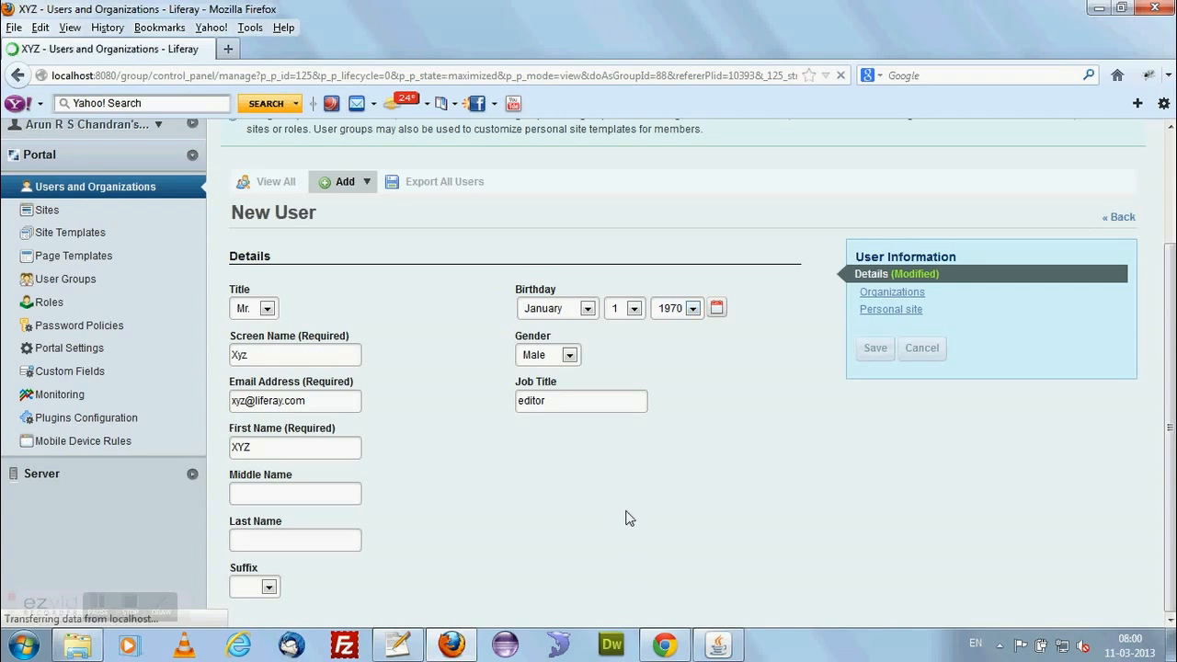
Look over the new user's details, set and confirm the account password in the Password section, and save.
{"action": "scroll", "coordinate": [525, 478], "scroll_direction": "down", "scroll_amount": 1}
{"action": "scroll", "coordinate": [521, 469], "scroll_direction": "down", "scroll_amount": 4}
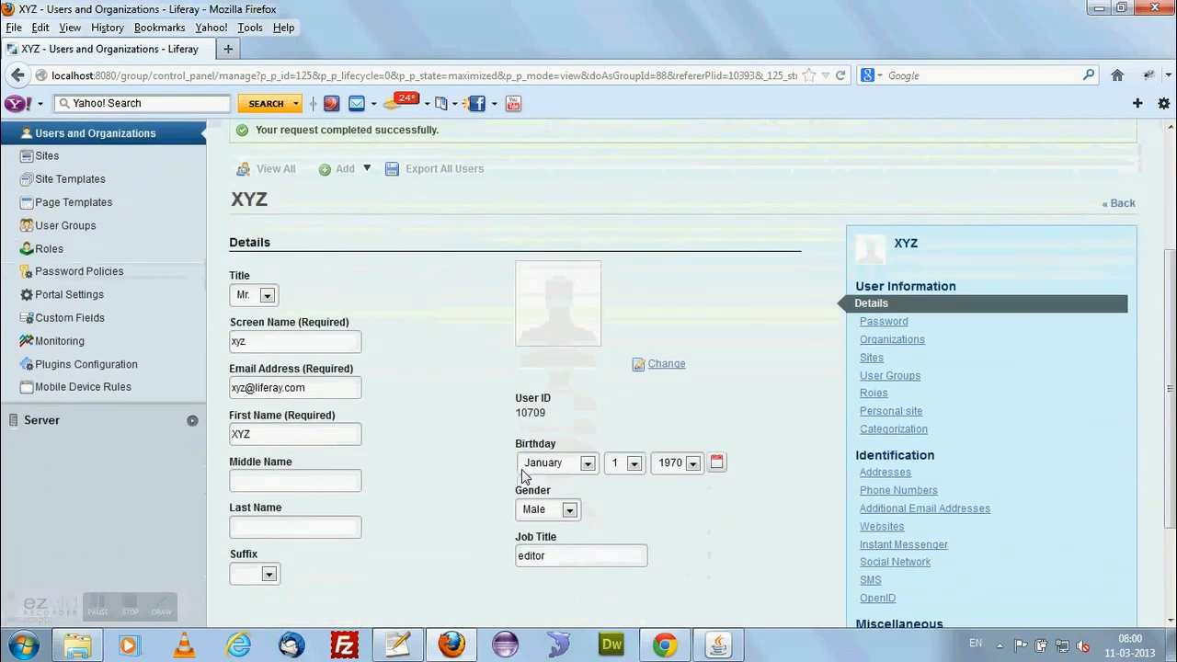
{"action": "scroll", "coordinate": [448, 451], "scroll_direction": "up", "scroll_amount": 4}
{"action": "scroll", "coordinate": [442, 457], "scroll_direction": "down", "scroll_amount": 5}
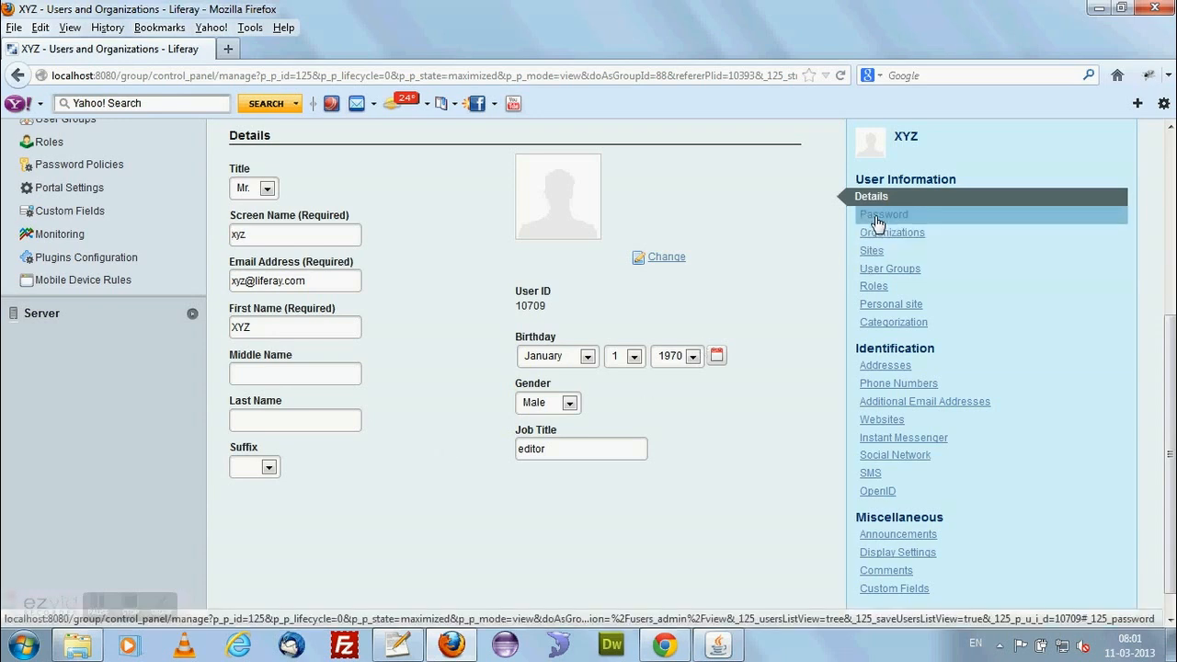
{"action": "left_click", "coordinate": [878, 221]}
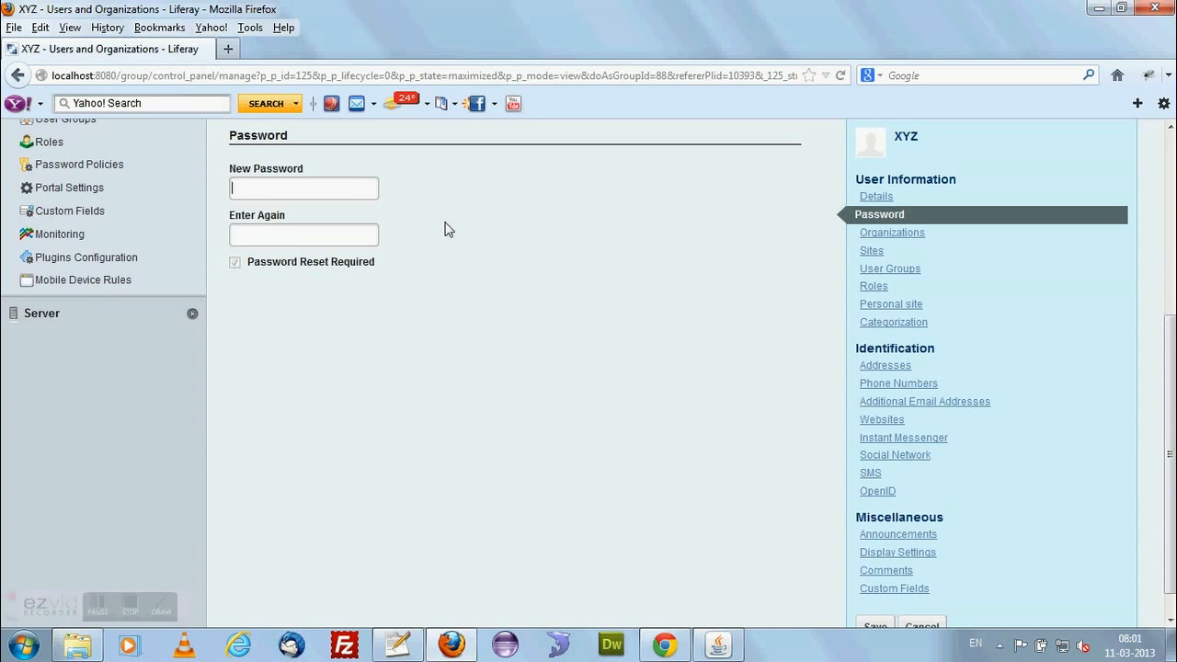
{"action": "type", "text": "test"}
{"action": "key", "text": "Tab"}
{"action": "type", "text": "test"}
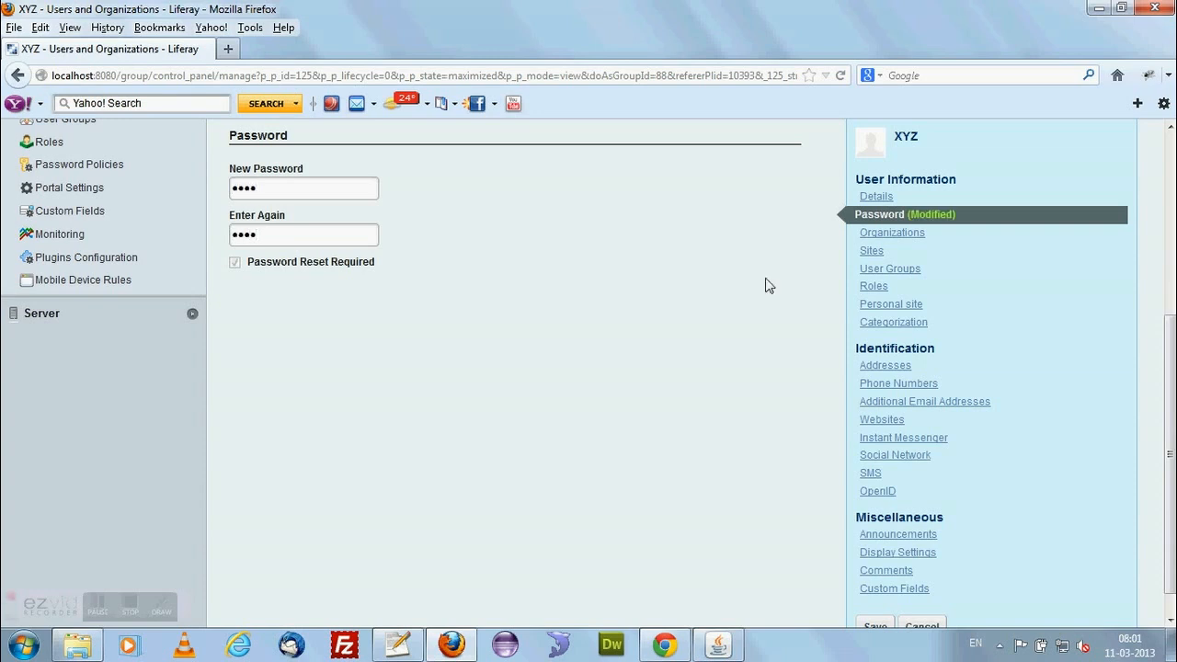
{"action": "scroll", "coordinate": [828, 413], "scroll_direction": "down", "scroll_amount": 1}
{"action": "left_click", "coordinate": [877, 598]}
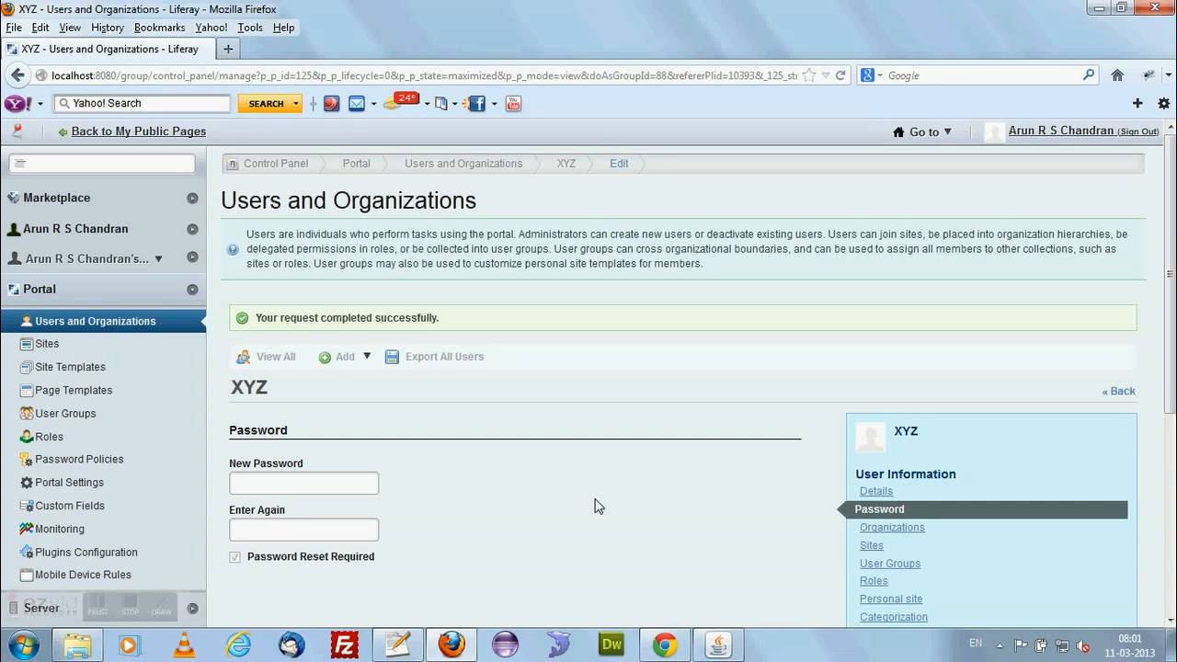
View the new user's regular, inherited, organization and site roles.
{"action": "left_click", "coordinate": [900, 586]}
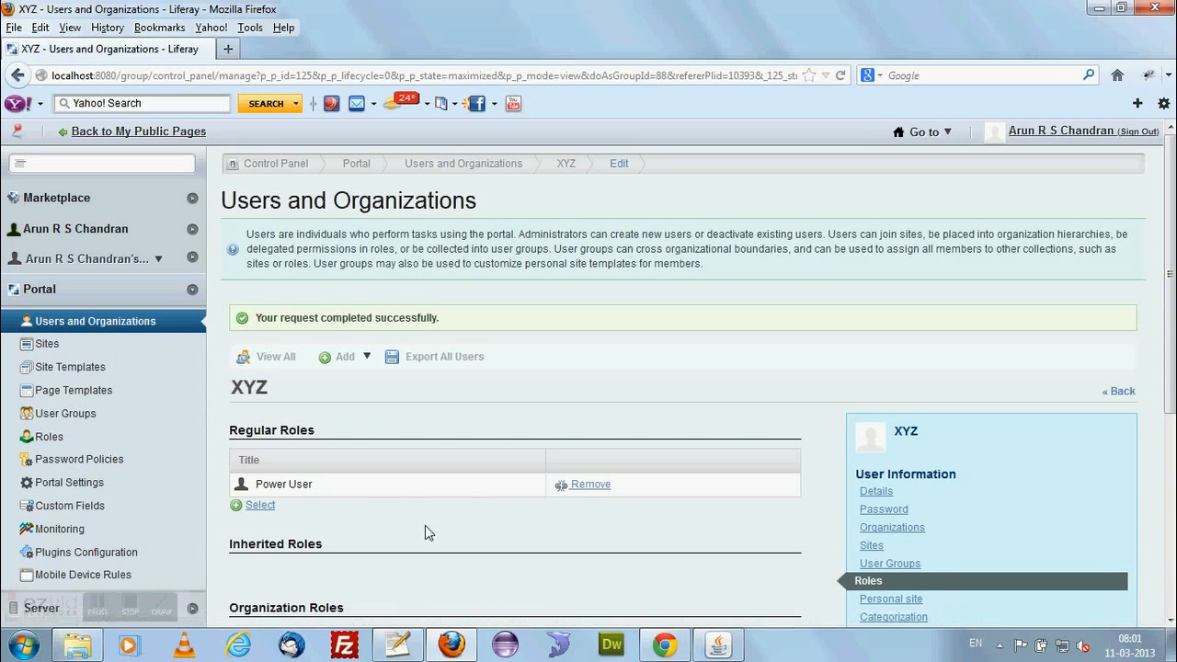
{"action": "scroll", "coordinate": [425, 525], "scroll_direction": "down", "scroll_amount": 5}
{"action": "scroll", "coordinate": [477, 540], "scroll_direction": "up", "scroll_amount": 5}
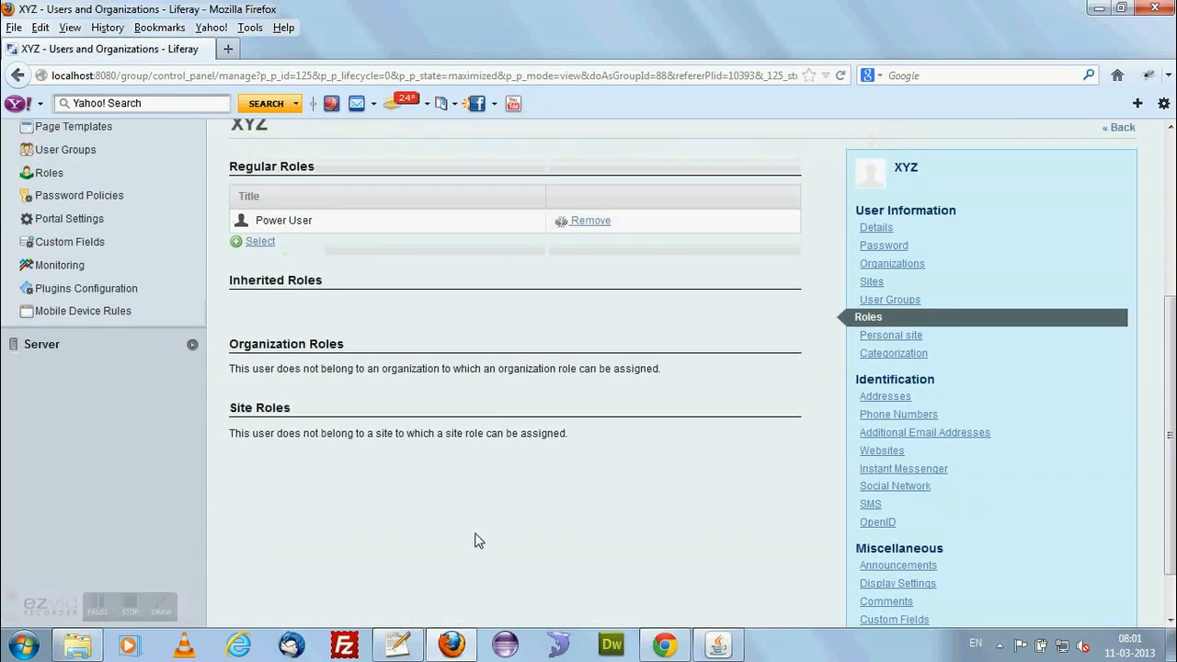
Switch to Chrome and open the Liferay portal at localhost:8080 in a new tab.
{"action": "left_click", "coordinate": [660, 646]}
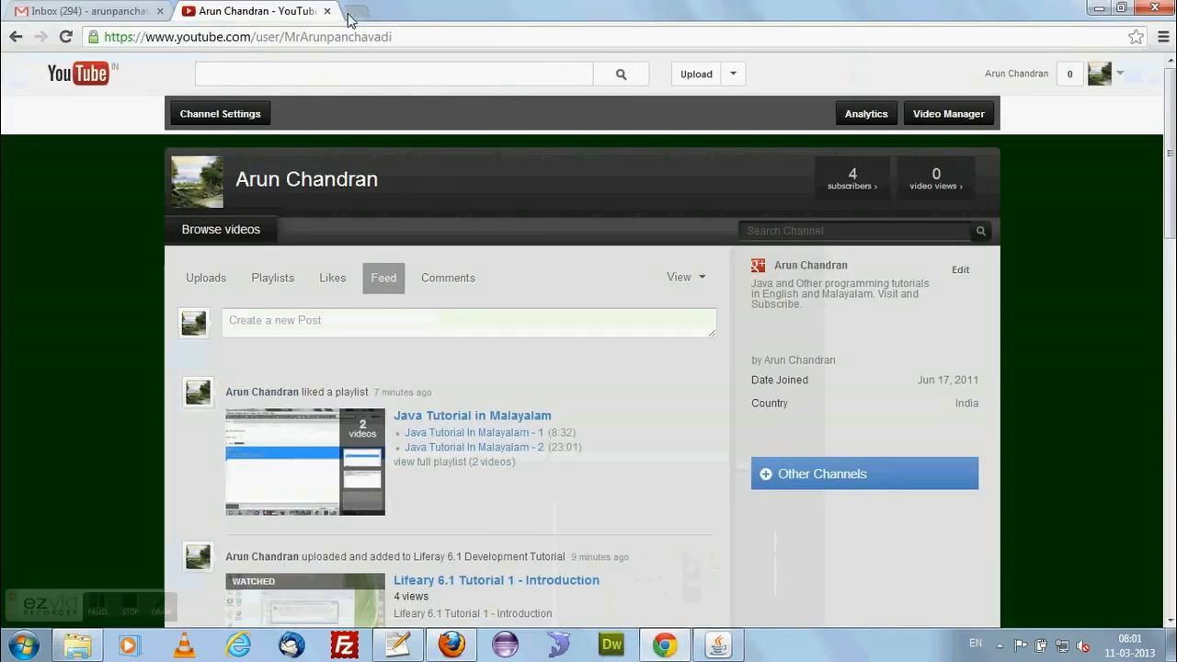
{"action": "left_click", "coordinate": [352, 13]}
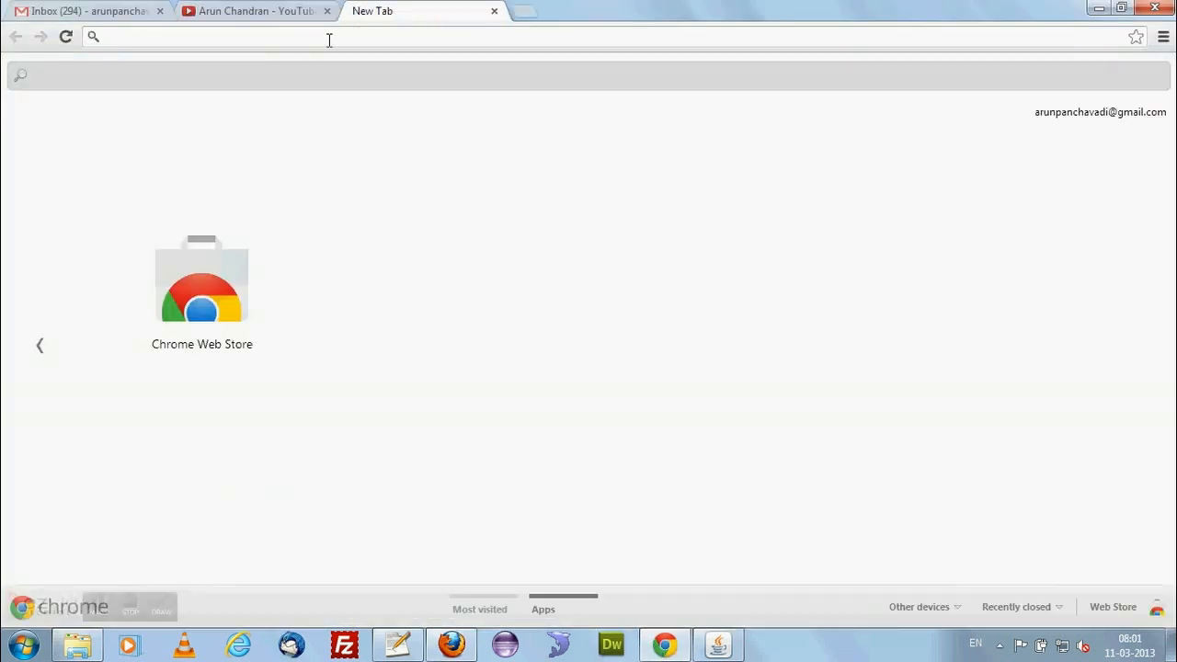
{"action": "type", "text": "lo"}
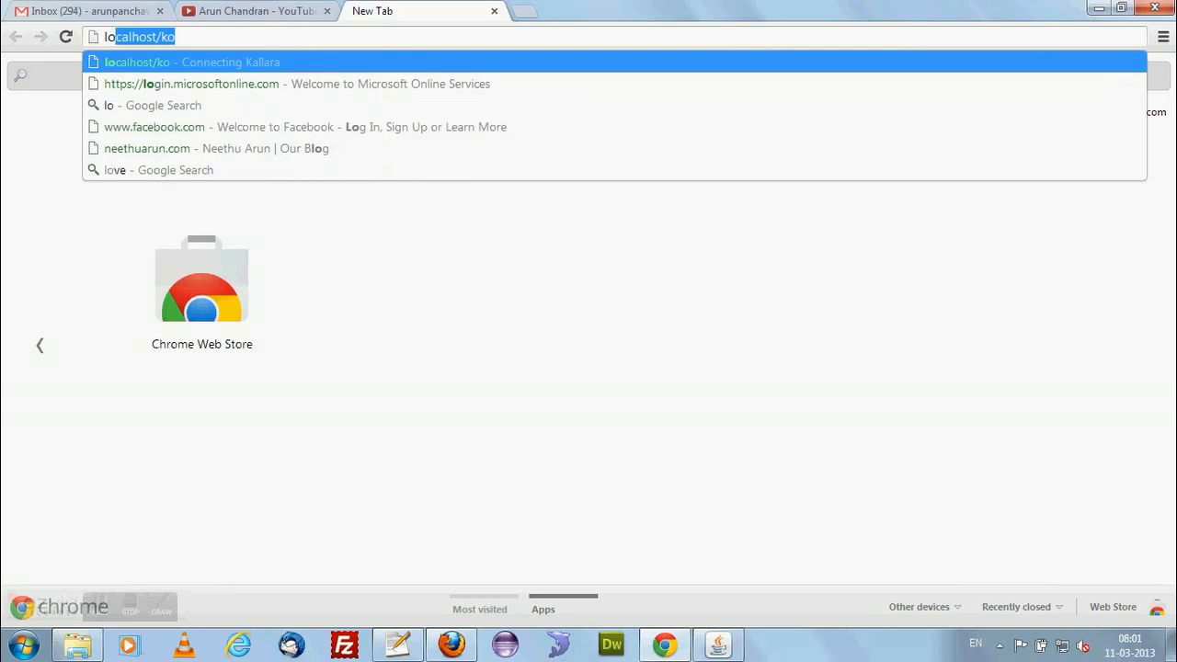
{"action": "type", "text": "cal"}
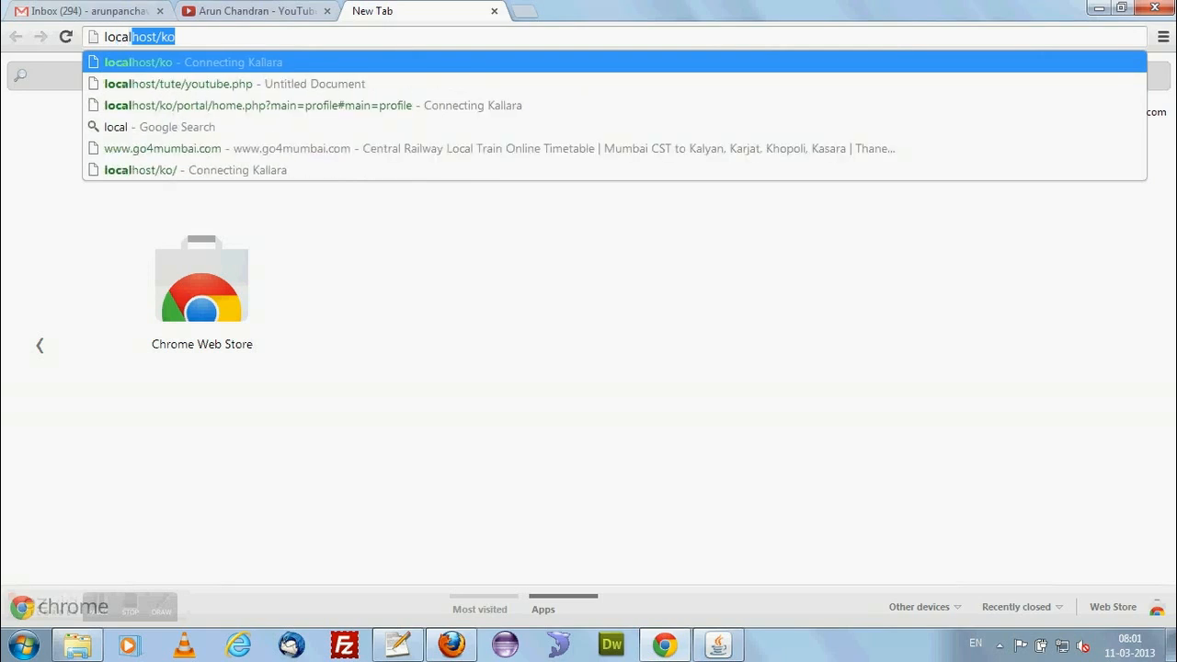
{"action": "type", "text": "host"}
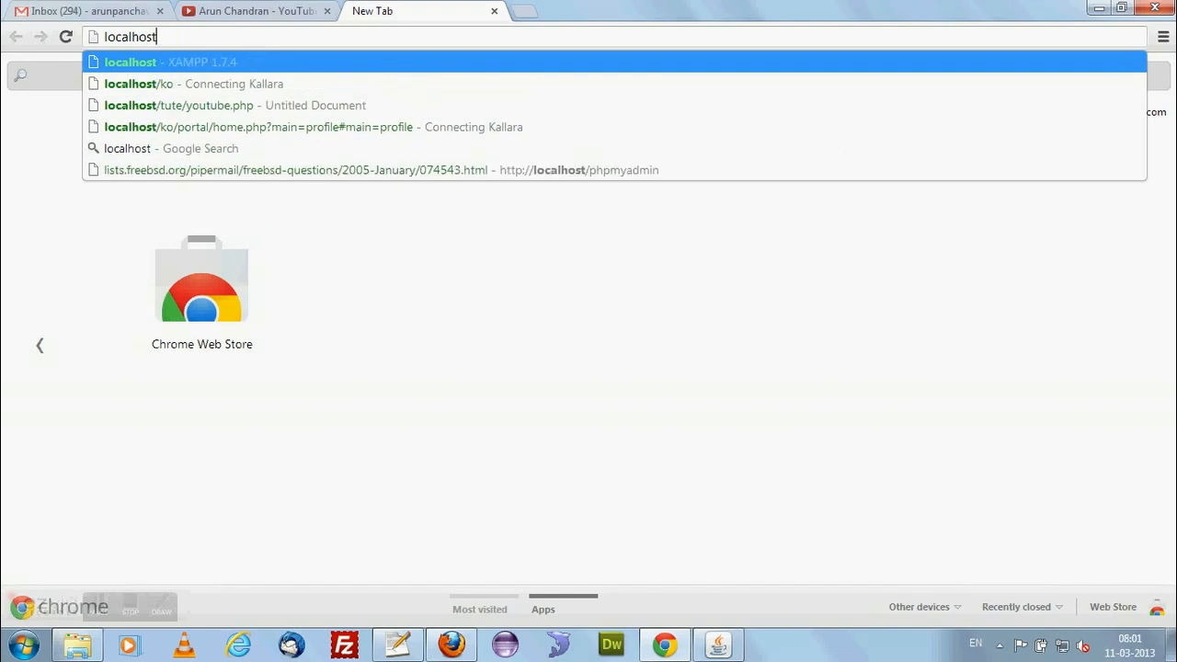
{"action": "type", "text": ":8080"}
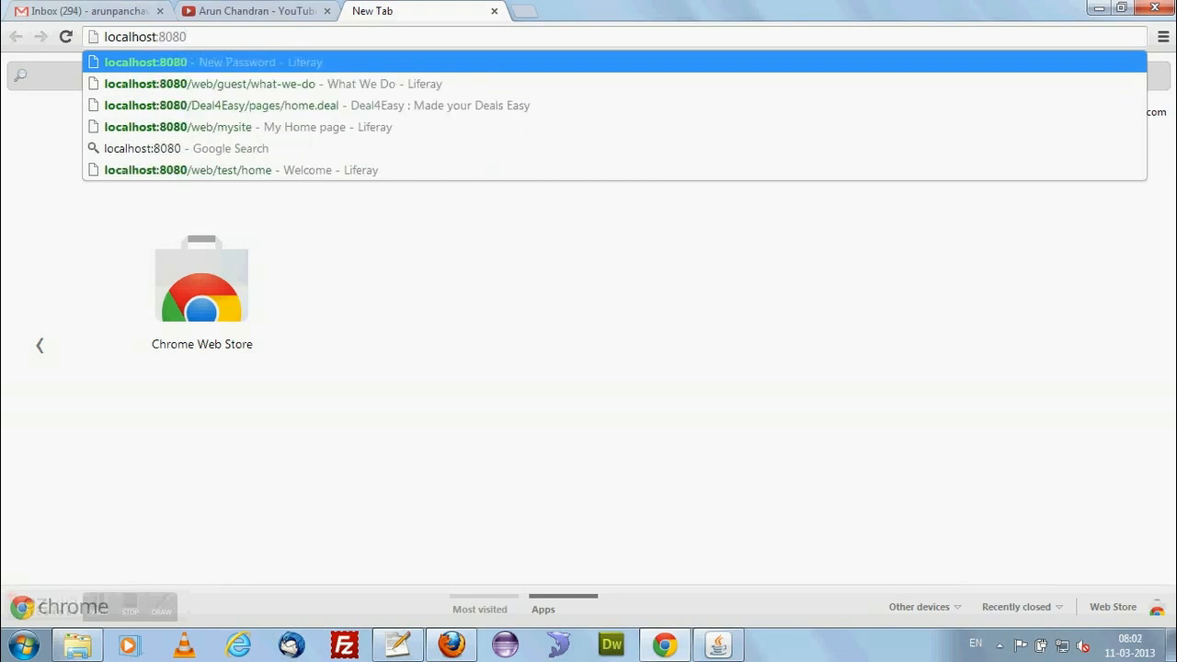
{"action": "key", "text": "Return"}
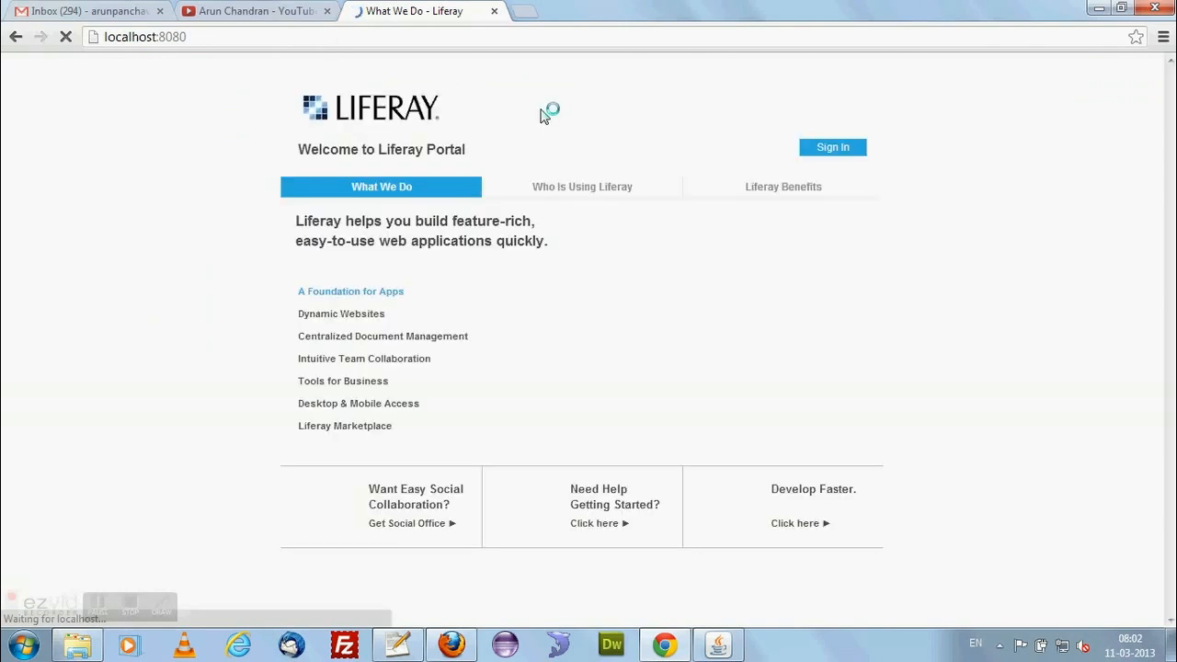
Sign in to the portal with the new user's email address and account password.
{"action": "left_click", "coordinate": [832, 158]}
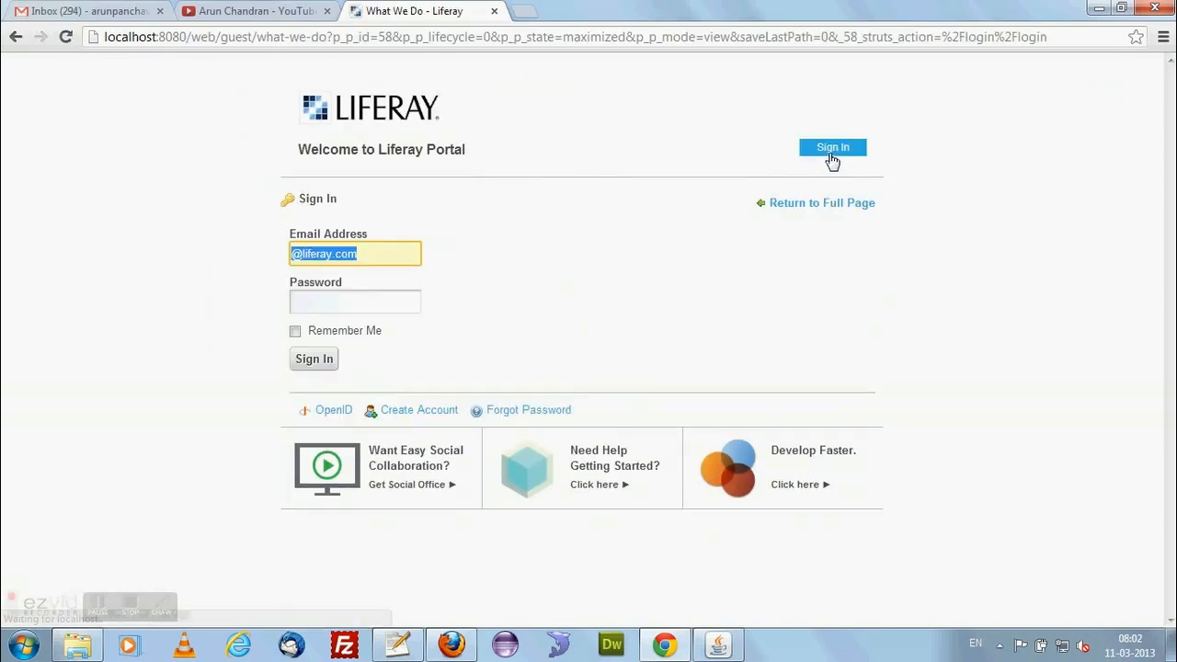
{"action": "left_click", "coordinate": [293, 257]}
{"action": "type", "text": "xyz"}
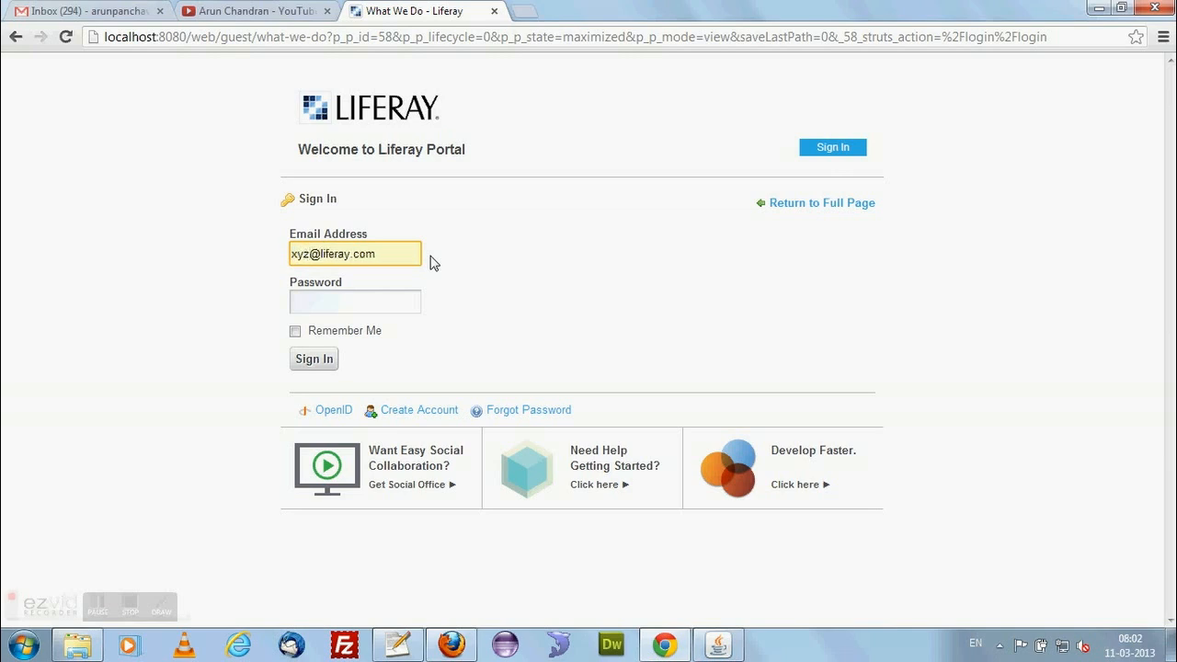
{"action": "left_click", "coordinate": [390, 302]}
{"action": "type", "text": "••••"}
{"action": "left_click", "coordinate": [311, 359]}
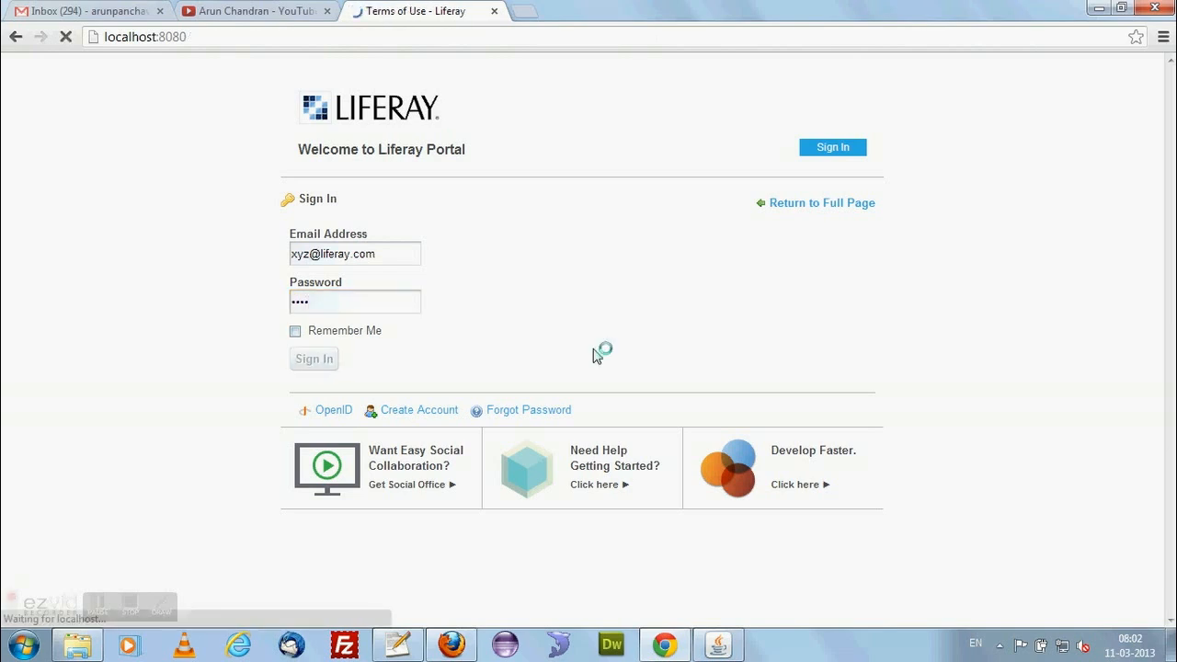
Read through the portal's Terms of Use and agree to them.
{"action": "scroll", "coordinate": [578, 292], "scroll_direction": "down", "scroll_amount": 1}
{"action": "scroll", "coordinate": [578, 292], "scroll_direction": "down", "scroll_amount": 20}
{"action": "scroll", "coordinate": [589, 224], "scroll_direction": "down", "scroll_amount": 12}
{"action": "left_click", "coordinate": [316, 513]}
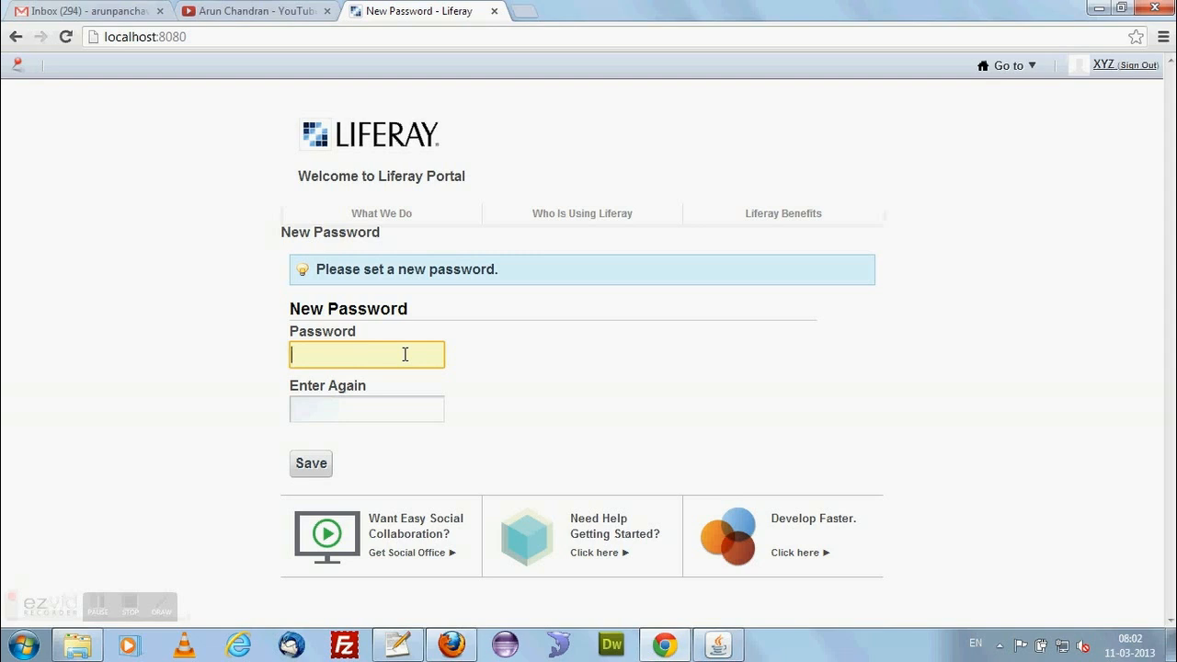
Try to save the account's existing password as its new password, entering it in both password fields.
{"action": "type", "text": "st"}
{"action": "key", "text": "Tab"}
{"action": "type", "text": "test"}
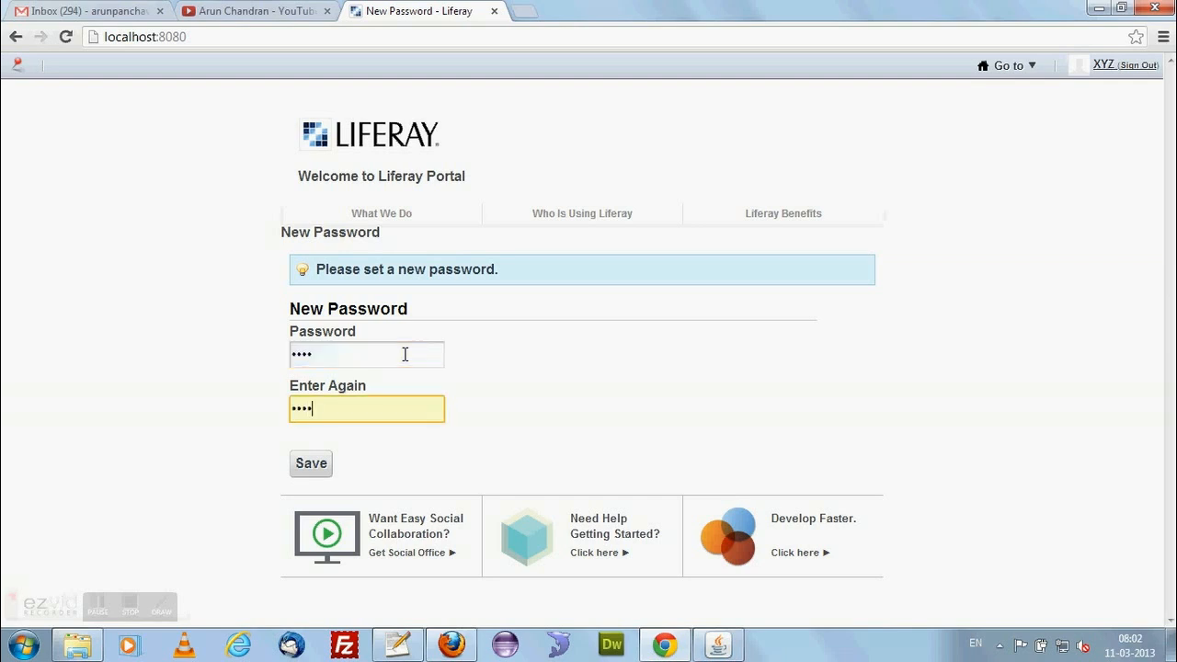
{"action": "left_click", "coordinate": [325, 463]}
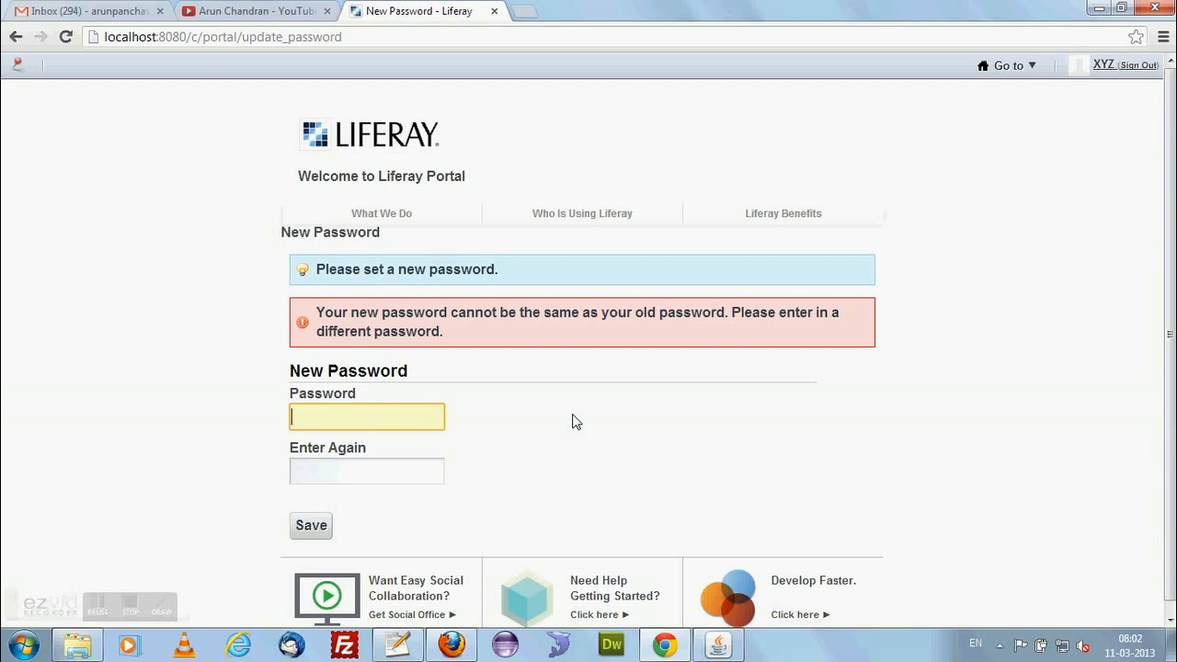
Enter and confirm a different new password for the account and save it.
{"action": "type", "text": "**"}
{"action": "key", "text": "BackSpace"}
{"action": "key", "text": "BackSpace"}
{"action": "type", "text": "***"}
{"action": "key", "text": "Tab"}
{"action": "type", "text": "***"}
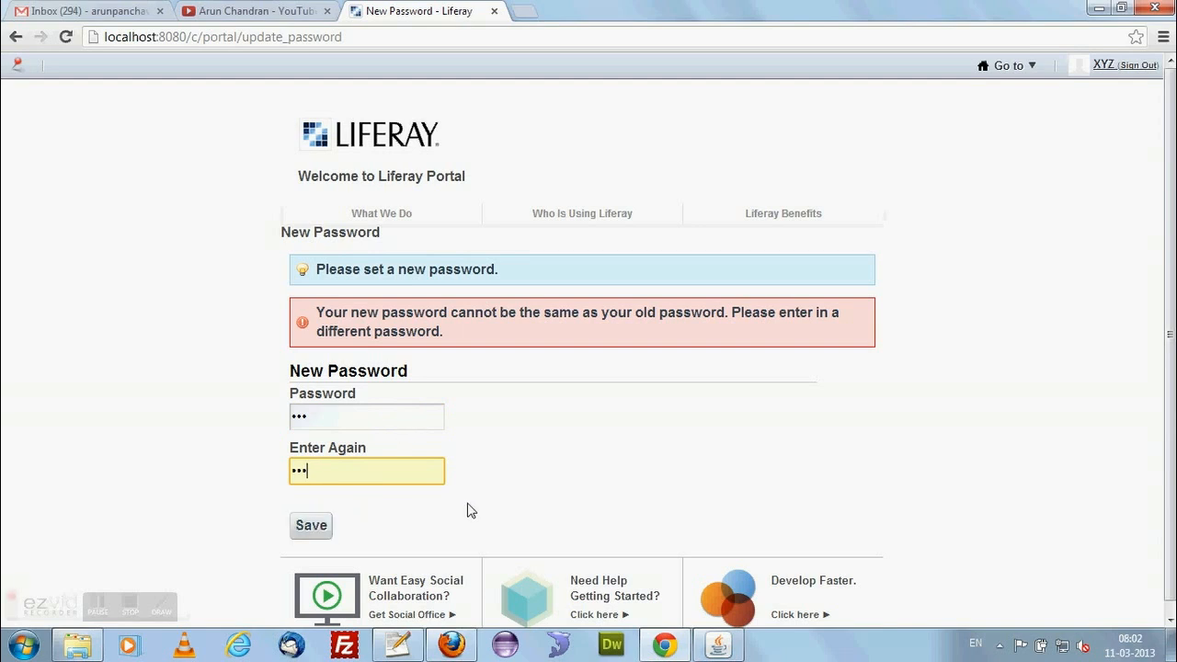
{"action": "left_click", "coordinate": [318, 532]}
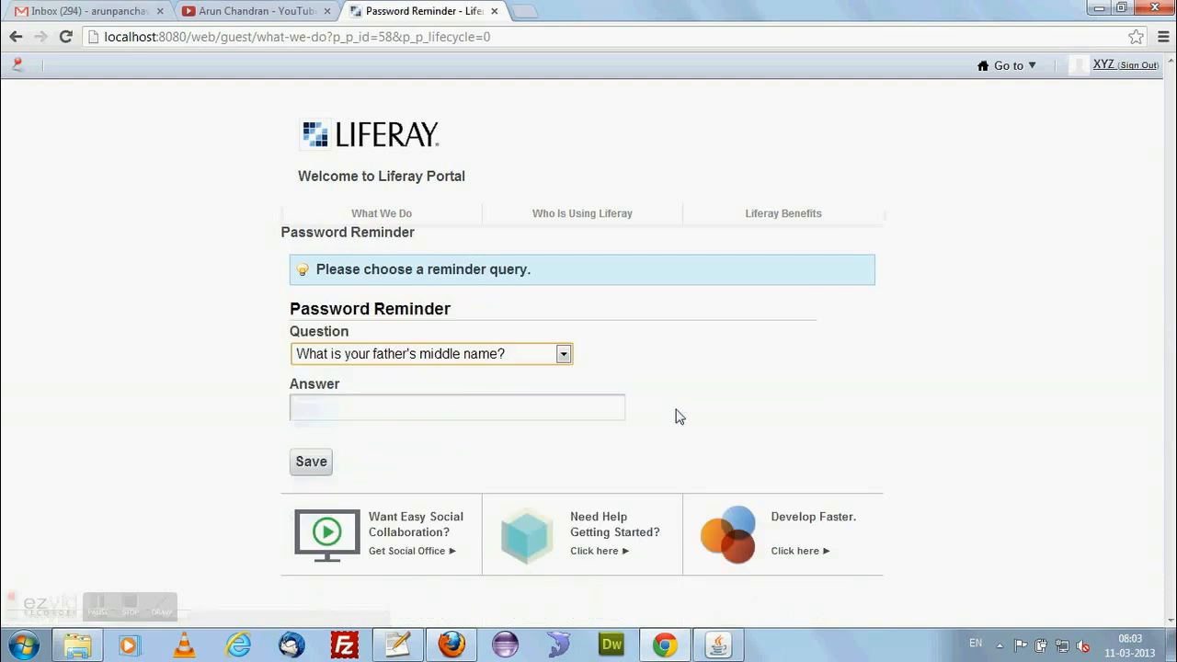
Enter the answer to the password reminder question about the father's middle name and save it.
{"action": "left_click", "coordinate": [423, 410]}
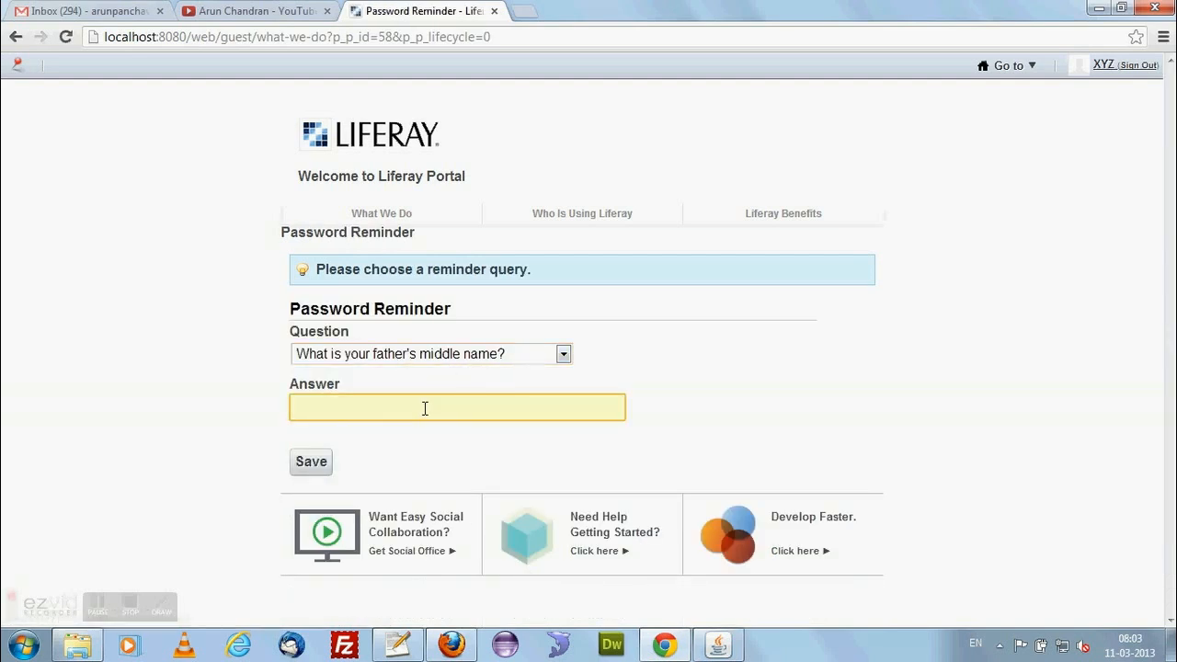
{"action": "type", "text": "xyz"}
{"action": "left_click", "coordinate": [317, 464]}
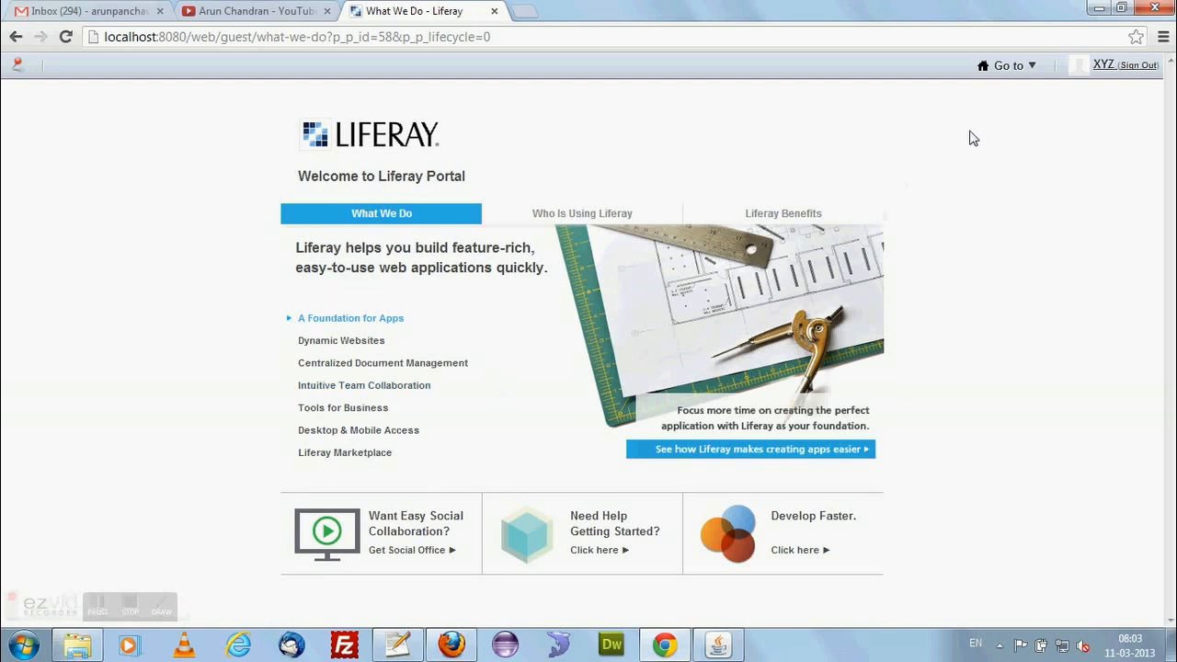
Look over the tools available in the new user's Control Panel, and return to the portal's home page.
{"action": "left_click", "coordinate": [1017, 70]}
{"action": "left_click", "coordinate": [998, 66]}
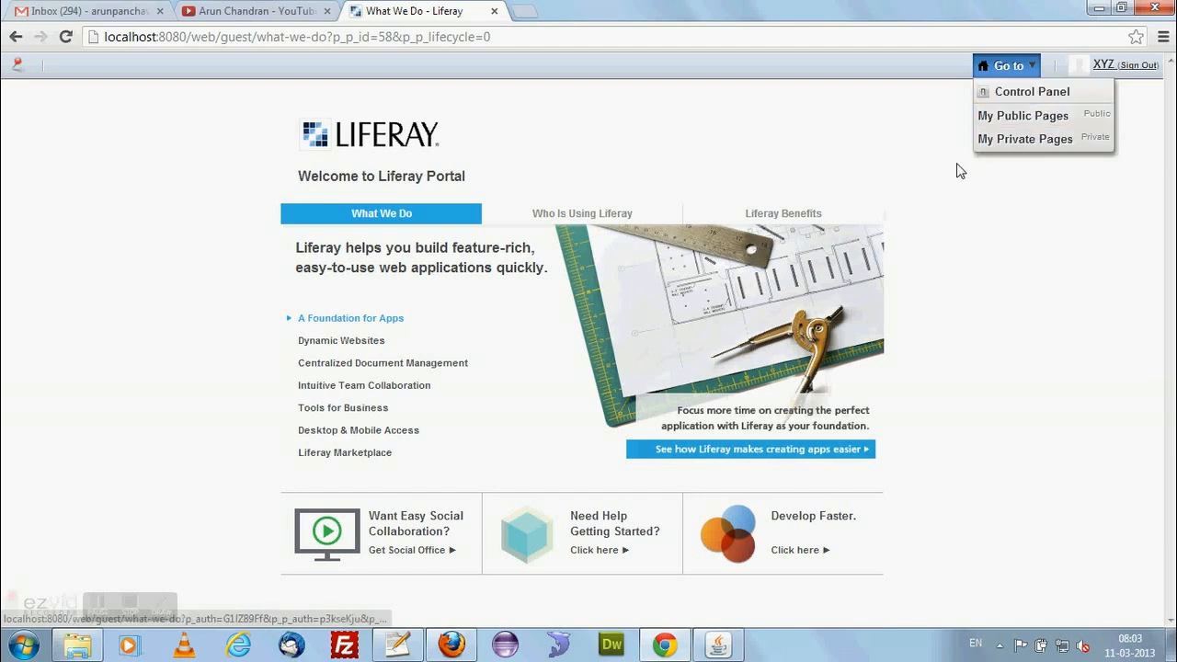
{"action": "left_click", "coordinate": [1023, 104]}
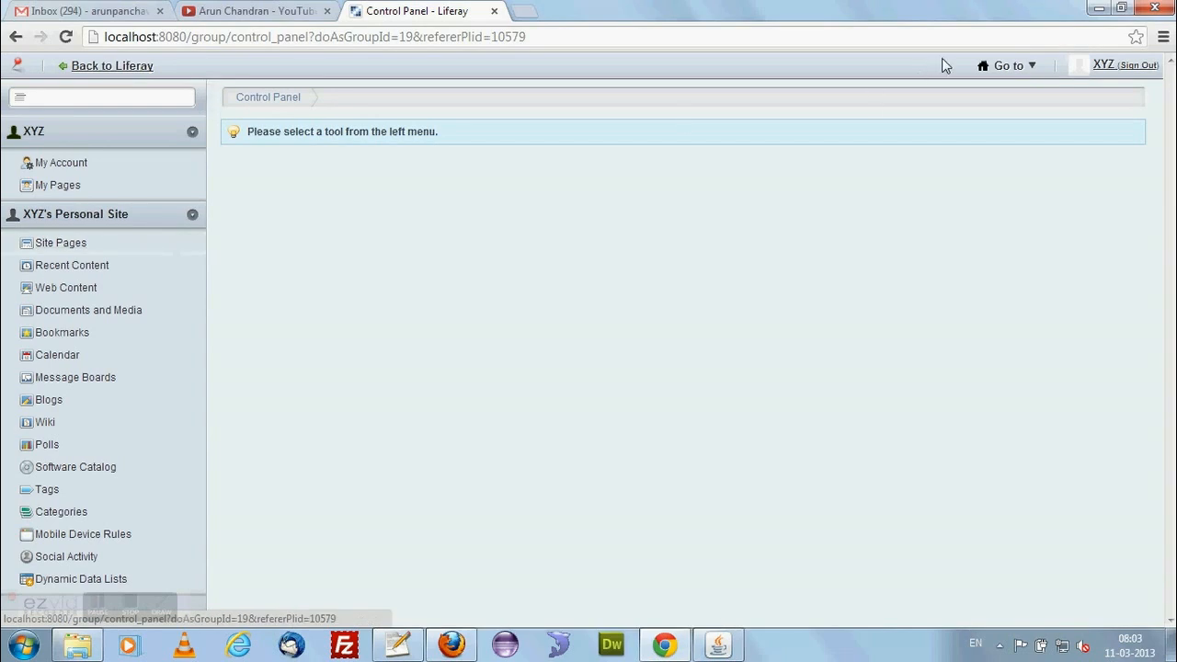
{"action": "left_click", "coordinate": [111, 66]}
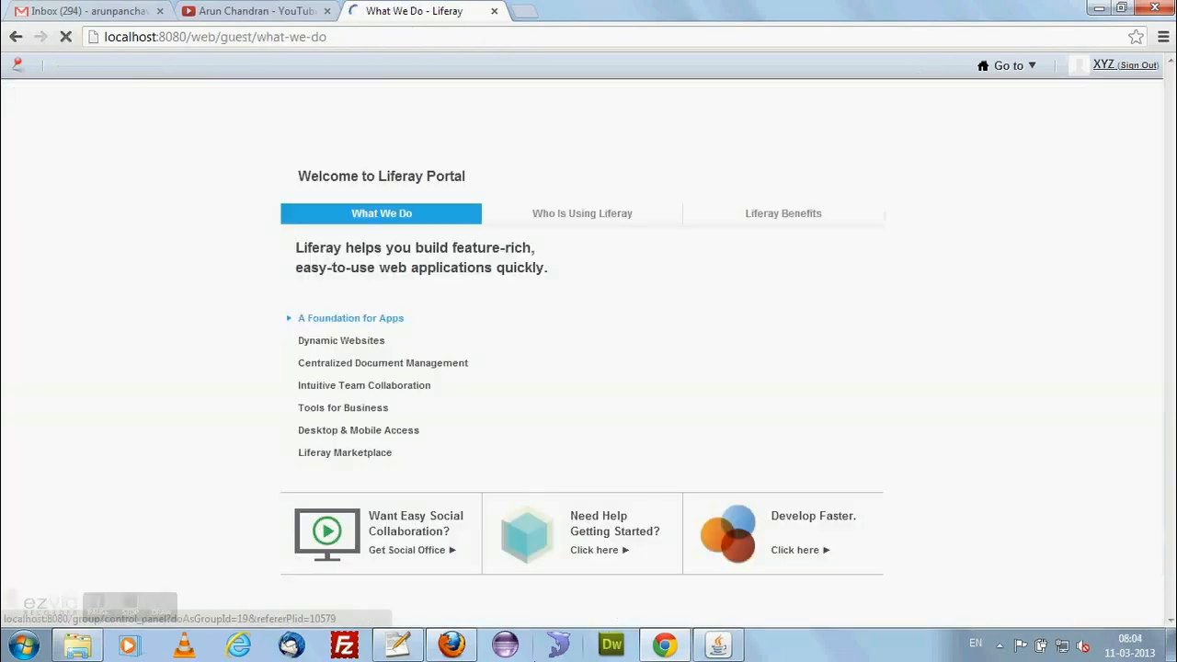
Switch to Firefox, examine the Control Panel sections available to the administrator, and return to the new user's session in Chrome.
{"action": "left_click", "coordinate": [469, 646]}
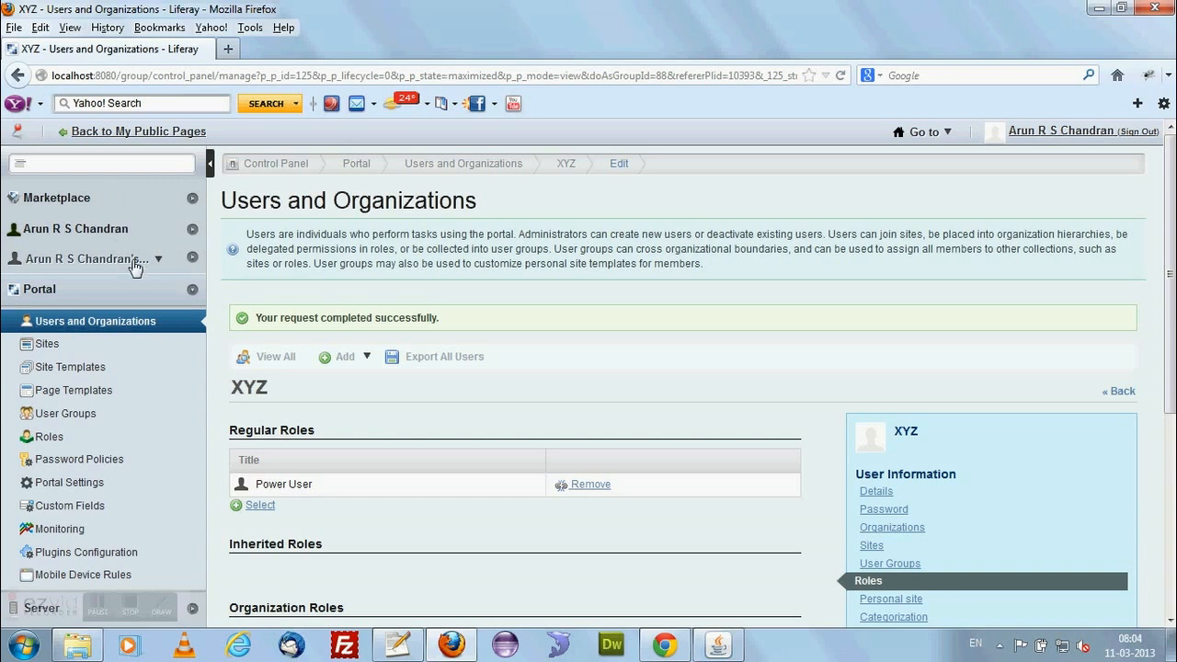
{"action": "scroll", "coordinate": [158, 394], "scroll_direction": "down", "scroll_amount": 5}
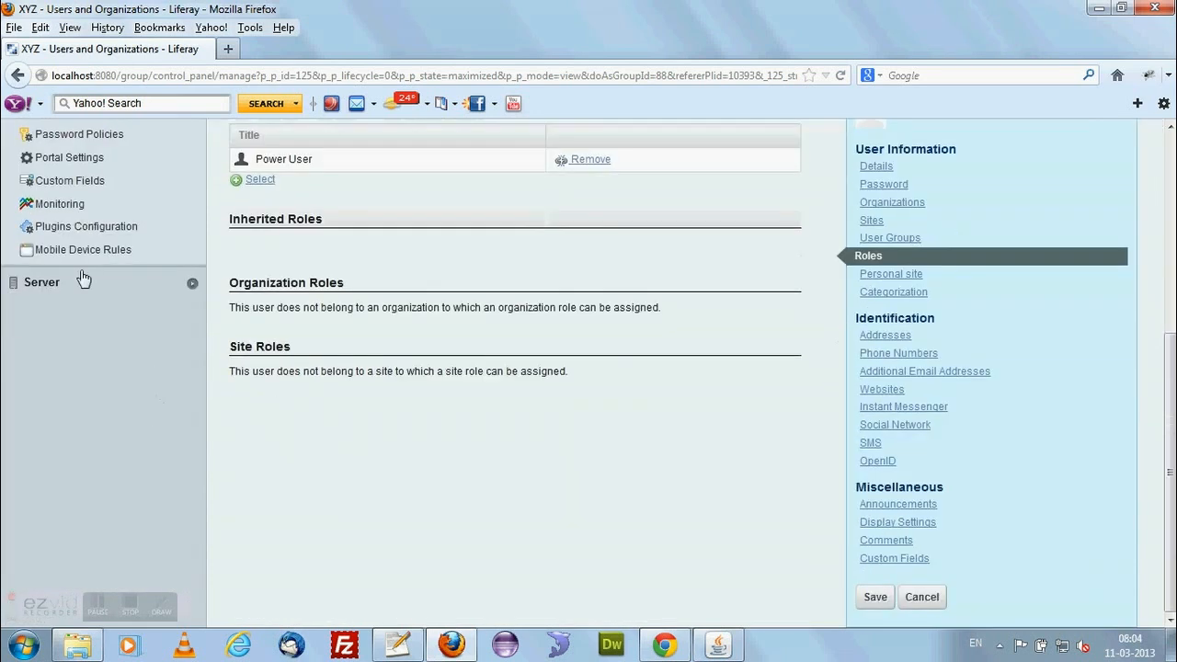
{"action": "left_click", "coordinate": [92, 283]}
{"action": "left_click", "coordinate": [92, 284]}
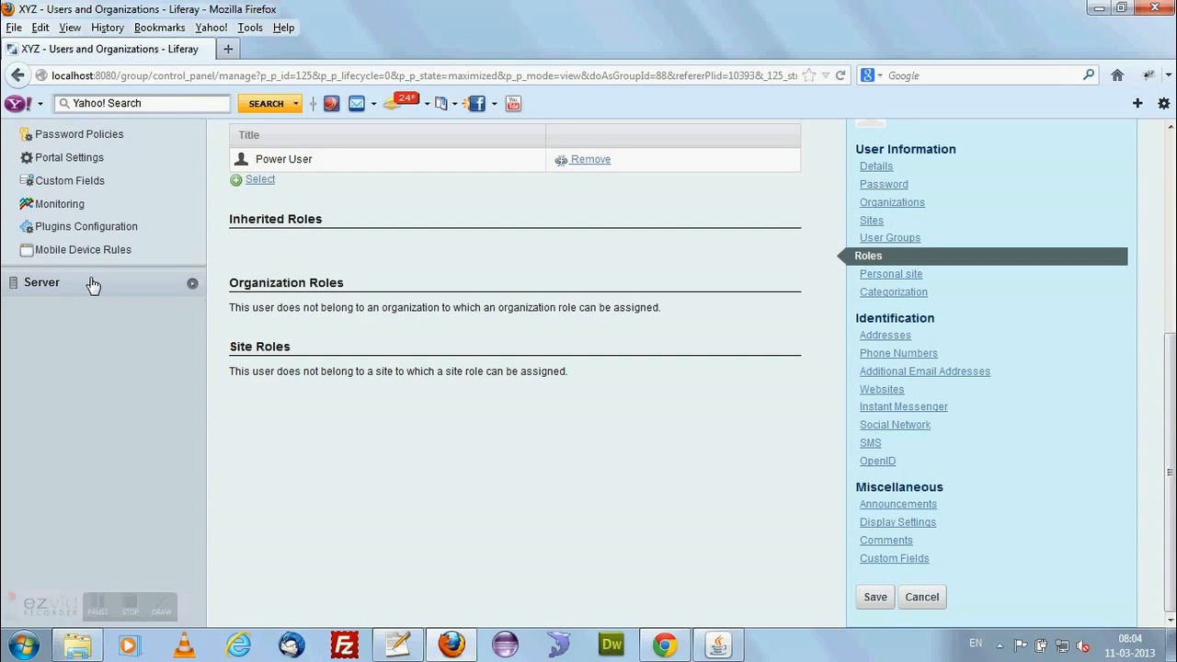
{"action": "scroll", "coordinate": [92, 283], "scroll_direction": "up", "scroll_amount": 5}
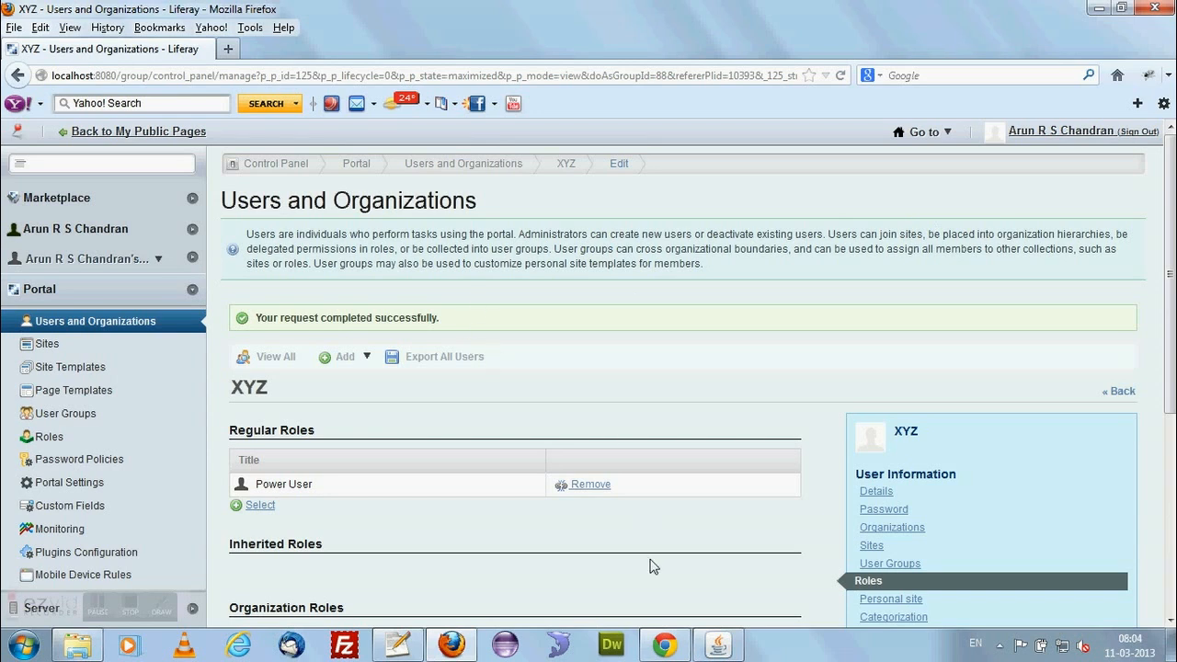
{"action": "left_click", "coordinate": [665, 645]}
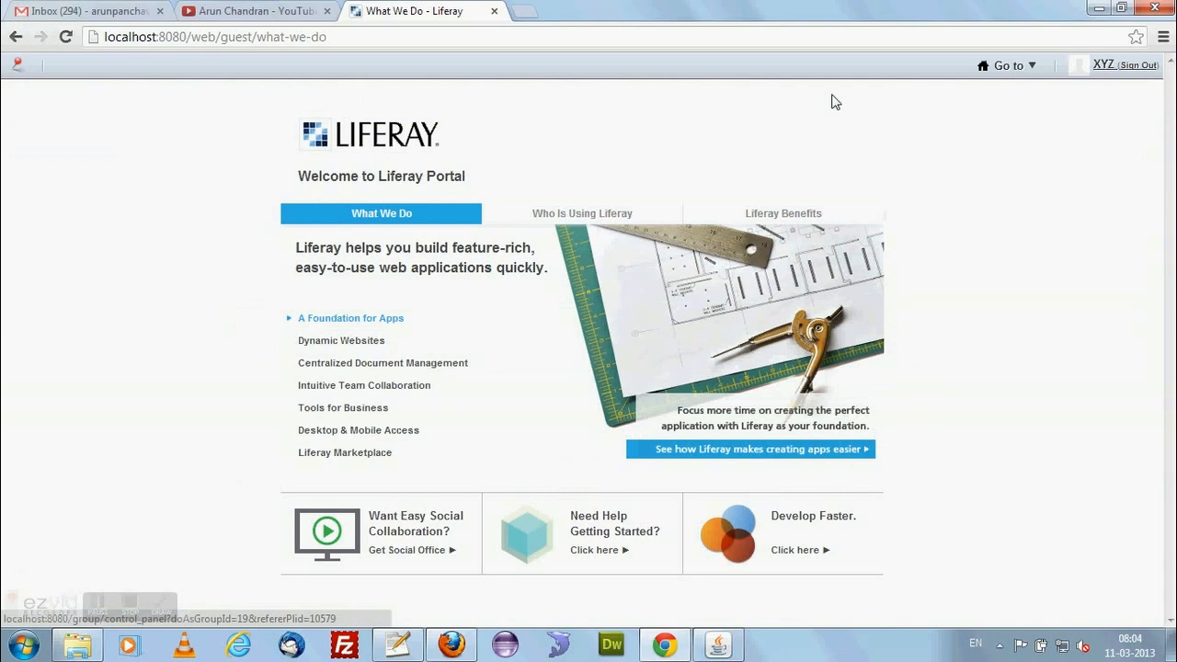
Open the new user's public pages and look through their management options and the list of addable applications.
{"action": "mouse_move", "coordinate": [1026, 67]}
{"action": "left_click", "coordinate": [1025, 117]}
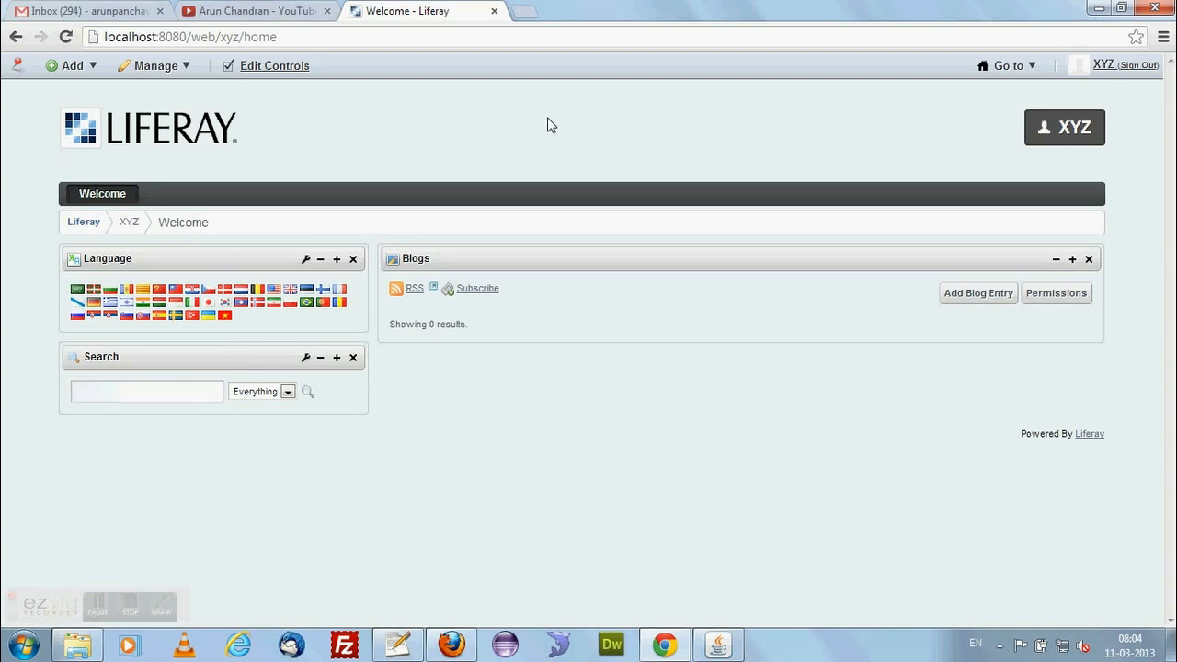
{"action": "left_click", "coordinate": [1010, 68]}
{"action": "left_click", "coordinate": [156, 68]}
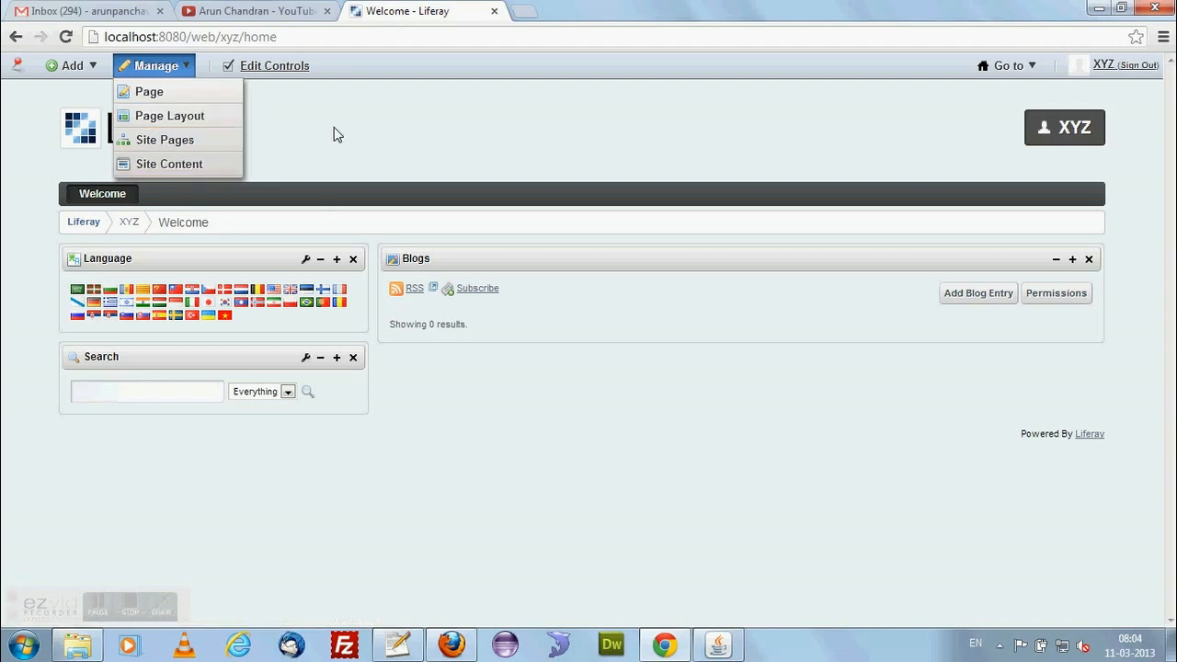
{"action": "left_click", "coordinate": [495, 139]}
{"action": "left_click", "coordinate": [67, 68]}
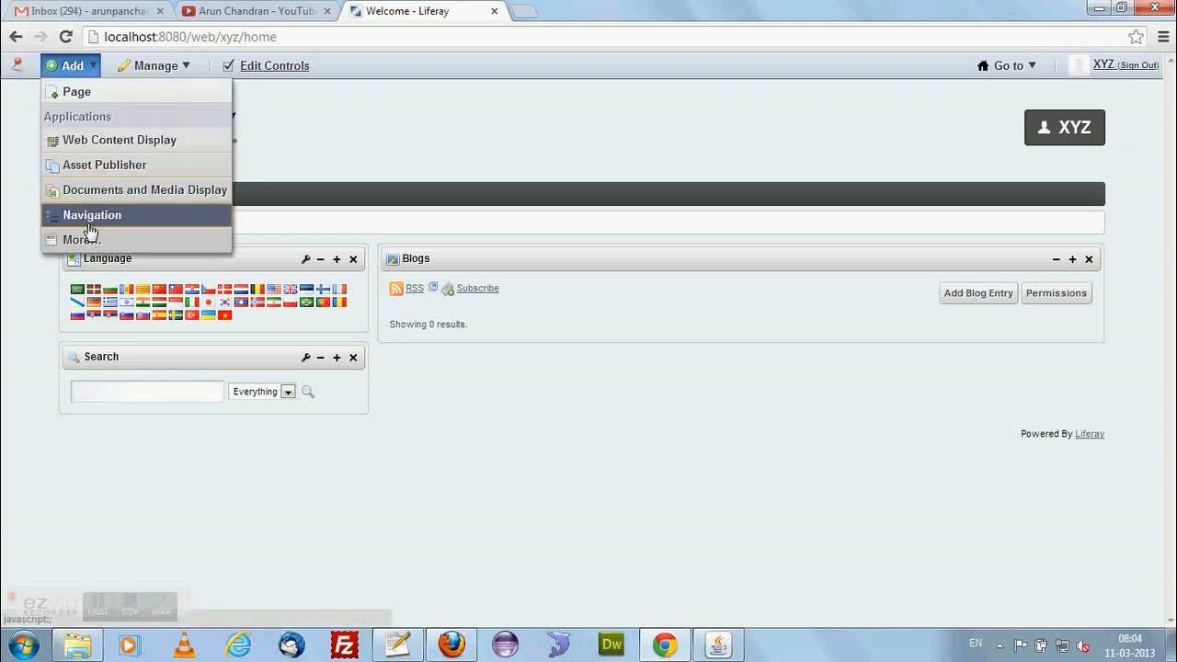
{"action": "left_click", "coordinate": [82, 242]}
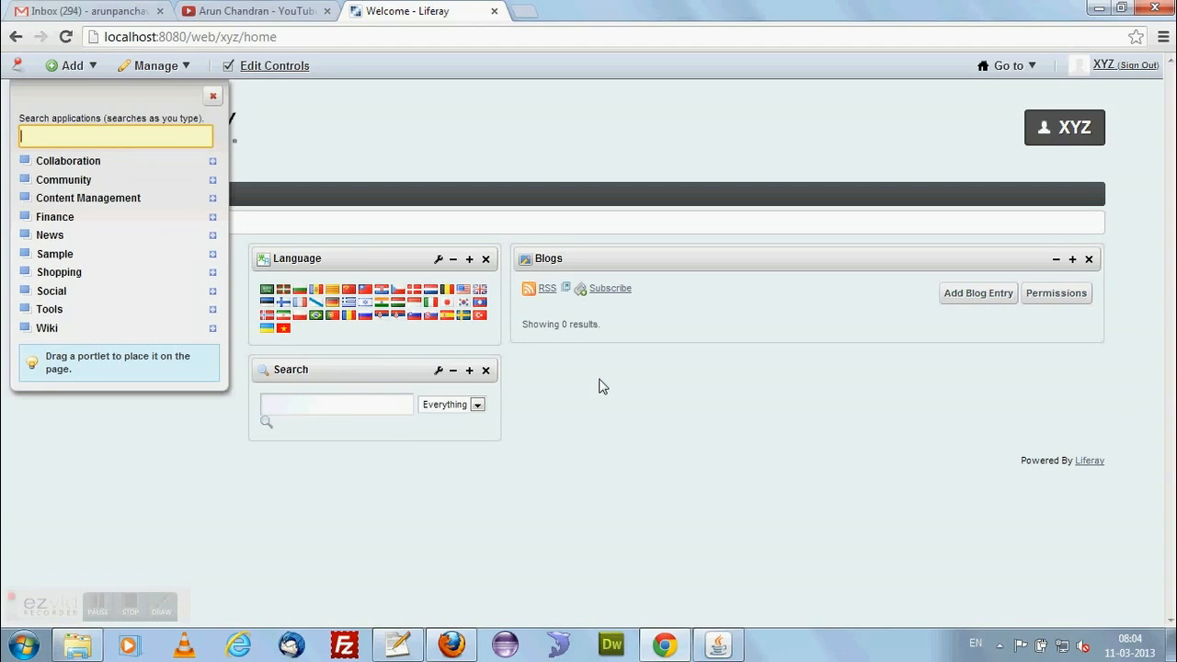
{"action": "left_click", "coordinate": [213, 95]}
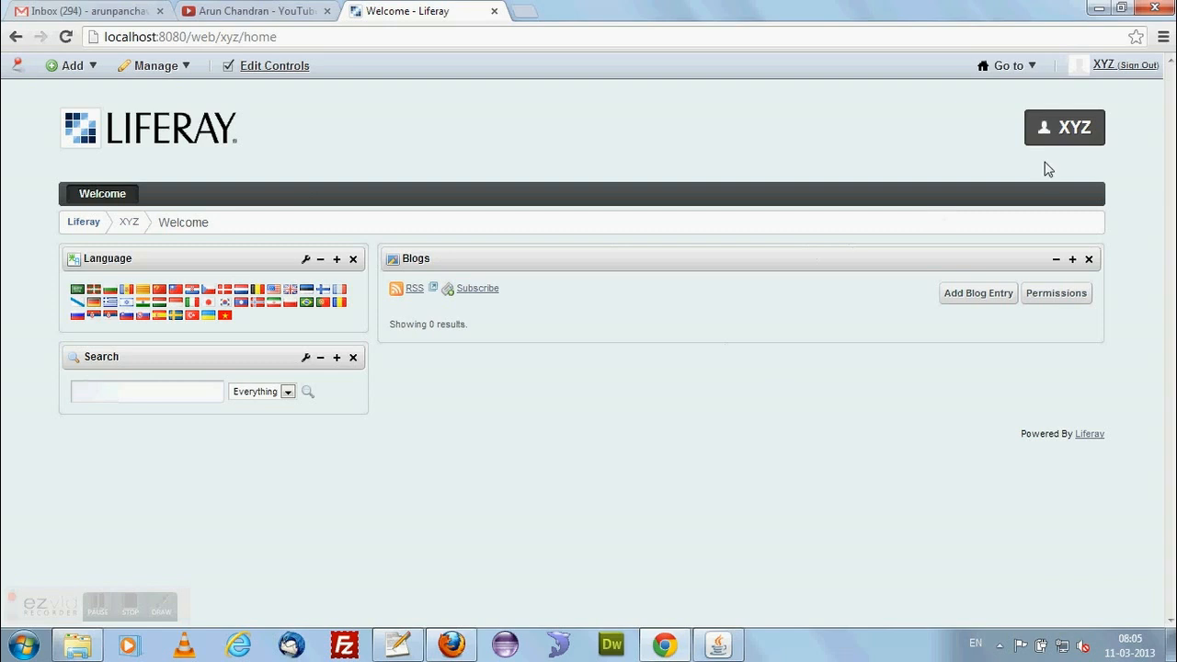
Open the new user's private pages and examine their portlets and the options for adding content.
{"action": "mouse_move", "coordinate": [1010, 66]}
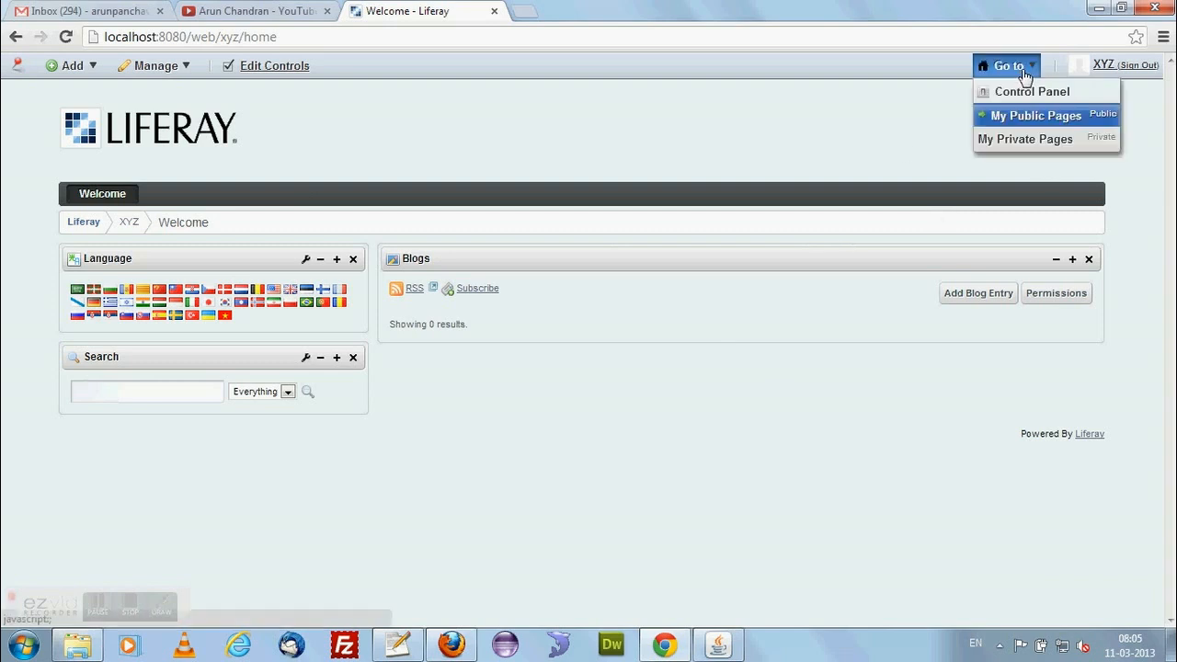
{"action": "left_click", "coordinate": [1021, 140]}
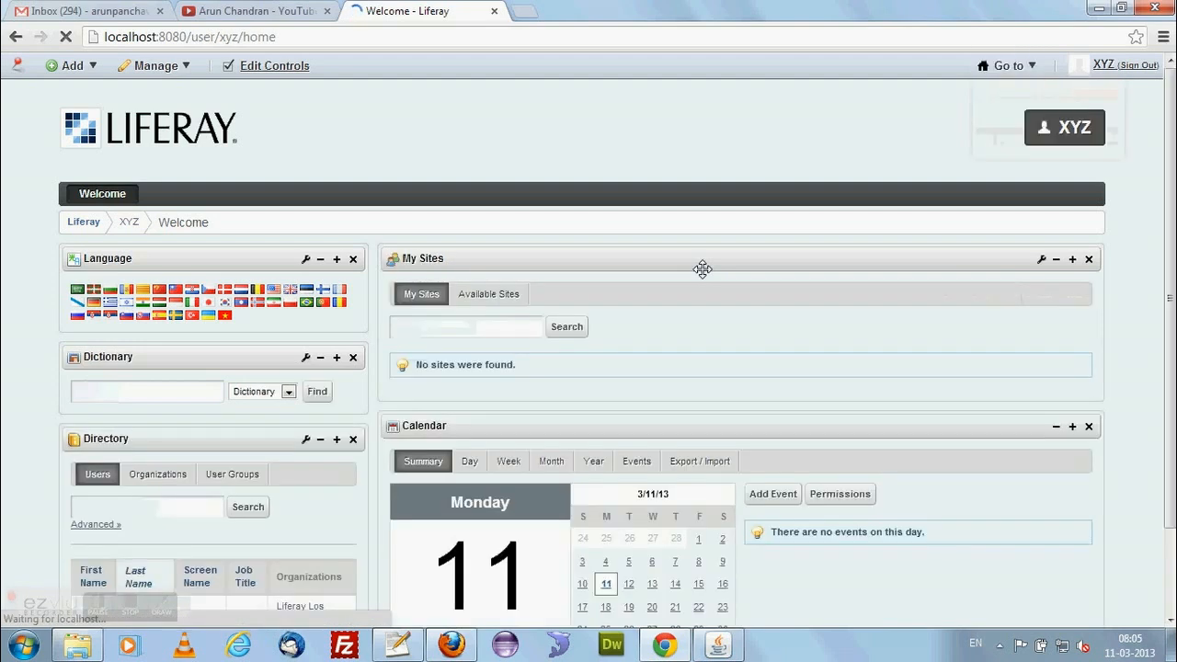
{"action": "scroll", "coordinate": [439, 375], "scroll_direction": "down", "scroll_amount": 2}
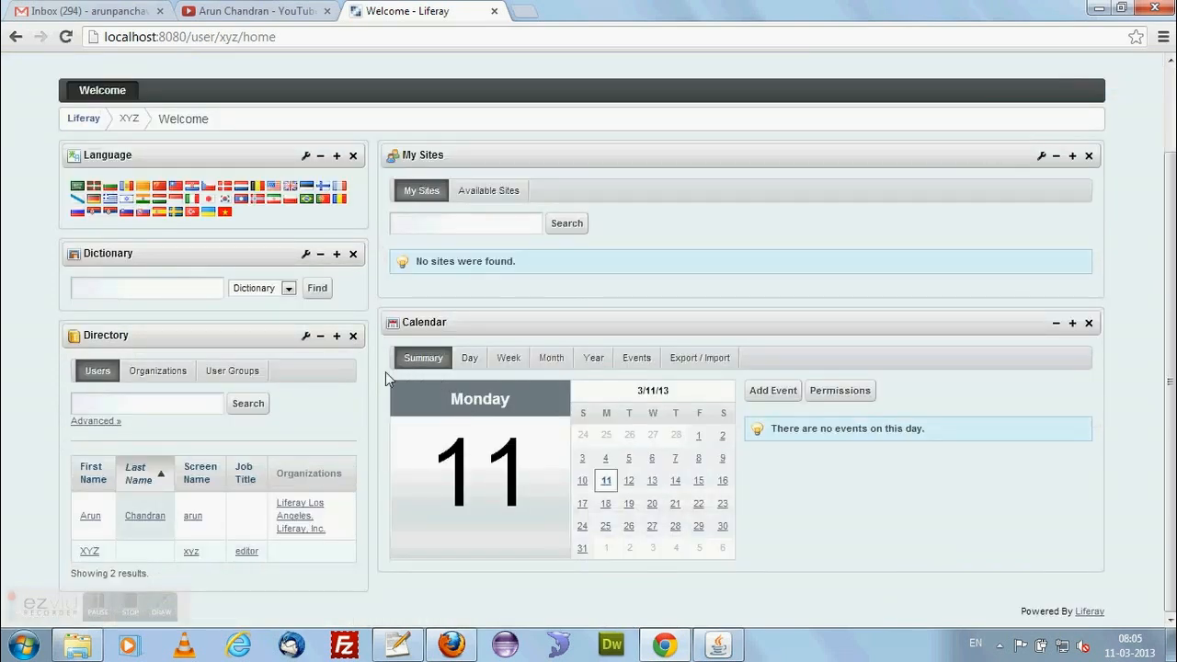
{"action": "scroll", "coordinate": [368, 372], "scroll_direction": "up", "scroll_amount": 2}
{"action": "scroll", "coordinate": [368, 372], "scroll_direction": "down", "scroll_amount": 2}
{"action": "scroll", "coordinate": [366, 368], "scroll_direction": "up", "scroll_amount": 2}
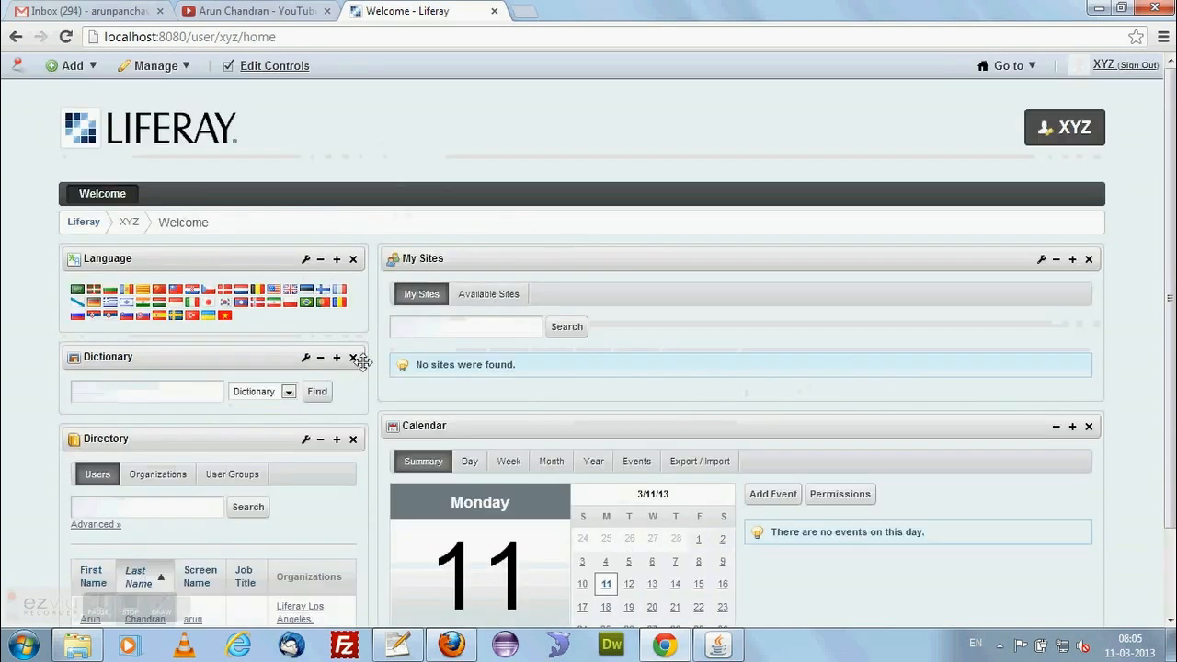
{"action": "left_click", "coordinate": [81, 69]}
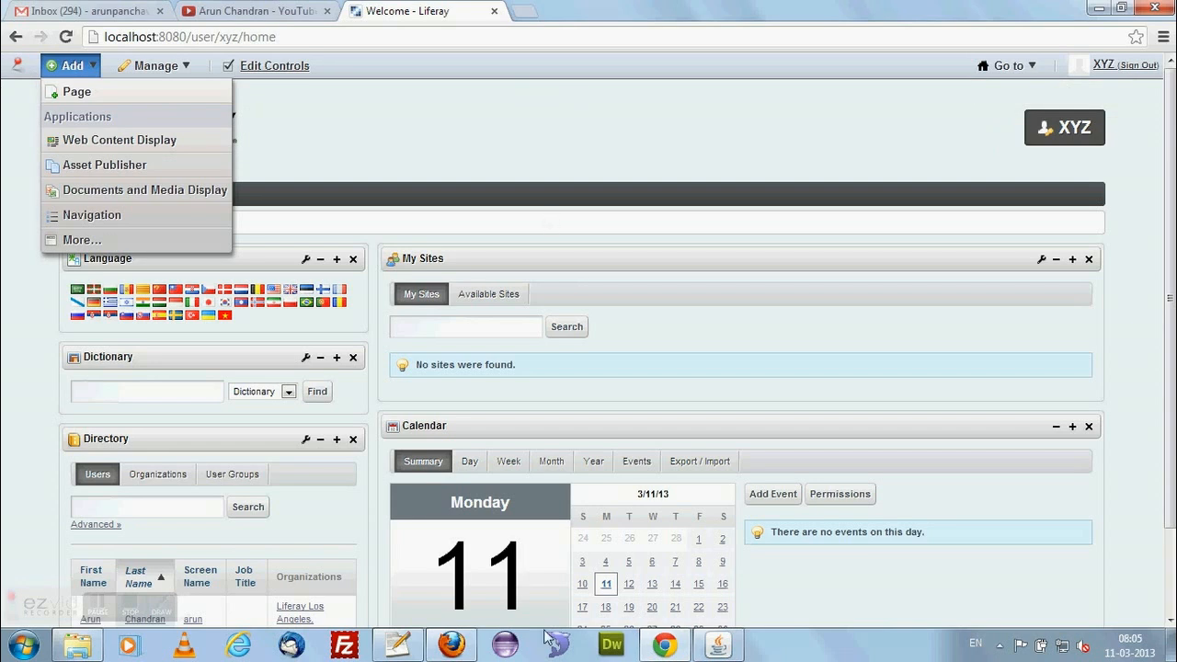
Switch to the administrator's session in Firefox and create a regular organization named TestOrganization under Users and Organizations.
{"action": "left_click", "coordinate": [452, 644]}
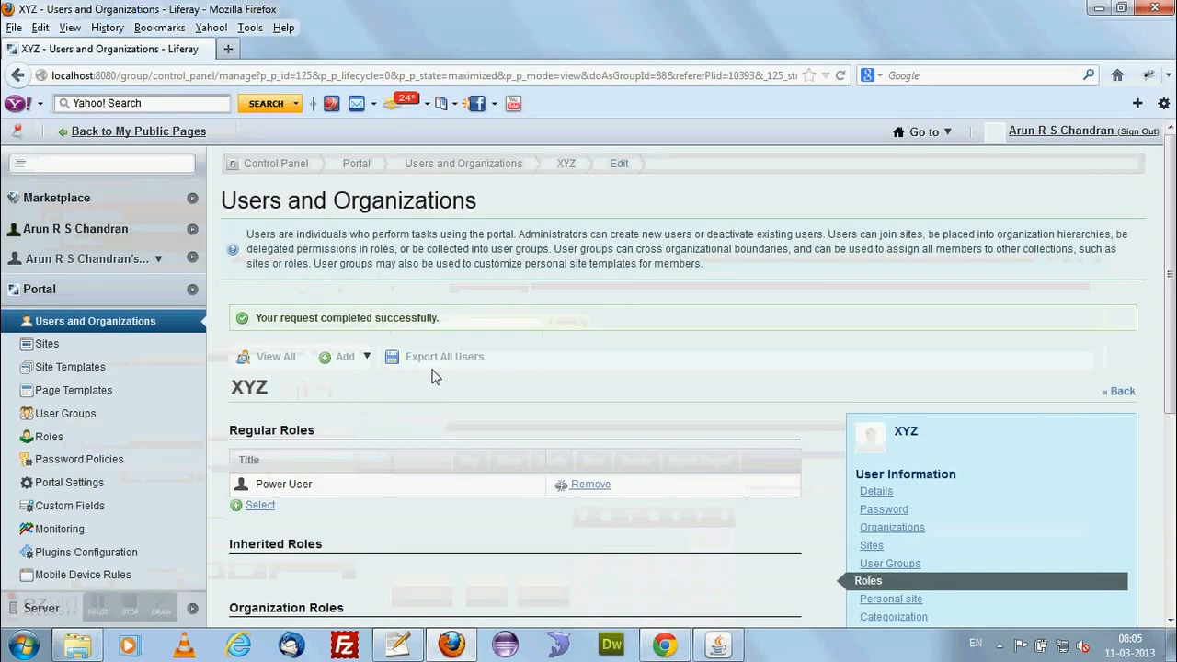
{"action": "left_click", "coordinate": [366, 361]}
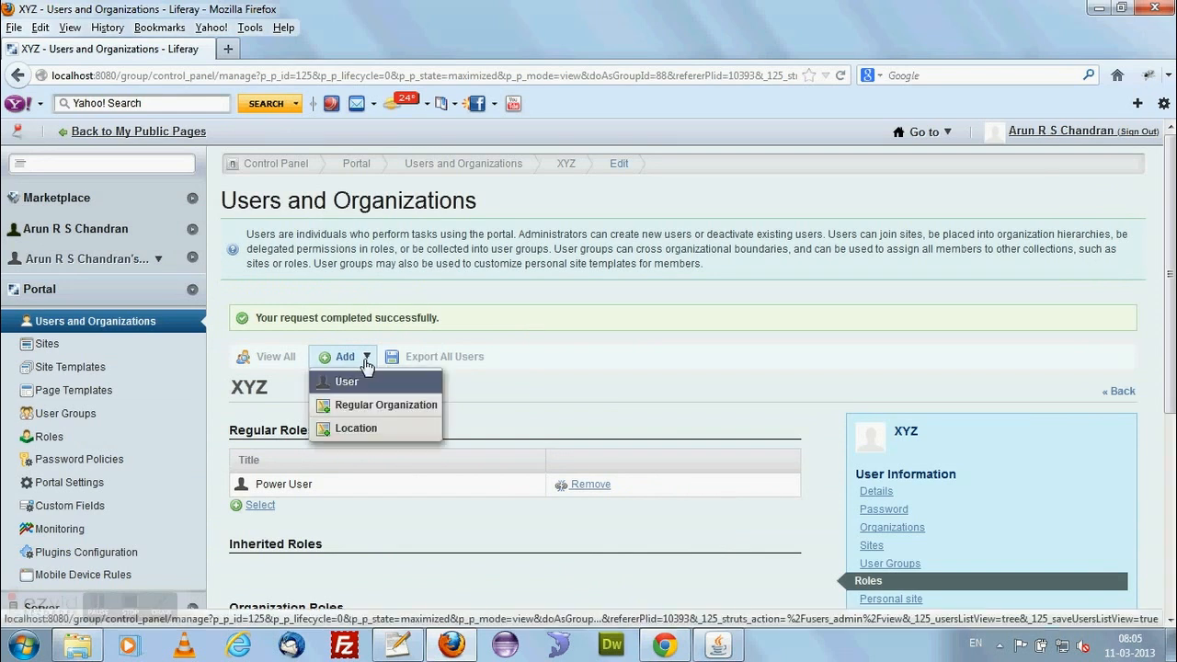
{"action": "left_click", "coordinate": [91, 328]}
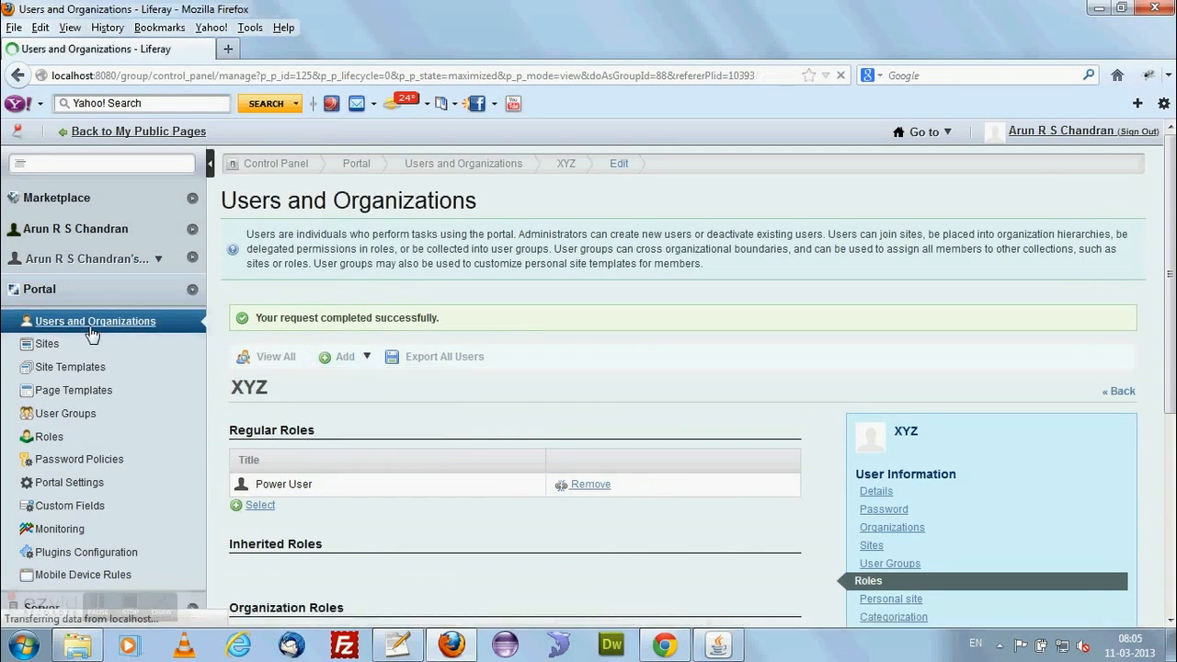
{"action": "left_click", "coordinate": [359, 322]}
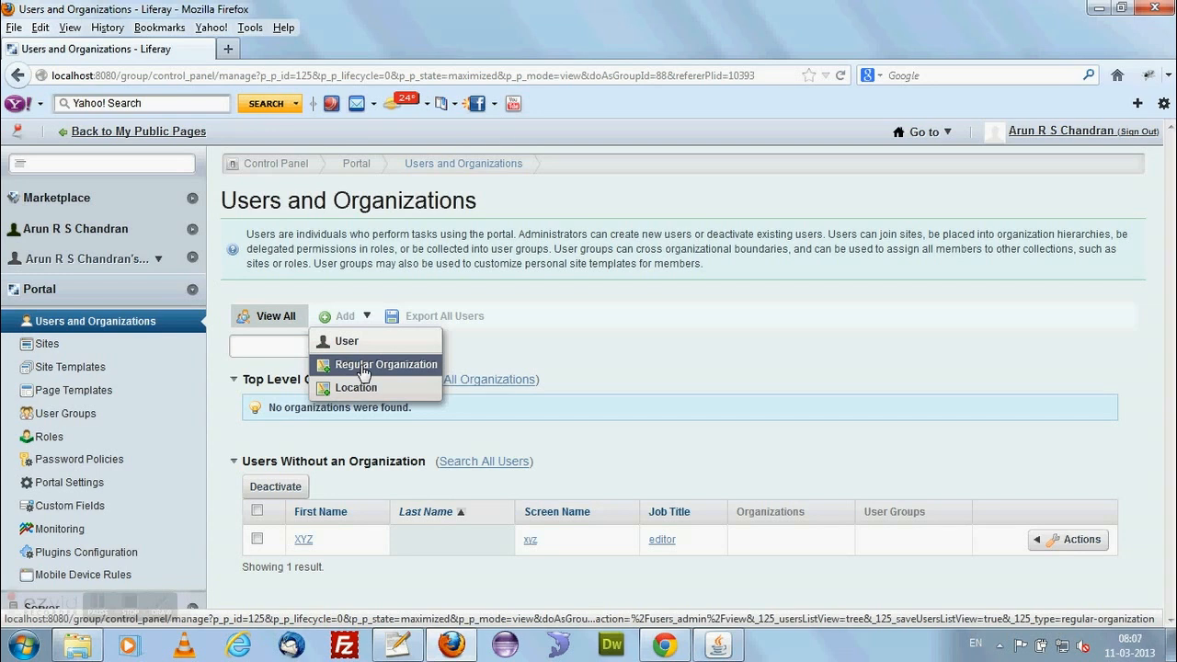
{"action": "left_click", "coordinate": [364, 365]}
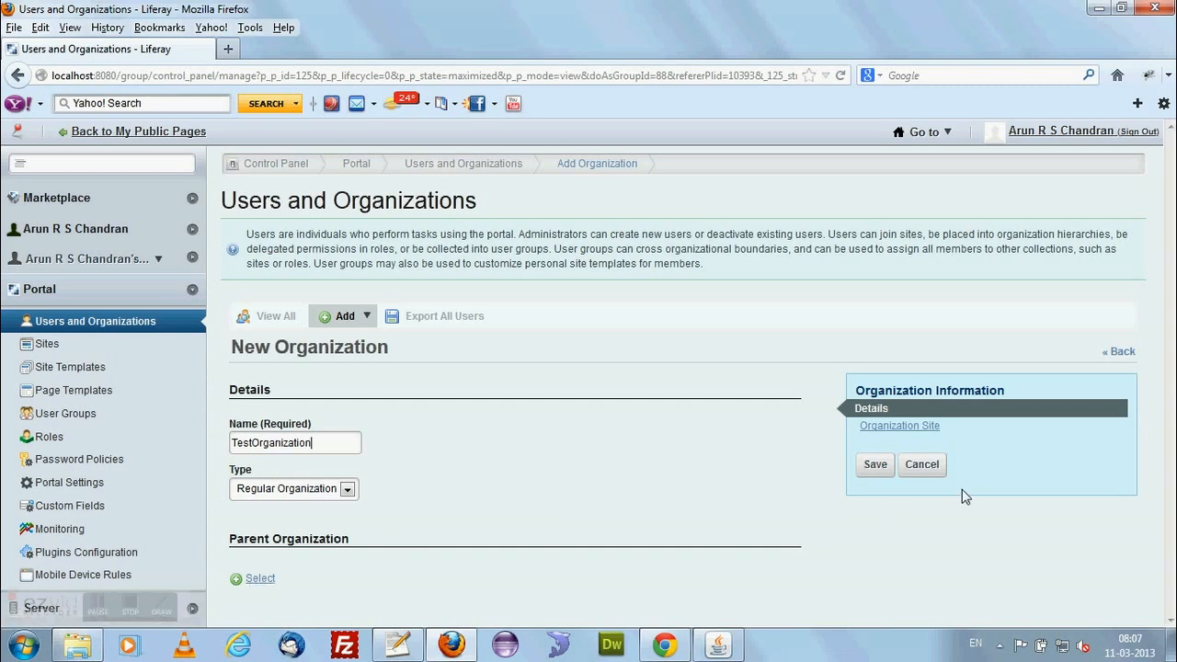
{"action": "left_click", "coordinate": [877, 466]}
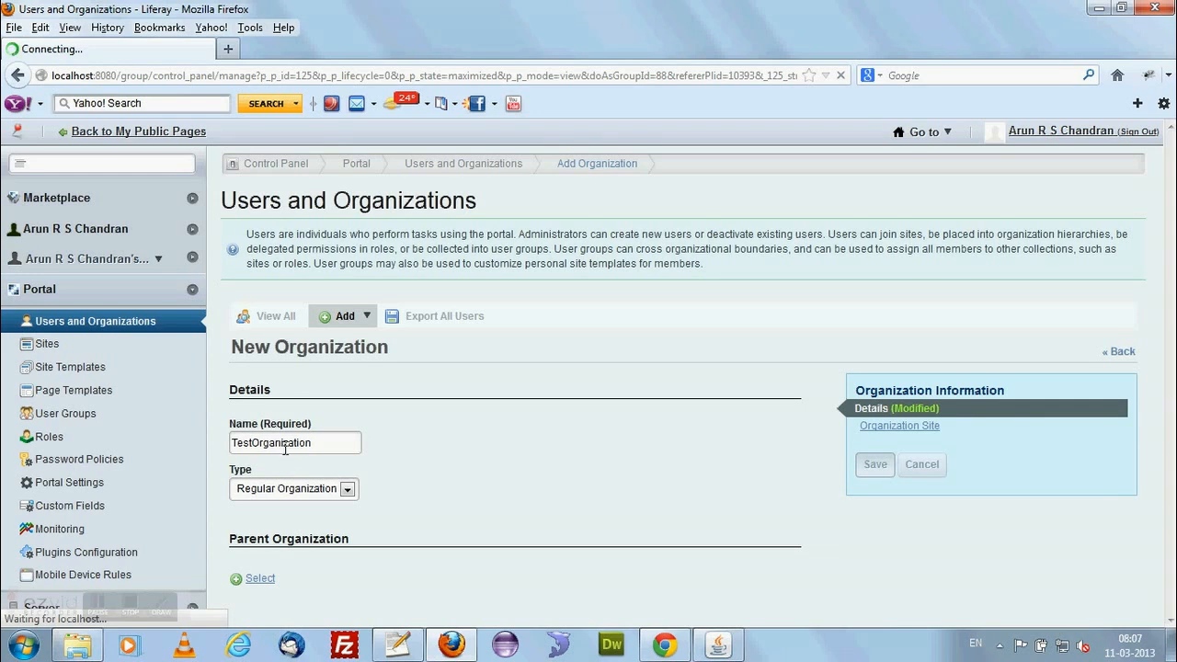
{"action": "left_click", "coordinate": [886, 437]}
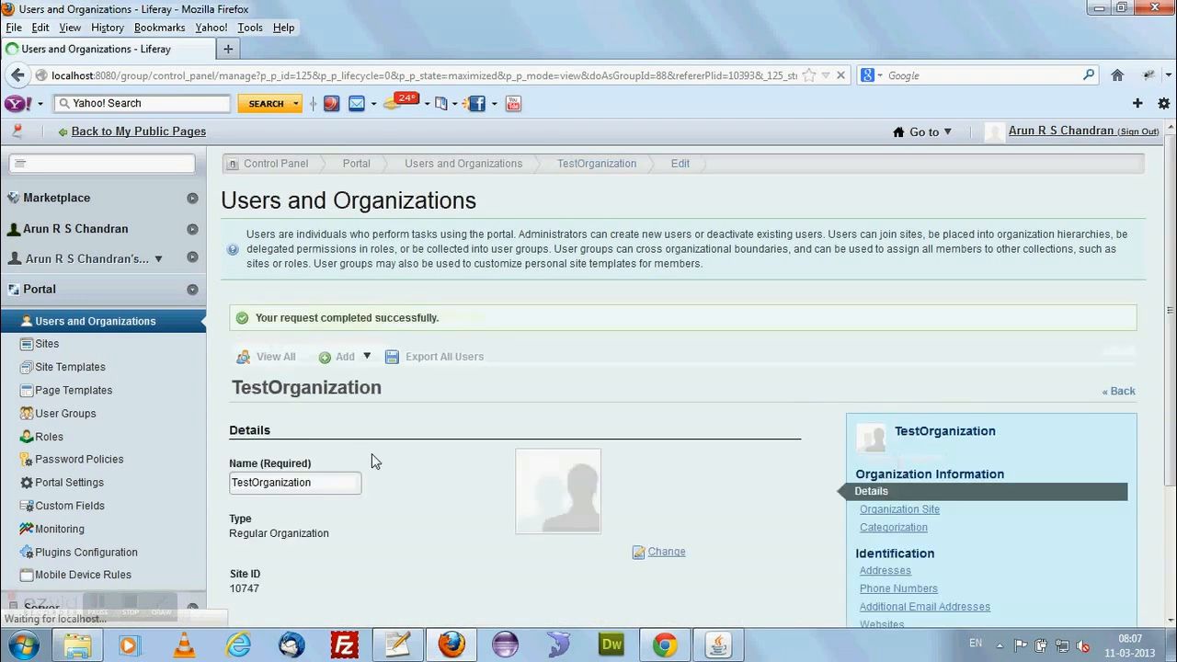
Review TestOrganization's details and its available settings categories, and save the organization.
{"action": "scroll", "coordinate": [406, 465], "scroll_direction": "down", "scroll_amount": 2}
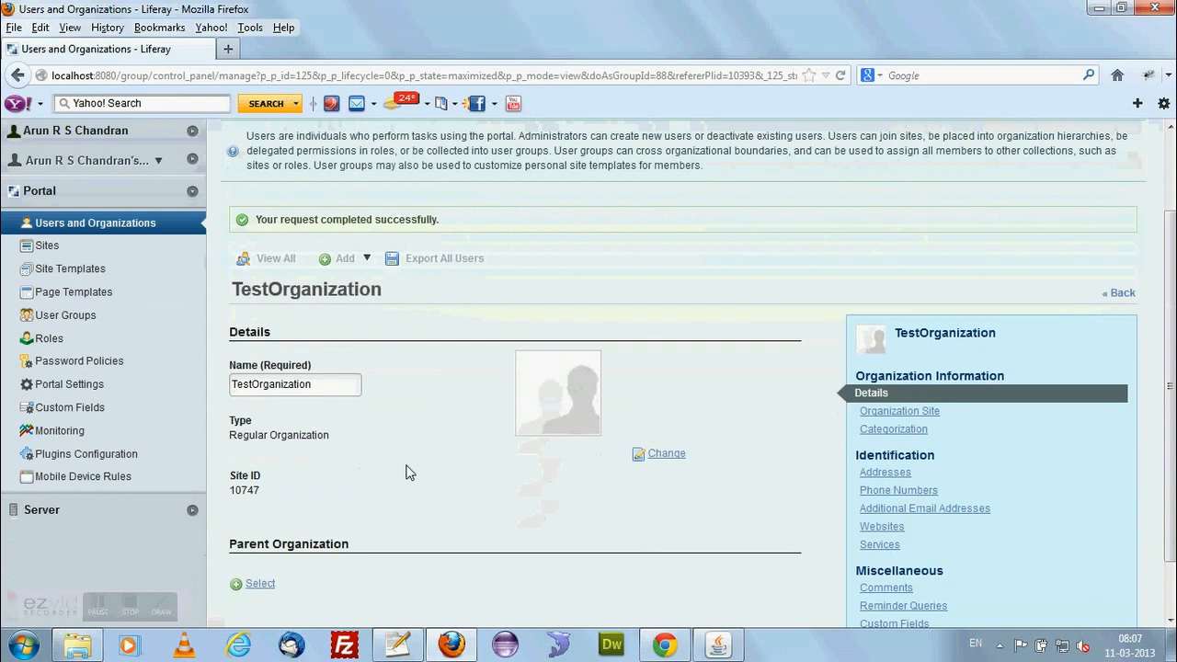
{"action": "scroll", "coordinate": [409, 472], "scroll_direction": "down", "scroll_amount": 2}
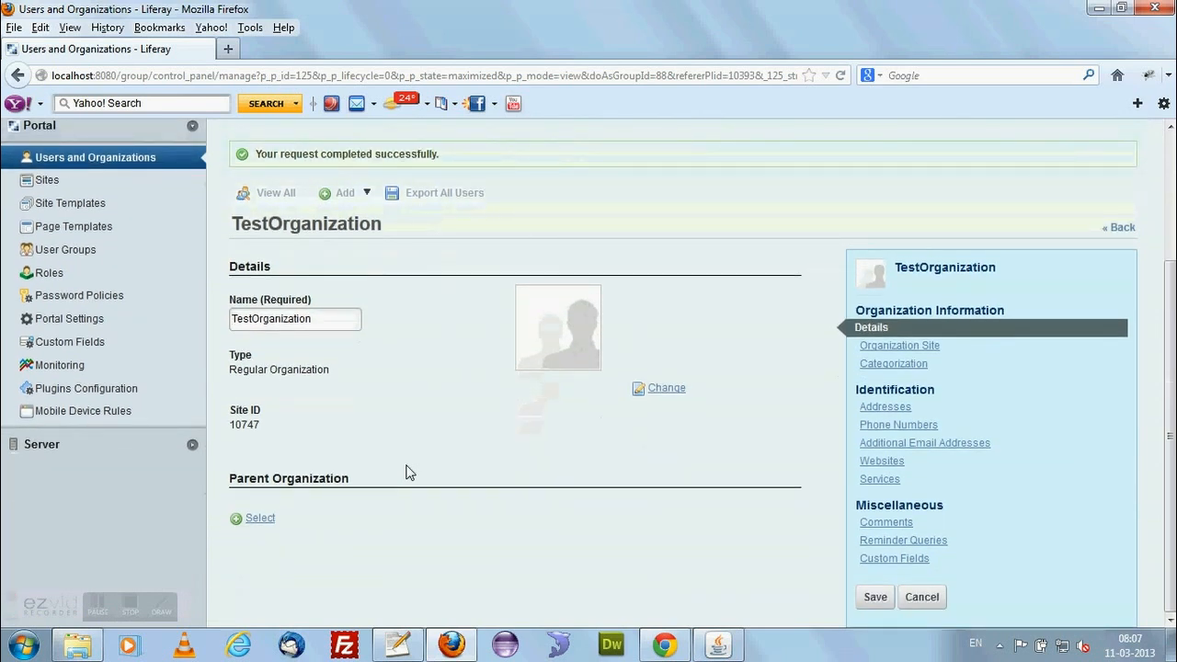
{"action": "scroll", "coordinate": [409, 472], "scroll_direction": "up", "scroll_amount": 4}
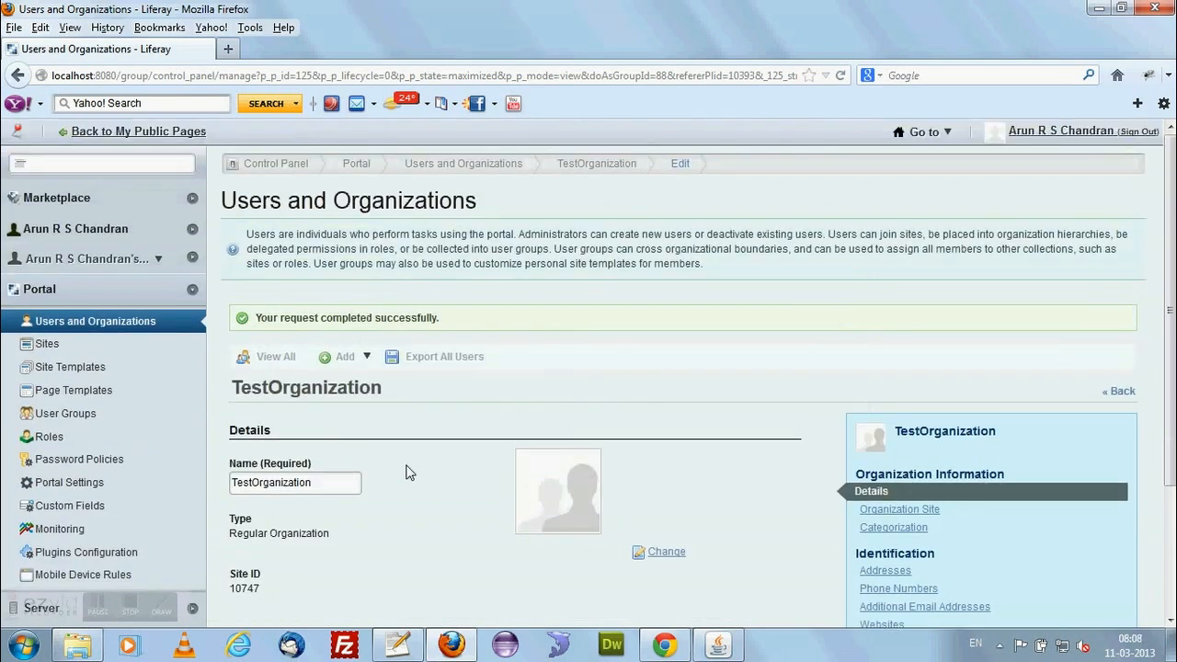
{"action": "scroll", "coordinate": [410, 472], "scroll_direction": "down", "scroll_amount": 4}
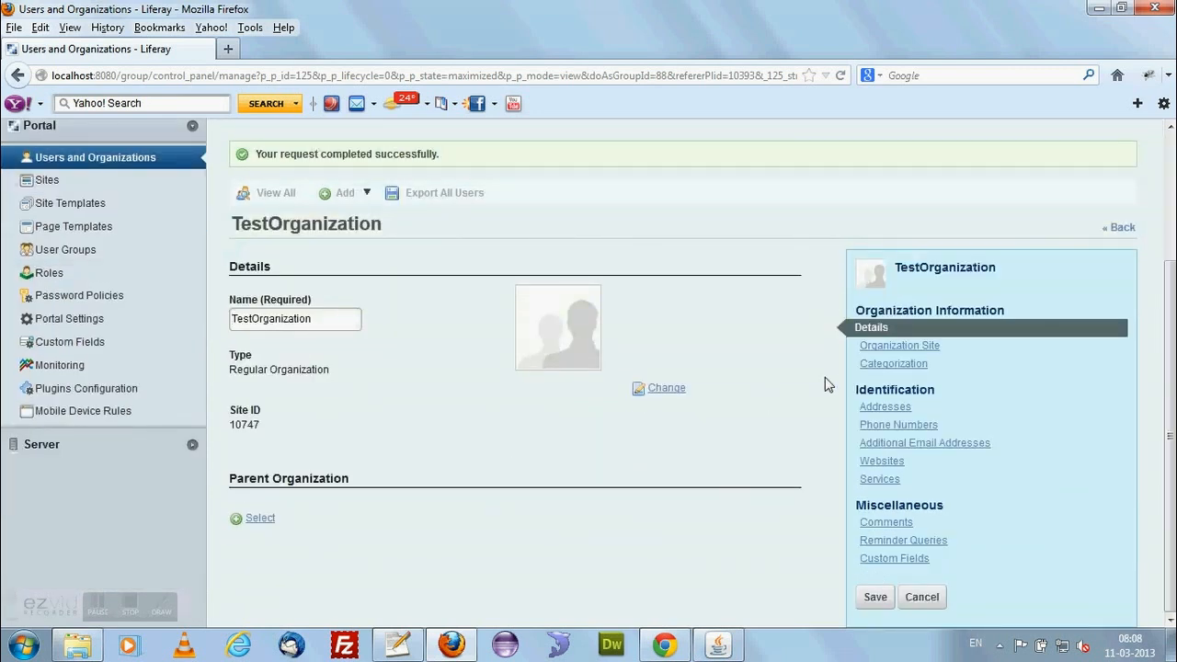
{"action": "left_click", "coordinate": [876, 599]}
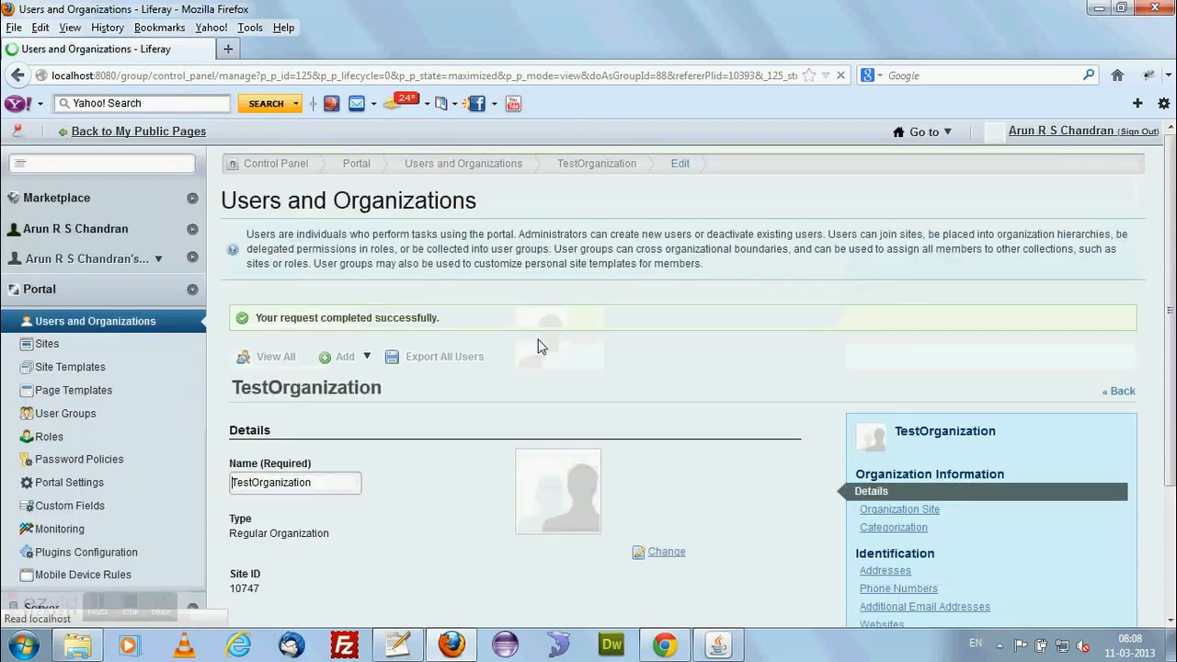
Create a site for TestOrganization with the Community Site template for its public pages, and save the organization.
{"action": "scroll", "coordinate": [475, 426], "scroll_direction": "down", "scroll_amount": 3}
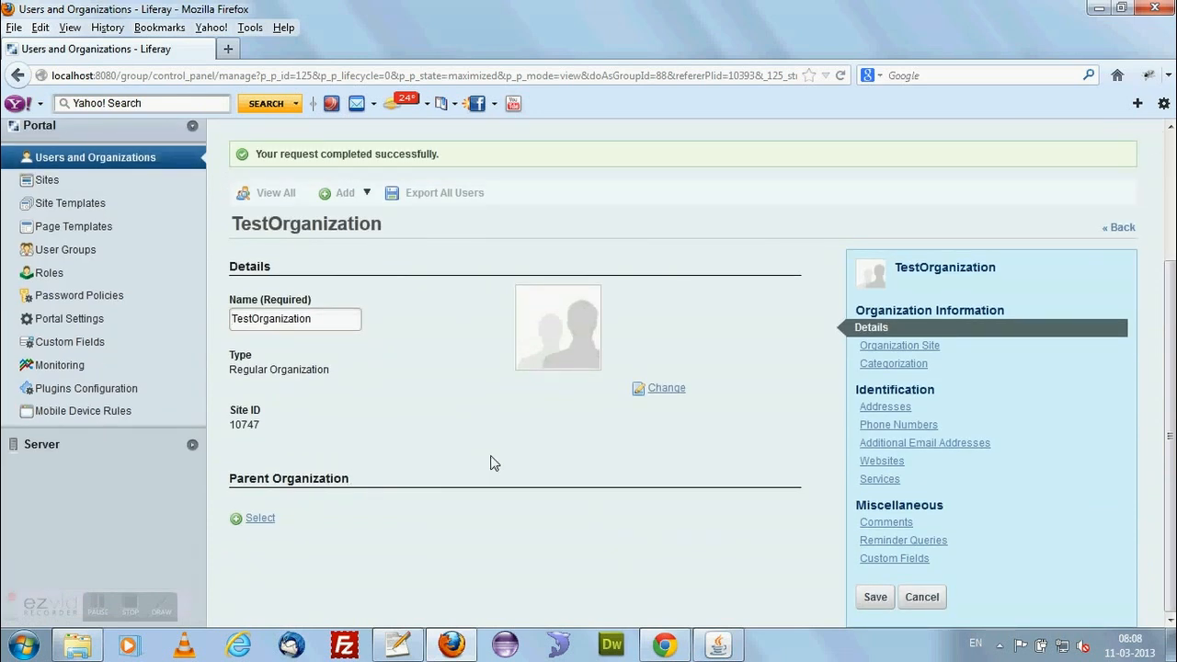
{"action": "left_click", "coordinate": [906, 346]}
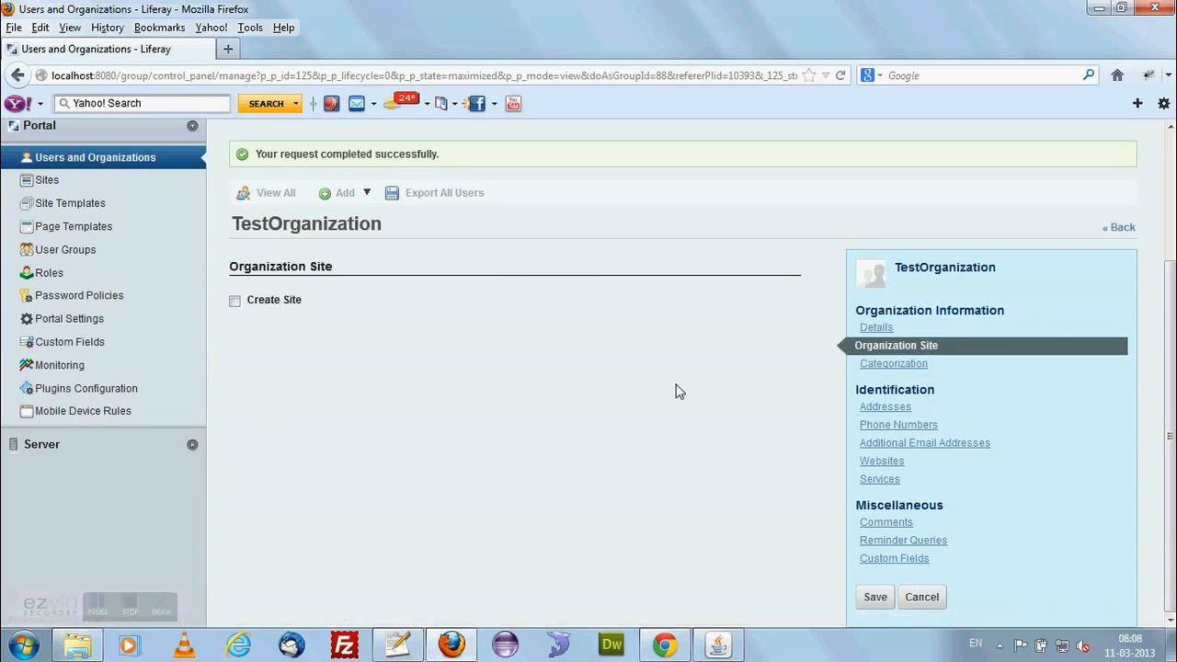
{"action": "left_click", "coordinate": [235, 302]}
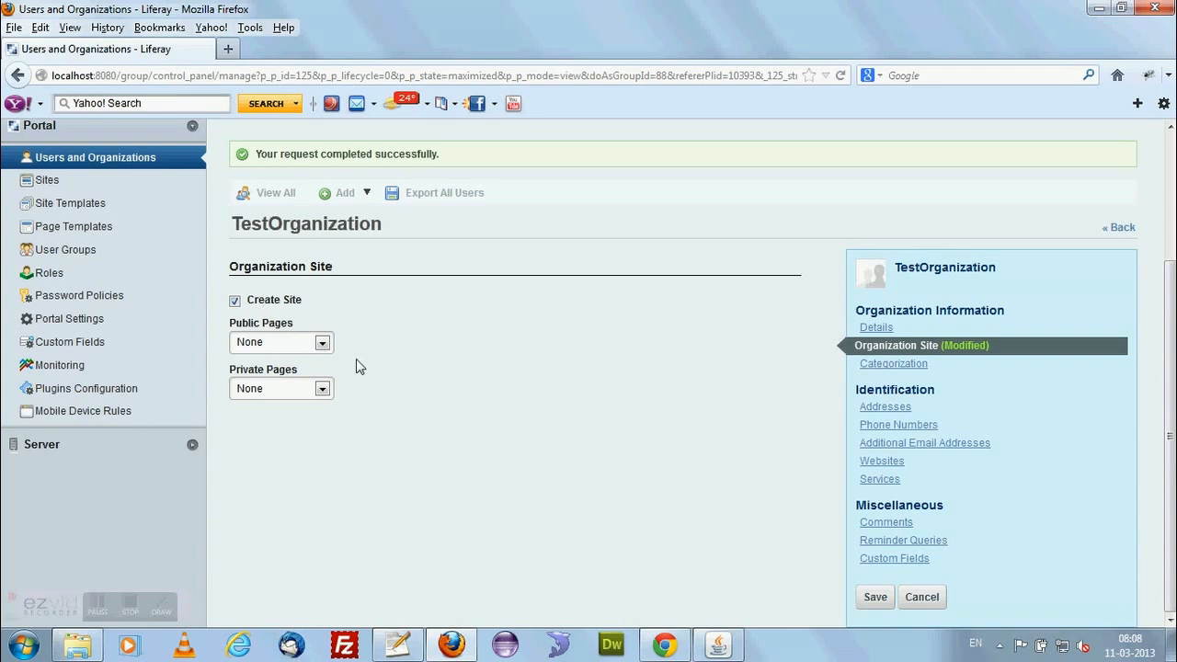
{"action": "left_click", "coordinate": [309, 343]}
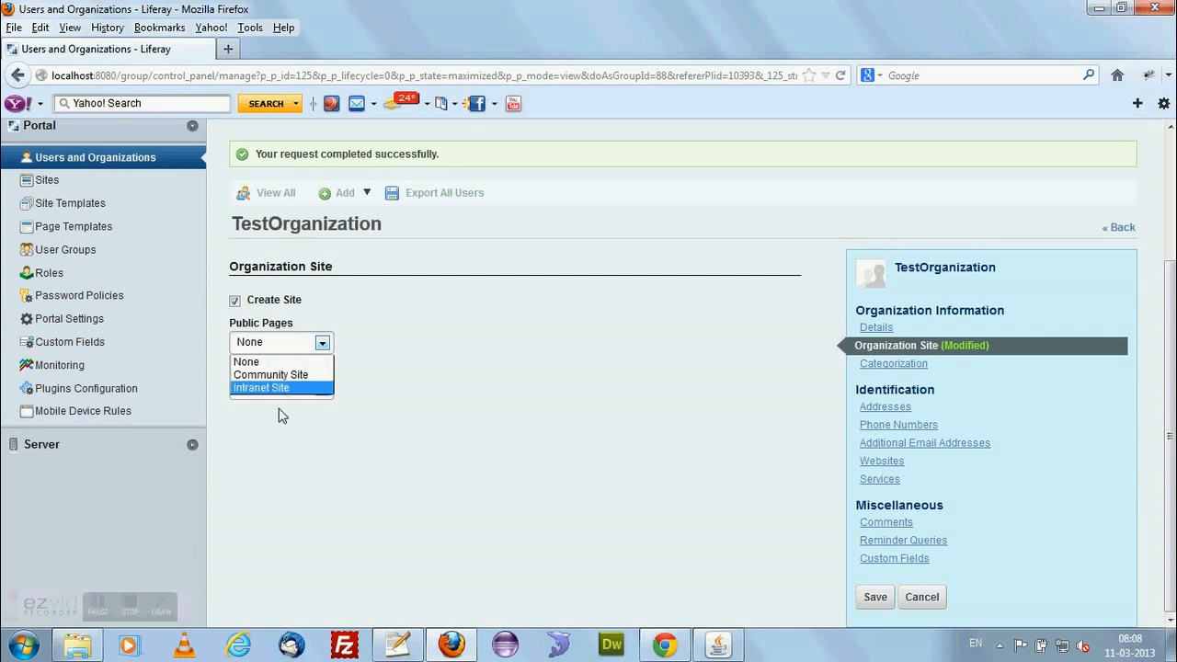
{"action": "left_click", "coordinate": [411, 366]}
{"action": "left_click", "coordinate": [322, 342]}
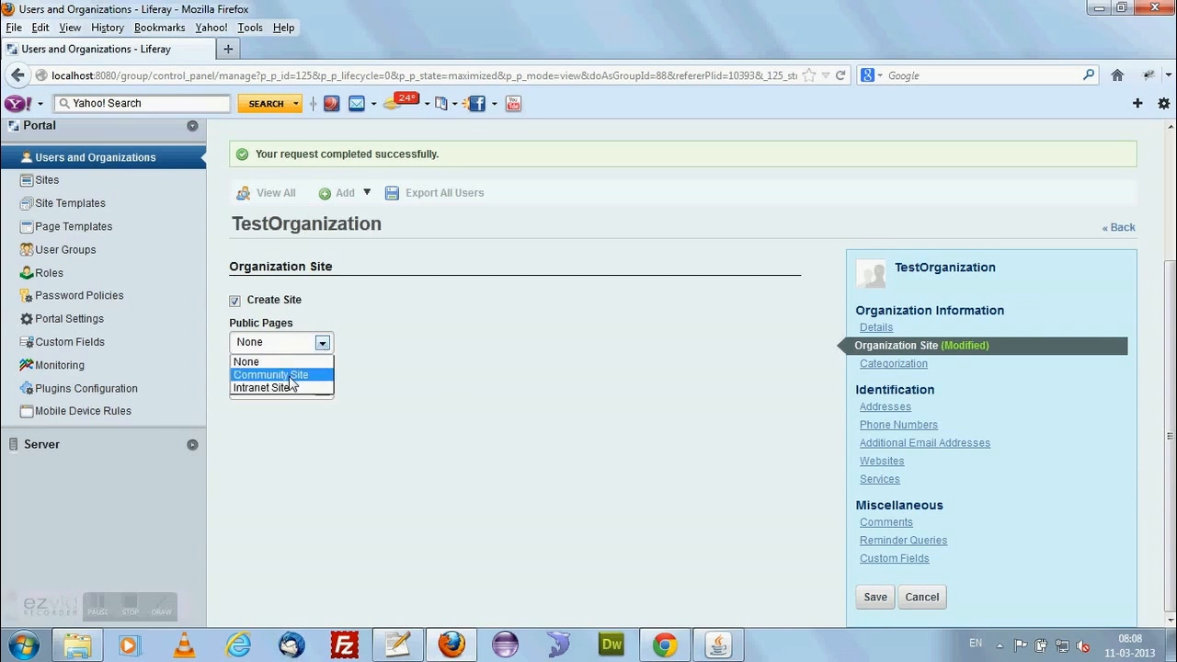
{"action": "left_click", "coordinate": [290, 375]}
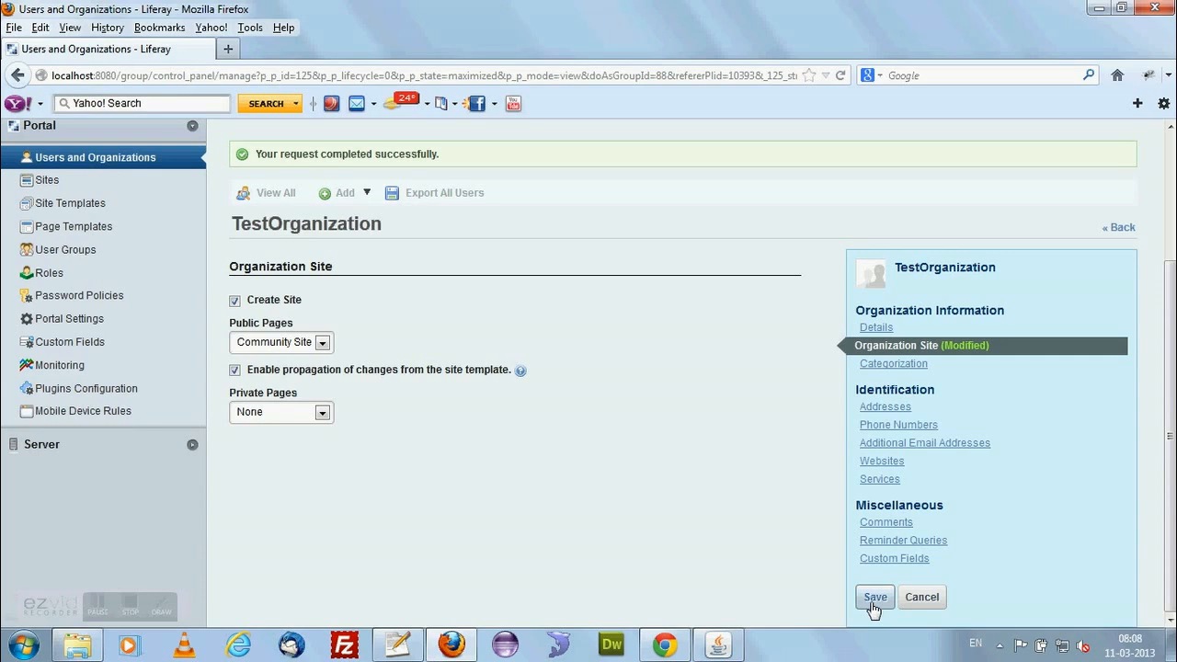
{"action": "left_click", "coordinate": [875, 598]}
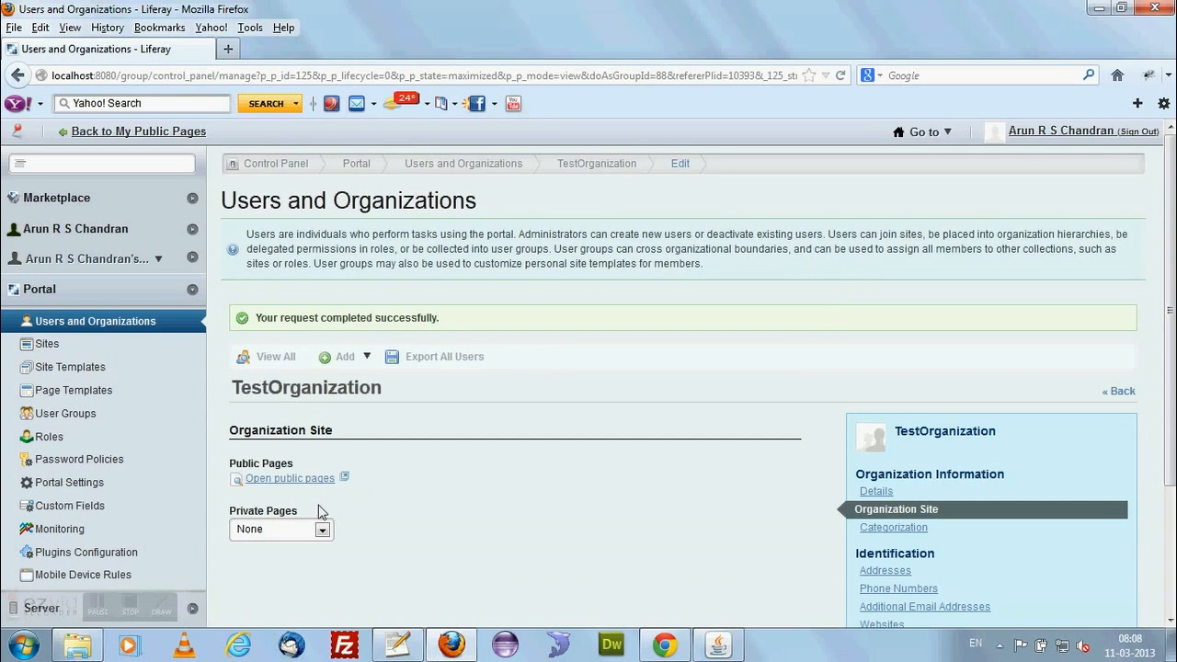
Open TestOrganization's public pages, examine the site's title and home page content, and close the site.
{"action": "scroll", "coordinate": [299, 486], "scroll_direction": "down", "scroll_amount": 2}
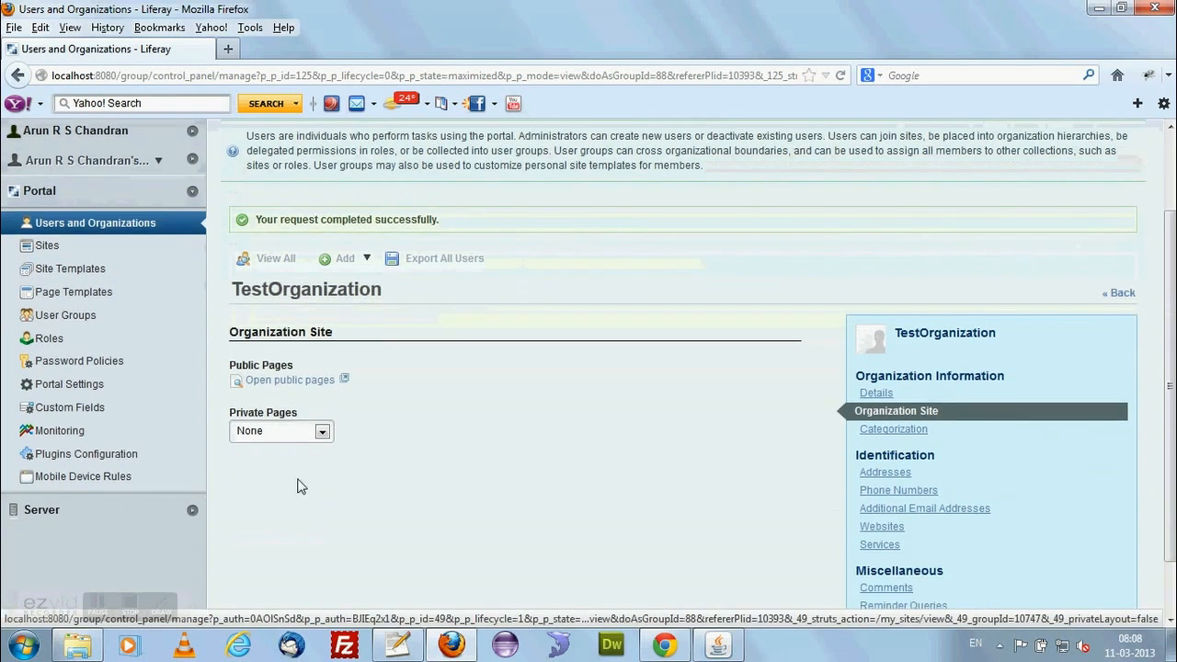
{"action": "left_click", "coordinate": [306, 385]}
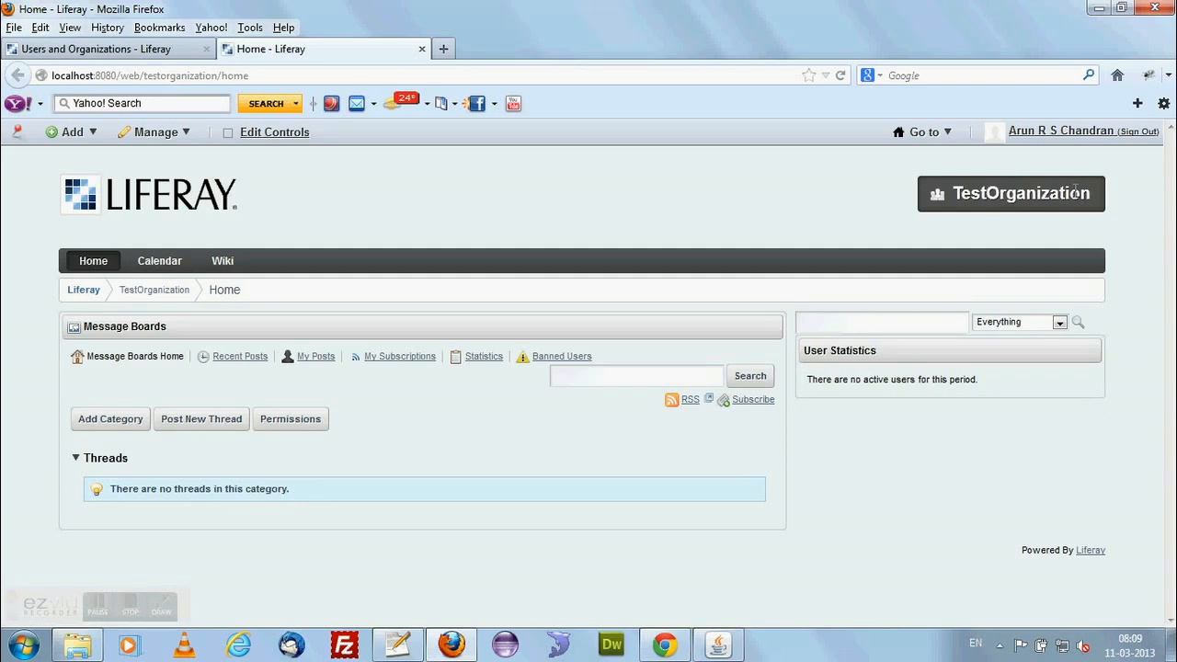
{"action": "left_click_drag", "start_coordinate": [956, 194], "coordinate": [1102, 208]}
{"action": "left_click", "coordinate": [690, 179]}
{"action": "left_click", "coordinate": [421, 49]}
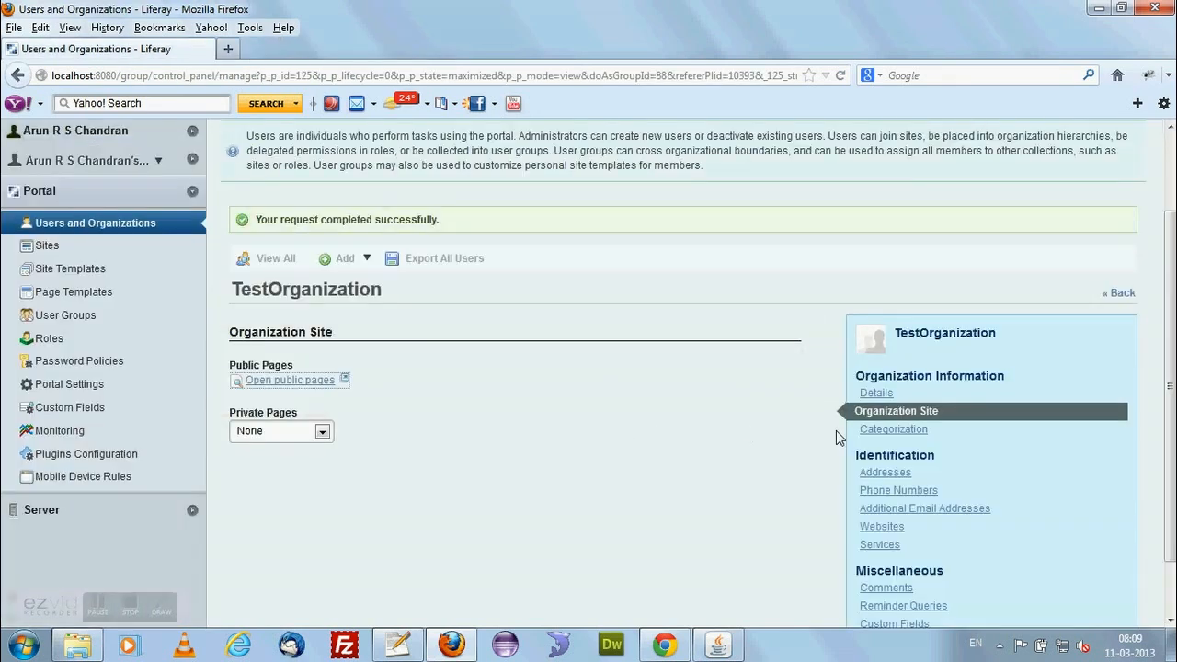
Return to the full list of users and organizations and review the actions available for TestOrganization.
{"action": "scroll", "coordinate": [907, 500], "scroll_direction": "down", "scroll_amount": 2}
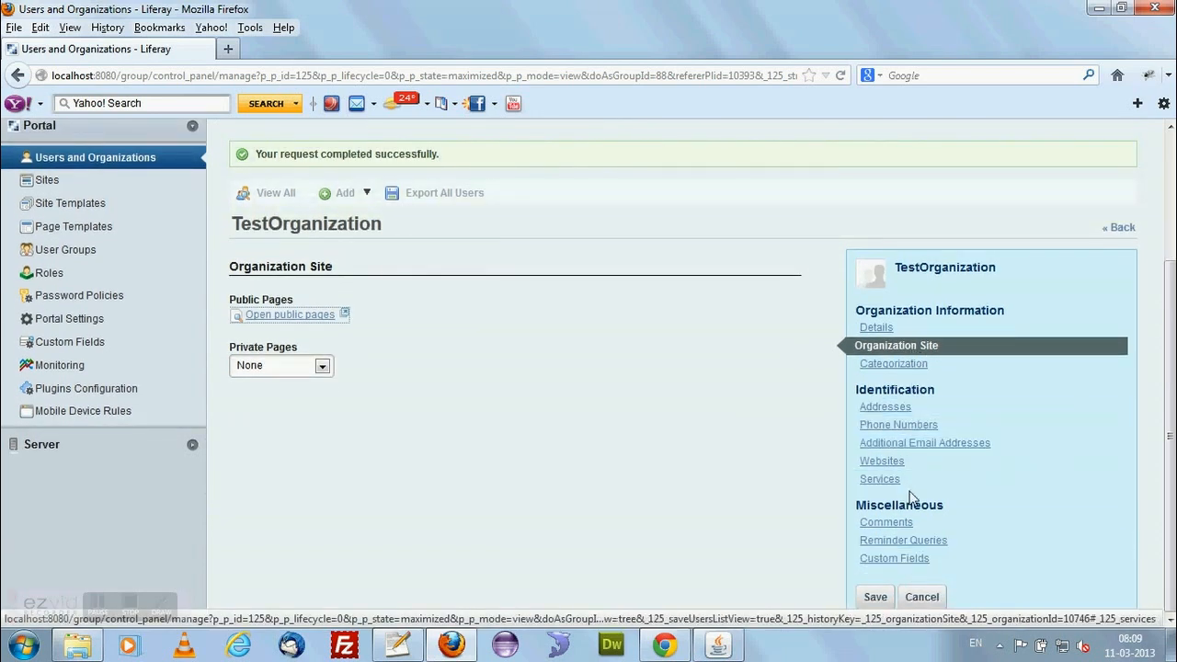
{"action": "scroll", "coordinate": [639, 475], "scroll_direction": "up", "scroll_amount": 5}
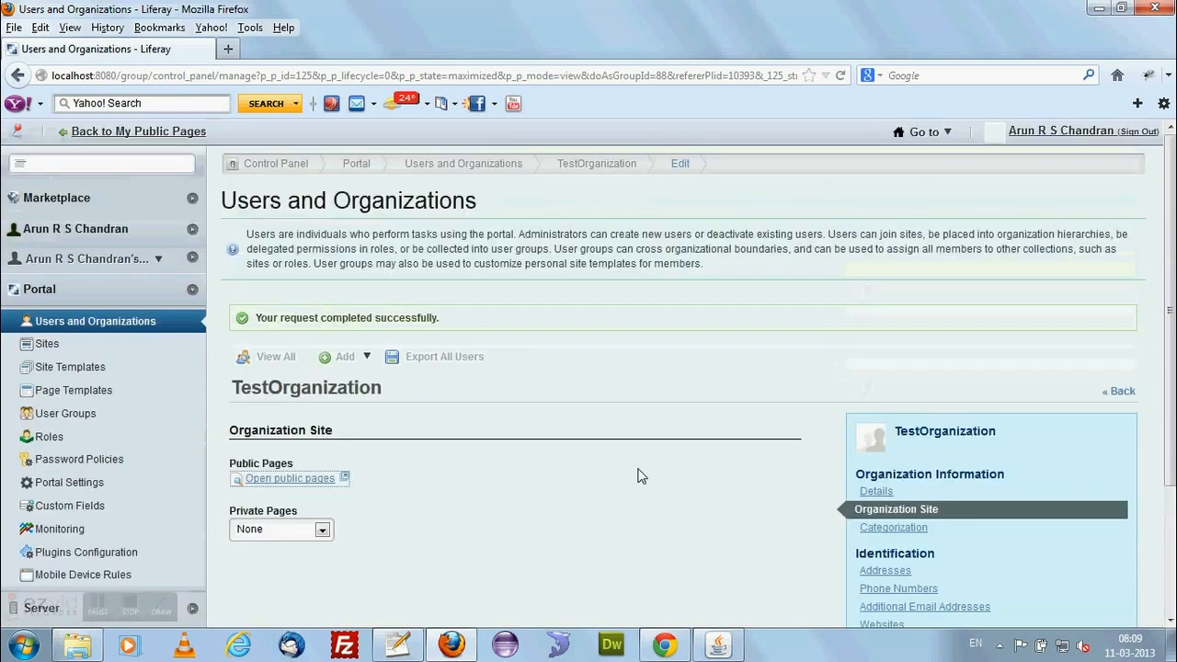
{"action": "left_click", "coordinate": [277, 366]}
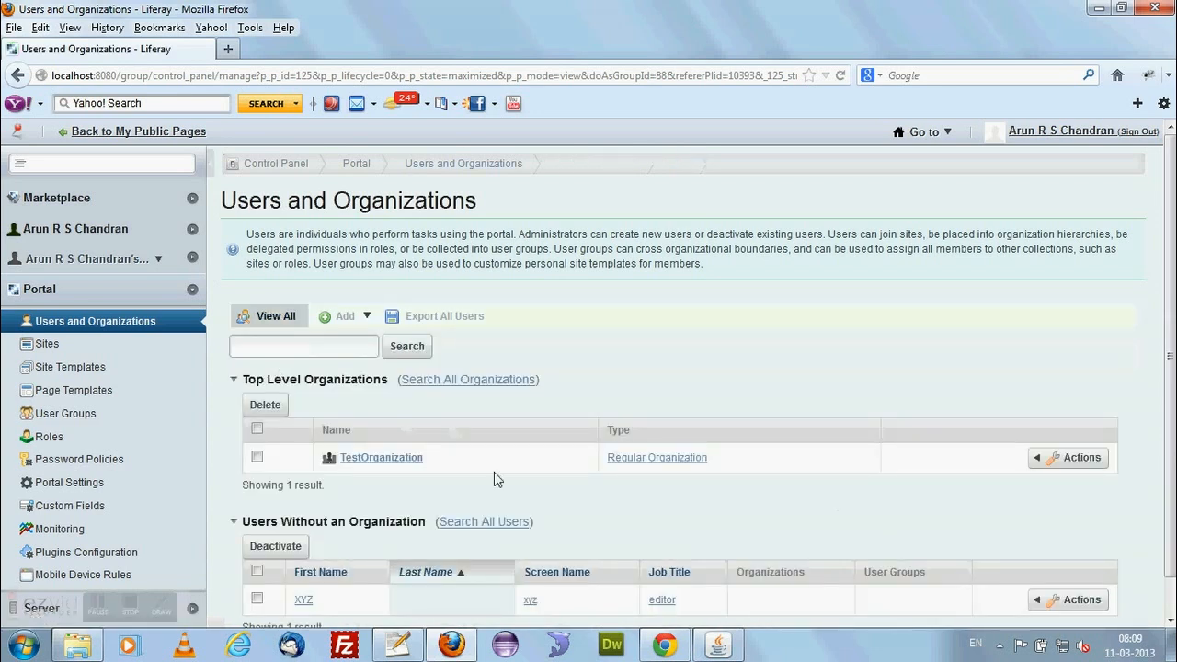
{"action": "scroll", "coordinate": [494, 473], "scroll_direction": "down", "scroll_amount": 1}
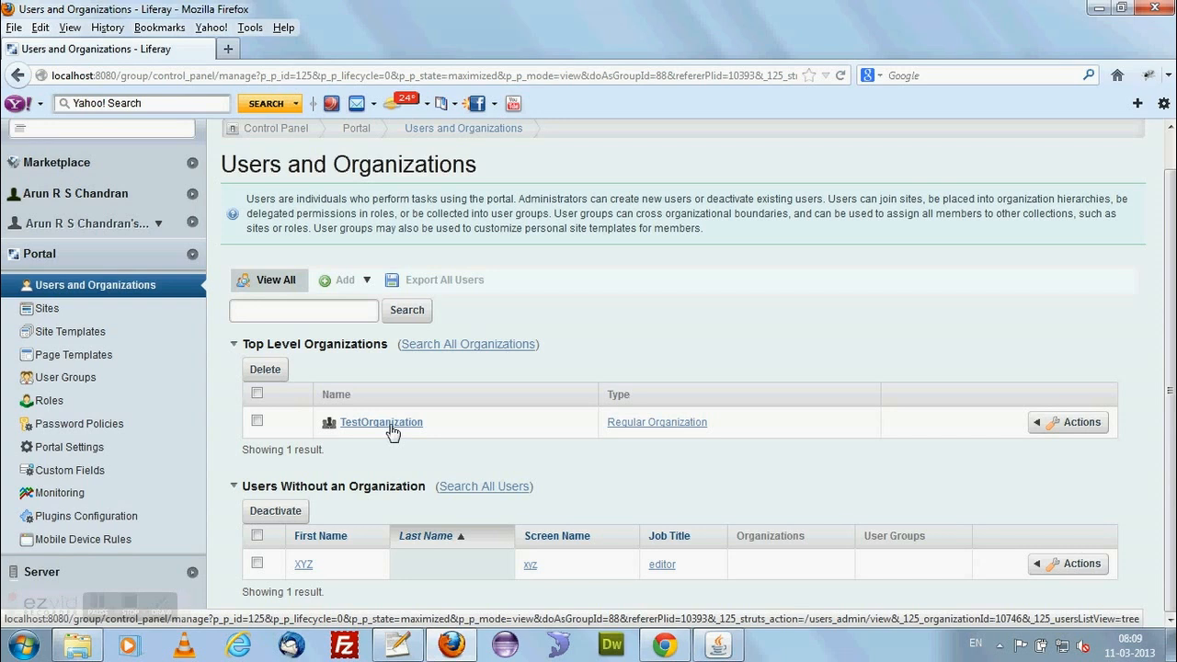
{"action": "left_click", "coordinate": [1039, 429]}
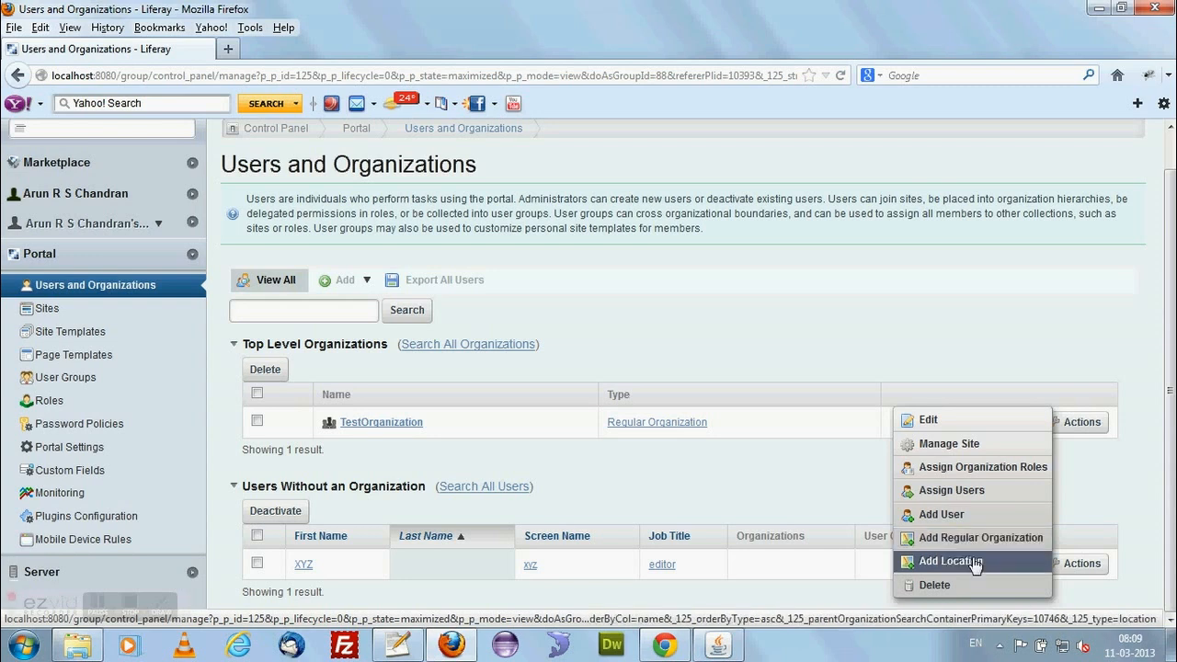
{"action": "left_click", "coordinate": [793, 474]}
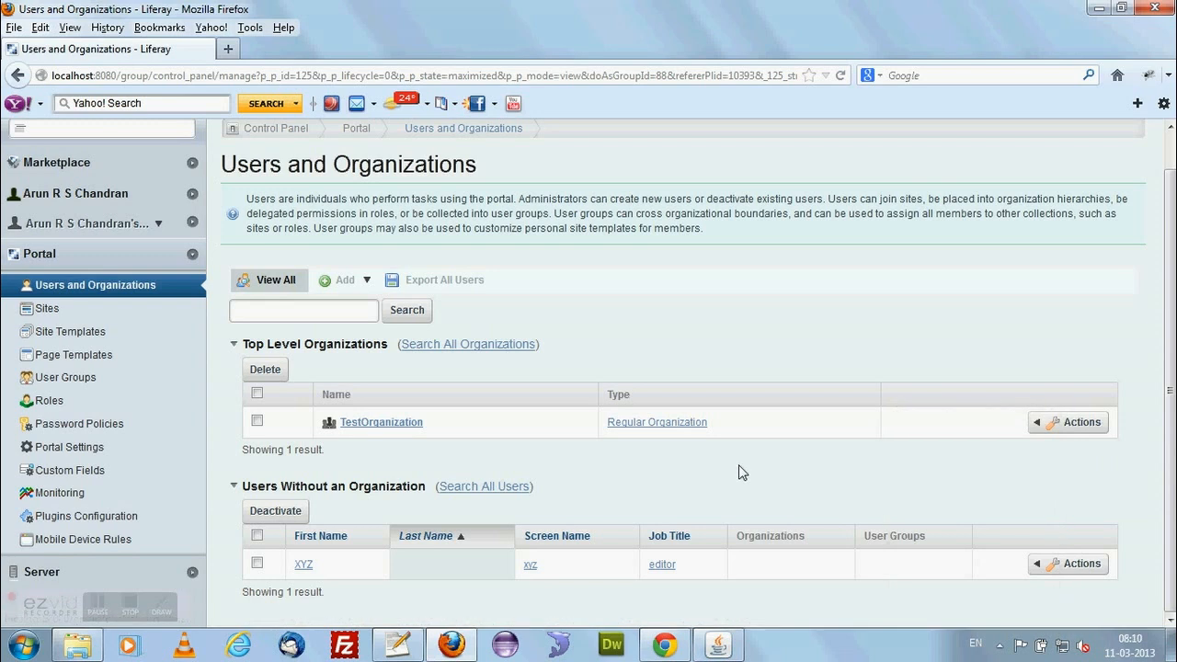
Start a new Location organization and name it TestOrganization Canada.
{"action": "left_click", "coordinate": [361, 282]}
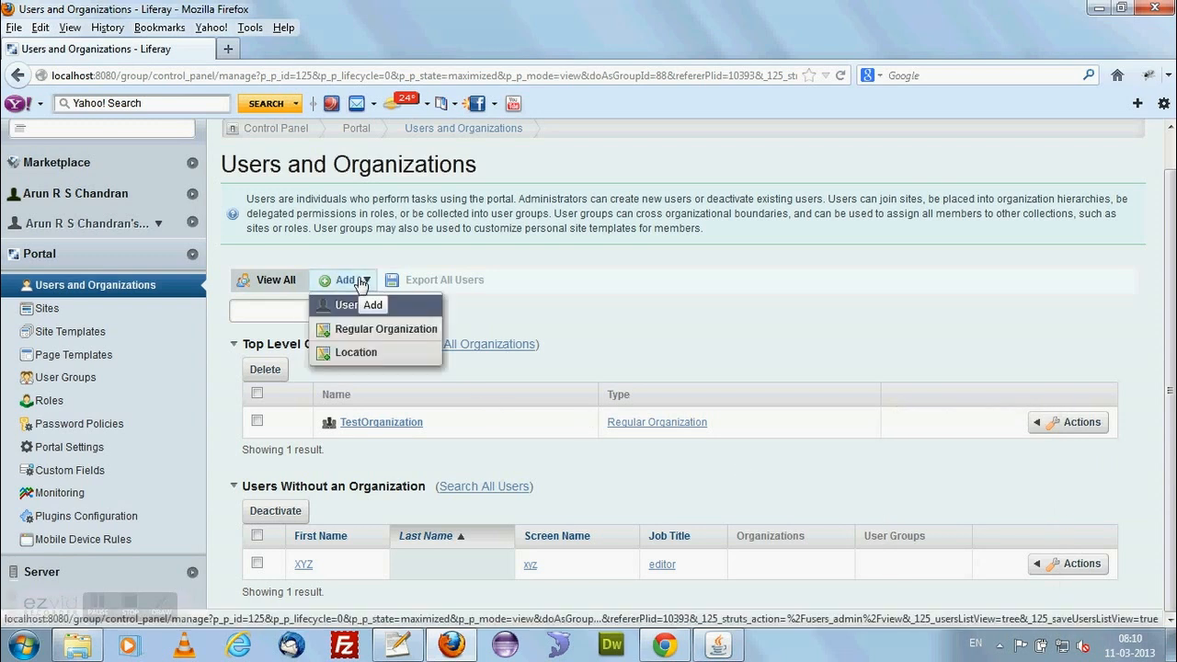
{"action": "left_click", "coordinate": [384, 359]}
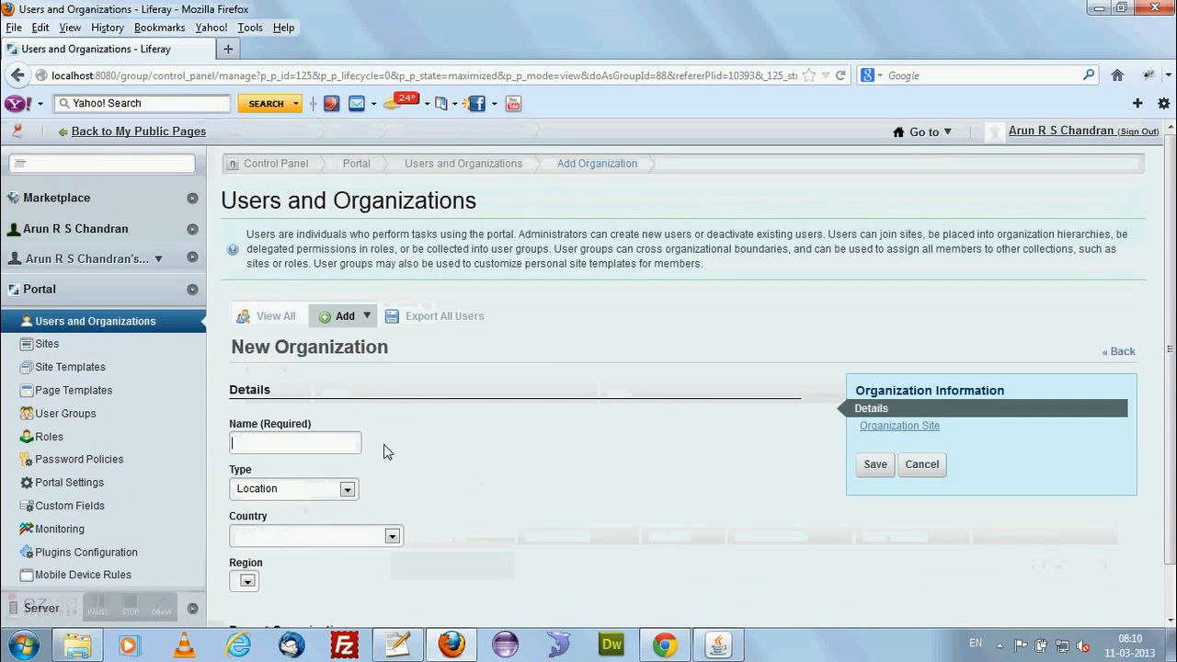
{"action": "left_click", "coordinate": [334, 447]}
{"action": "key", "text": "Down"}
{"action": "key", "text": "Return"}
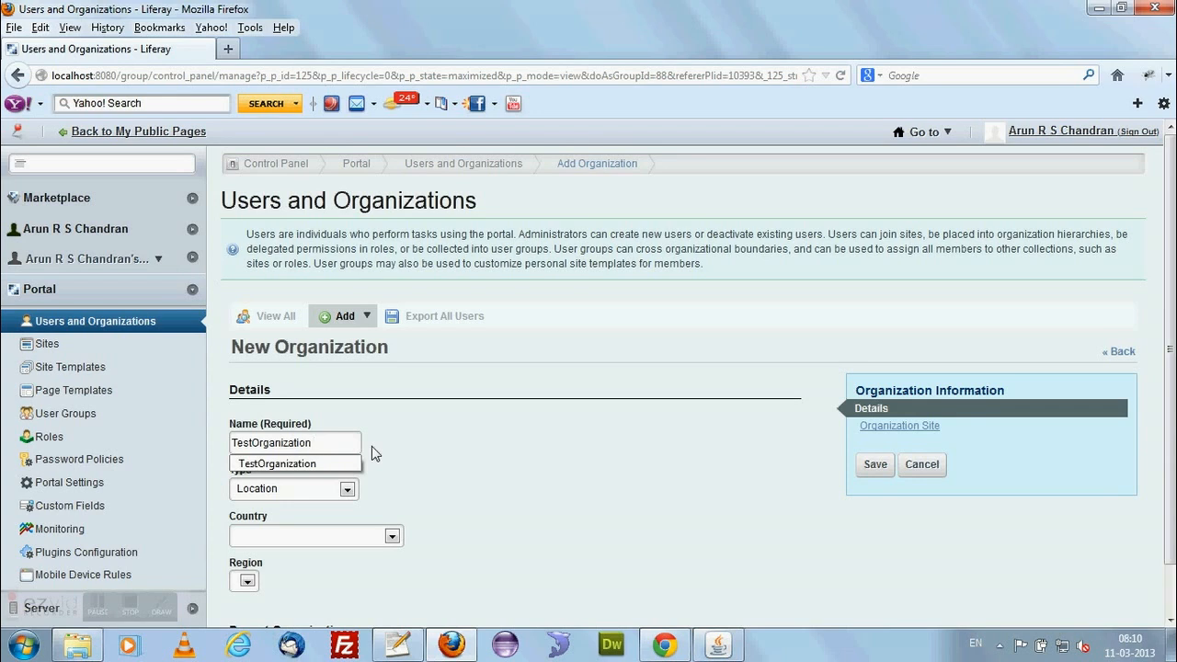
{"action": "type", "text": "C"}
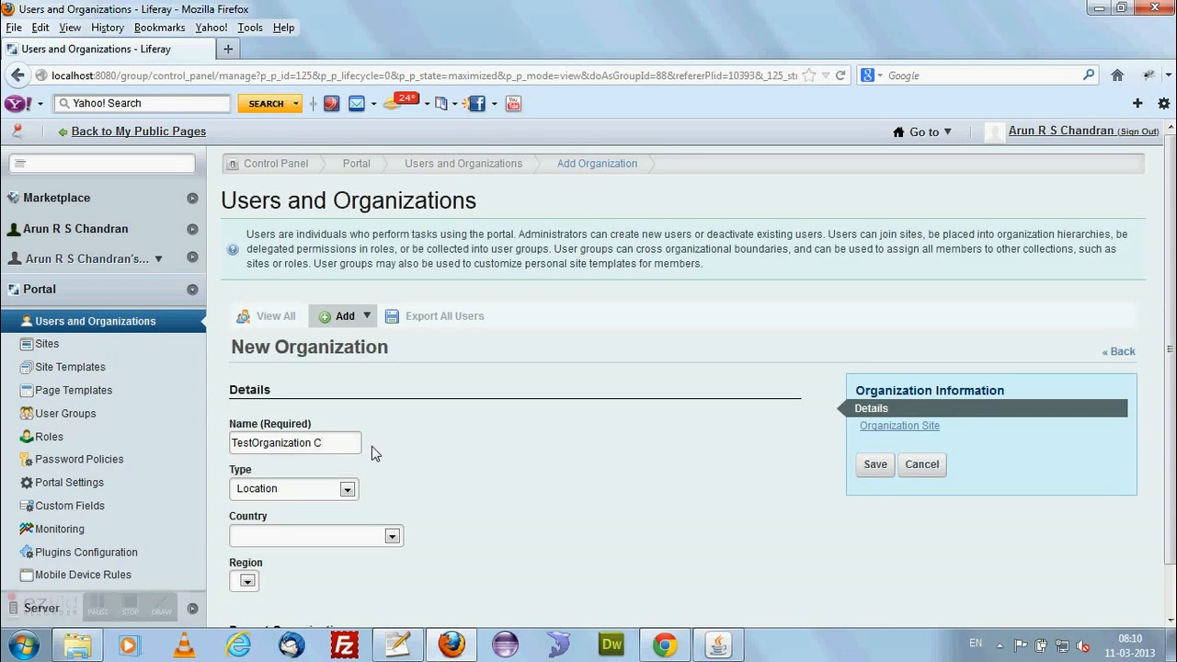
{"action": "type", "text": "anada"}
{"action": "left_click", "coordinate": [554, 508]}
Keep the organization type as Location and set its country to Canada and its region to British Columbia.
{"action": "scroll", "coordinate": [555, 507], "scroll_direction": "down", "scroll_amount": 1}
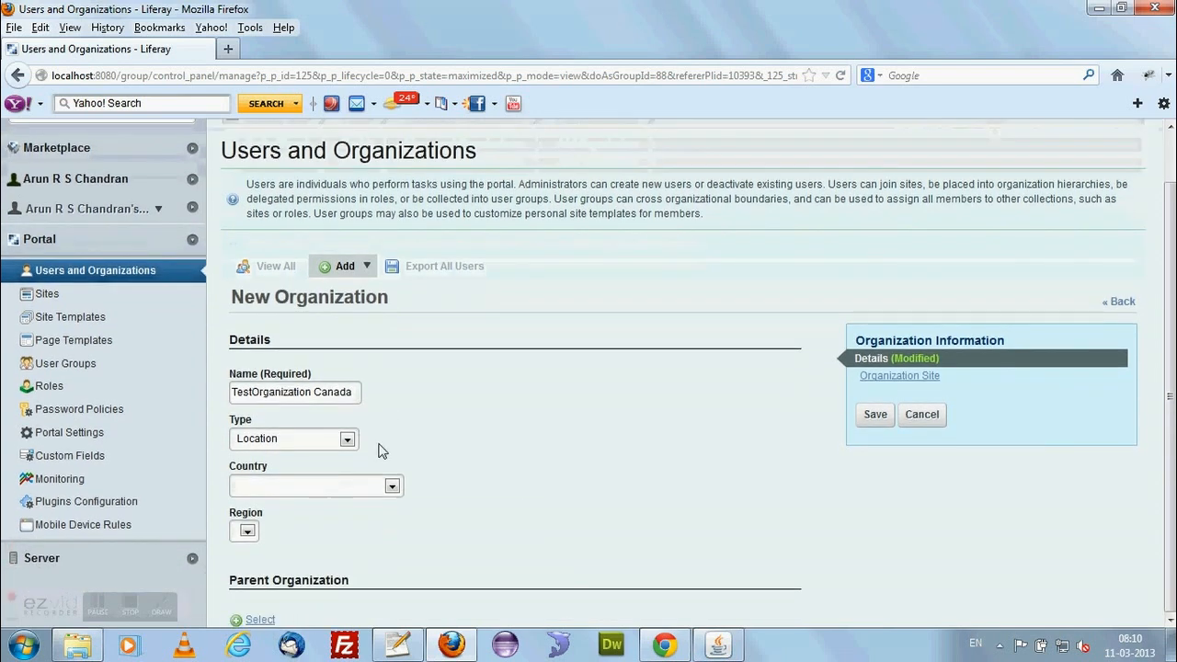
{"action": "left_click", "coordinate": [347, 440]}
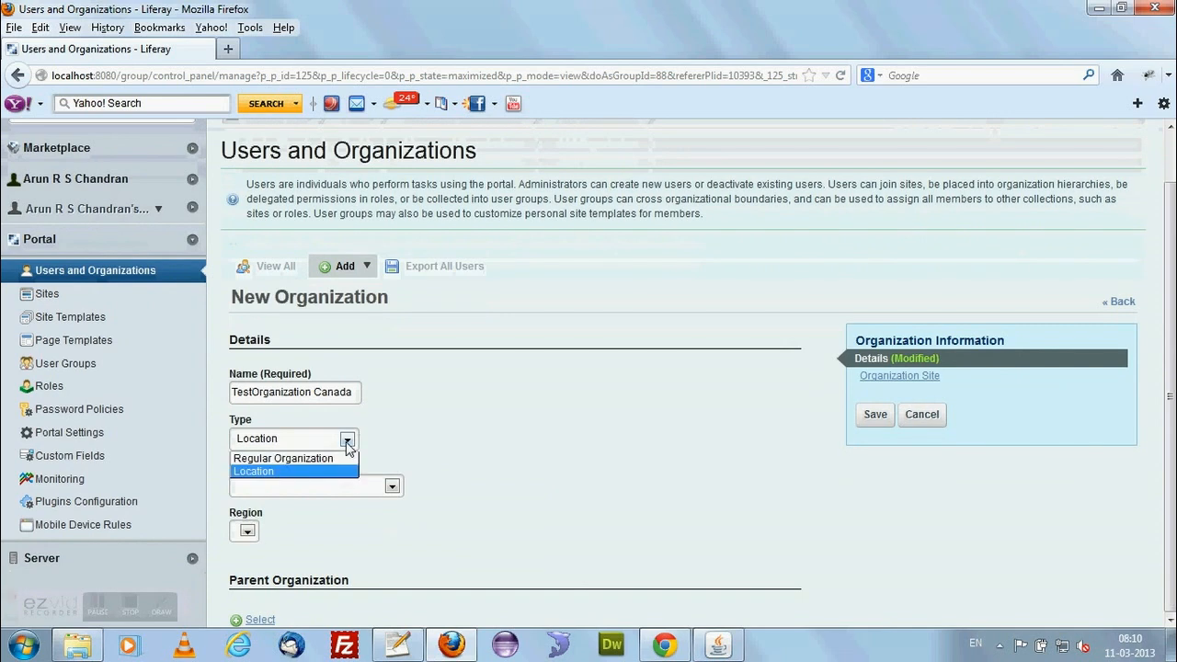
{"action": "left_click", "coordinate": [309, 471]}
{"action": "left_click", "coordinate": [391, 486]}
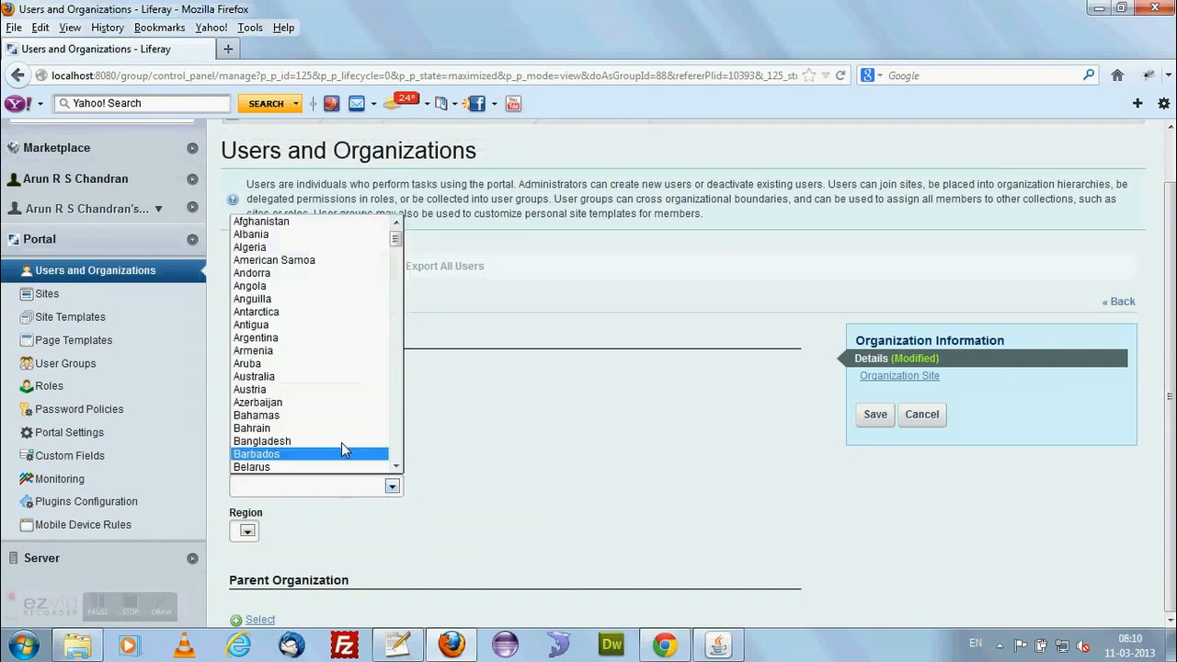
{"action": "type", "text": "can"}
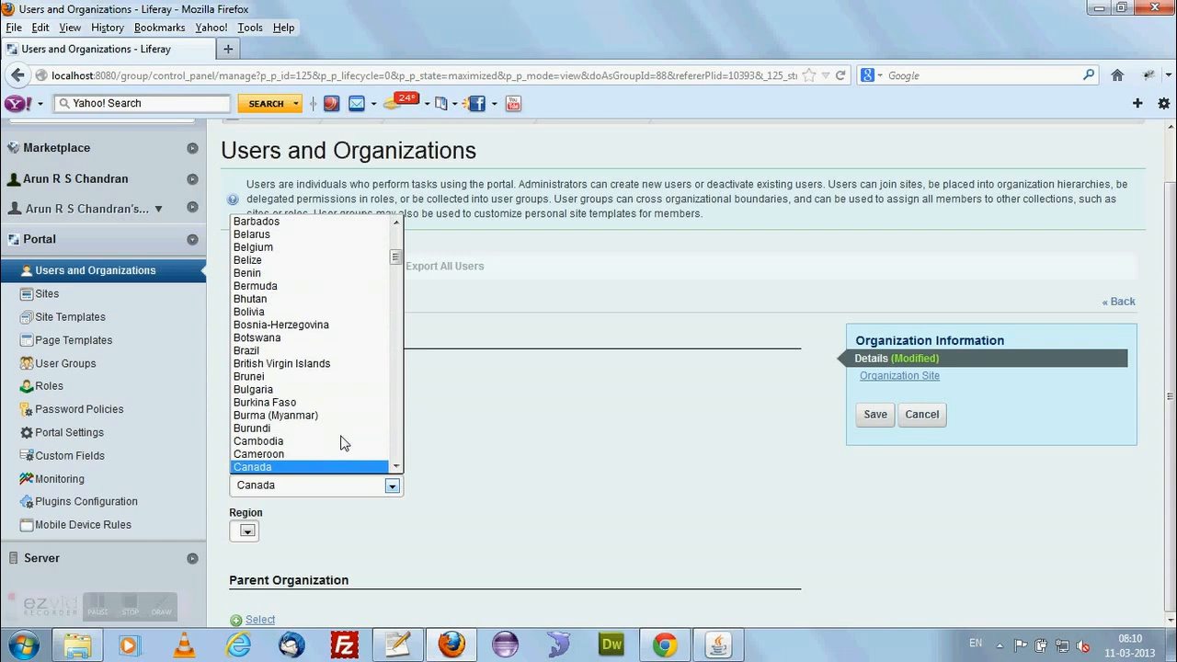
{"action": "left_click", "coordinate": [309, 467]}
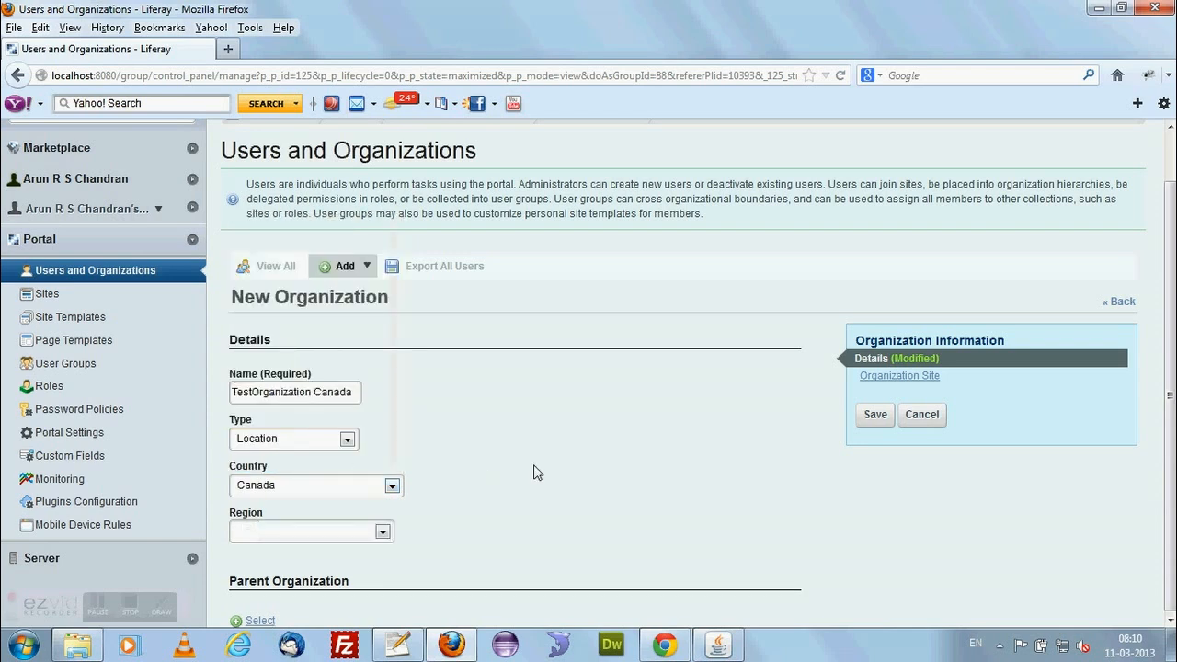
{"action": "left_click", "coordinate": [380, 533]}
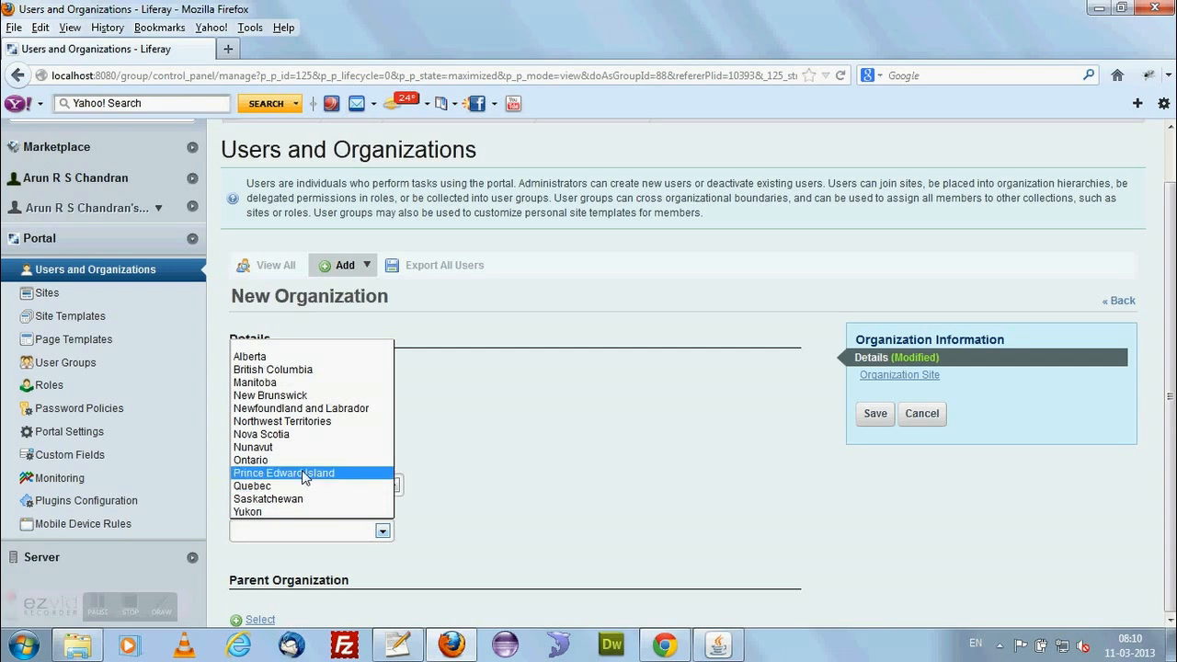
{"action": "left_click", "coordinate": [307, 371]}
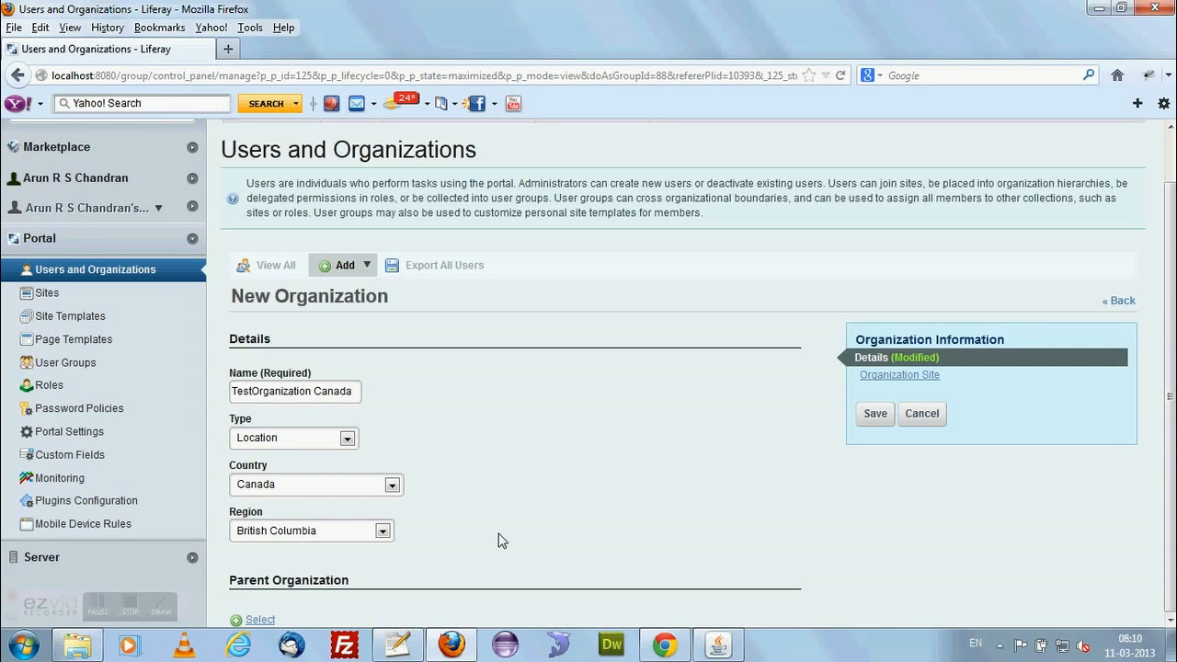
Assign TestOrganization as the parent organization of TestOrganization Canada and save the new location.
{"action": "left_click", "coordinate": [259, 620]}
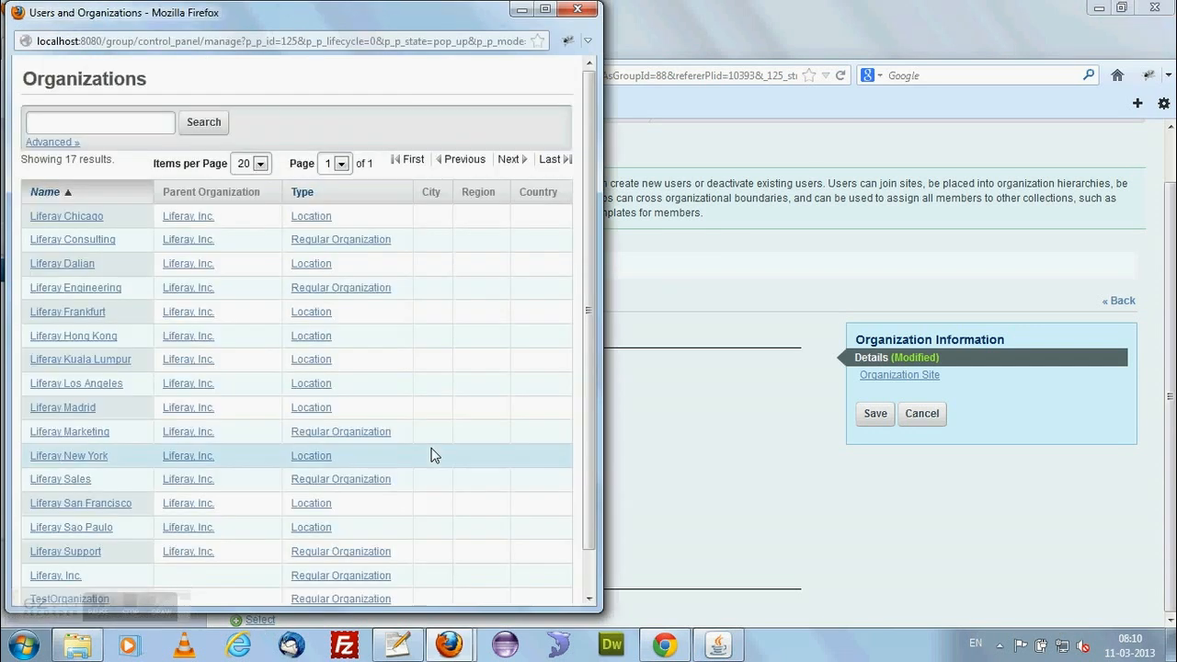
{"action": "scroll", "coordinate": [211, 415], "scroll_direction": "down", "scroll_amount": 1}
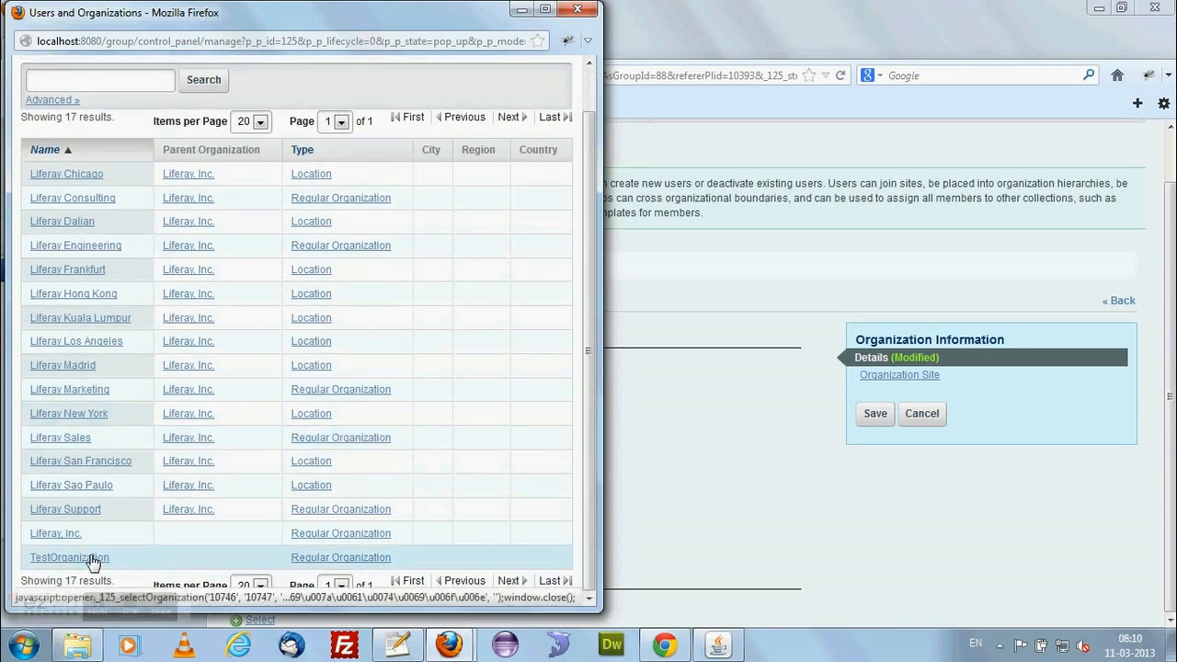
{"action": "left_click", "coordinate": [92, 558]}
{"action": "scroll", "coordinate": [570, 538], "scroll_direction": "down", "scroll_amount": 1}
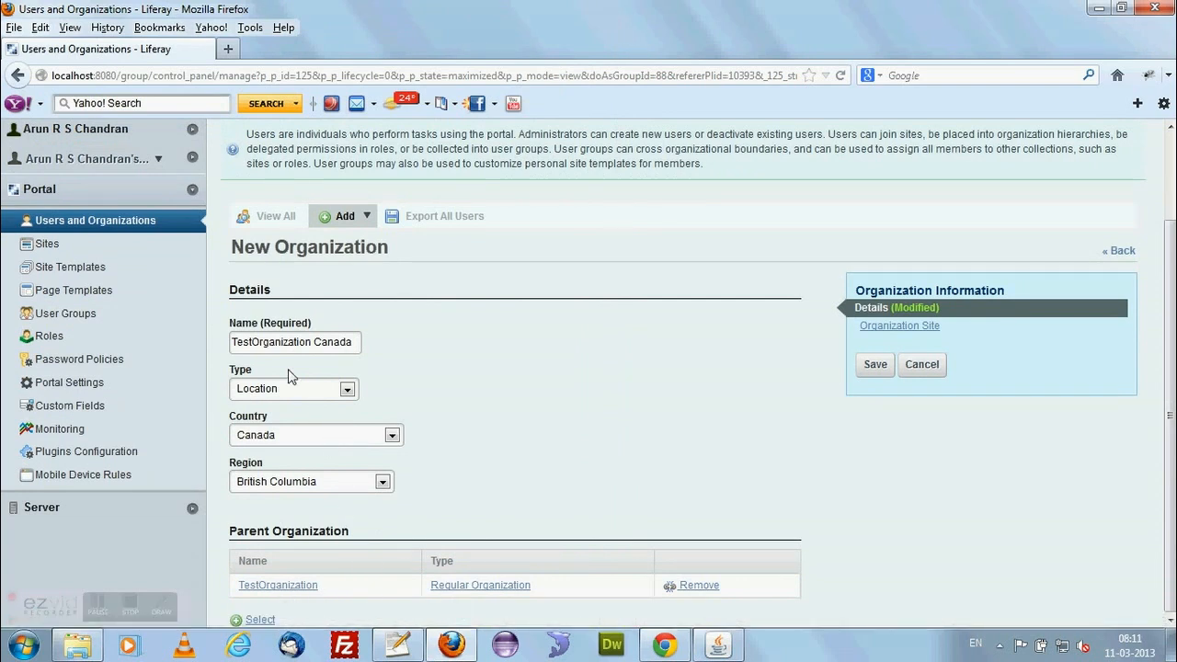
{"action": "left_click", "coordinate": [877, 367]}
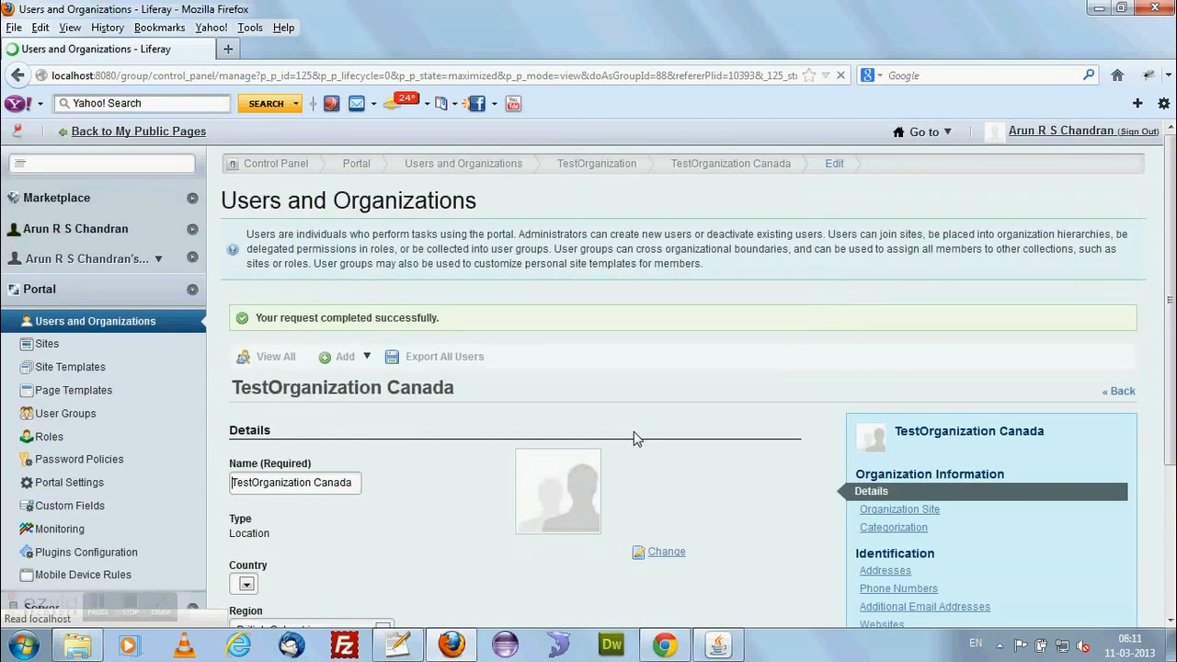
Create a site for TestOrganization Canada with the Community Site template for its public pages, and save the organization.
{"action": "scroll", "coordinate": [632, 438], "scroll_direction": "down", "scroll_amount": 3}
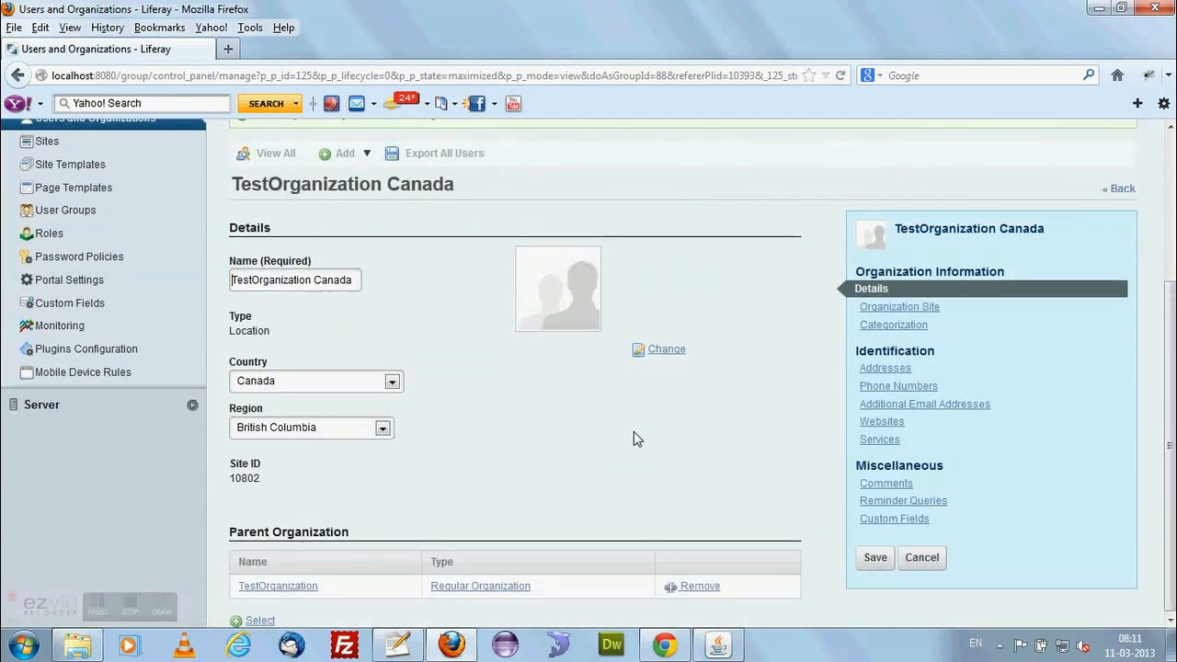
{"action": "scroll", "coordinate": [637, 439], "scroll_direction": "up", "scroll_amount": 3}
{"action": "left_click", "coordinate": [922, 504]}
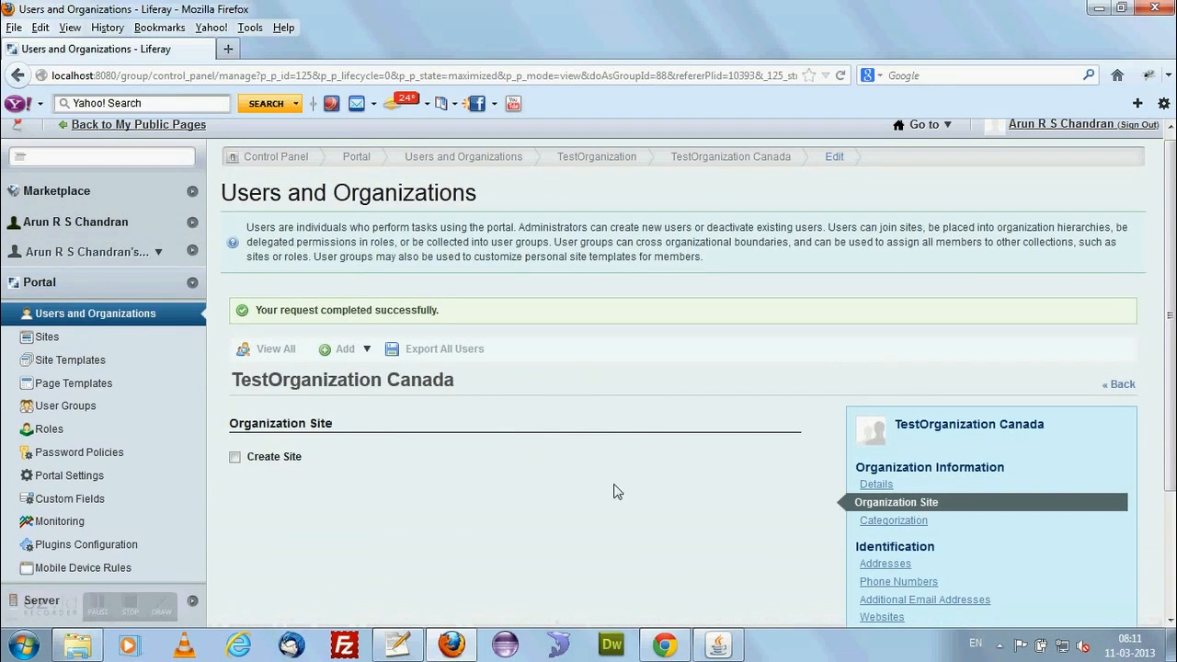
{"action": "left_click", "coordinate": [234, 457]}
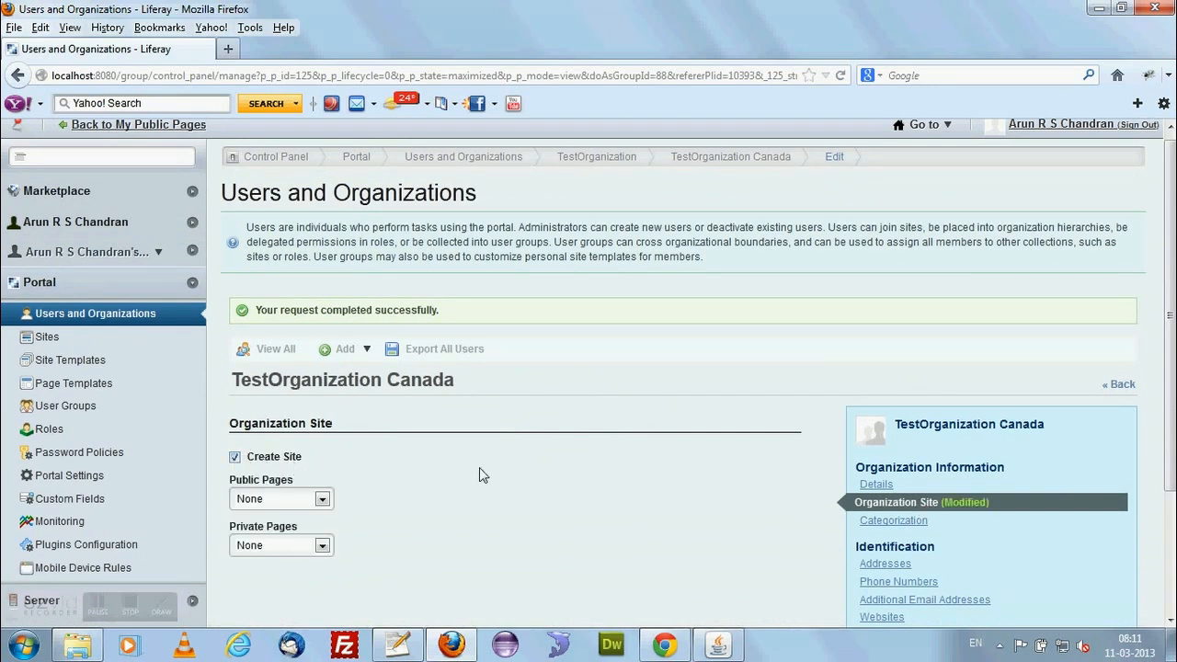
{"action": "scroll", "coordinate": [411, 484], "scroll_direction": "down", "scroll_amount": 3}
{"action": "left_click", "coordinate": [303, 342]}
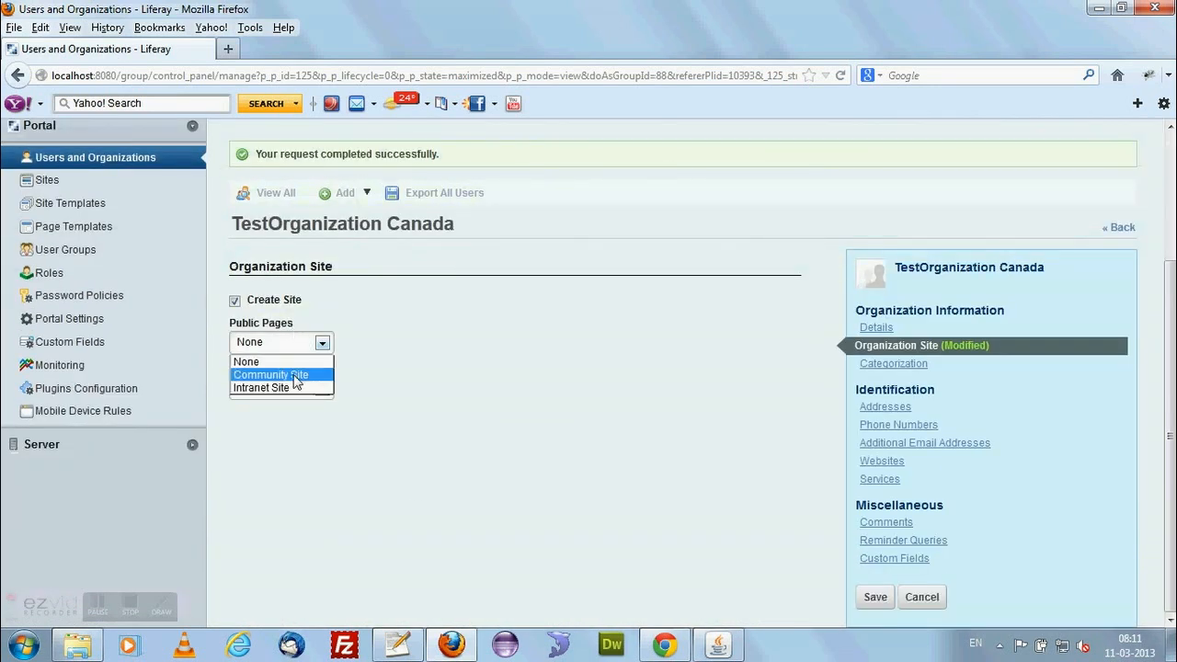
{"action": "left_click", "coordinate": [296, 375]}
{"action": "left_click", "coordinate": [874, 598]}
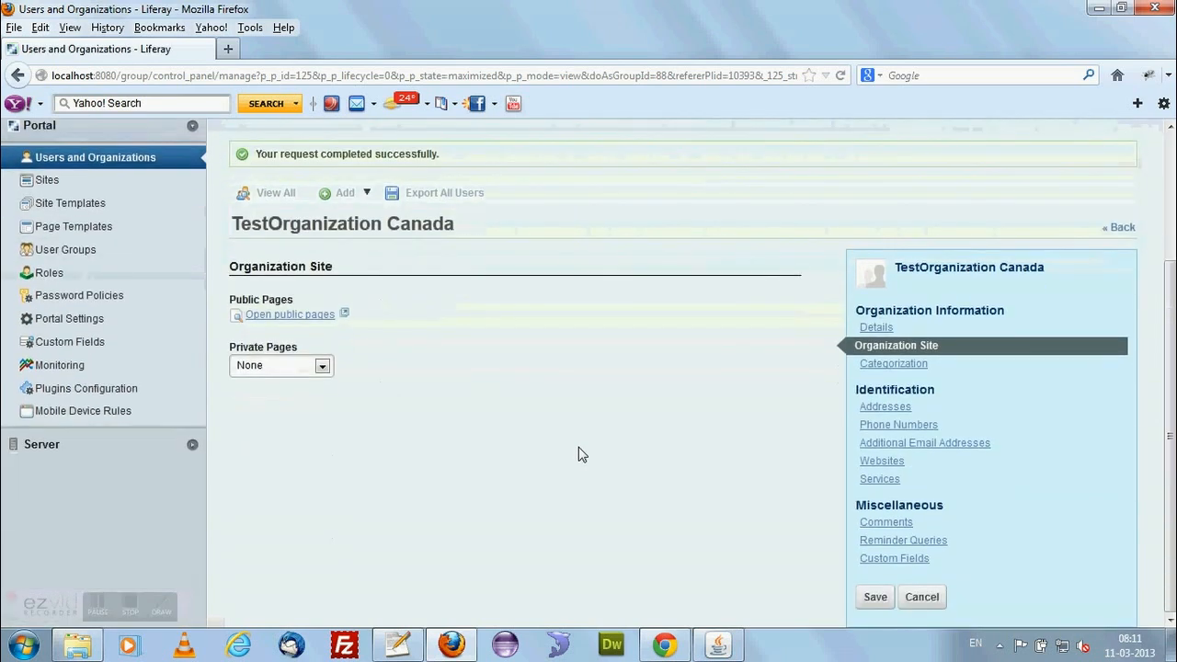
View the public pages of the TestOrganization Canada site, and close them again.
{"action": "left_click", "coordinate": [317, 317]}
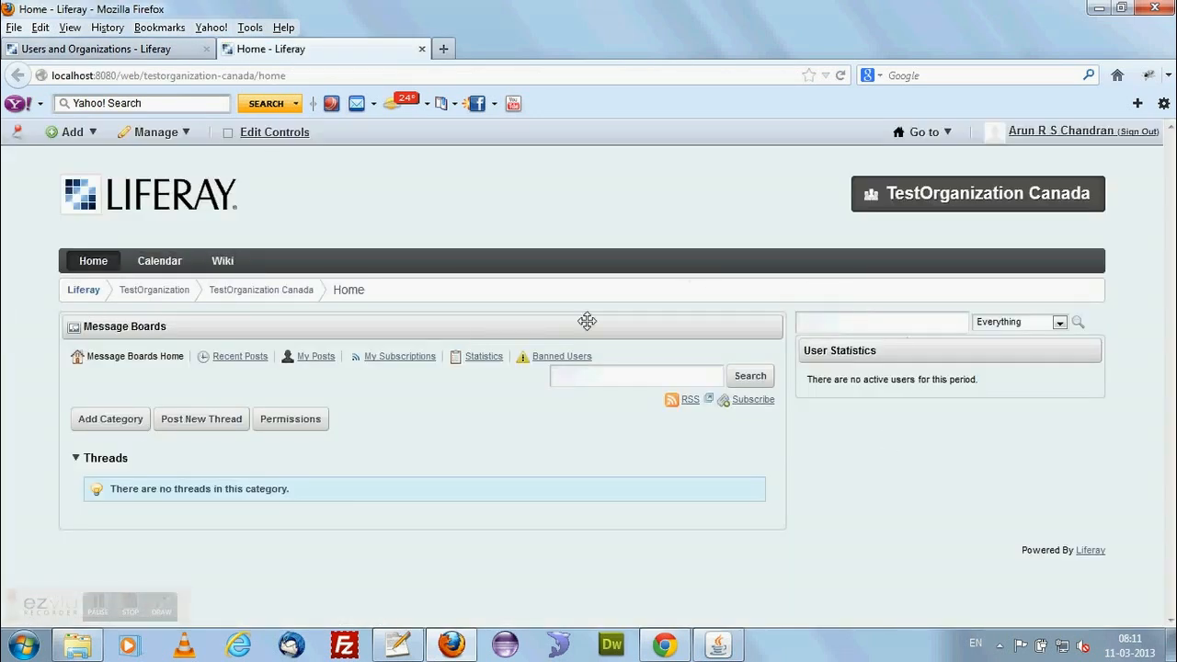
{"action": "left_click", "coordinate": [110, 420]}
{"action": "left_click", "coordinate": [422, 49]}
{"action": "scroll", "coordinate": [644, 416], "scroll_direction": "up", "scroll_amount": 3}
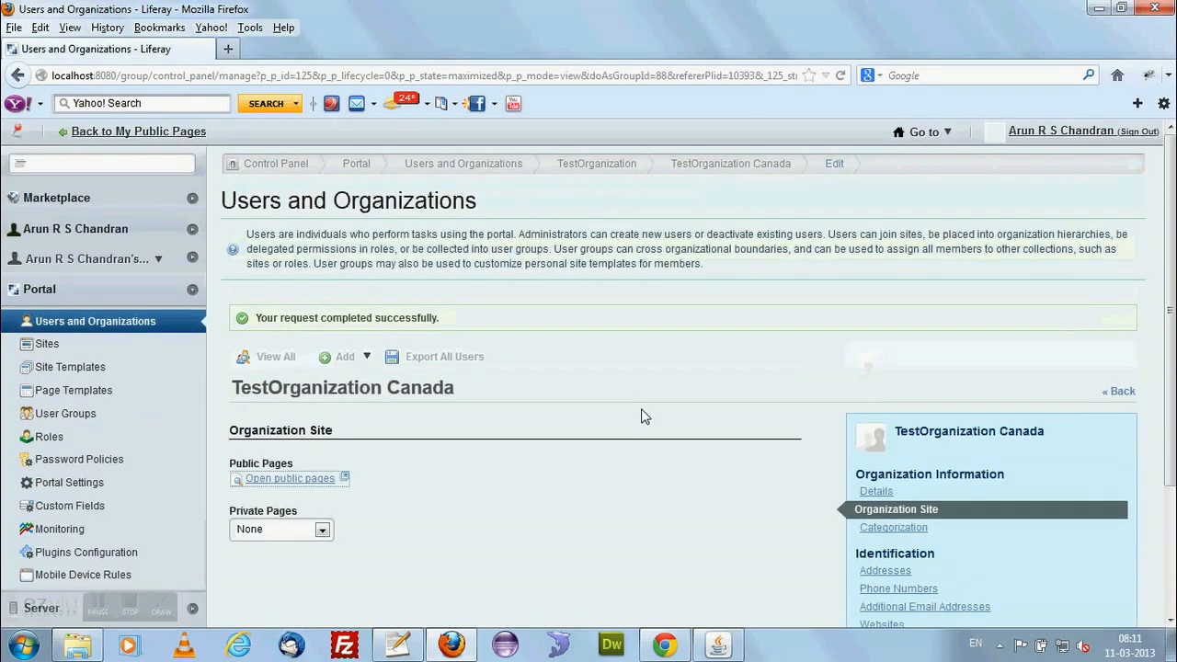
Return to the full list of users and organizations and review TestOrganization's suborganization and the actions available for it.
{"action": "left_click", "coordinate": [274, 363]}
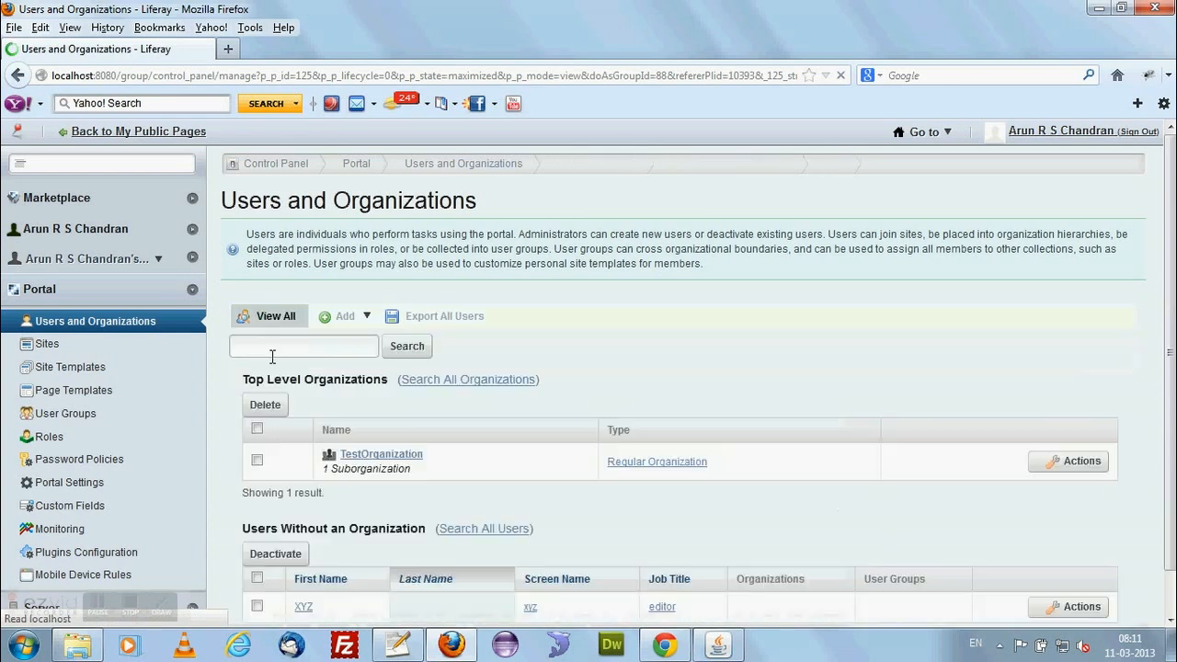
{"action": "scroll", "coordinate": [565, 471], "scroll_direction": "down", "scroll_amount": 1}
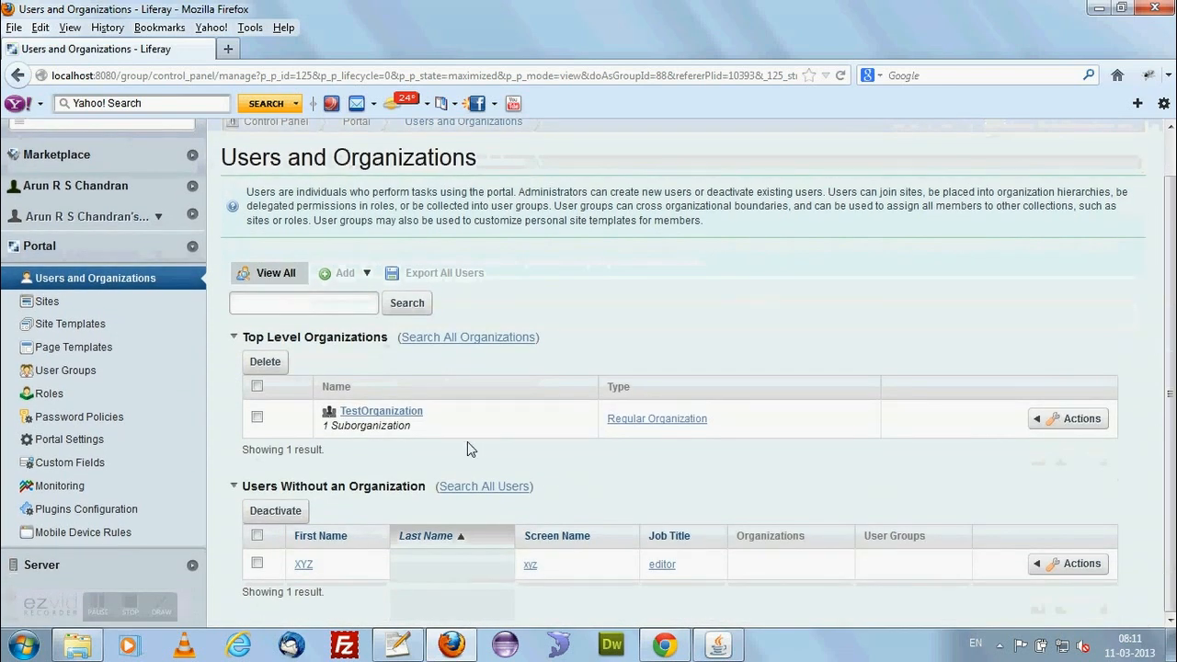
{"action": "left_click", "coordinate": [390, 414]}
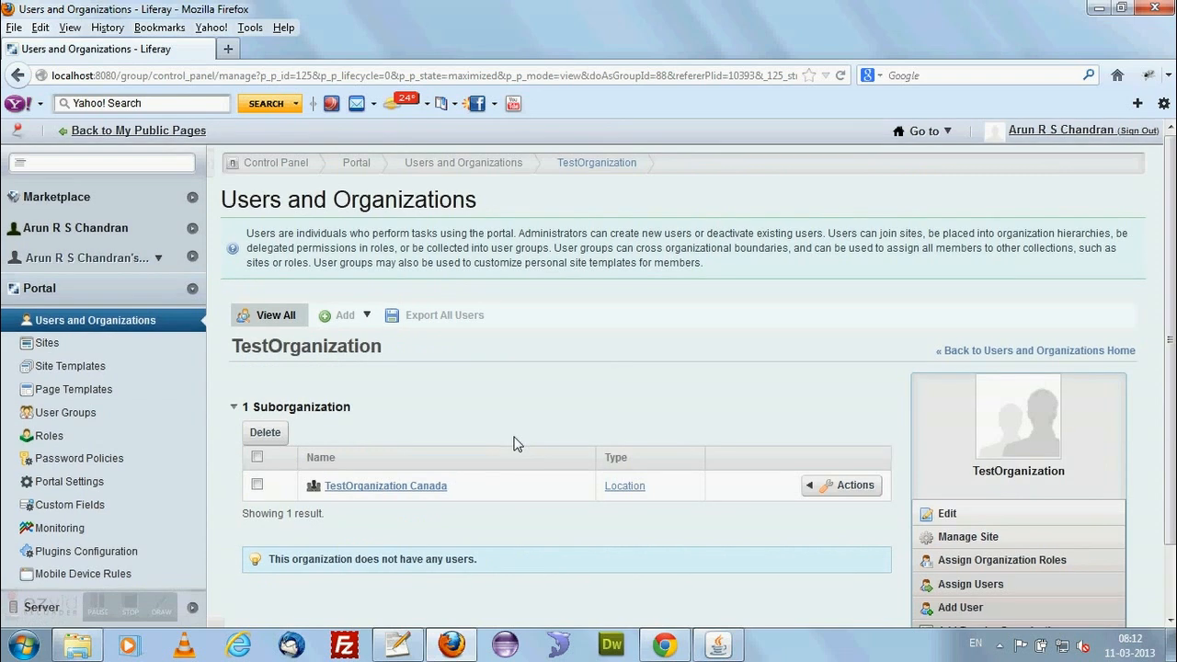
{"action": "scroll", "coordinate": [516, 444], "scroll_direction": "down", "scroll_amount": 2}
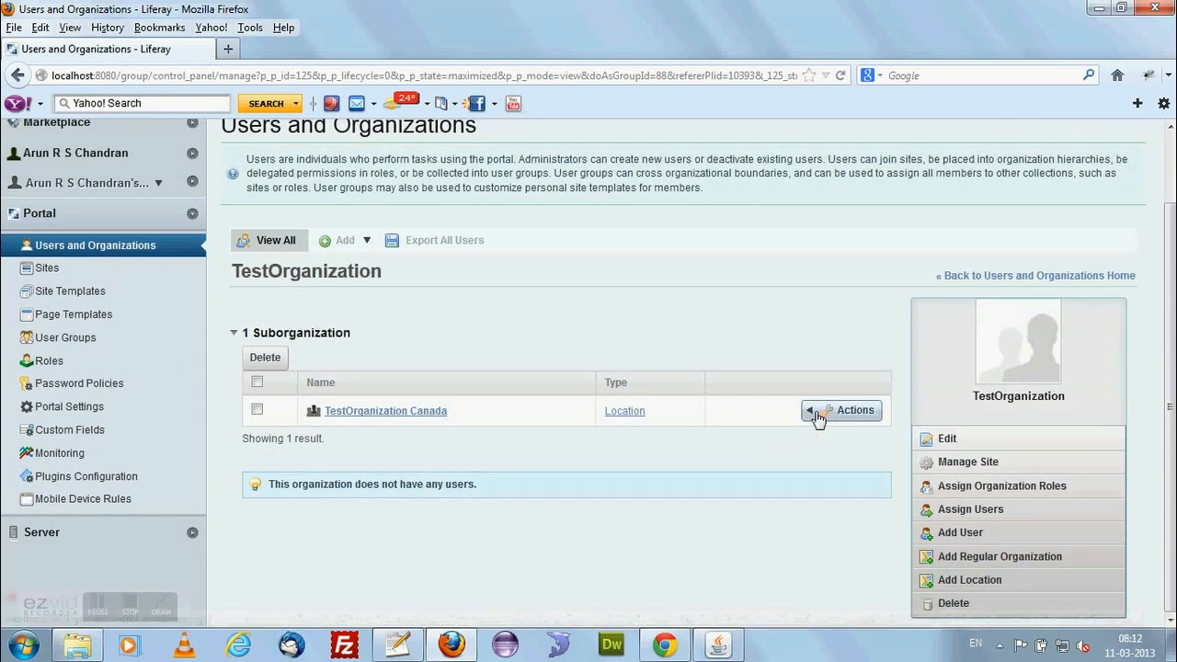
{"action": "left_click", "coordinate": [821, 412]}
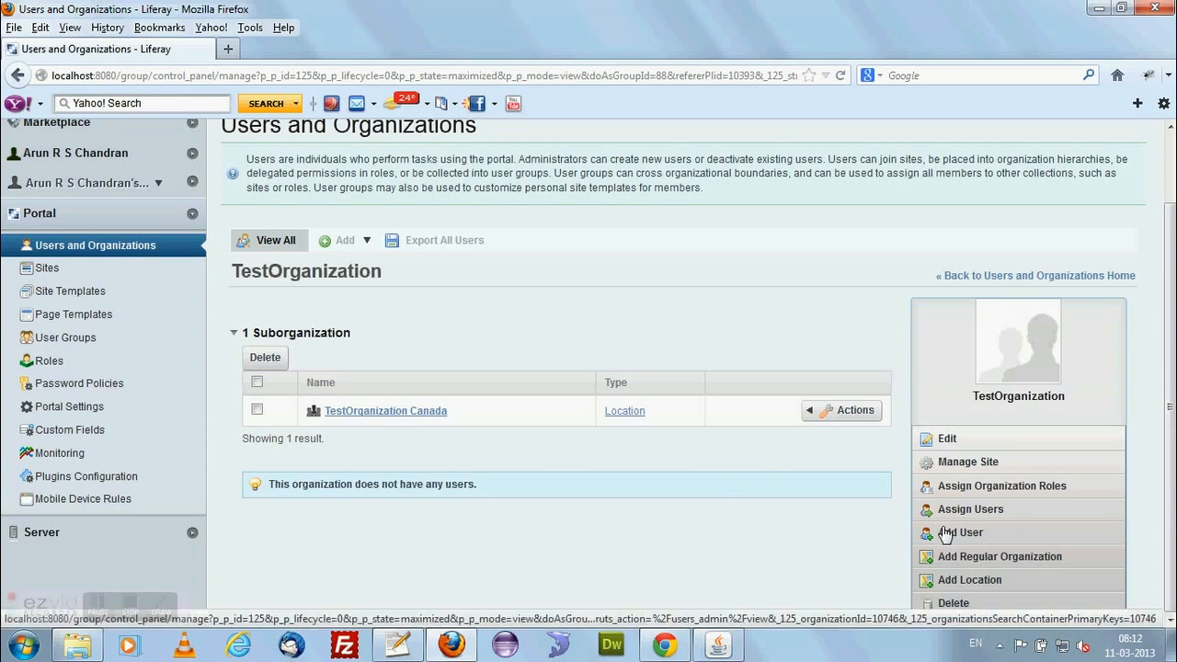
Examine the form for adding a new user from TestOrganization, and return to the full list without saving.
{"action": "left_click", "coordinate": [945, 536]}
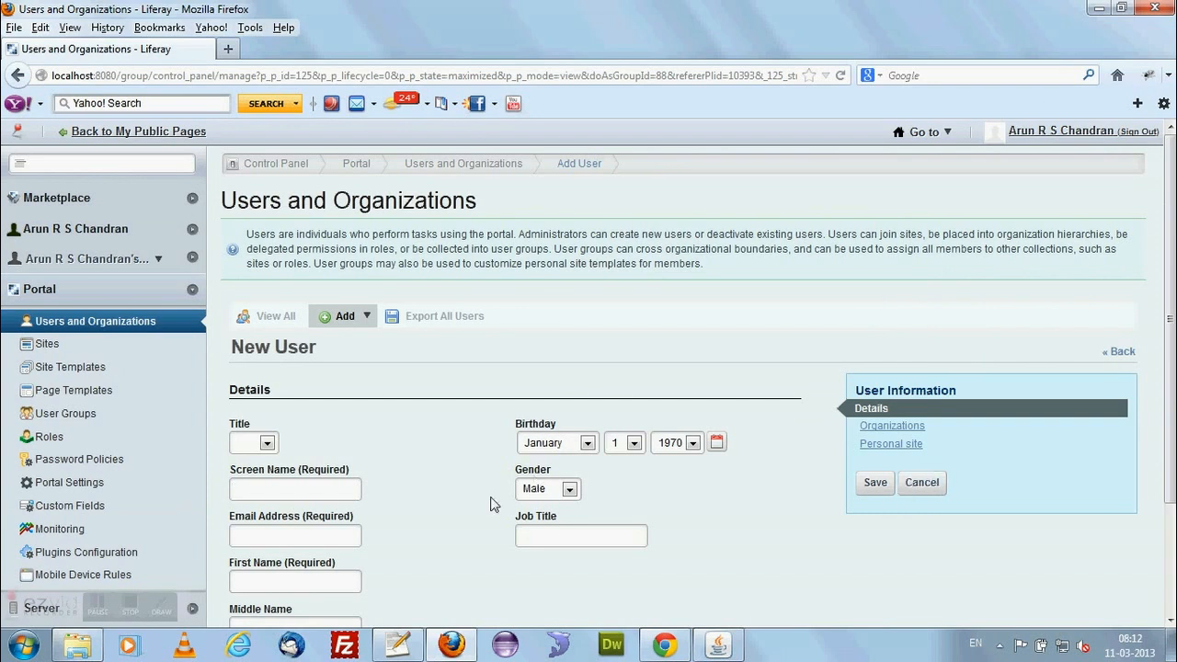
{"action": "scroll", "coordinate": [501, 457], "scroll_direction": "down", "scroll_amount": 3}
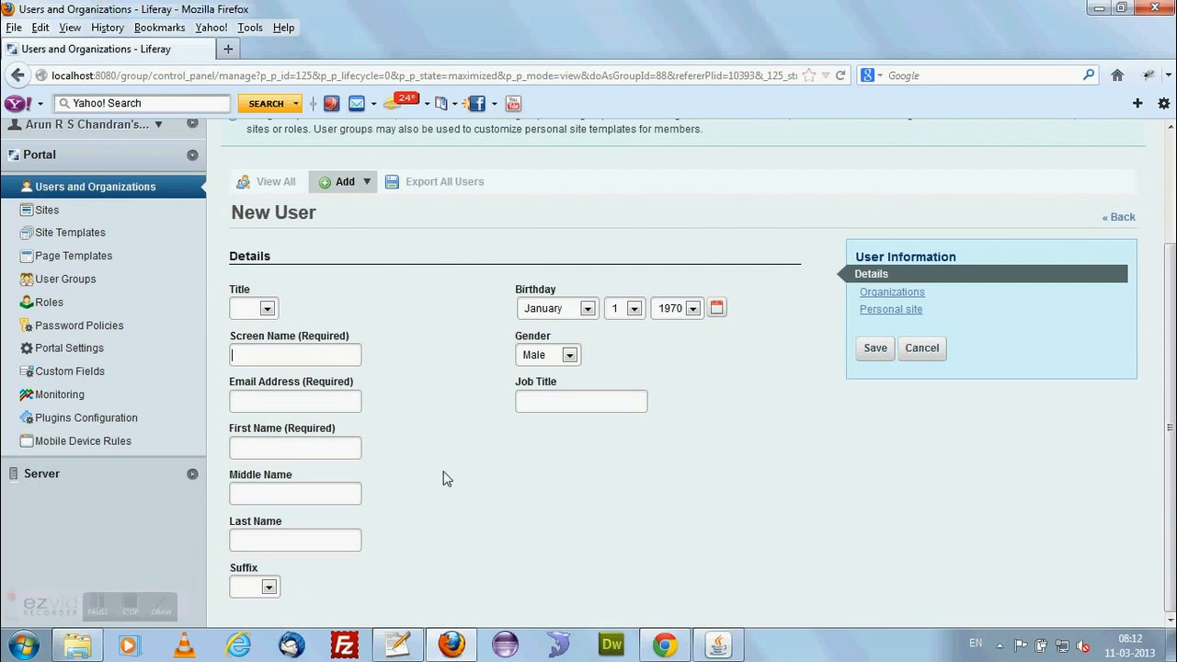
{"action": "scroll", "coordinate": [442, 478], "scroll_direction": "up", "scroll_amount": 3}
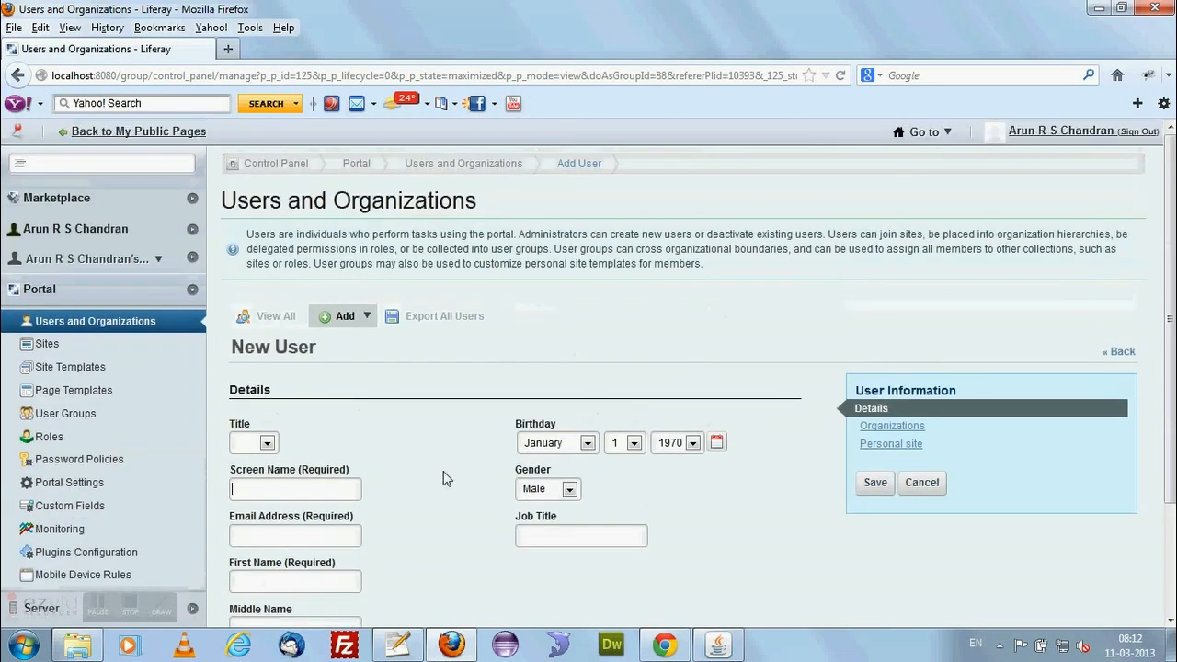
{"action": "left_click", "coordinate": [271, 319]}
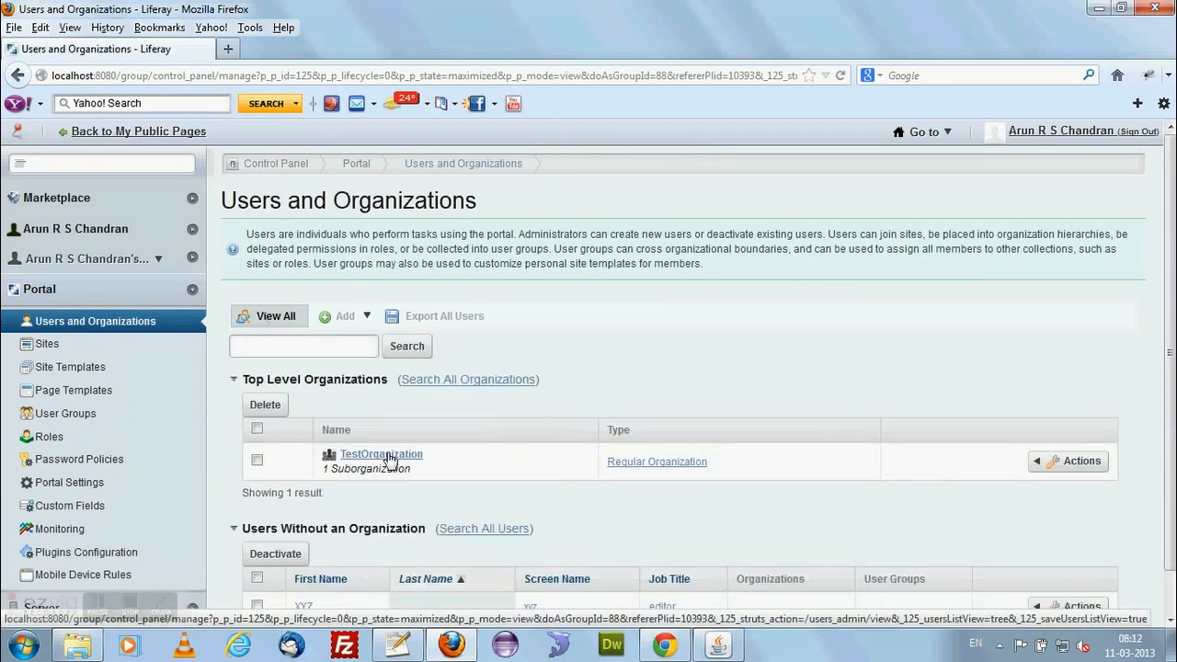
Open the organization memberships of the existing user listed without an organization.
{"action": "scroll", "coordinate": [390, 462], "scroll_direction": "down", "scroll_amount": 1}
{"action": "left_click", "coordinate": [304, 566]}
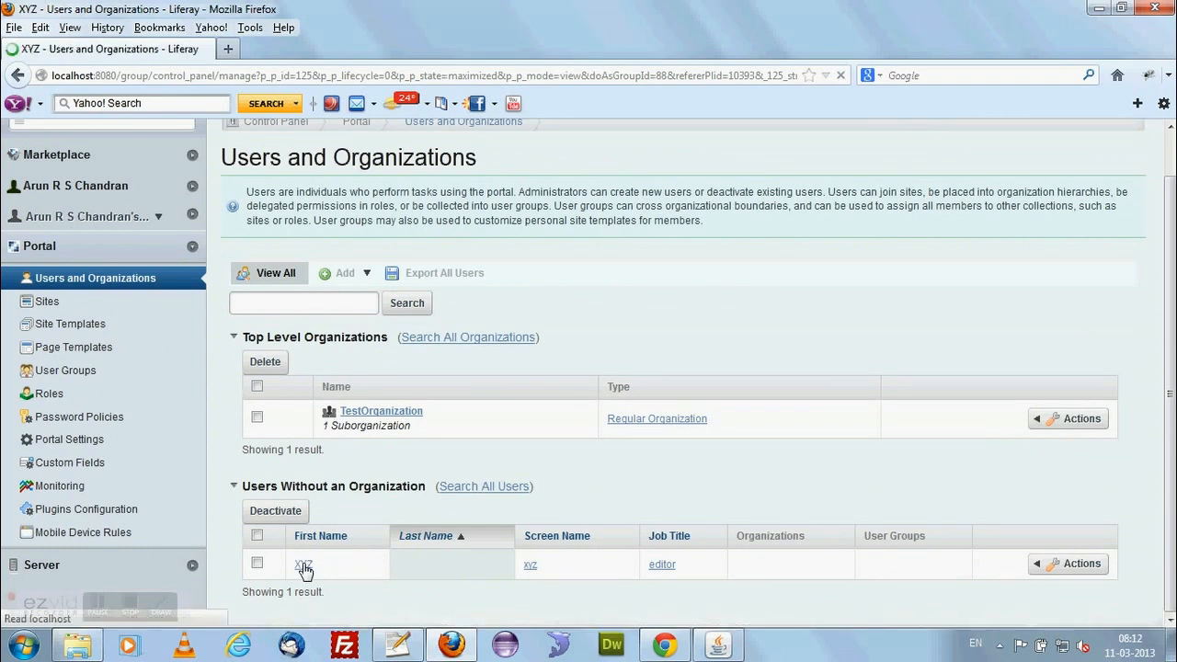
{"action": "scroll", "coordinate": [832, 468], "scroll_direction": "down", "scroll_amount": 1}
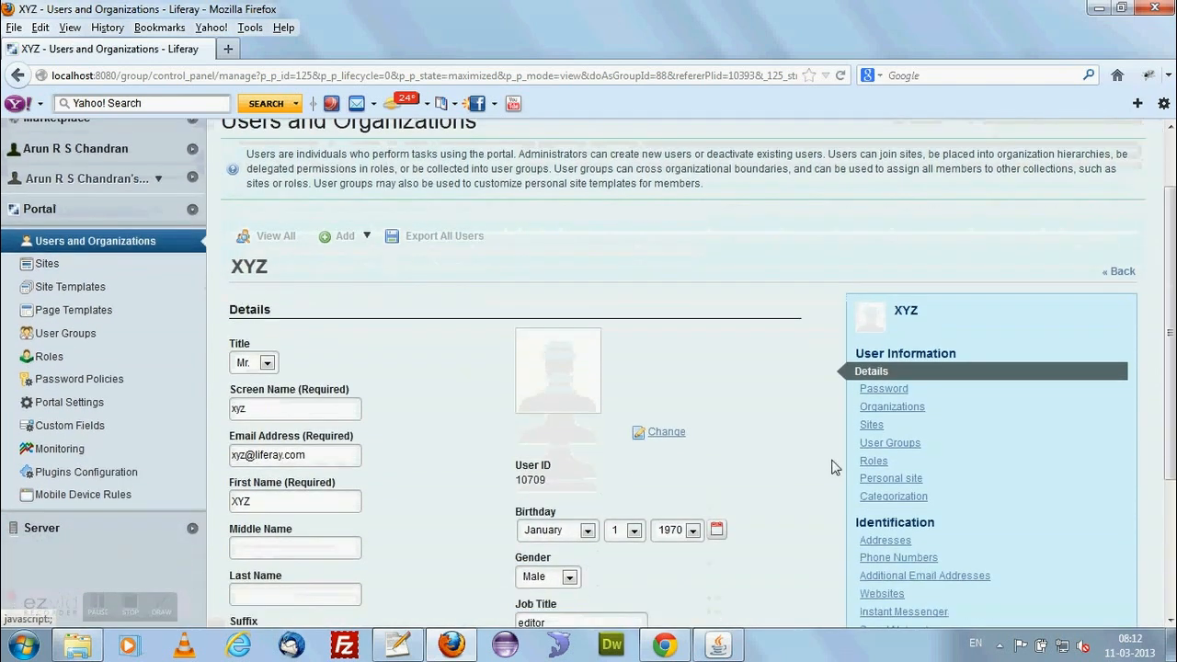
{"action": "left_click", "coordinate": [885, 390]}
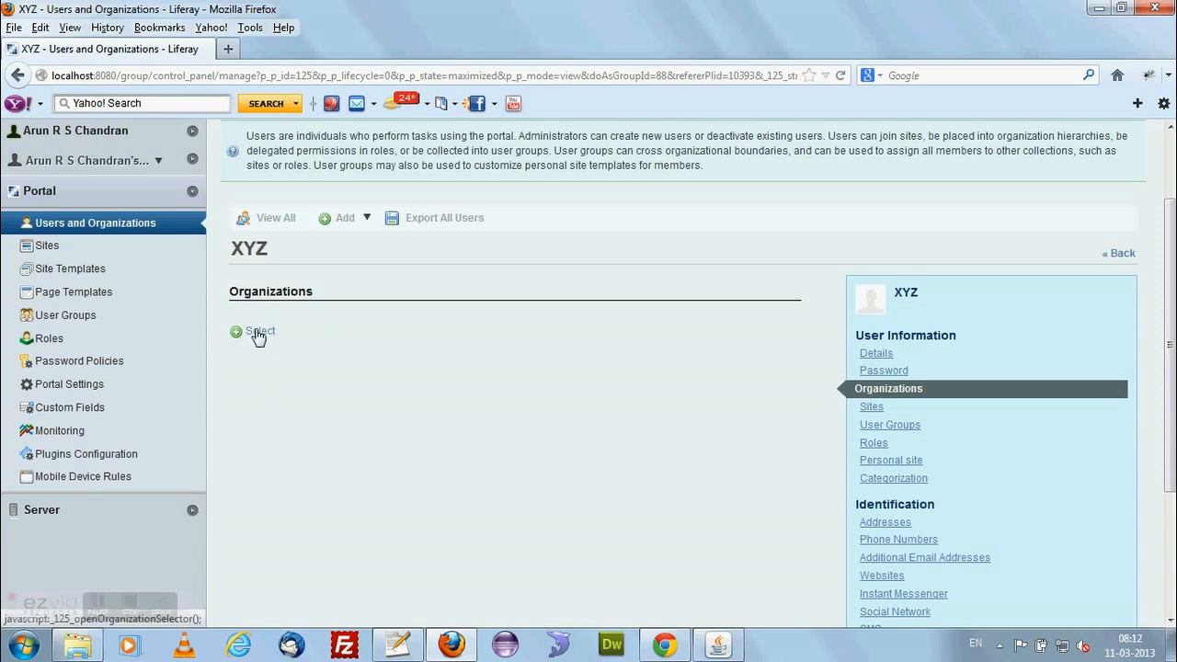
Add the user to TestOrganization and save the membership.
{"action": "left_click", "coordinate": [258, 333]}
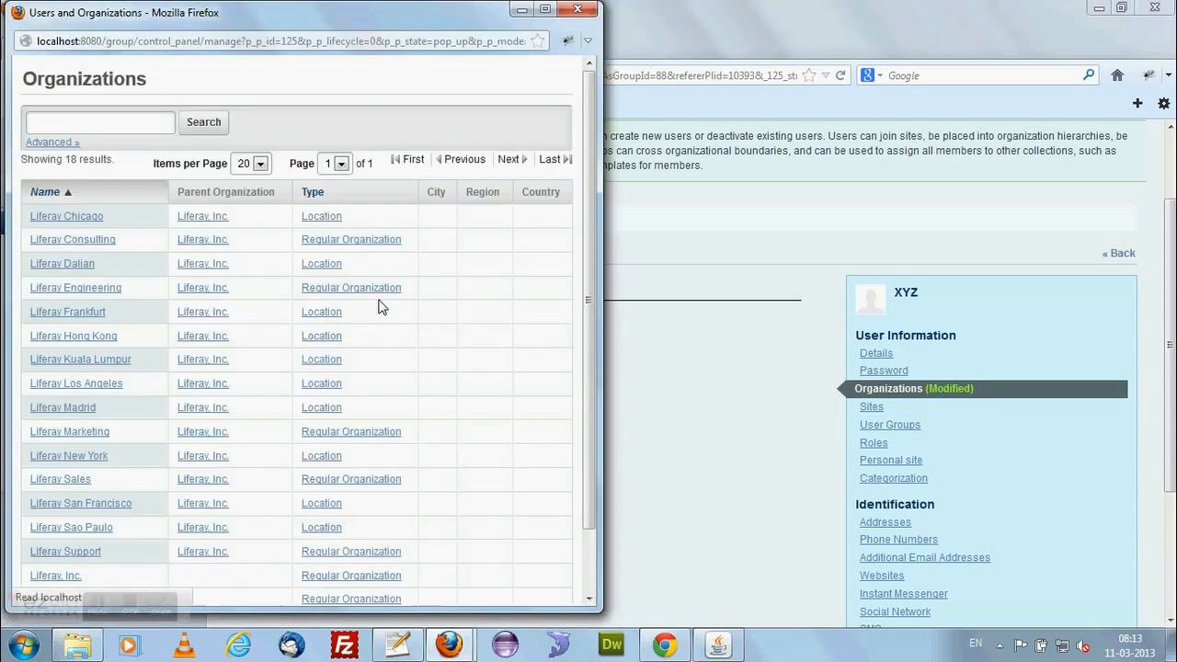
{"action": "scroll", "coordinate": [163, 395], "scroll_direction": "down", "scroll_amount": 2}
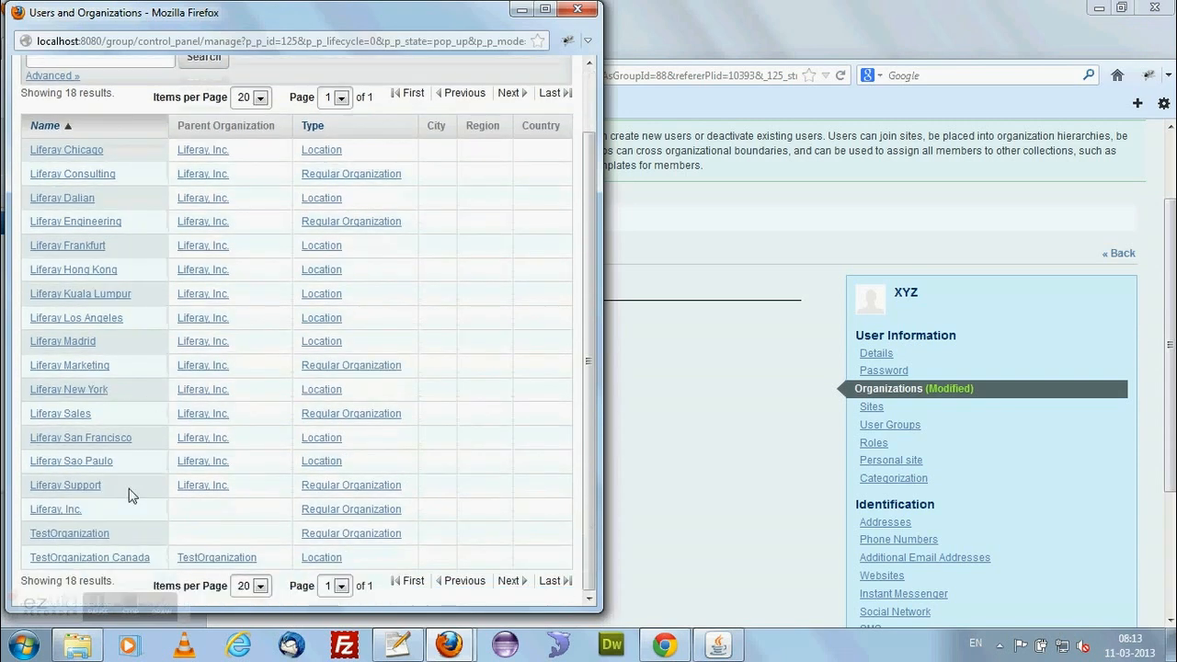
{"action": "left_click", "coordinate": [74, 534]}
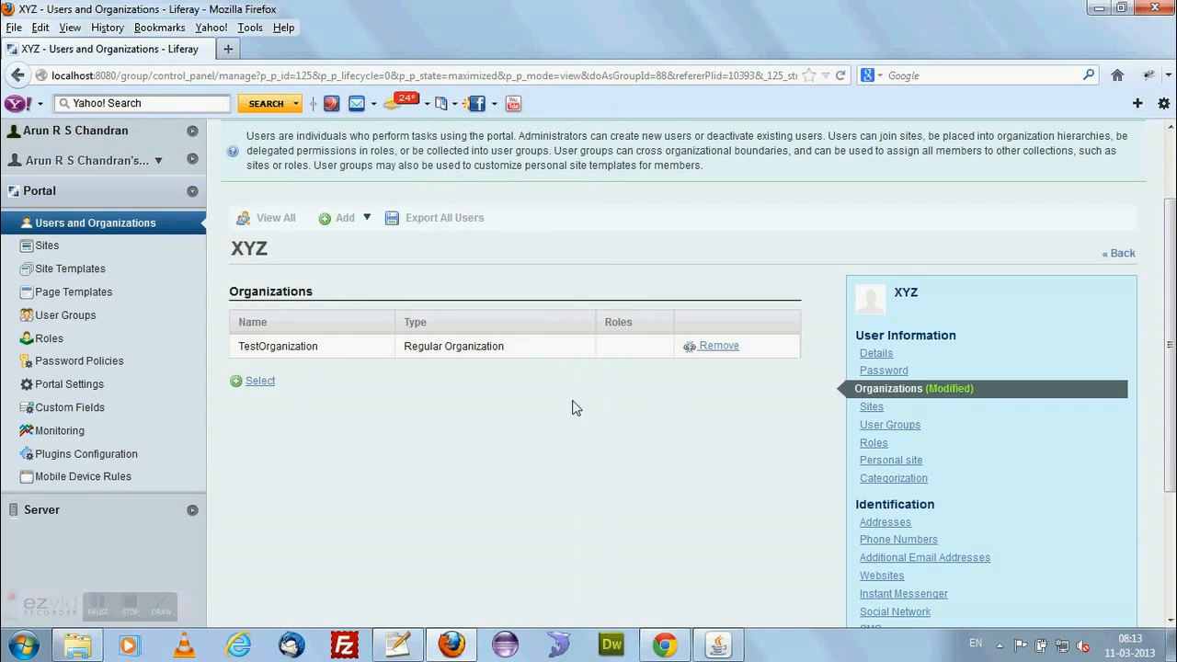
{"action": "scroll", "coordinate": [432, 398], "scroll_direction": "down", "scroll_amount": 3}
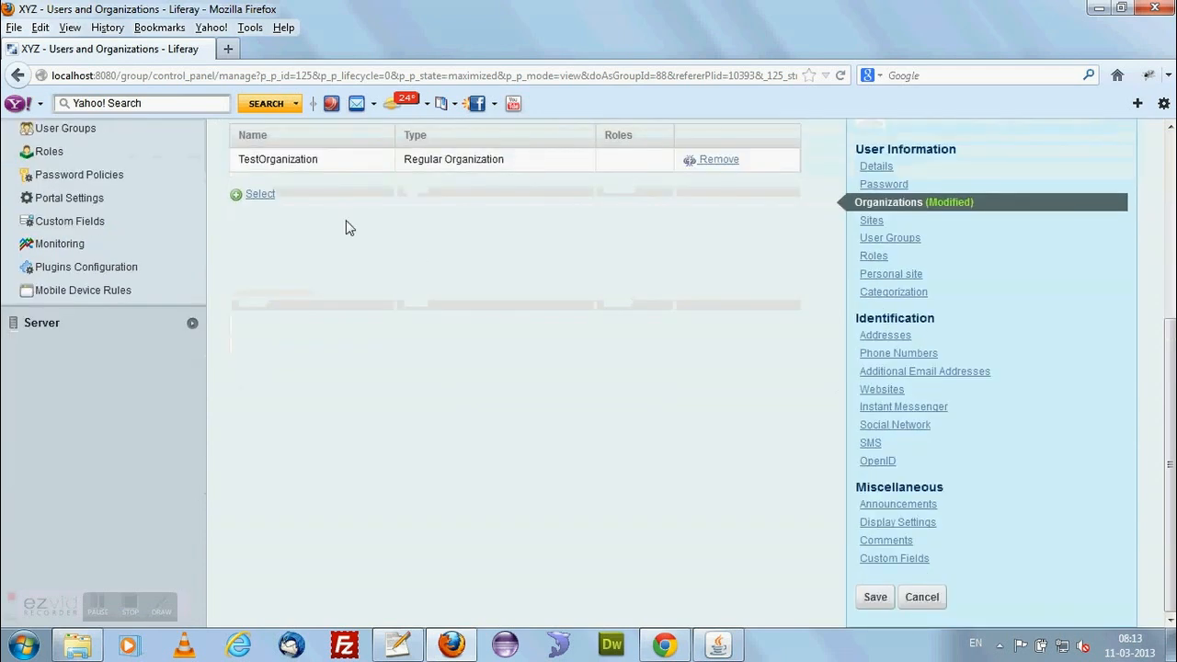
{"action": "scroll", "coordinate": [346, 228], "scroll_direction": "up", "scroll_amount": 2}
{"action": "scroll", "coordinate": [412, 346], "scroll_direction": "down", "scroll_amount": 2}
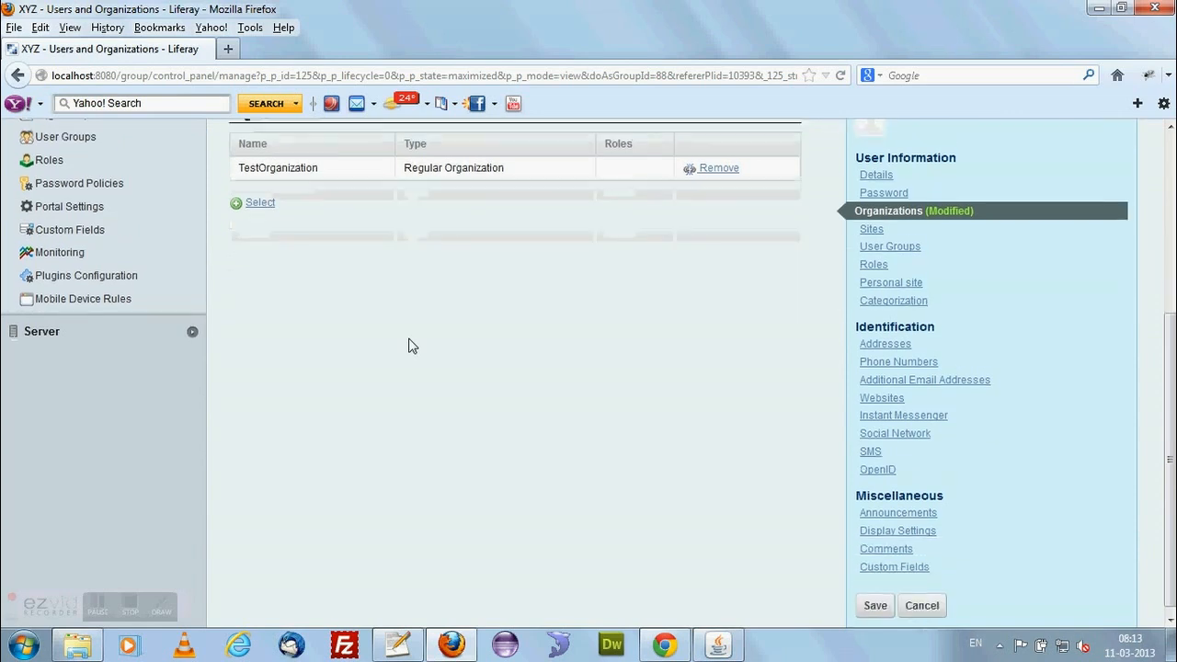
{"action": "left_click", "coordinate": [866, 600]}
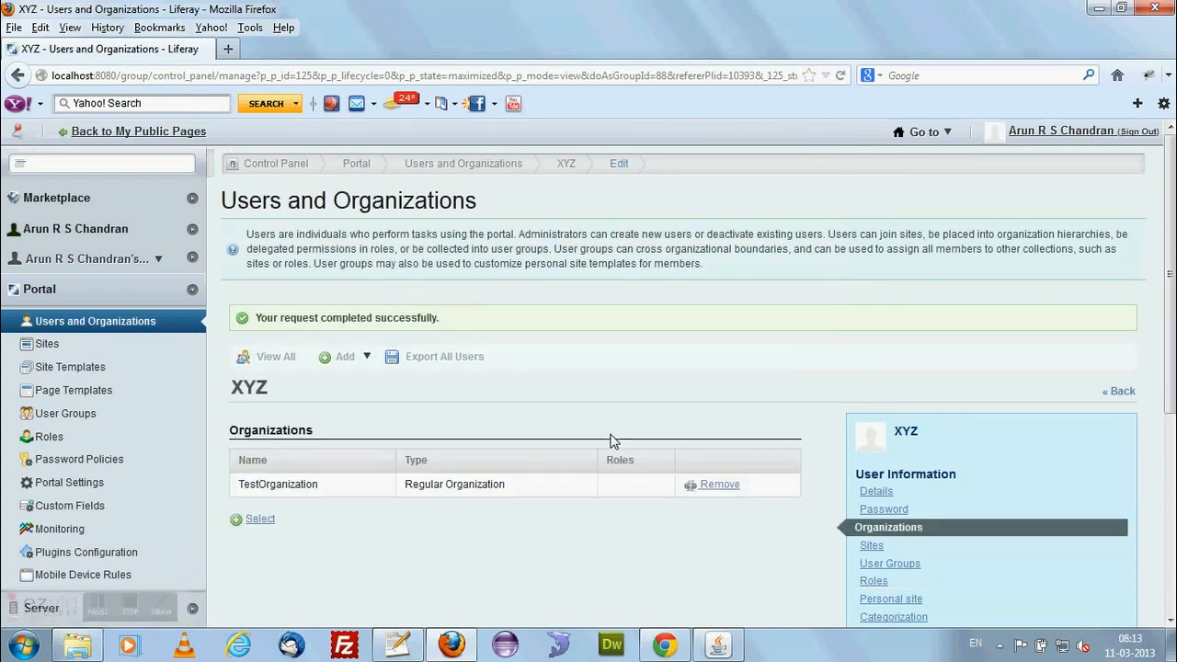
Switch to Chrome, reload the signed-in user's private page and visit the TestOrganization site from there.
{"action": "left_click", "coordinate": [665, 646]}
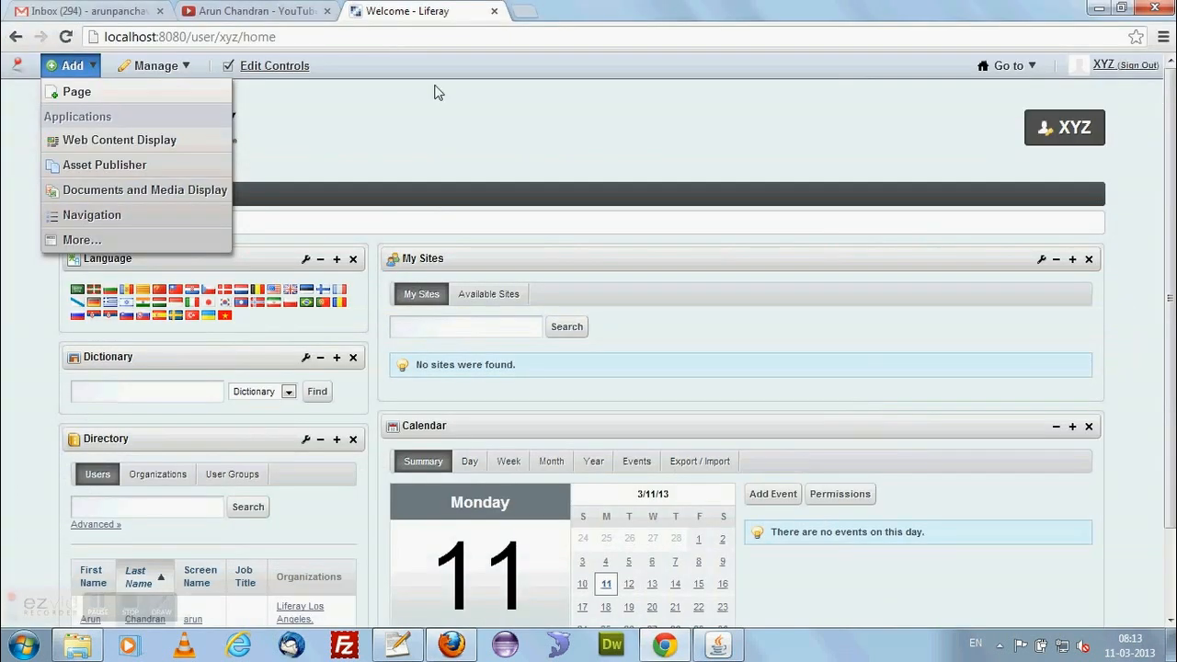
{"action": "left_click", "coordinate": [65, 37]}
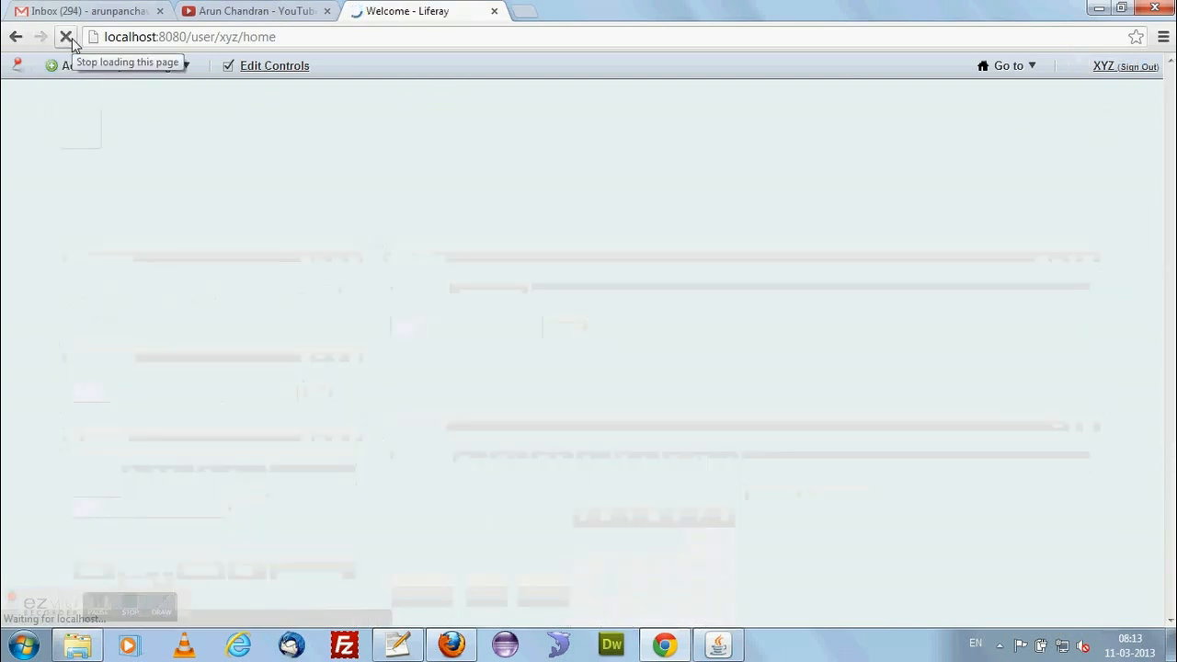
{"action": "scroll", "coordinate": [570, 161], "scroll_direction": "down", "scroll_amount": 2}
{"action": "scroll", "coordinate": [736, 339], "scroll_direction": "up", "scroll_amount": 2}
{"action": "mouse_move", "coordinate": [1029, 74]}
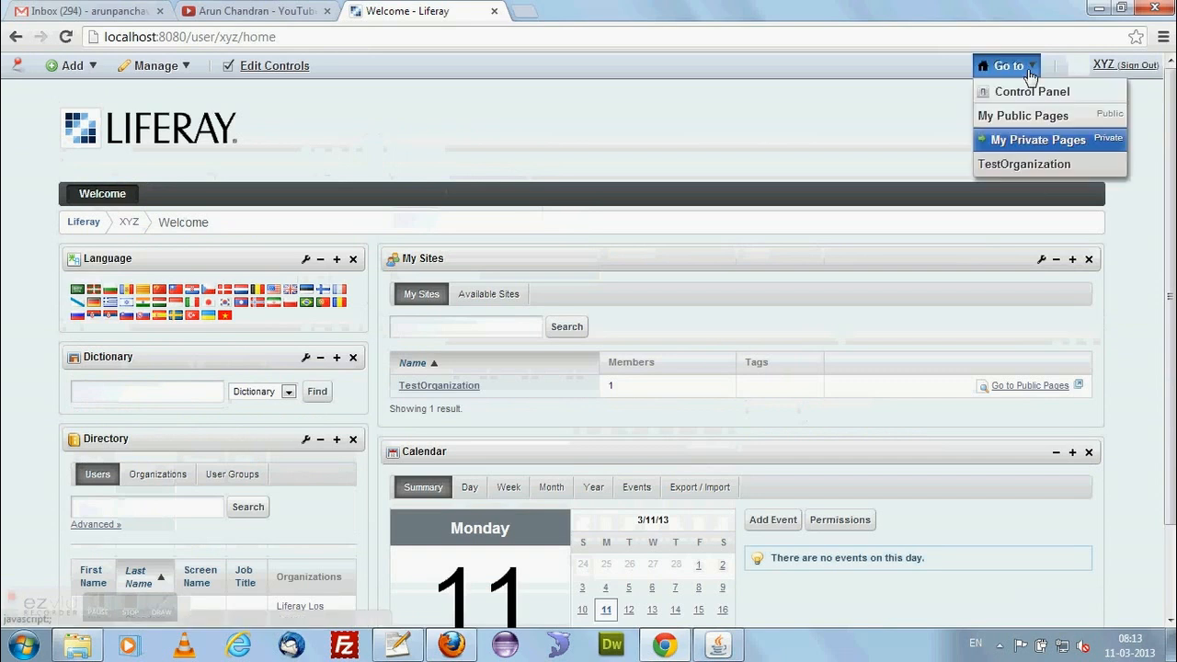
{"action": "left_click", "coordinate": [1022, 166]}
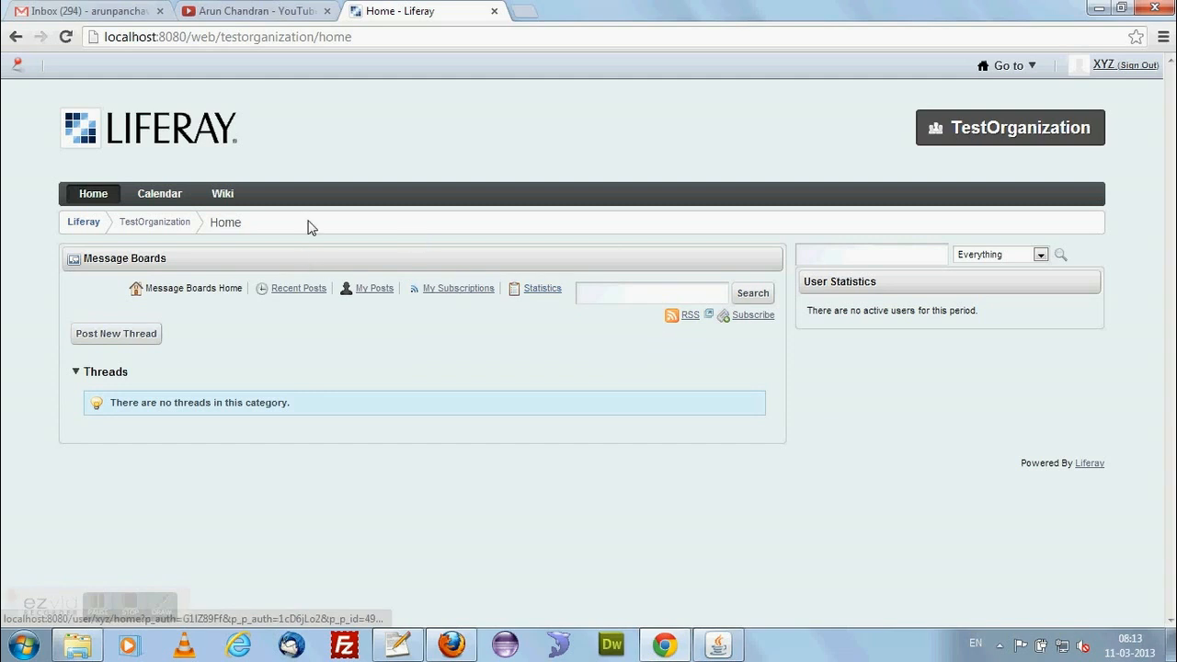
{"action": "mouse_move", "coordinate": [1037, 80]}
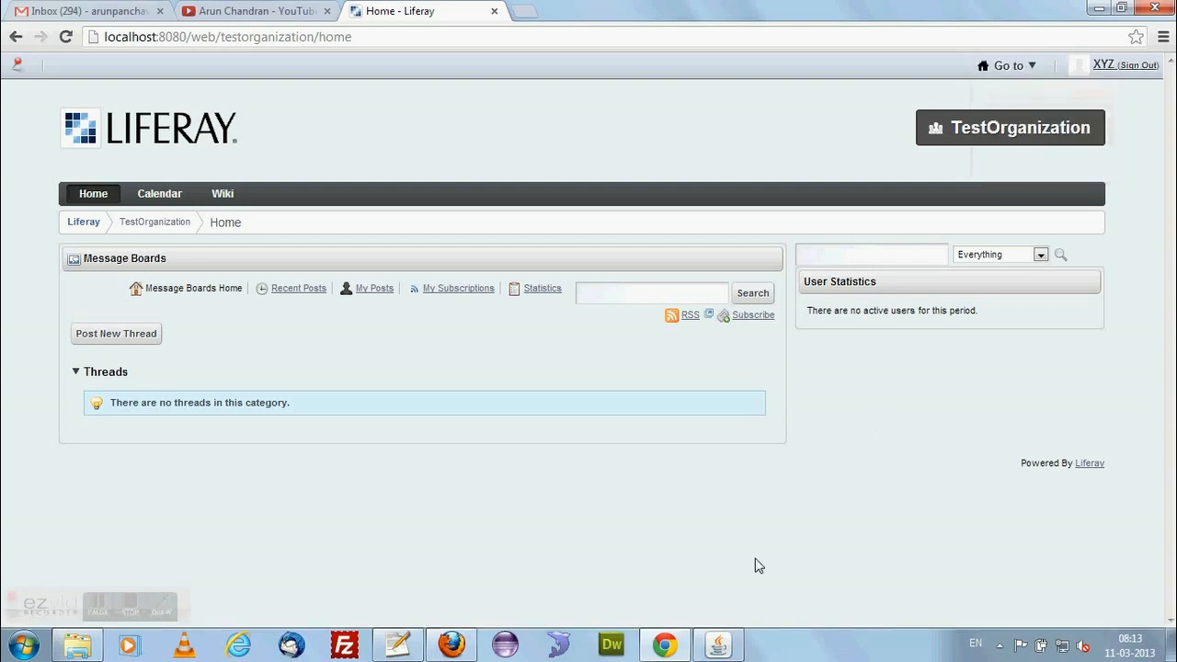
Switch to Firefox, add the user to the TestOrganization Canada location as well, and save the membership.
{"action": "left_click", "coordinate": [450, 645]}
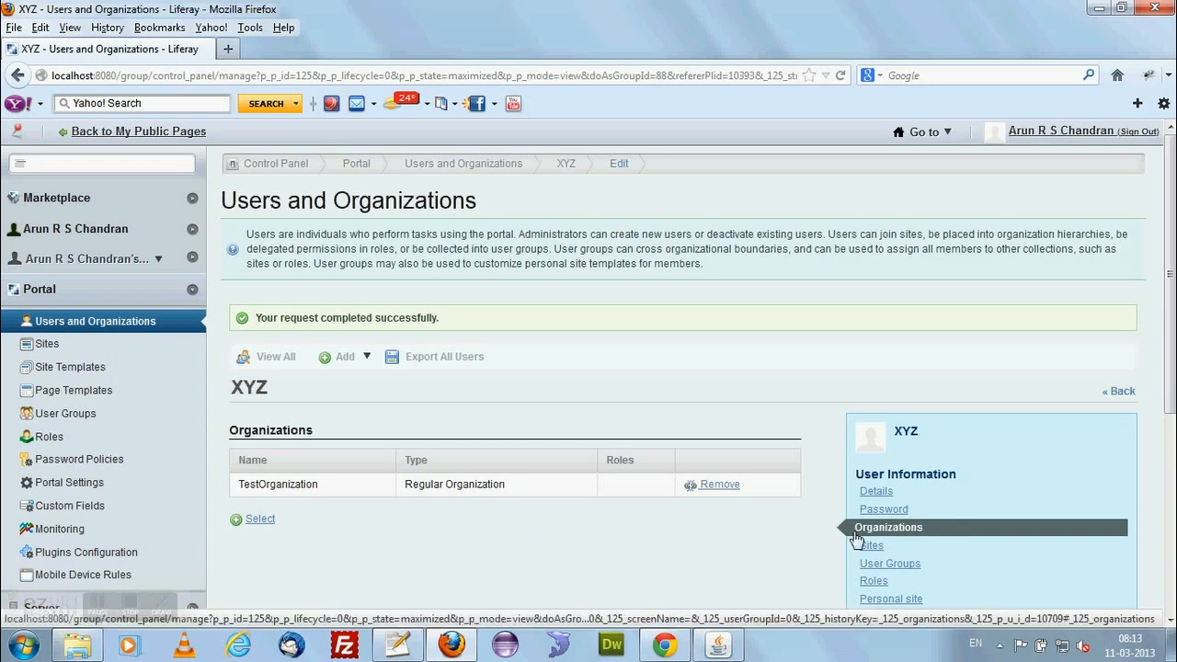
{"action": "left_click", "coordinate": [257, 519]}
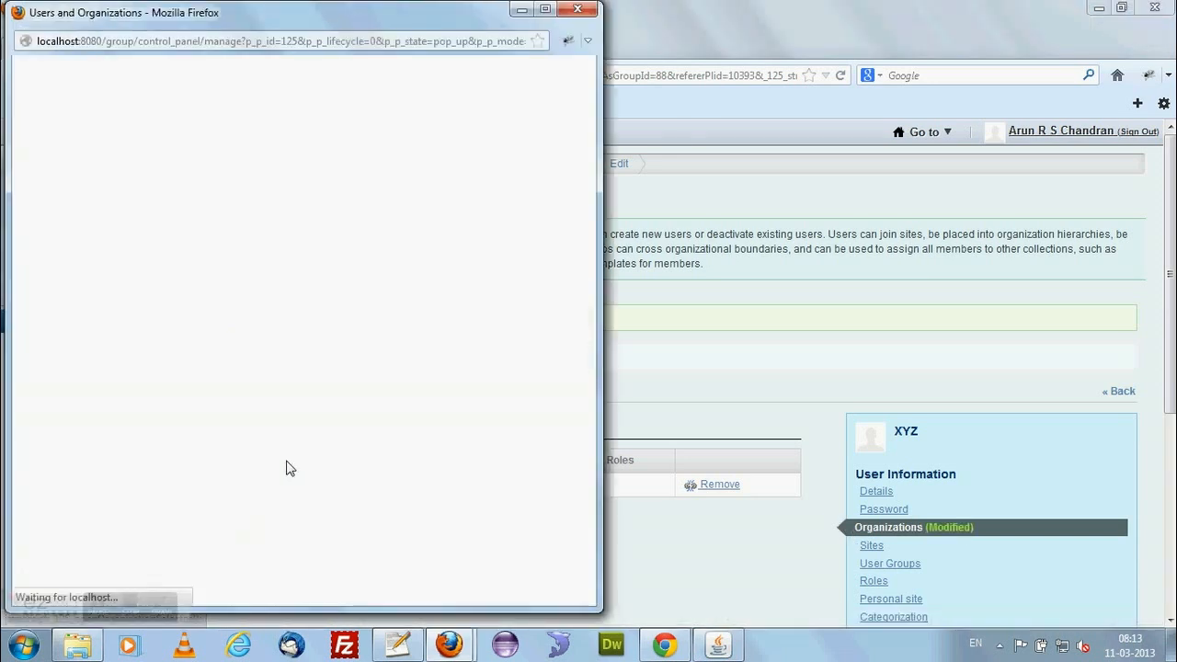
{"action": "scroll", "coordinate": [289, 464], "scroll_direction": "down", "scroll_amount": 2}
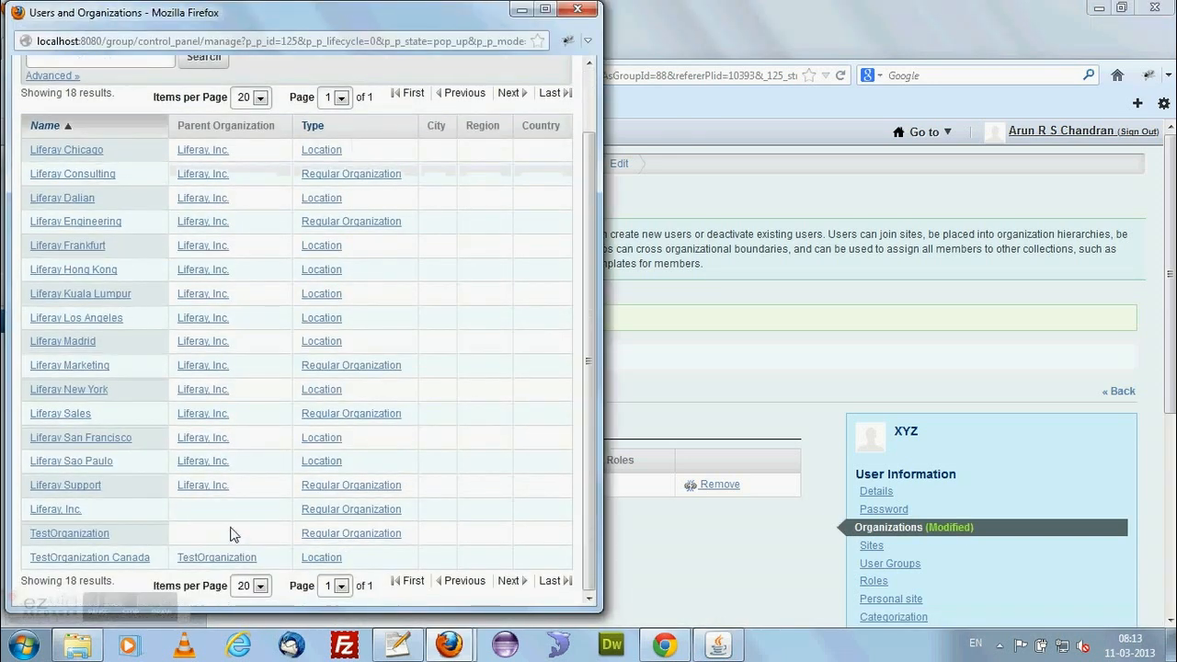
{"action": "left_click", "coordinate": [124, 557]}
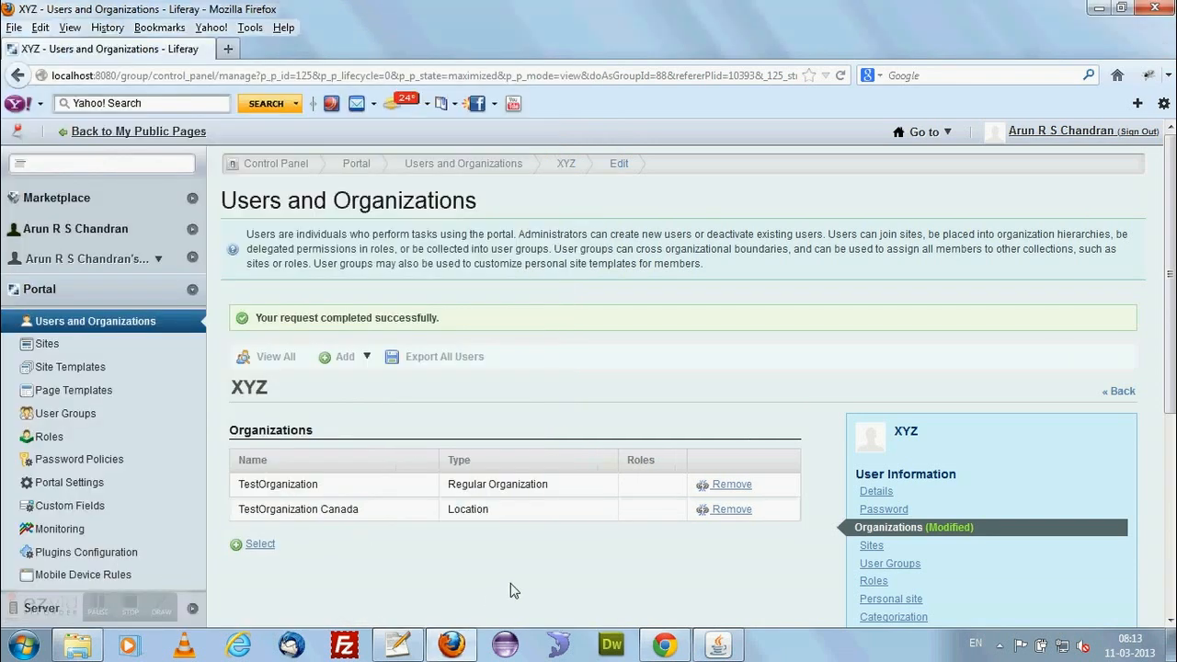
{"action": "scroll", "coordinate": [508, 563], "scroll_direction": "down", "scroll_amount": 5}
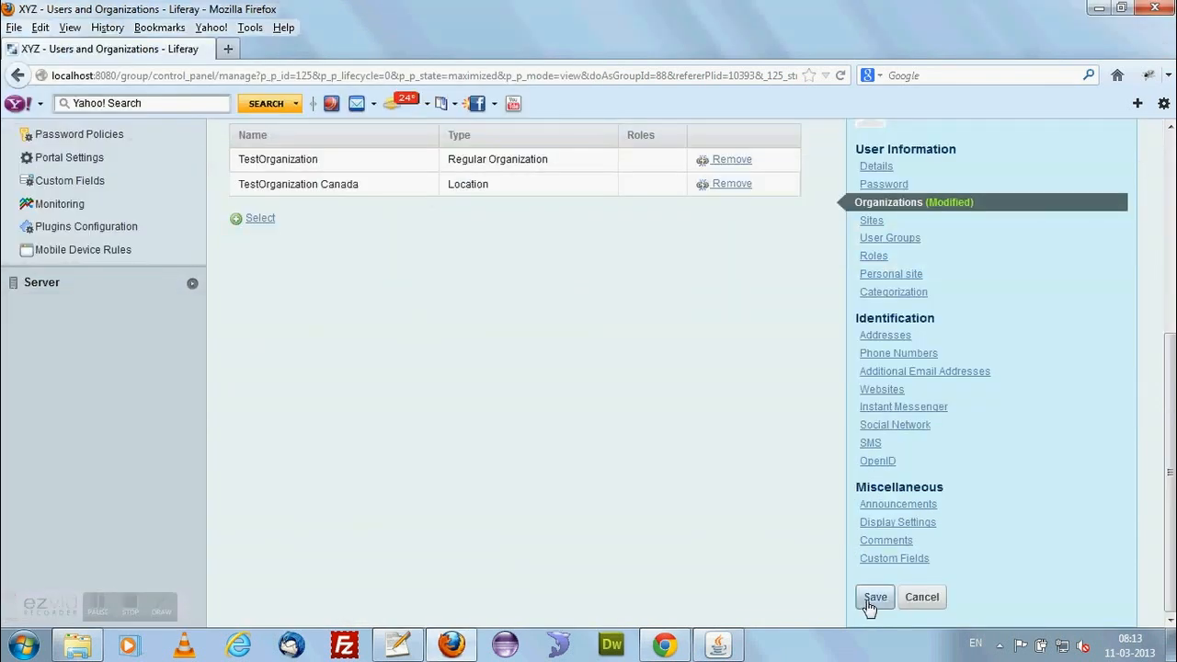
{"action": "left_click", "coordinate": [870, 599]}
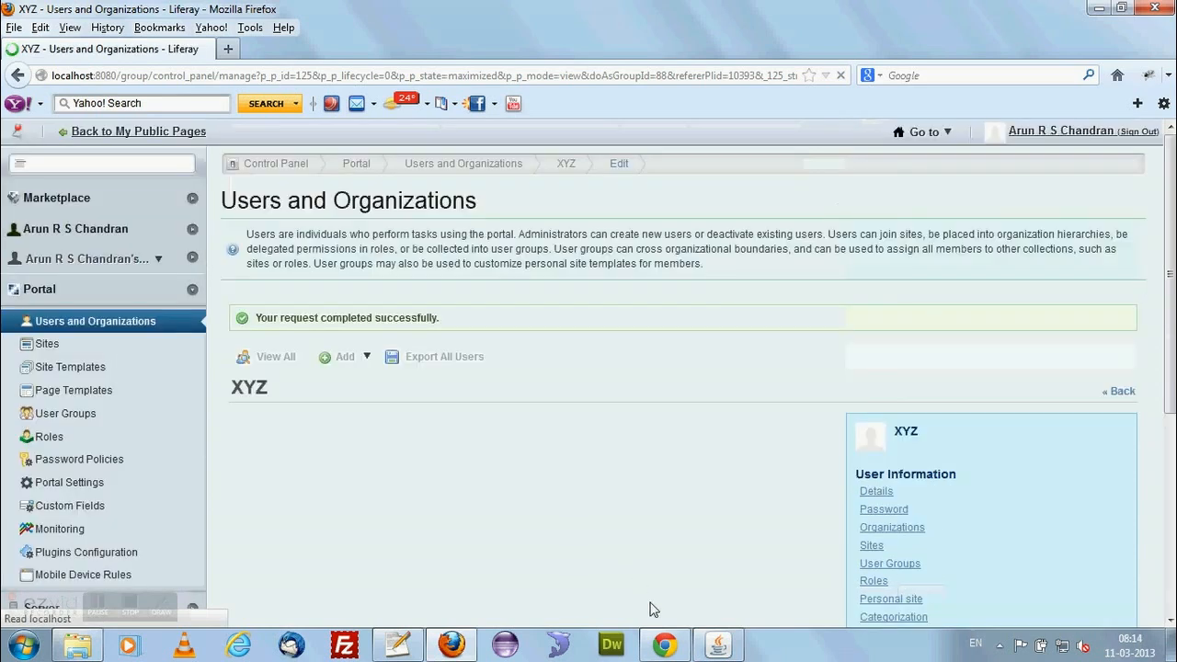
Switch to Chrome, reload the TestOrganization site and check which sites the signed-in user can go to.
{"action": "left_click", "coordinate": [665, 645]}
{"action": "left_click", "coordinate": [65, 38]}
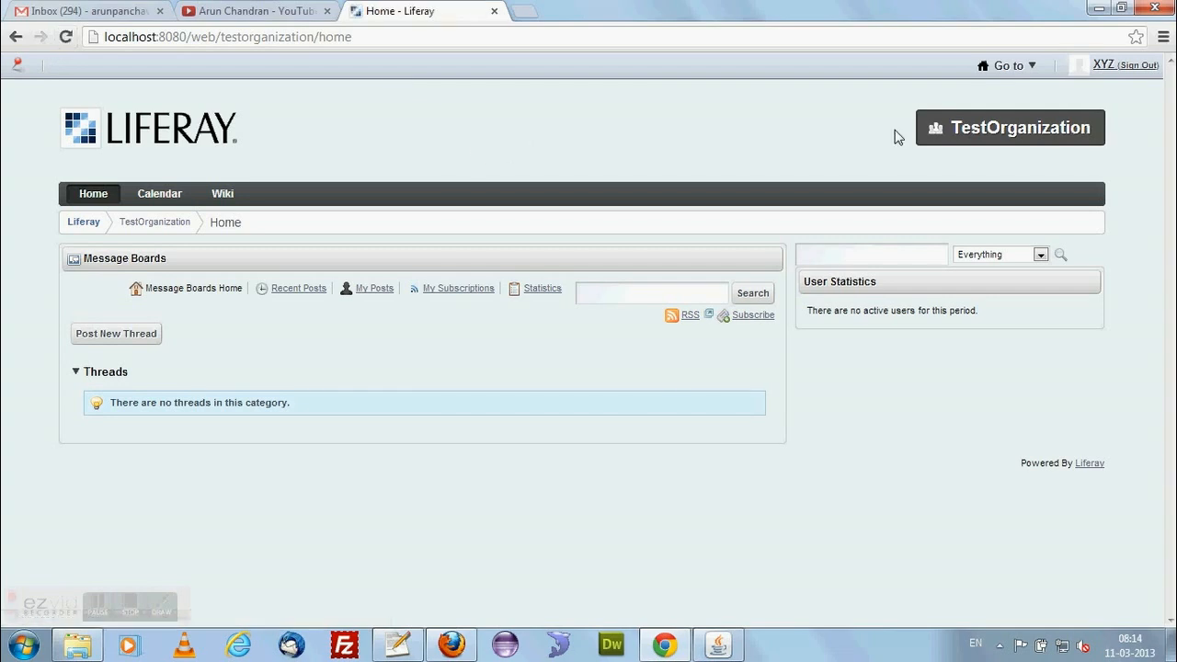
{"action": "left_click", "coordinate": [1009, 65]}
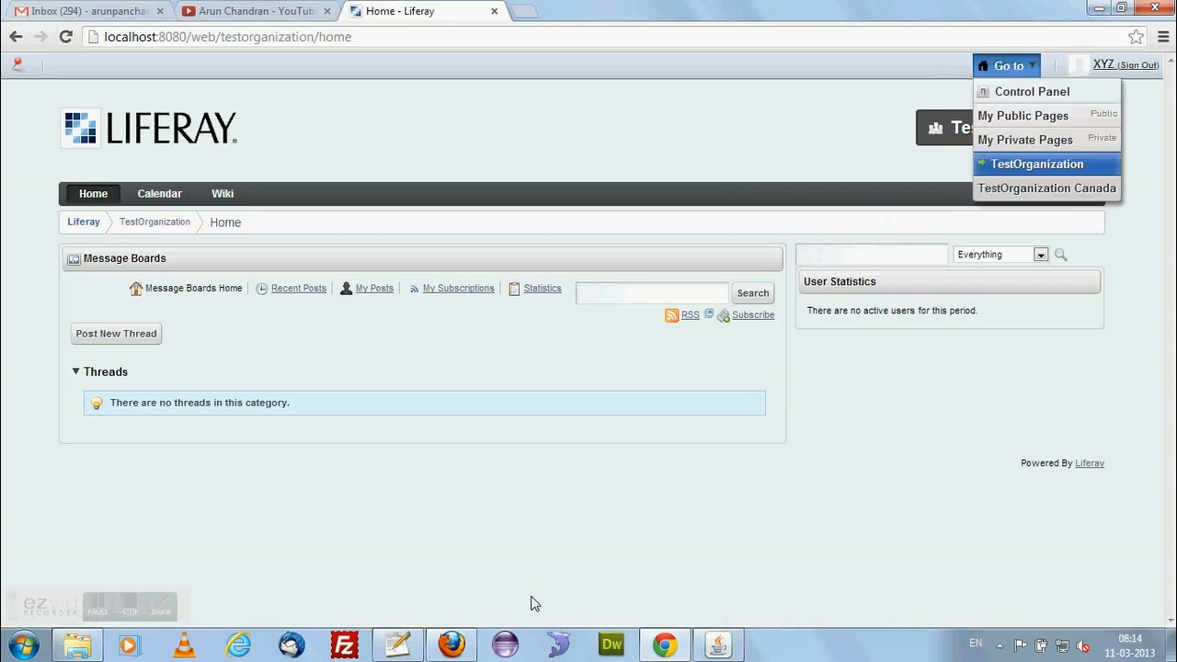
Switch to Firefox and start a new user group named Liferay Editors, using the same text as its description.
{"action": "left_click", "coordinate": [451, 644]}
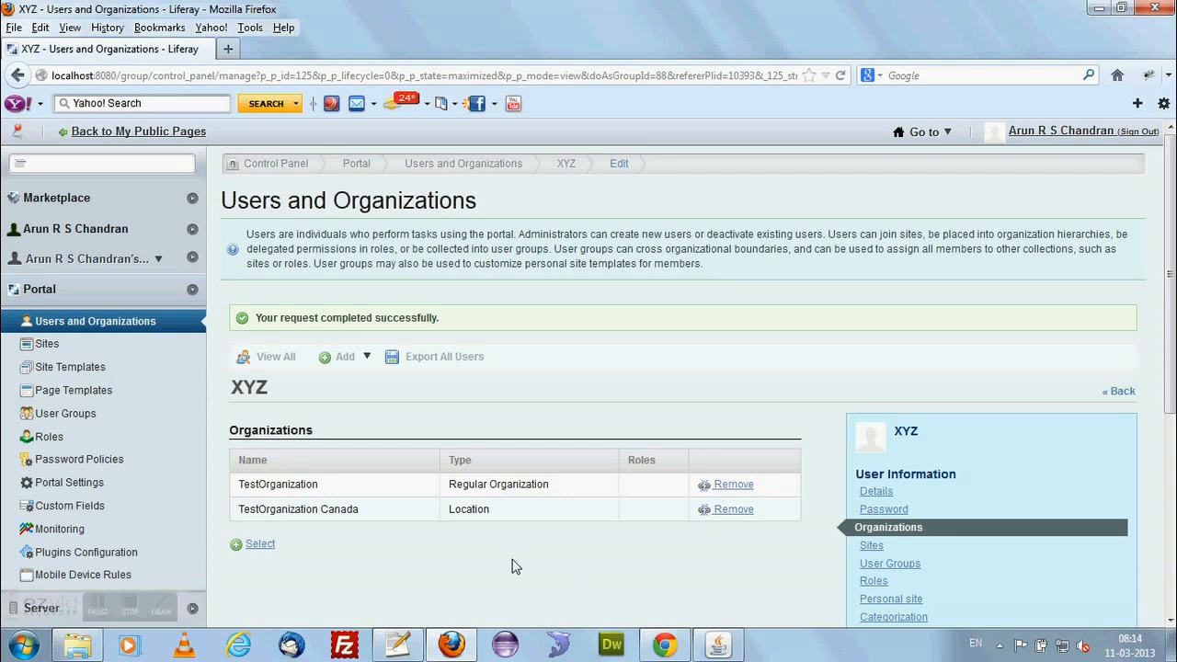
{"action": "left_click", "coordinate": [93, 423]}
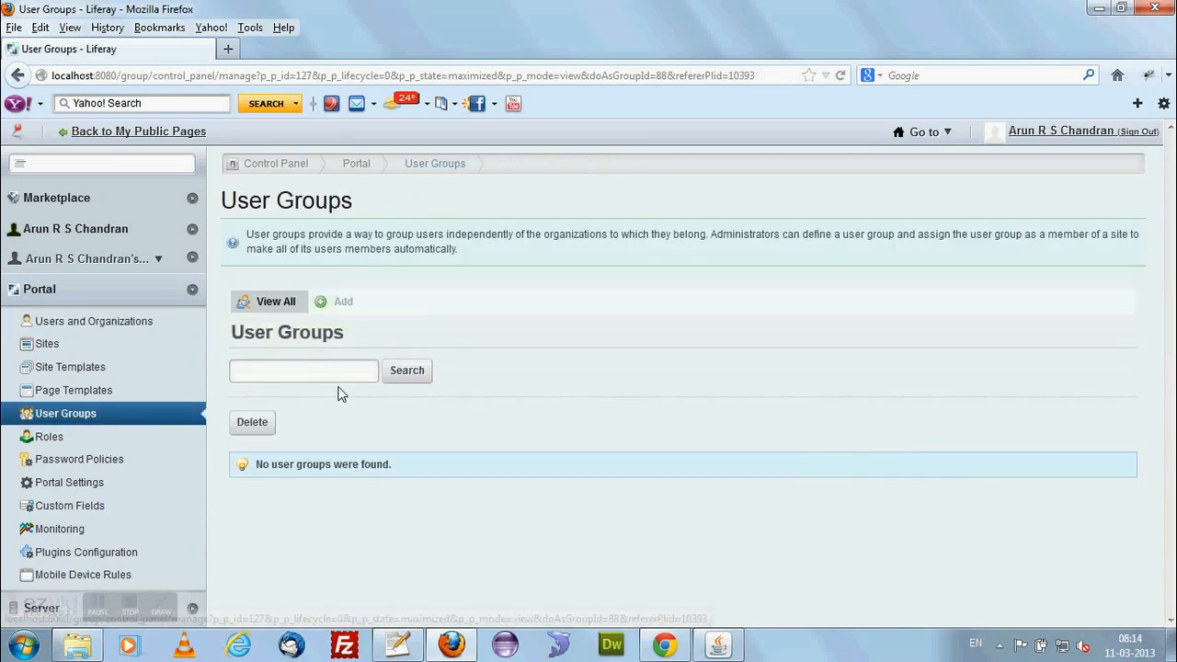
{"action": "left_click", "coordinate": [327, 312]}
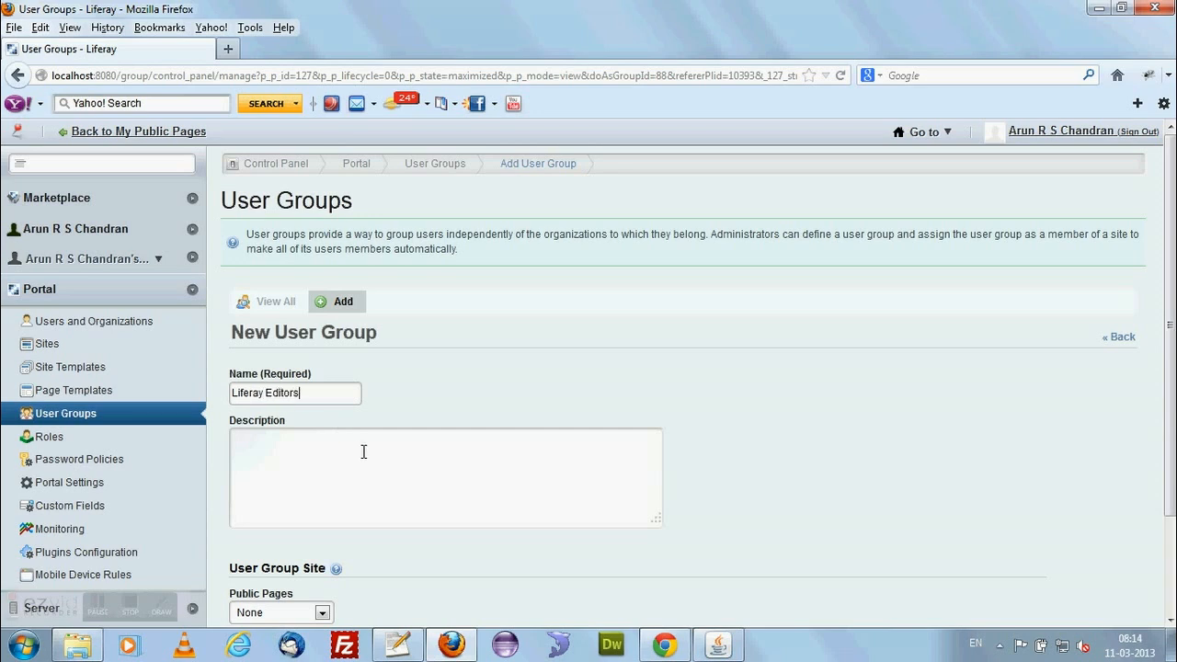
{"action": "scroll", "coordinate": [362, 452], "scroll_direction": "down", "scroll_amount": 3}
{"action": "left_click_drag", "start_coordinate": [293, 280], "coordinate": [166, 297]}
{"action": "key", "text": "ctrl+c"}
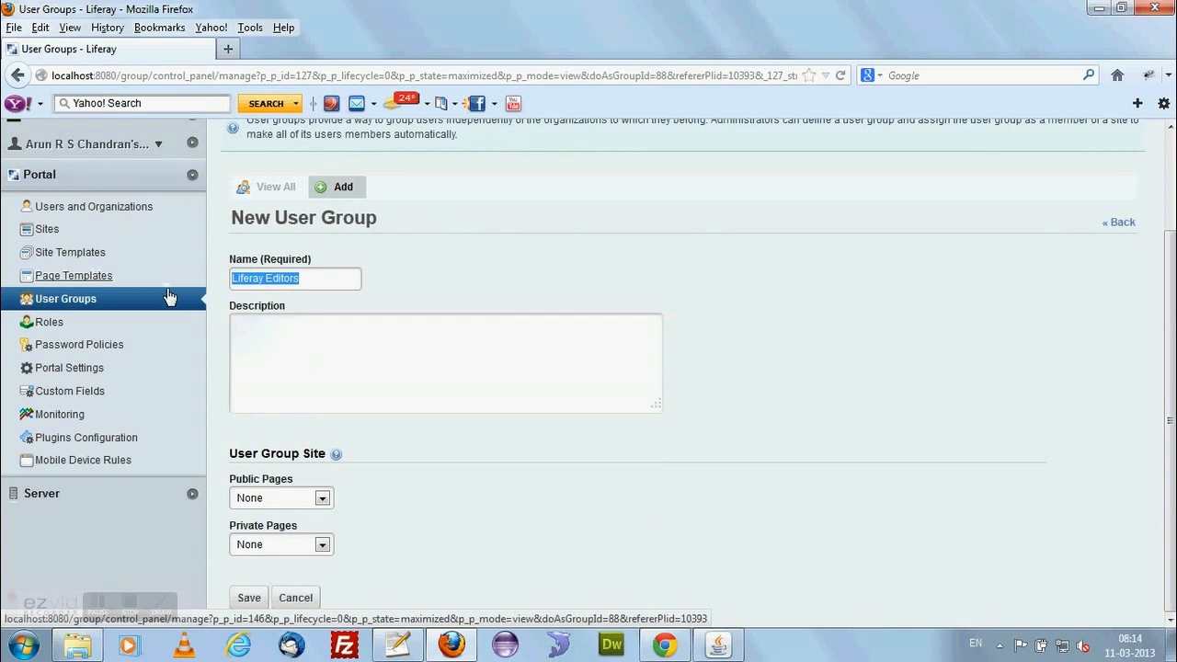
{"action": "left_click", "coordinate": [319, 360]}
{"action": "key", "text": "ctrl+v"}
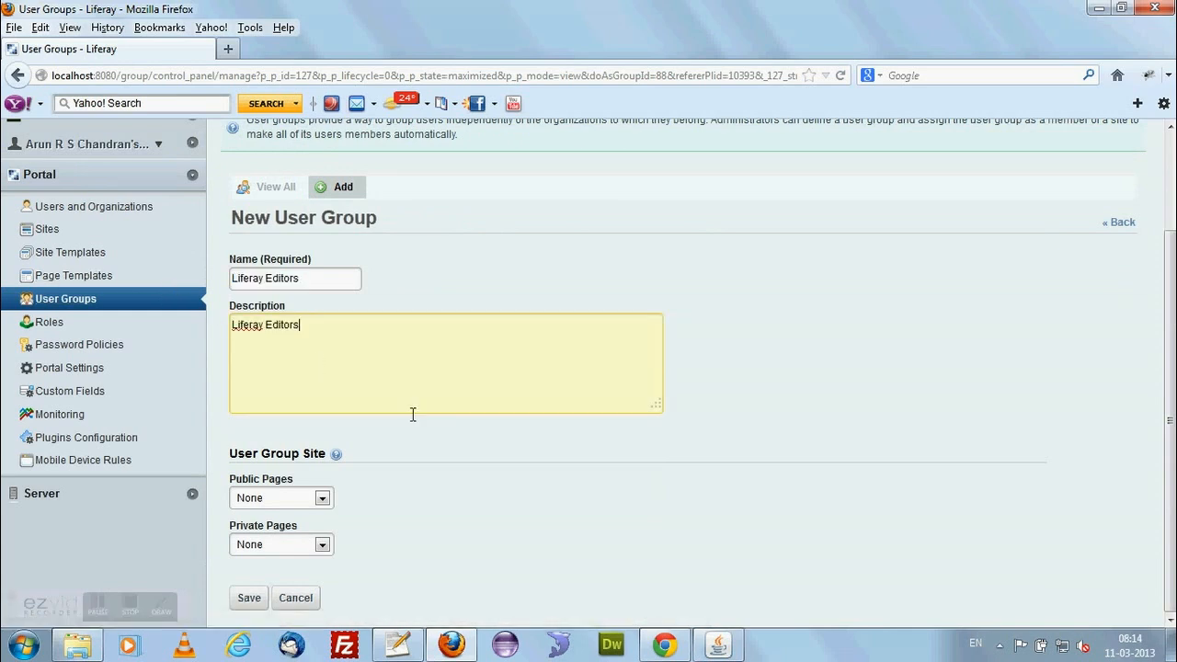
Use the Community Site template for the new user group's public pages and save the group.
{"action": "left_click", "coordinate": [323, 499]}
{"action": "left_click", "coordinate": [270, 530]}
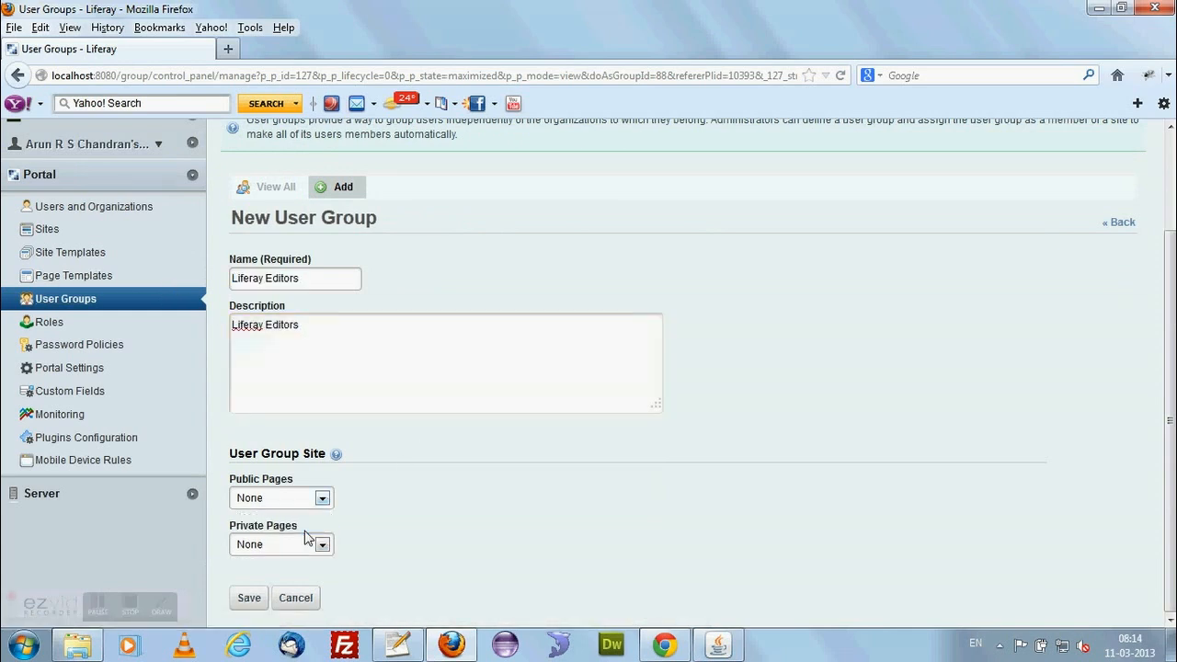
{"action": "scroll", "coordinate": [457, 531], "scroll_direction": "down", "scroll_amount": 1}
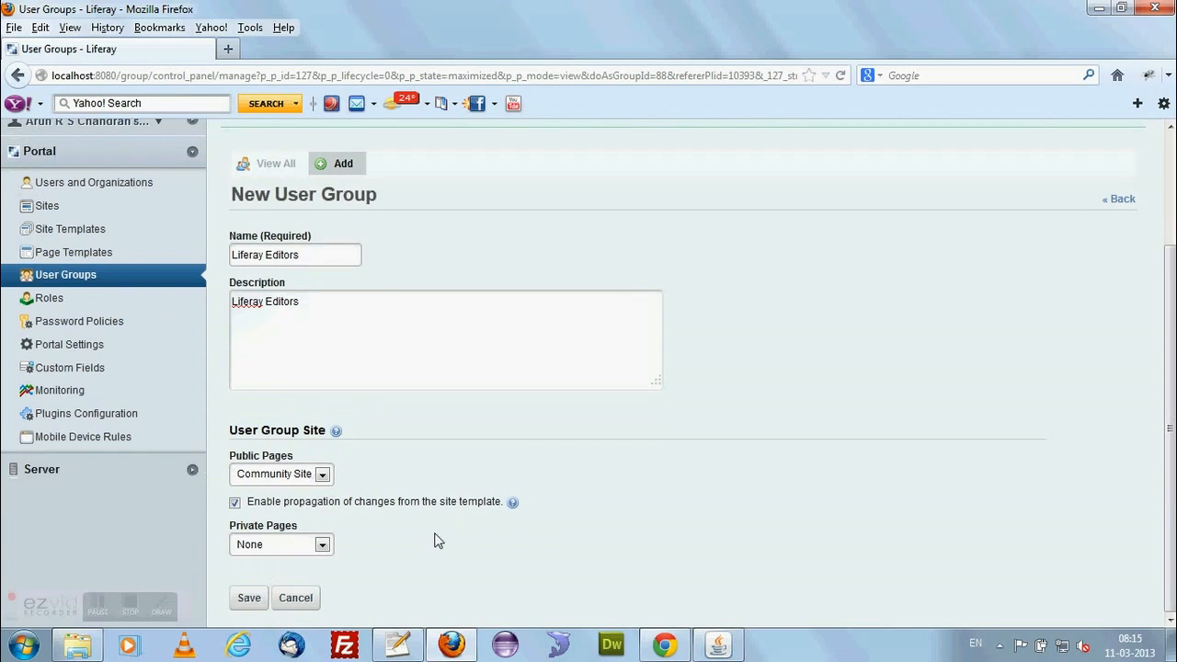
{"action": "left_click", "coordinate": [260, 604]}
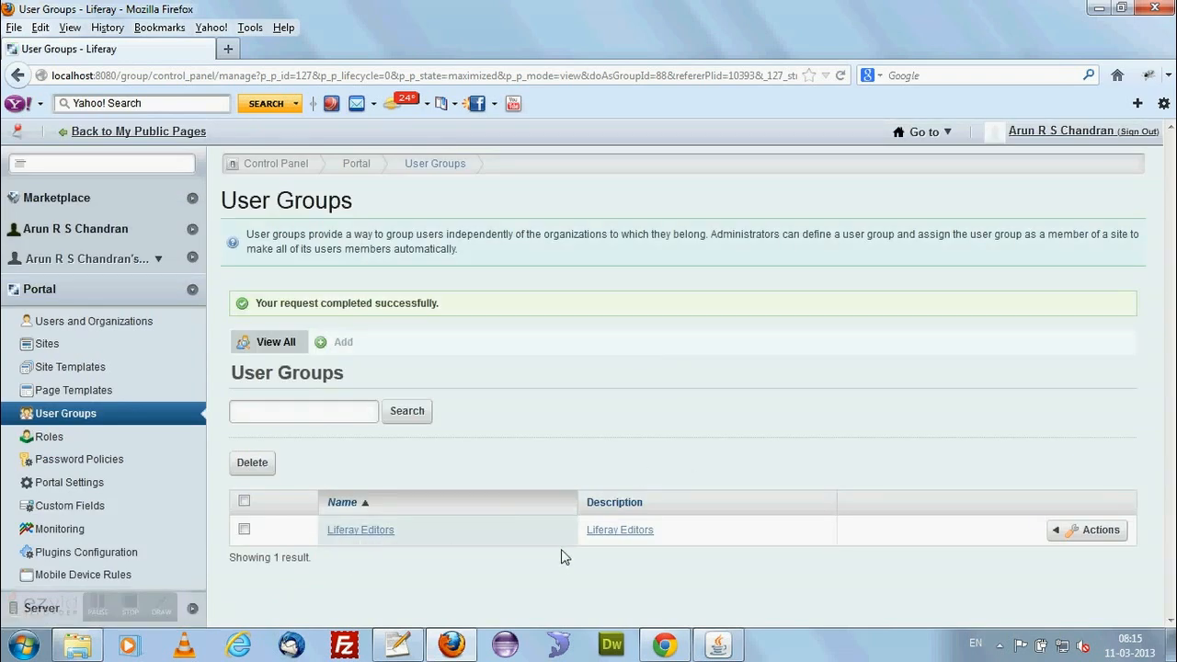
Open the Liferay Editors group, view its public pages, close them and return to the list of user groups.
{"action": "left_click", "coordinate": [380, 531]}
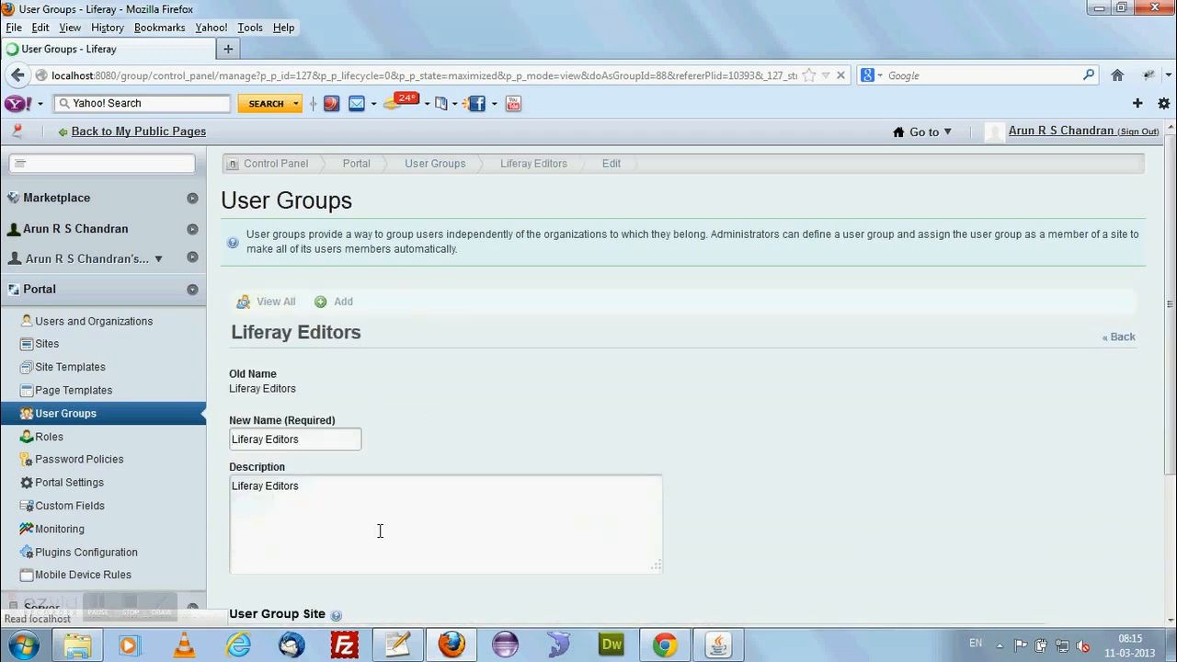
{"action": "scroll", "coordinate": [727, 487], "scroll_direction": "down", "scroll_amount": 4}
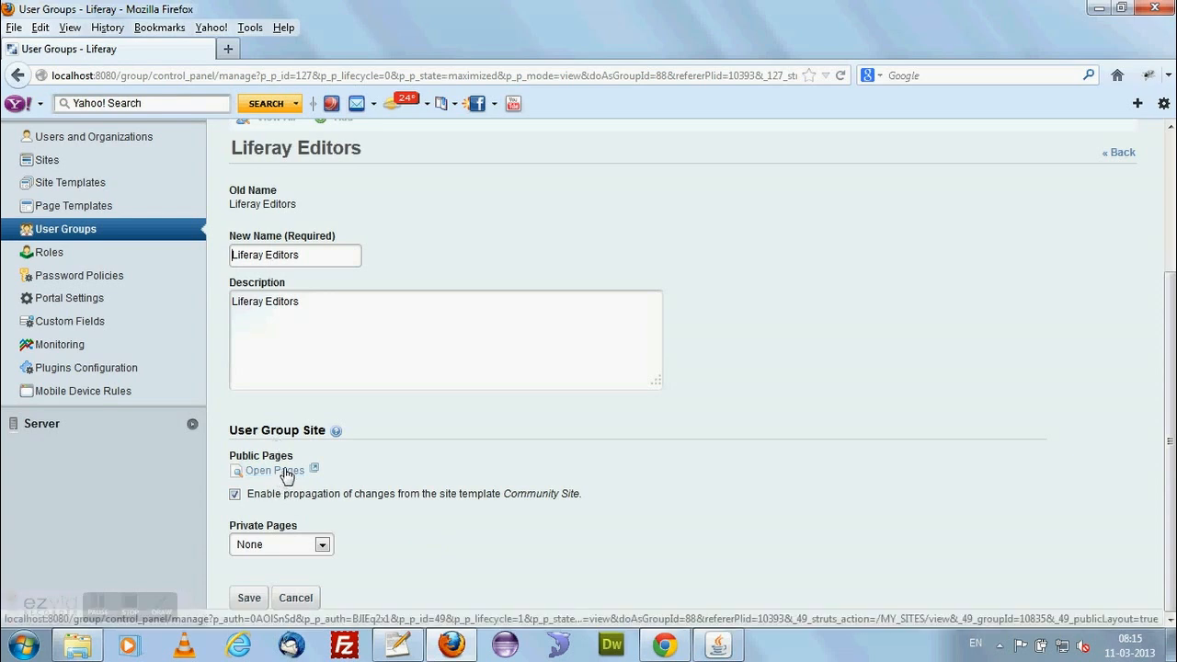
{"action": "left_click", "coordinate": [278, 472]}
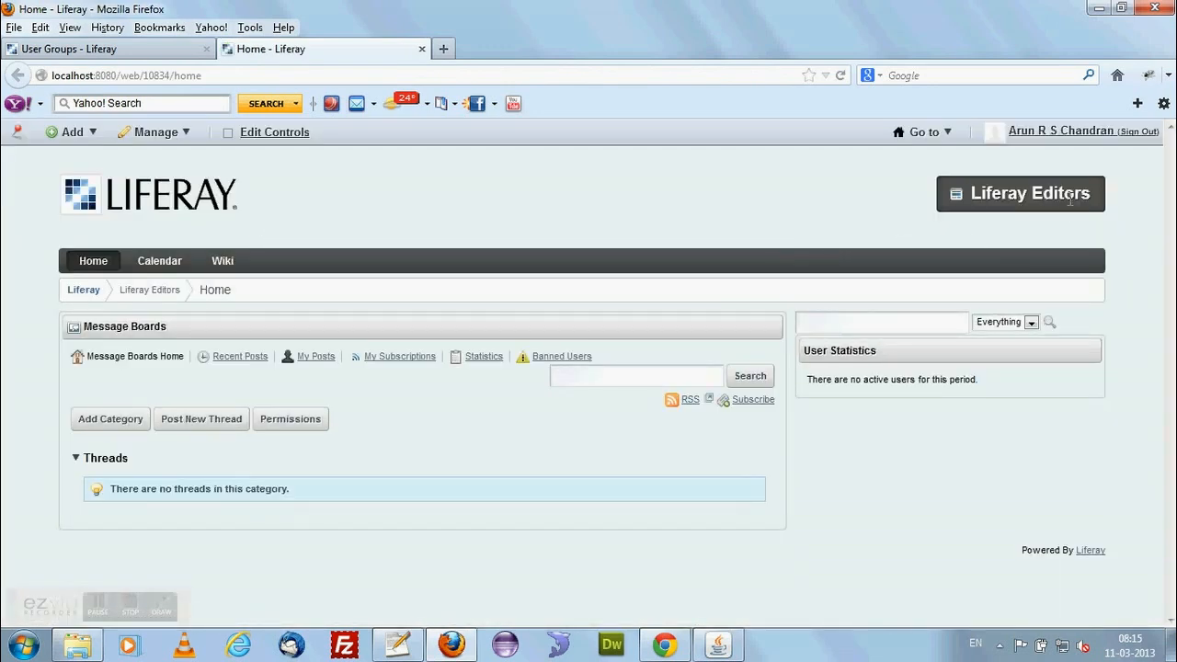
{"action": "left_click_drag", "start_coordinate": [1091, 193], "coordinate": [978, 198]}
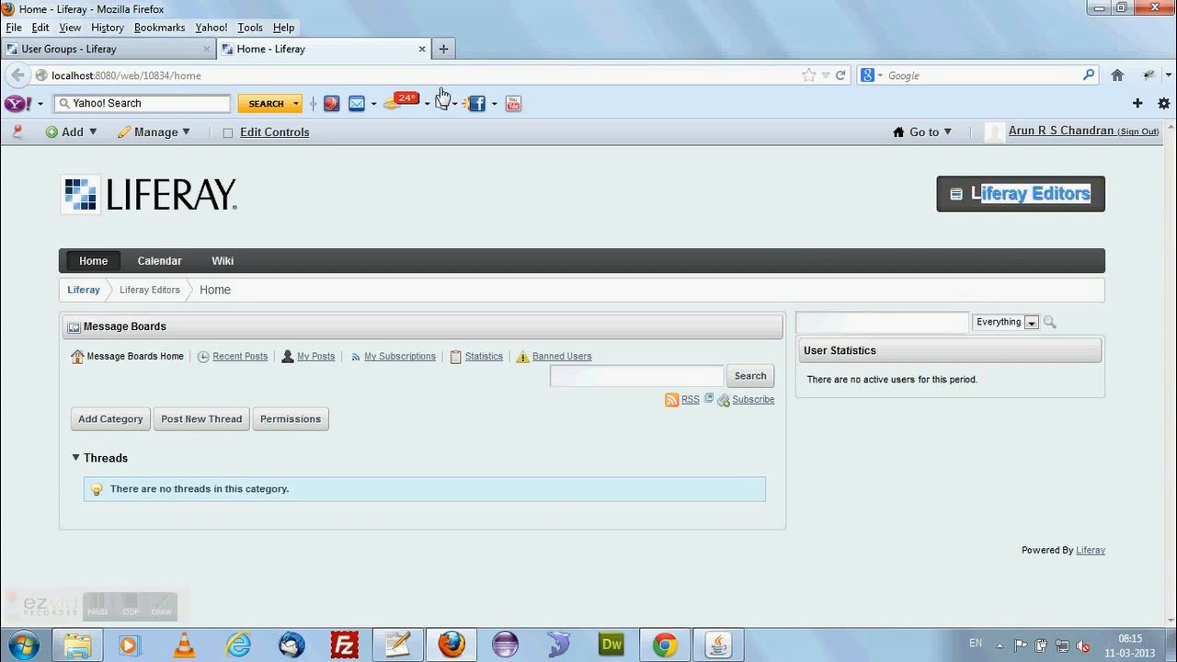
{"action": "left_click", "coordinate": [421, 48]}
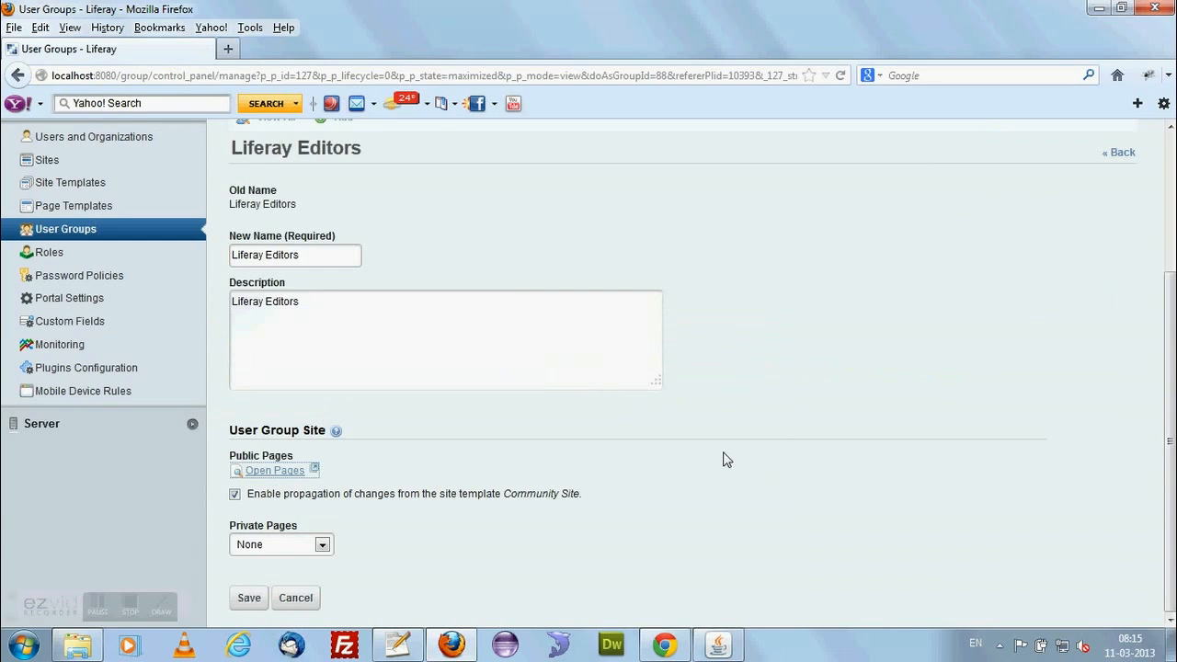
{"action": "scroll", "coordinate": [723, 458], "scroll_direction": "up", "scroll_amount": 5}
{"action": "left_click", "coordinate": [1119, 336]}
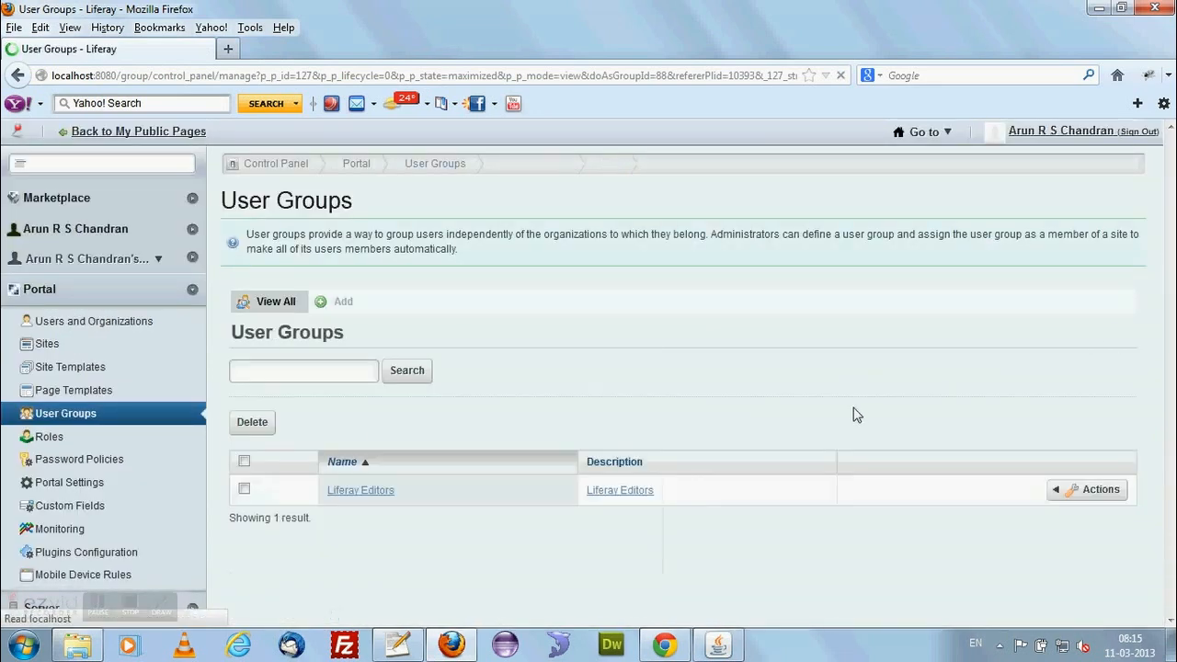
Open the permissions of the Liferay Editors group and grant Power User the Assign Members permission.
{"action": "left_click", "coordinate": [1065, 493]}
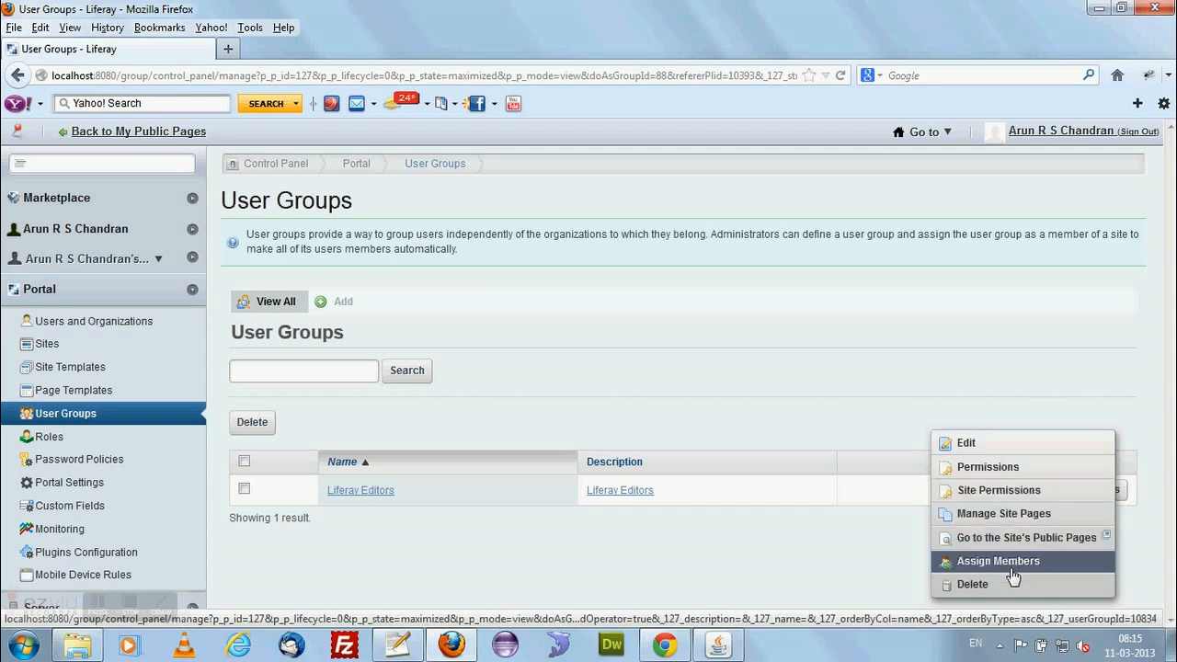
{"action": "left_click", "coordinate": [1001, 472]}
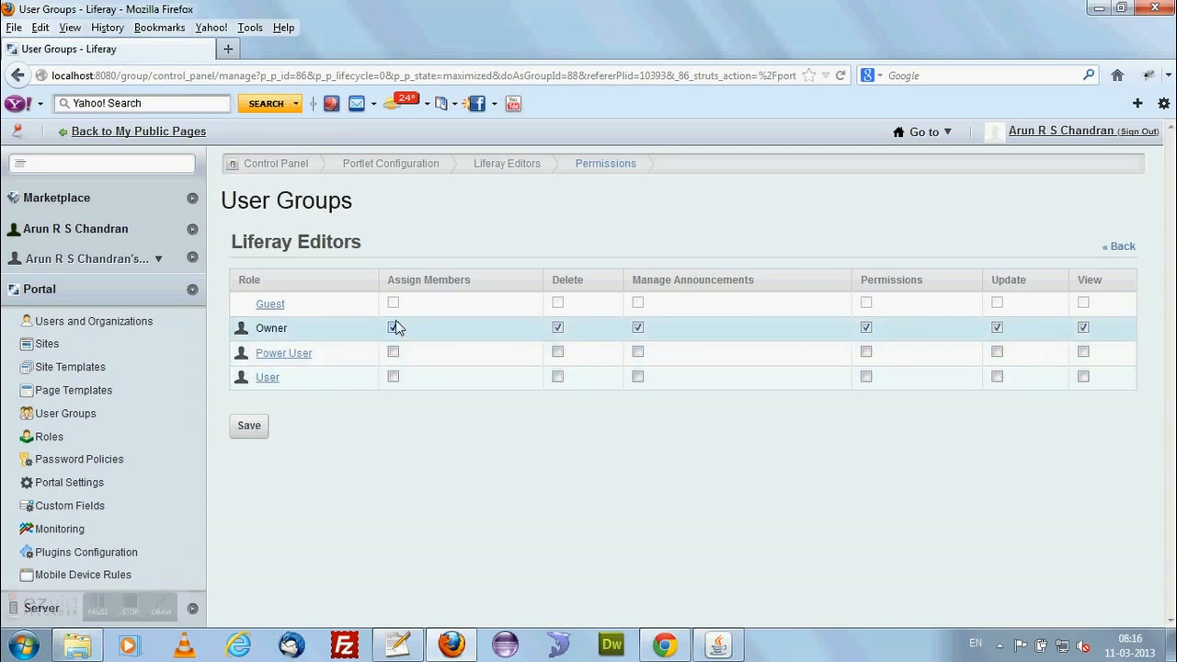
{"action": "left_click", "coordinate": [393, 354]}
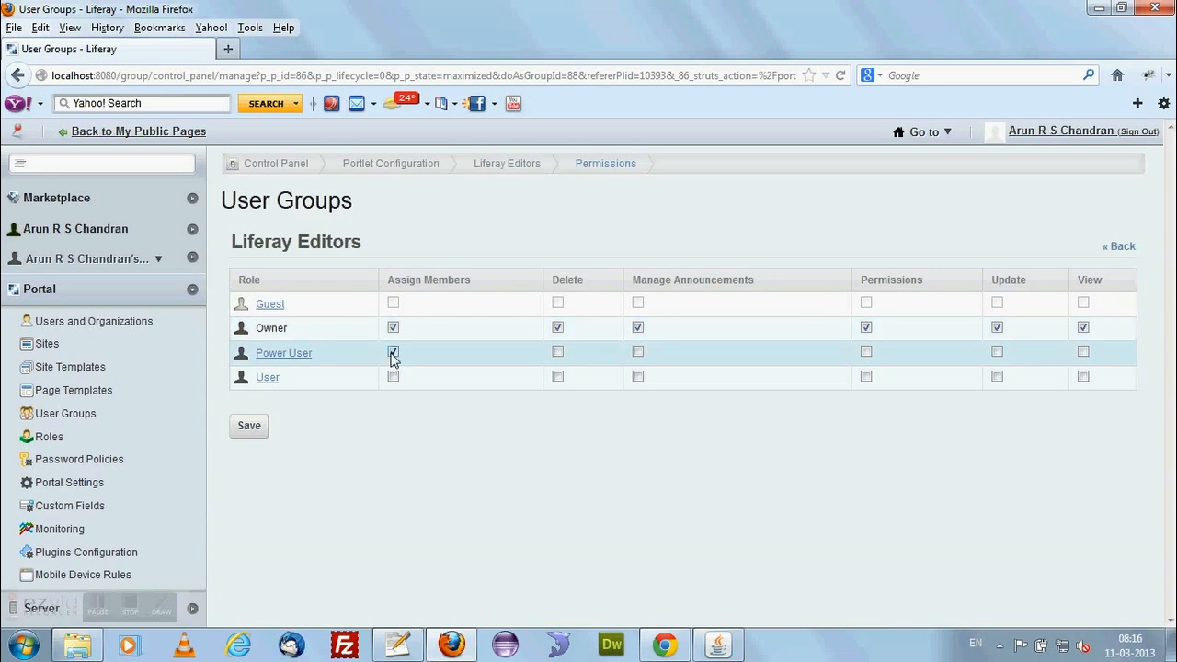
Clear Power User's Assign Members permission and return to the list of user groups without saving.
{"action": "left_click", "coordinate": [393, 352]}
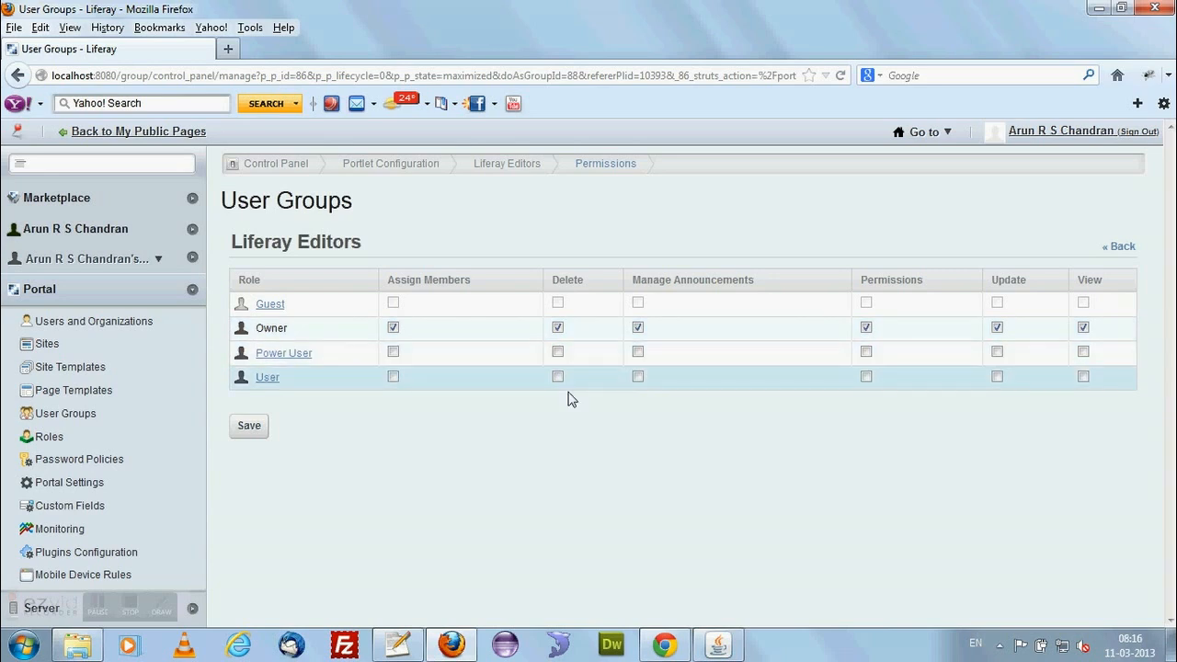
{"action": "left_click", "coordinate": [1116, 263]}
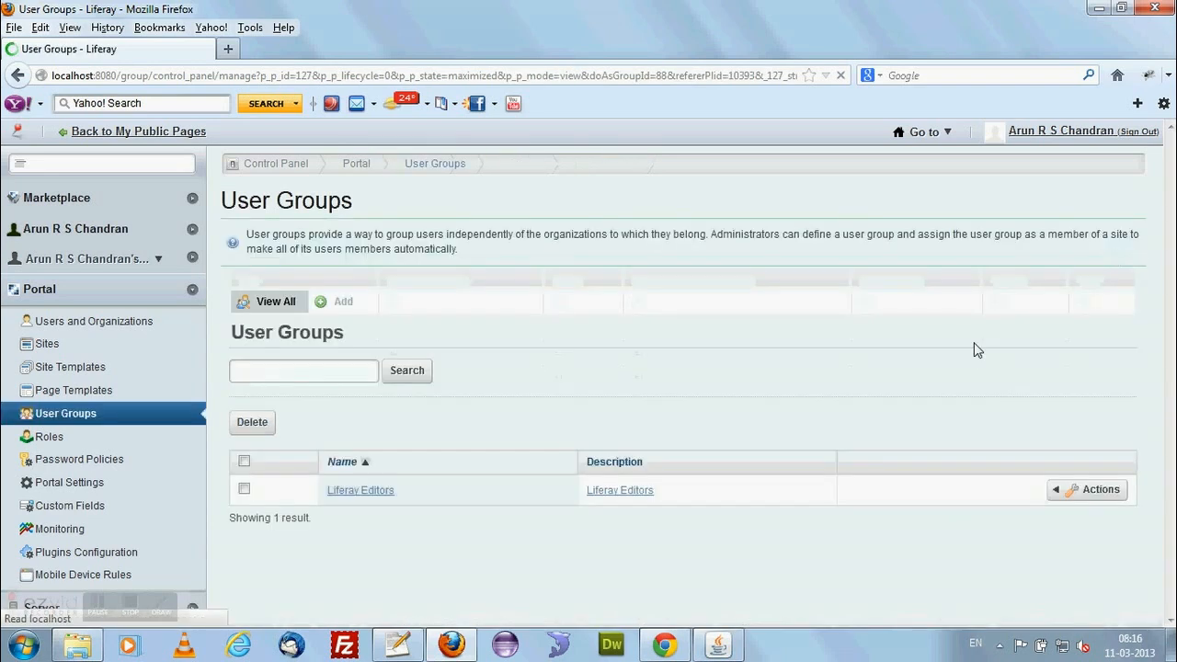
View the member assignments and the site permissions of the Liferay Editors group, returning to the user groups list after each.
{"action": "left_click", "coordinate": [1065, 490]}
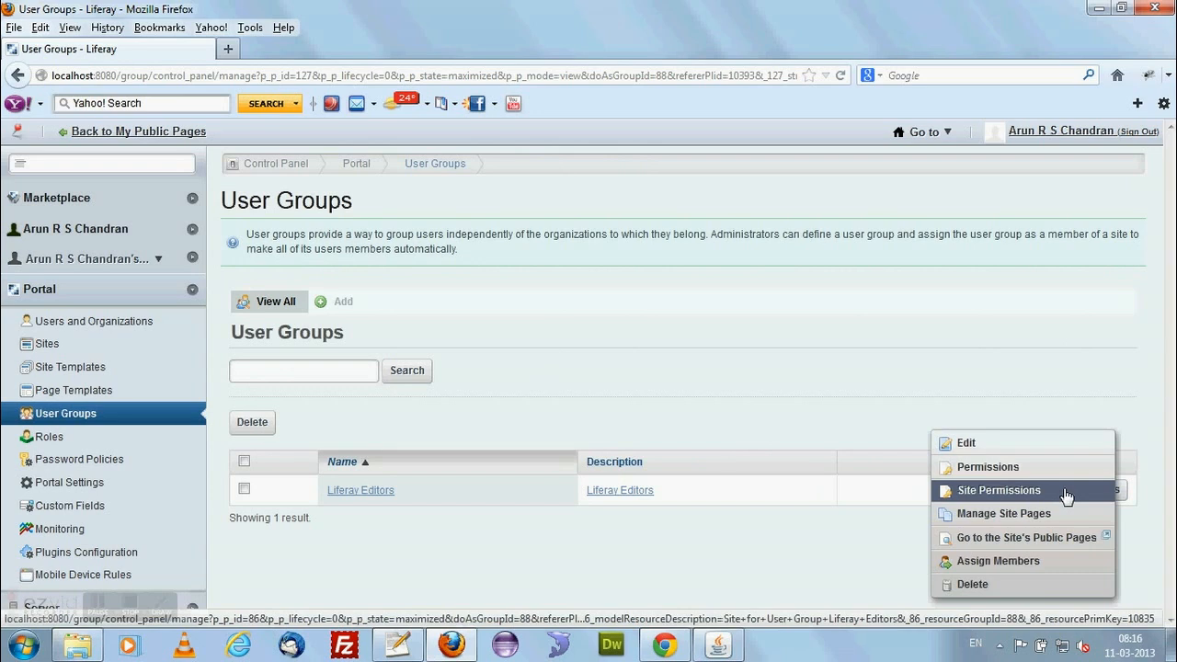
{"action": "left_click", "coordinate": [990, 563]}
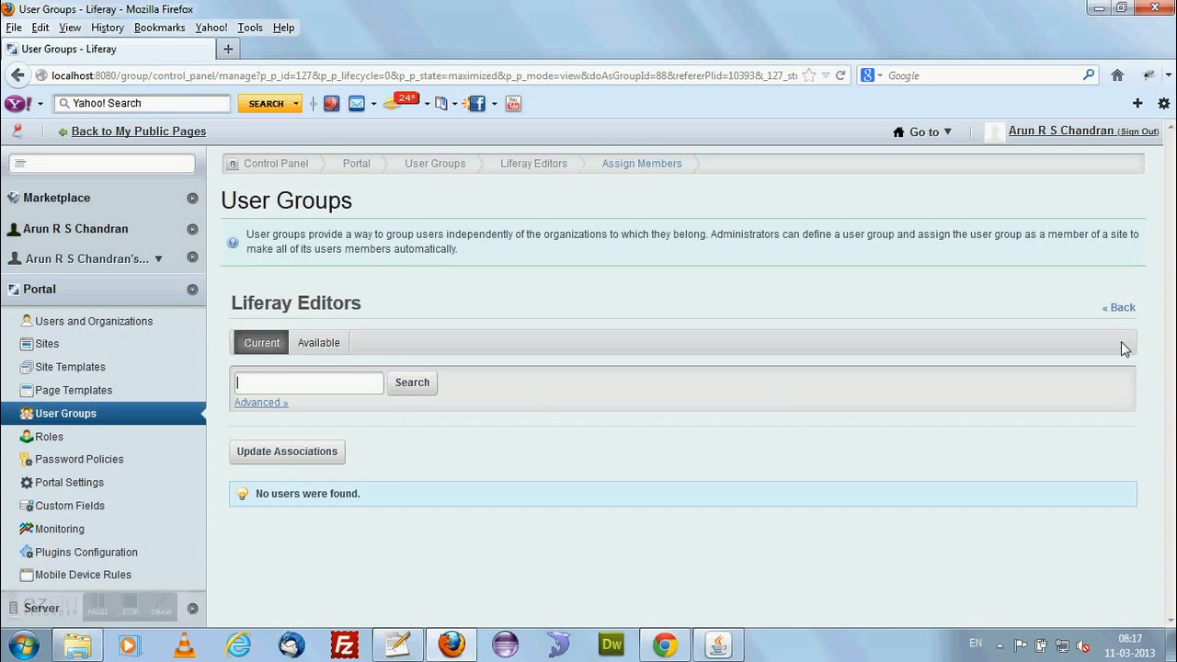
{"action": "left_click", "coordinate": [1120, 308]}
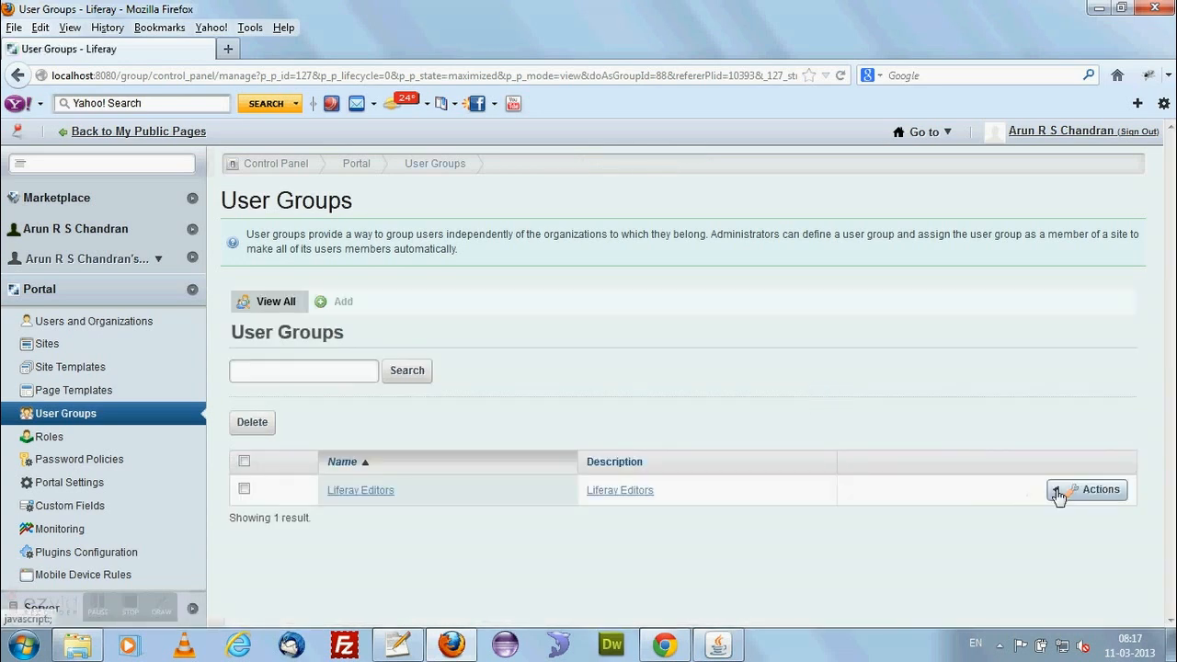
{"action": "left_click", "coordinate": [1058, 494]}
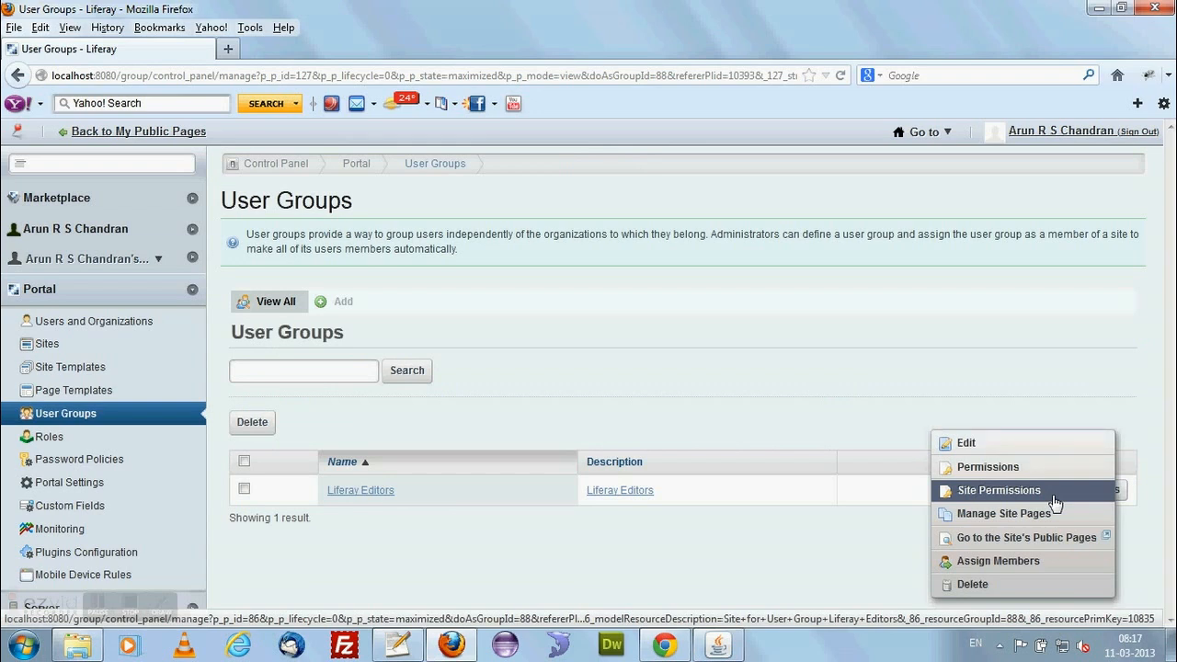
{"action": "left_click", "coordinate": [999, 493]}
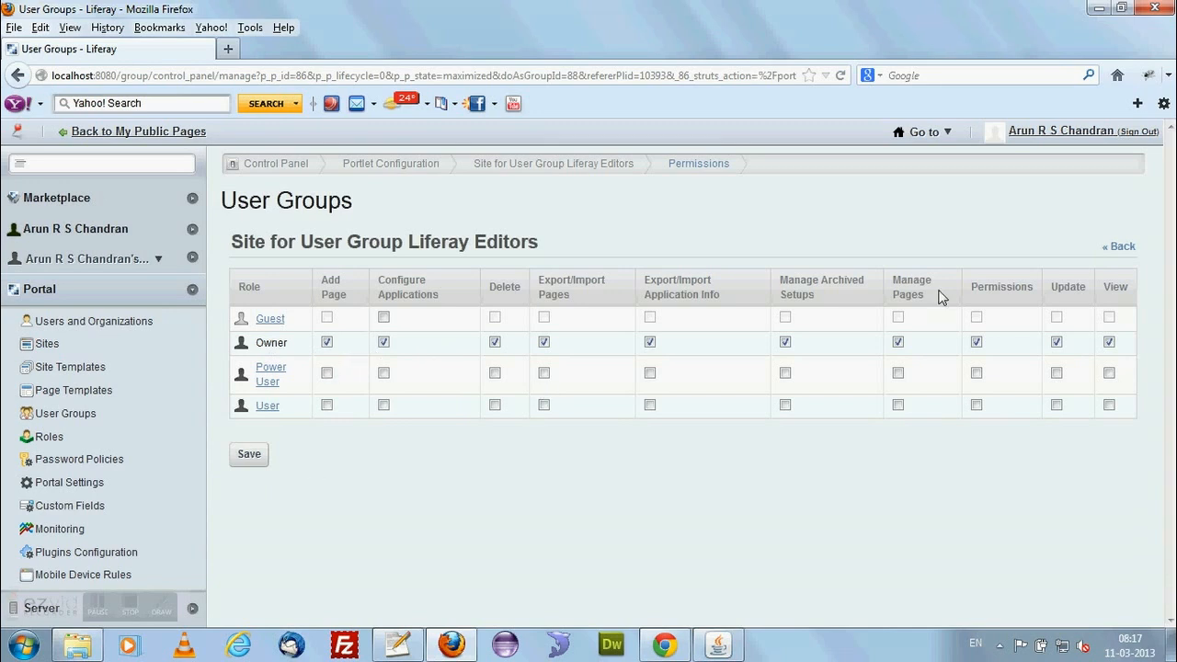
{"action": "left_click", "coordinate": [1123, 249]}
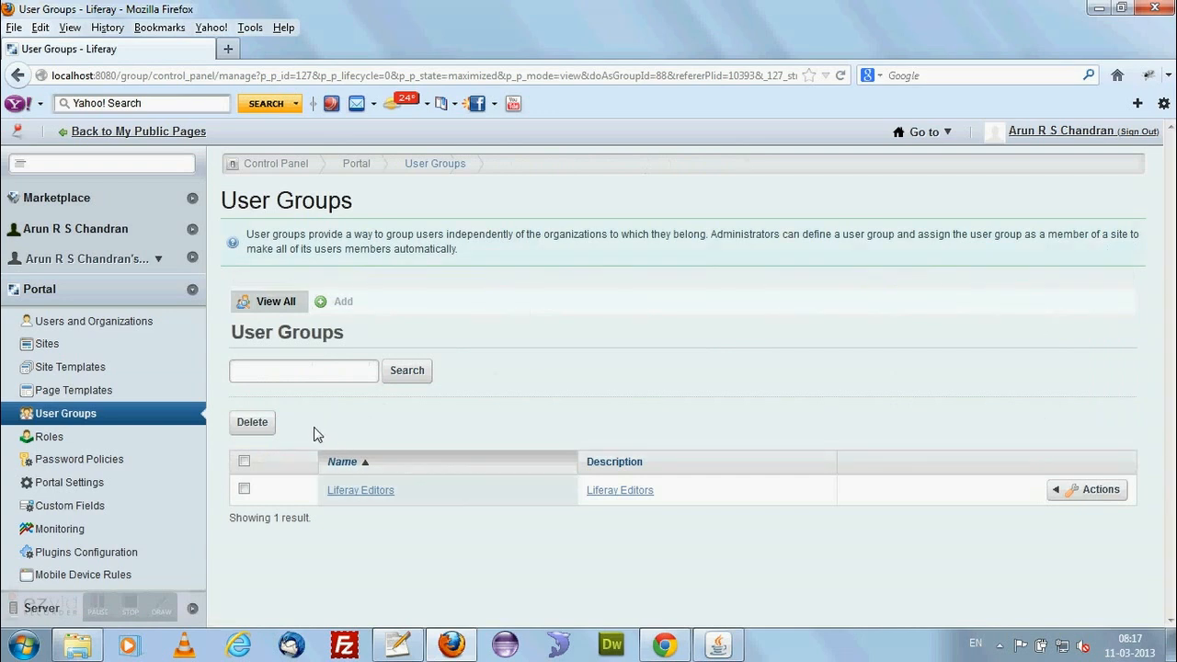
Go to the portal's roles, look through the existing ones and start adding a new regular role.
{"action": "left_click", "coordinate": [61, 442]}
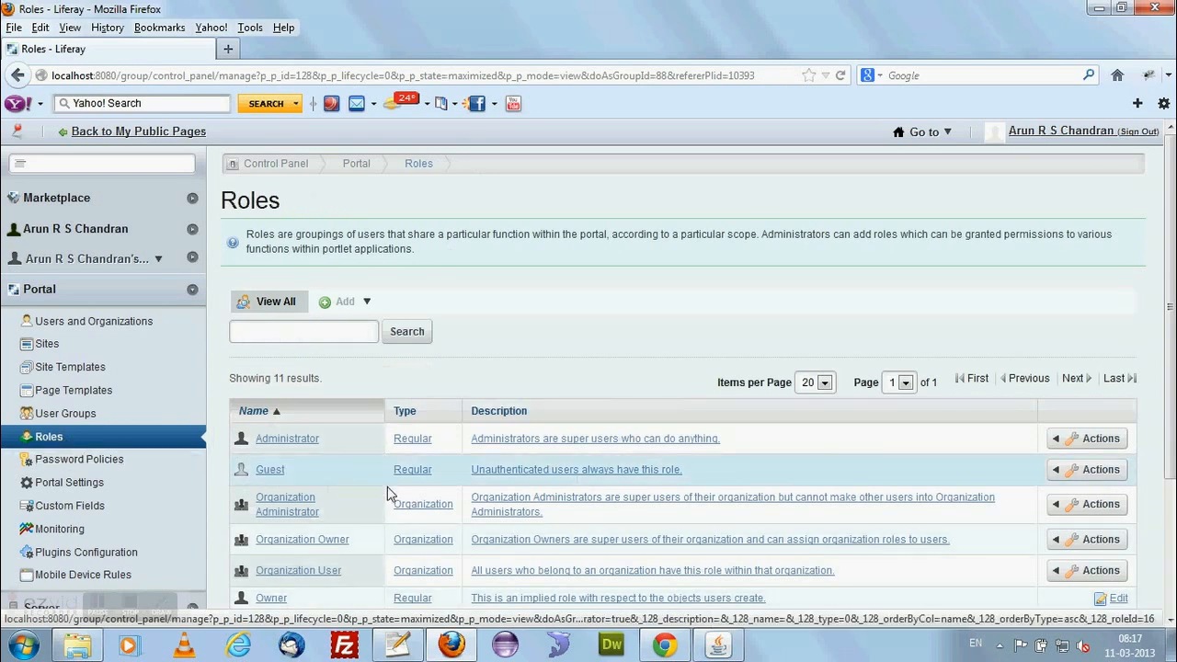
{"action": "scroll", "coordinate": [387, 494], "scroll_direction": "down", "scroll_amount": 4}
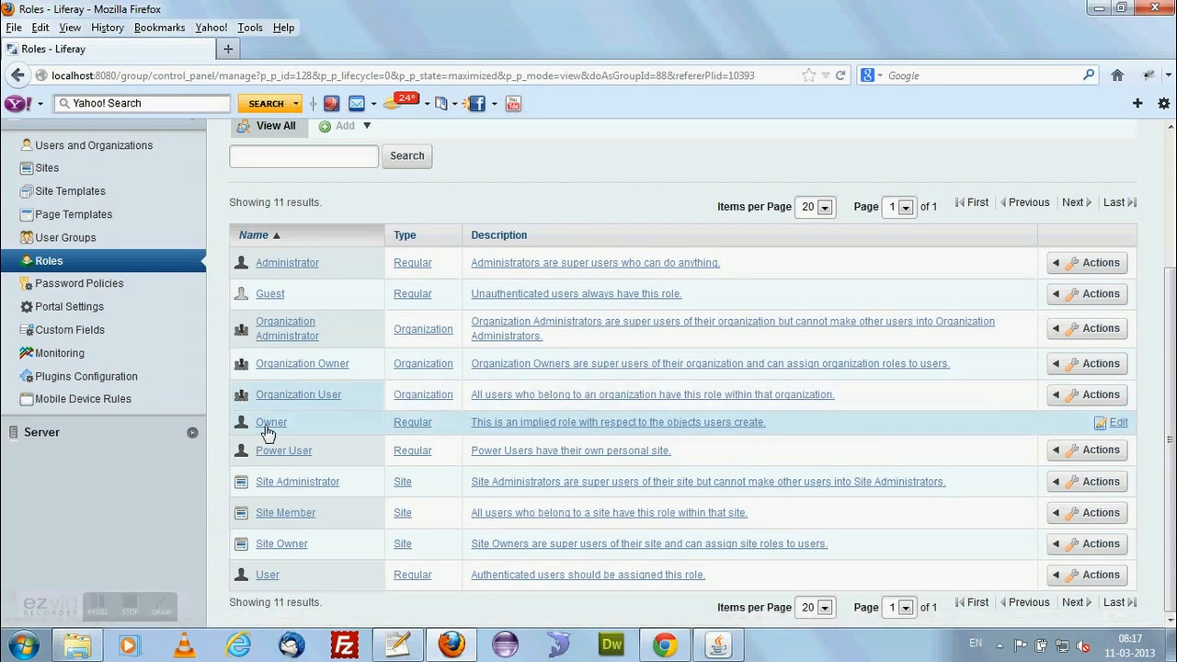
{"action": "scroll", "coordinate": [348, 489], "scroll_direction": "up", "scroll_amount": 1}
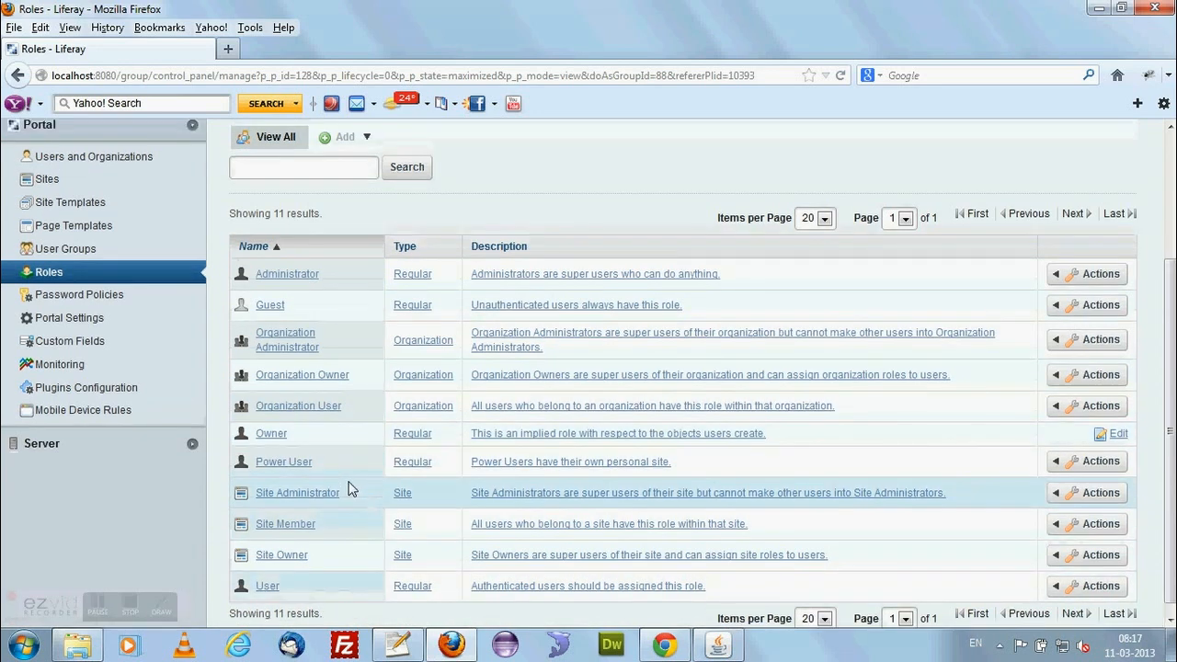
{"action": "scroll", "coordinate": [348, 489], "scroll_direction": "up", "scroll_amount": 4}
{"action": "left_click", "coordinate": [345, 302]}
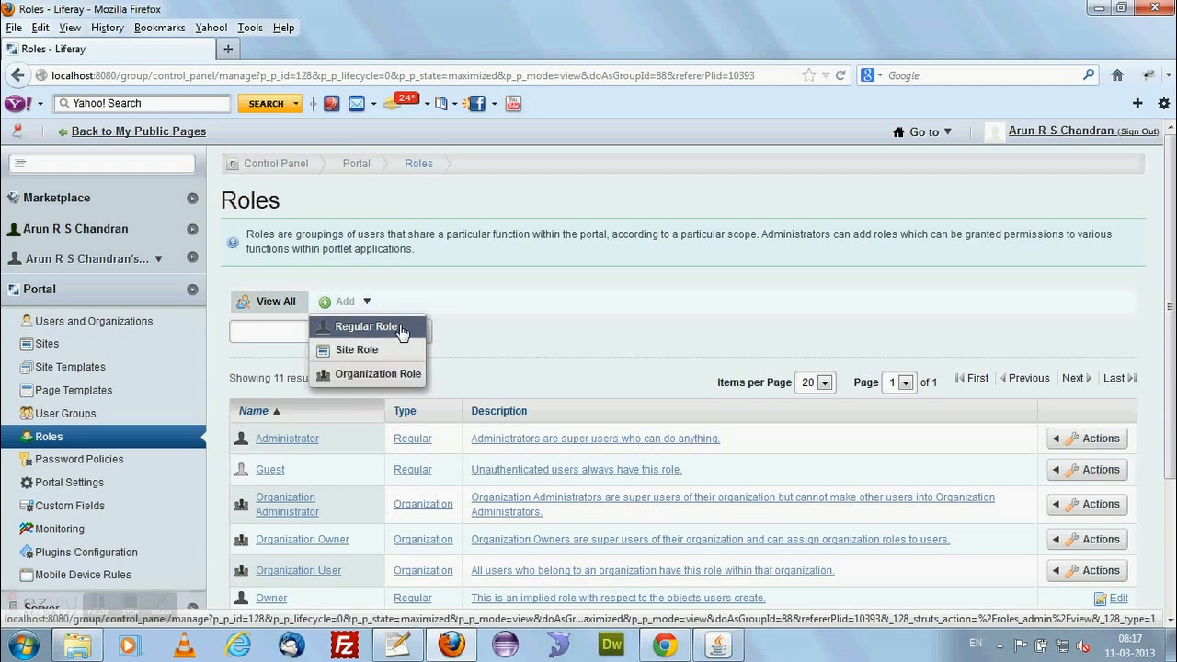
{"action": "left_click", "coordinate": [402, 330]}
{"action": "left_click", "coordinate": [348, 304]}
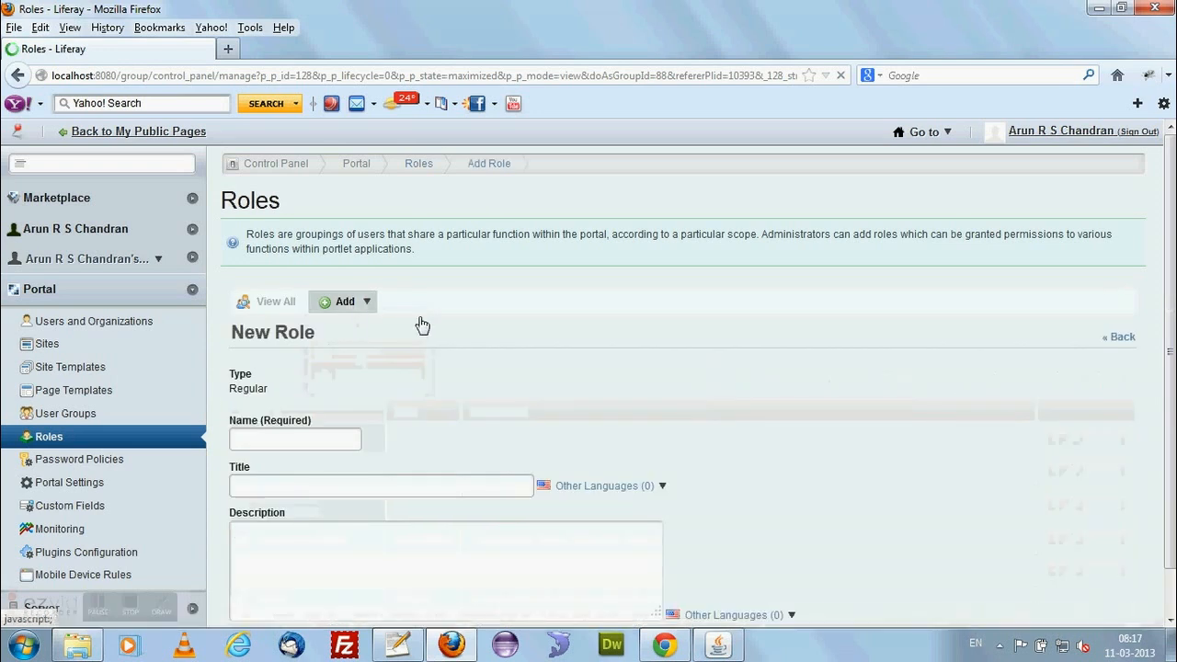
Name the new role Liferay Editor and give it the title Editor role.
{"action": "scroll", "coordinate": [420, 404], "scroll_direction": "down", "scroll_amount": 1}
{"action": "left_click", "coordinate": [328, 373]}
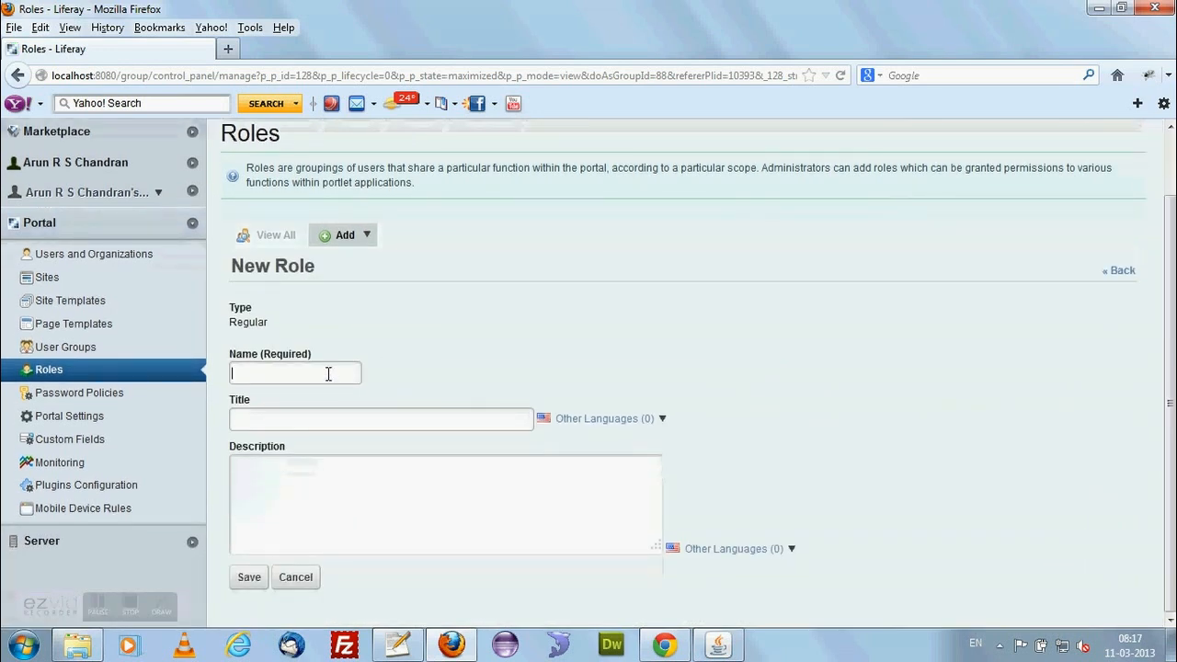
{"action": "type", "text": "Life"}
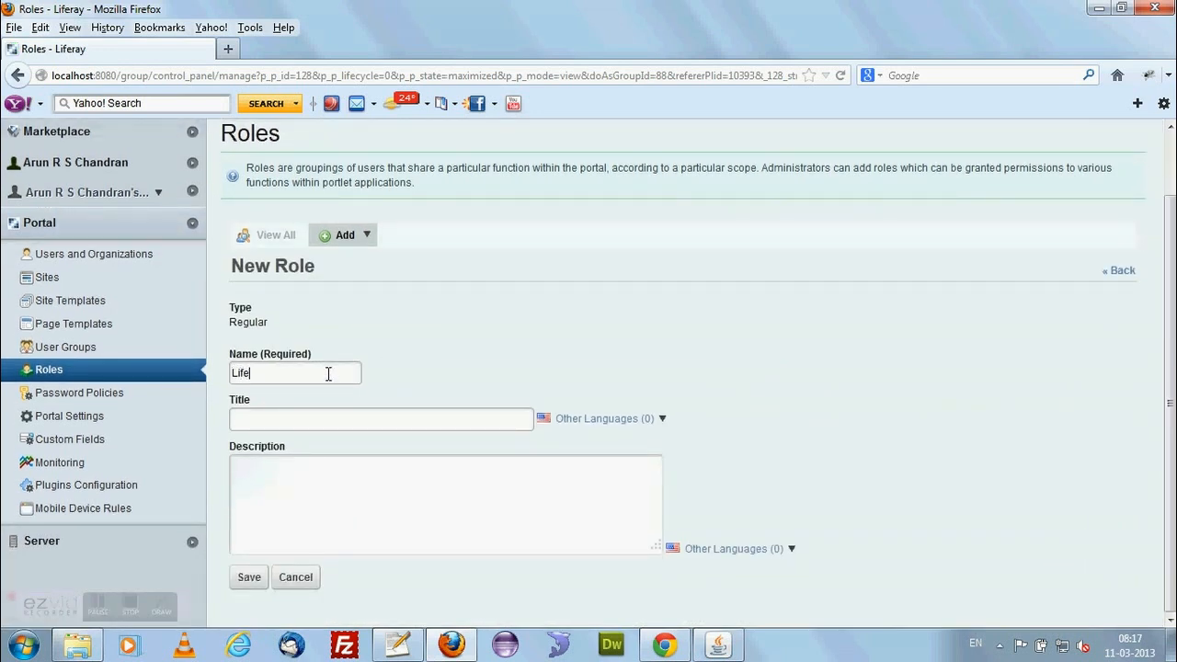
{"action": "type", "text": "ray Editor"}
{"action": "left_click", "coordinate": [303, 418]}
{"action": "type", "text": "Editor role"}
Enter "Editor role : Liferay Editor" as the role's description, reusing its title and name, and save the role.
{"action": "left_click_drag", "start_coordinate": [295, 422], "coordinate": [213, 418]}
{"action": "key", "text": "ctrl+c"}
{"action": "left_click", "coordinate": [302, 472]}
{"action": "key", "text": "ctrl+v"}
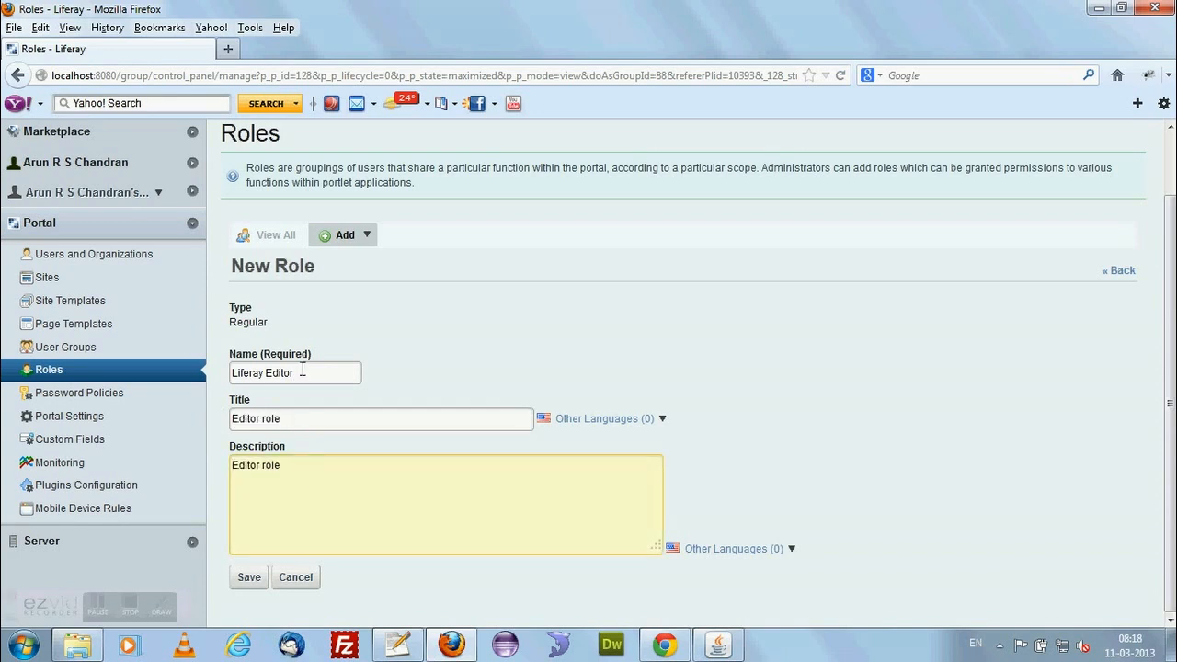
{"action": "left_click_drag", "start_coordinate": [304, 370], "coordinate": [176, 376]}
{"action": "key", "text": "ctrl+c"}
{"action": "left_click", "coordinate": [317, 465]}
{"action": "type", "text": ":"}
{"action": "key", "text": "ctrl+v"}
{"action": "left_click", "coordinate": [254, 579]}
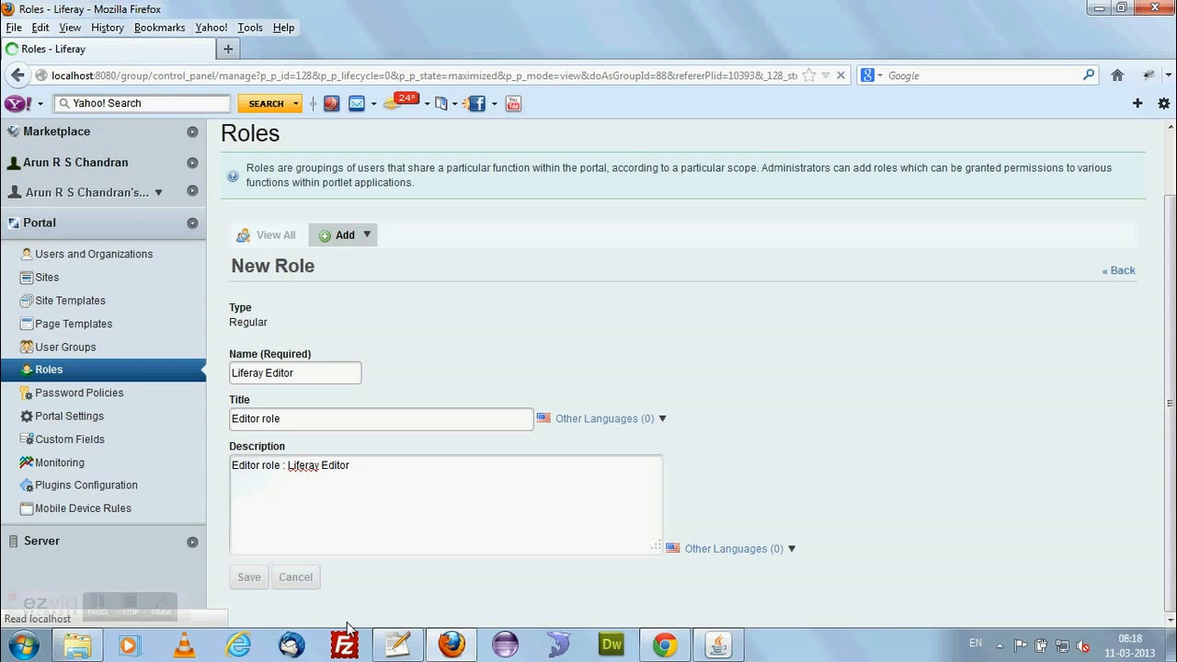
View the permissions of the Editor role and return to the list of roles.
{"action": "scroll", "coordinate": [375, 512], "scroll_direction": "down", "scroll_amount": 5}
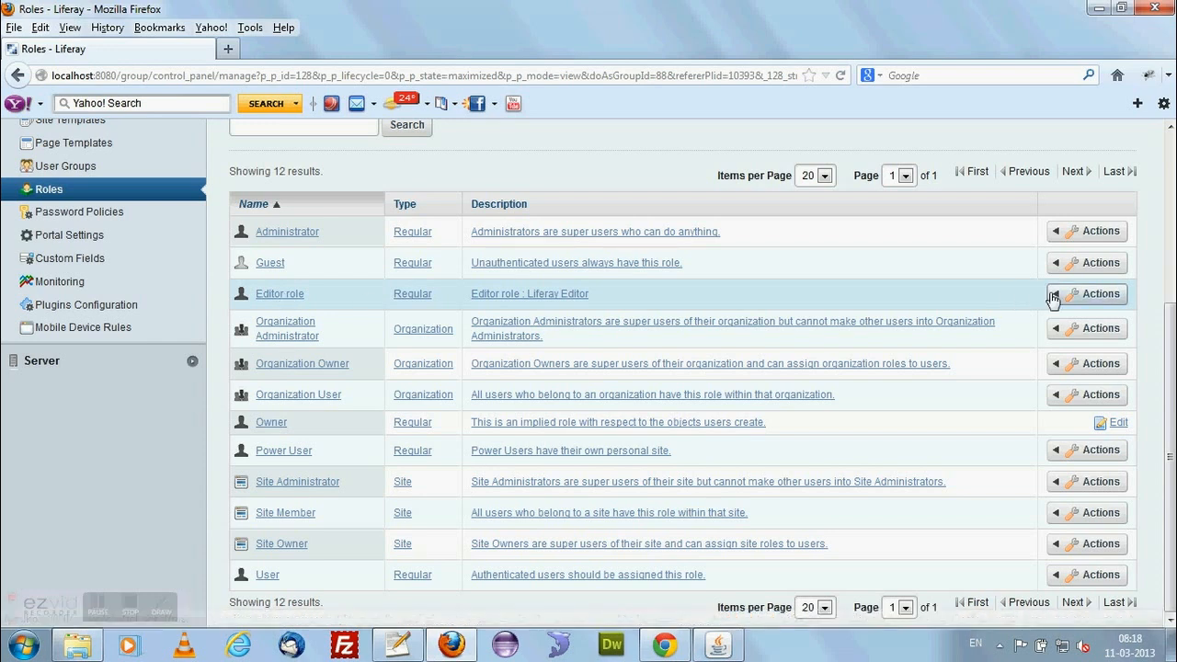
{"action": "left_click", "coordinate": [1057, 296]}
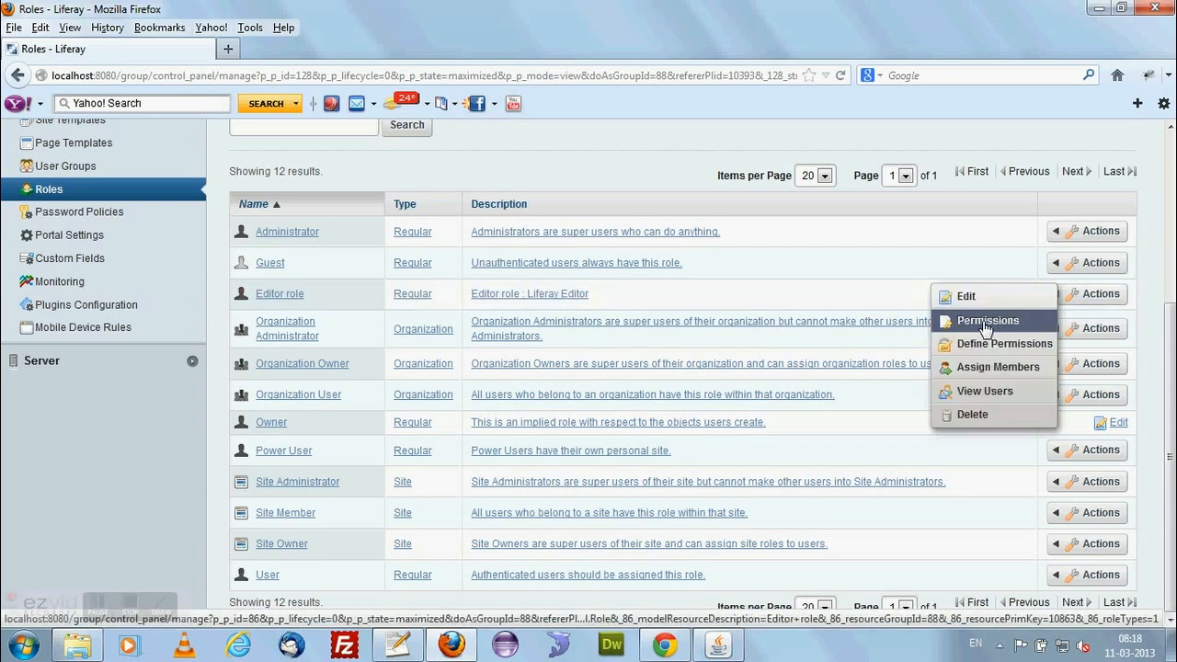
{"action": "left_click", "coordinate": [986, 324]}
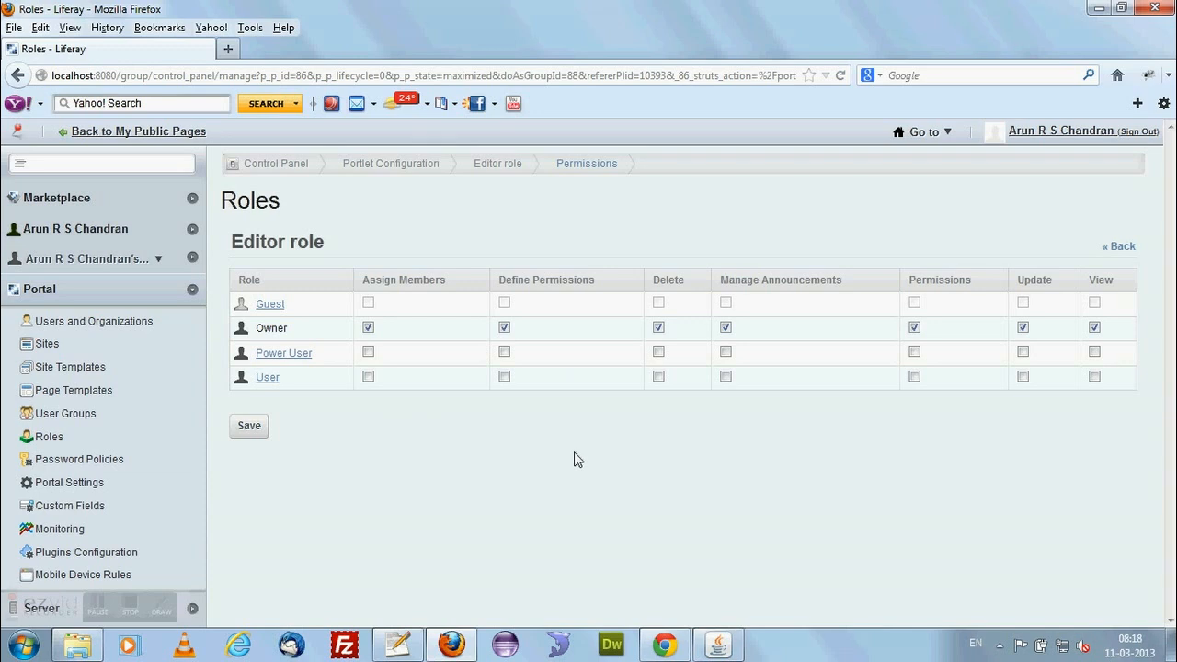
{"action": "left_click", "coordinate": [1122, 246]}
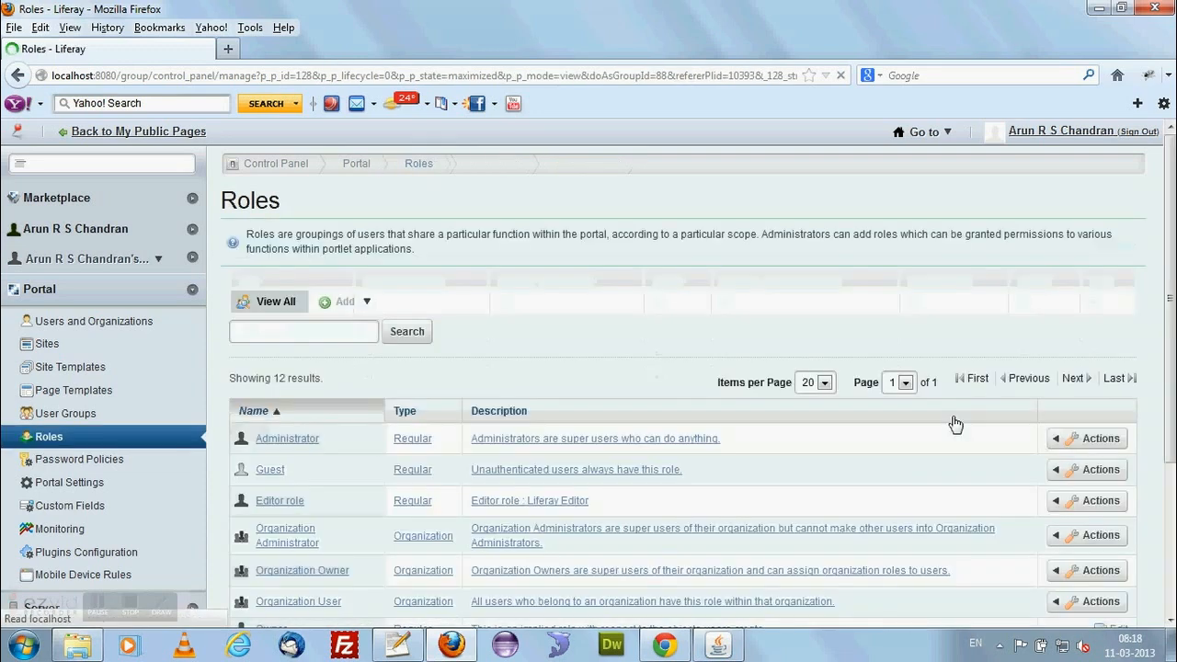
Review the list of roles and the role types that can be added, without adding another one.
{"action": "scroll", "coordinate": [853, 452], "scroll_direction": "down", "scroll_amount": 4}
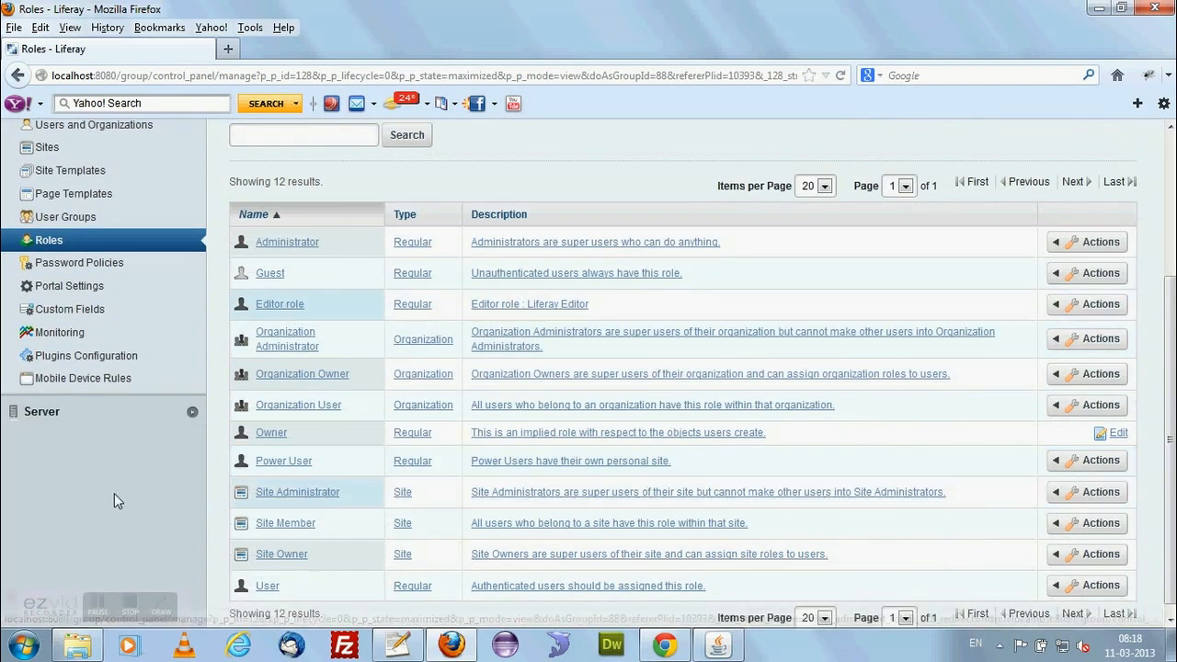
{"action": "scroll", "coordinate": [116, 491], "scroll_direction": "up", "scroll_amount": 4}
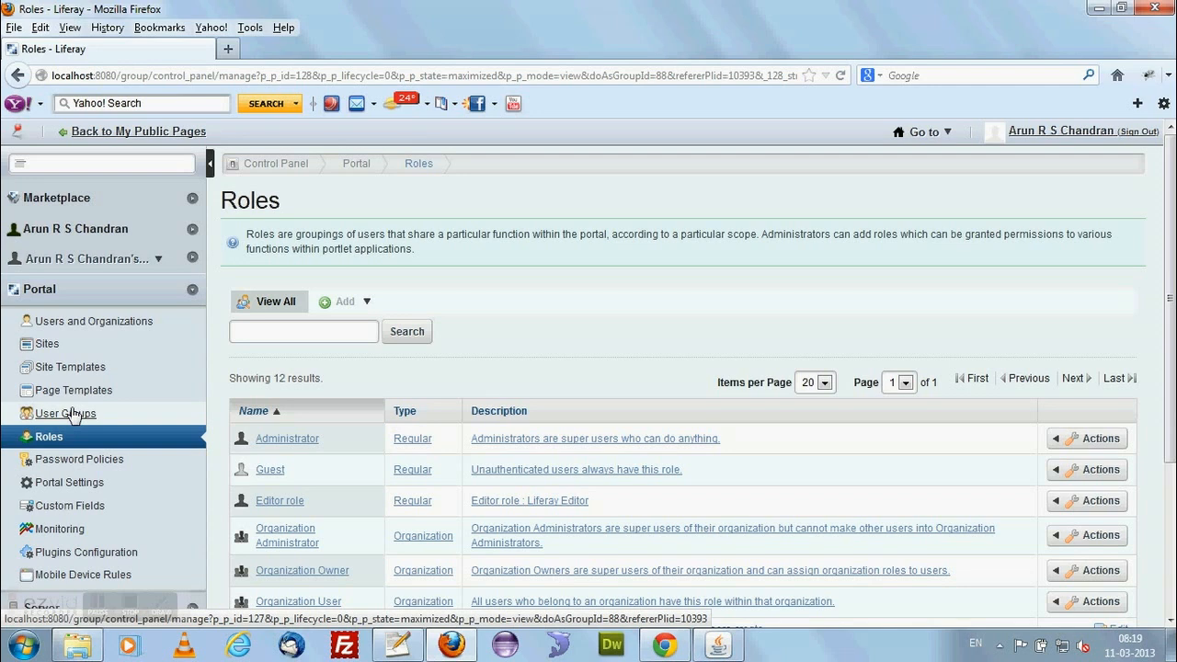
{"action": "left_click", "coordinate": [367, 304]}
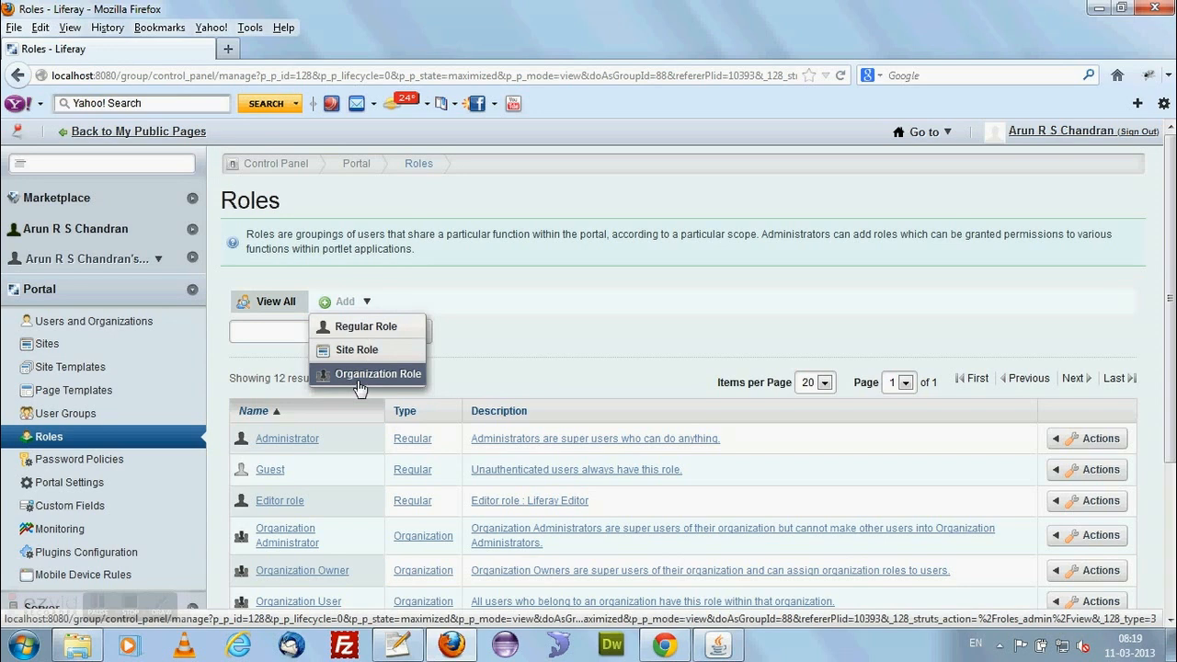
{"action": "left_click", "coordinate": [568, 316]}
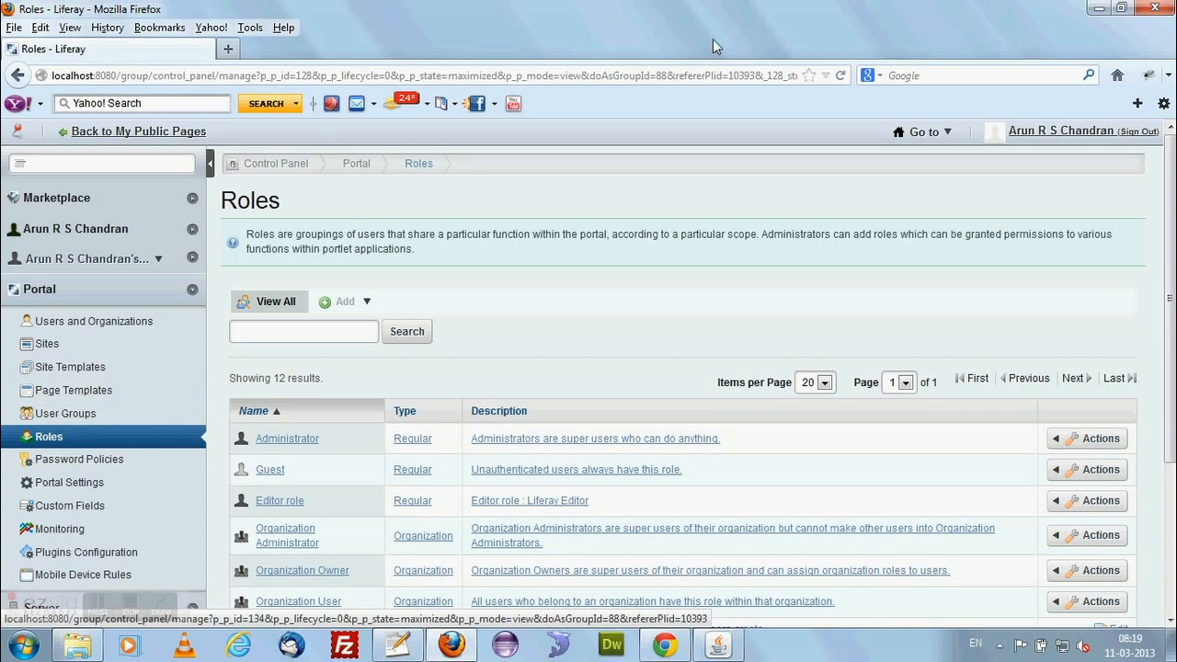
Return to the personal public pages and show the pages and applications that can be added there.
{"action": "left_click", "coordinate": [180, 134]}
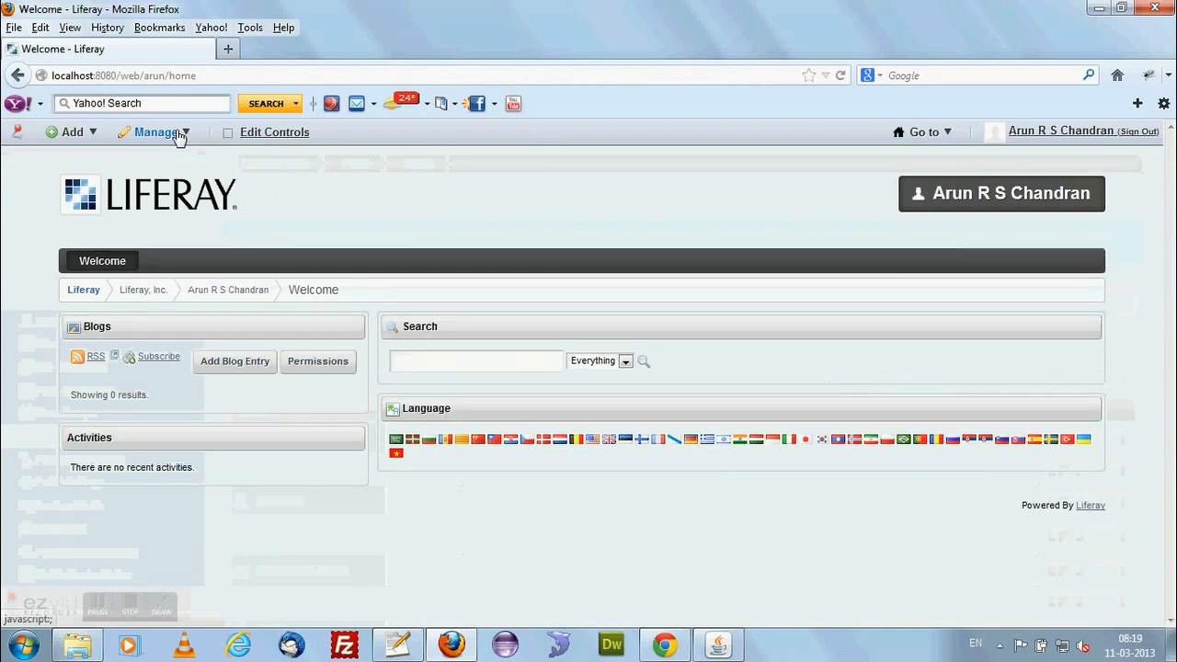
{"action": "left_click", "coordinate": [85, 135]}
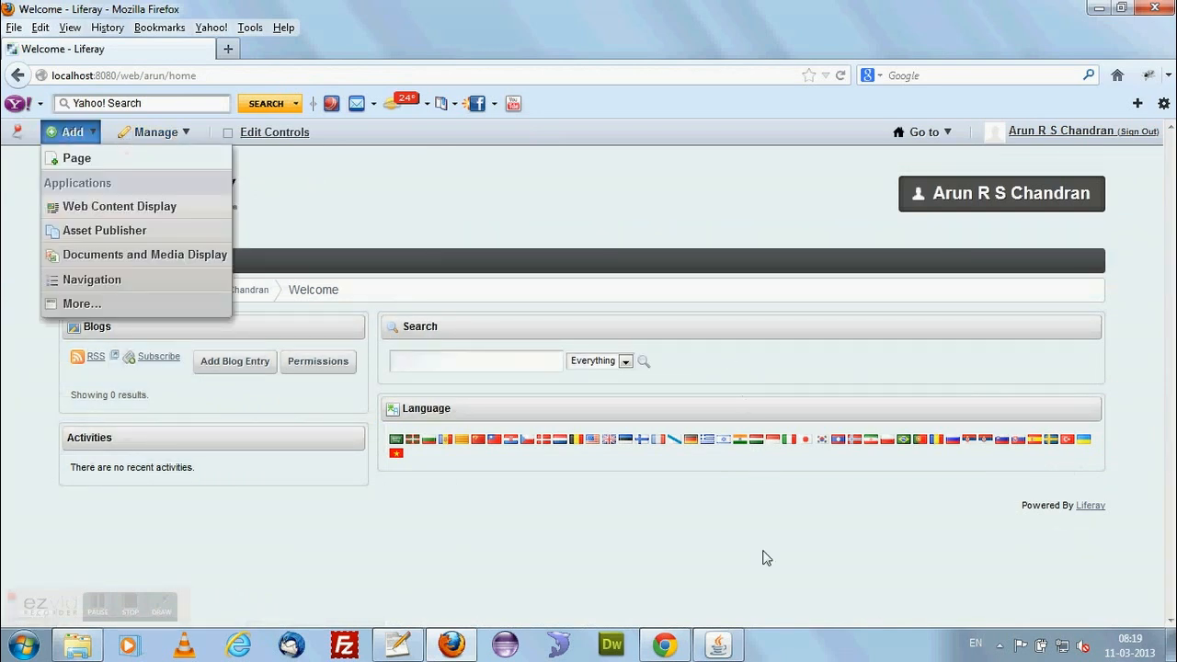